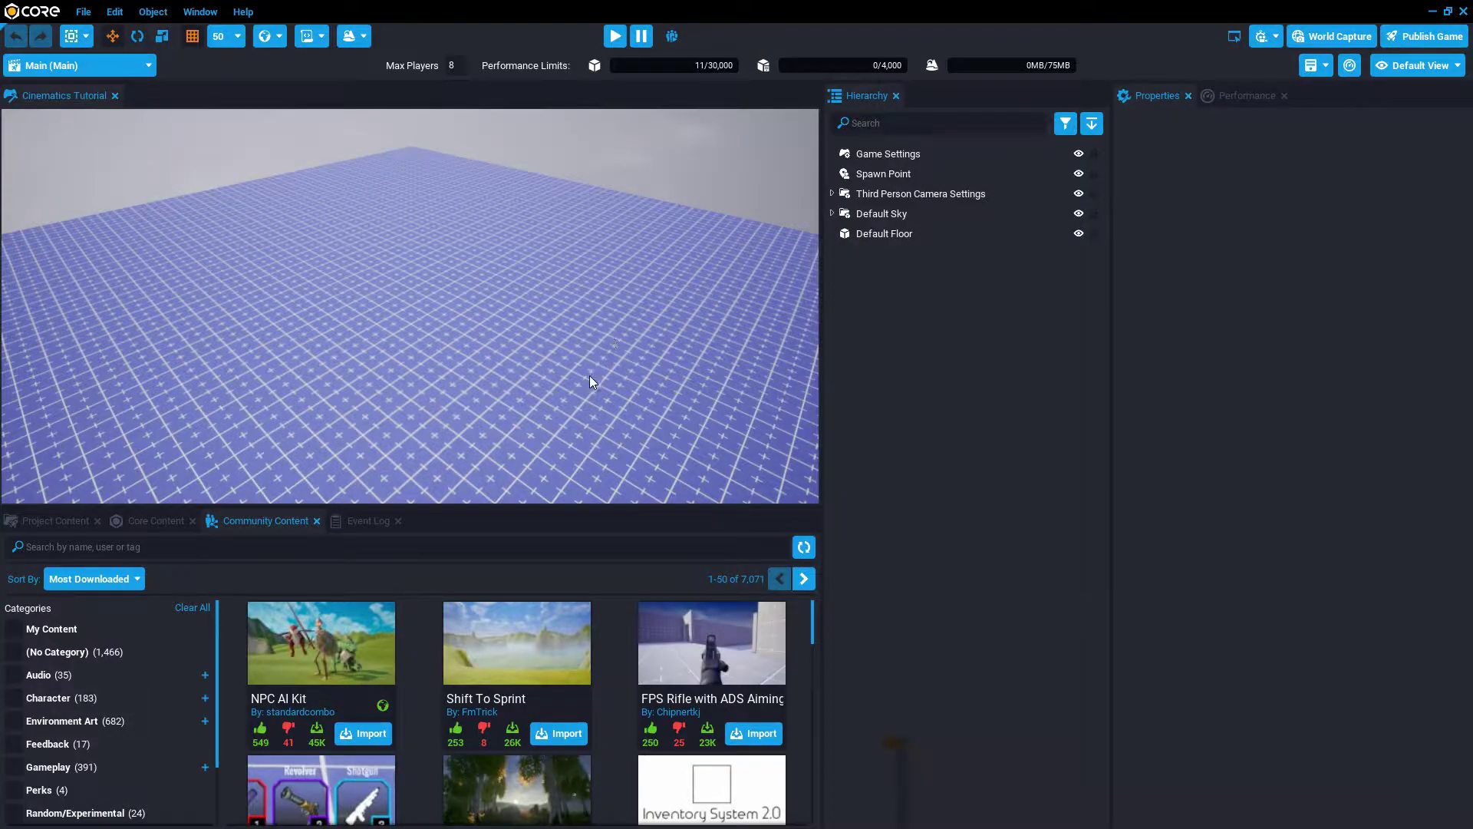
Search the community content for "sniper" and import the Sniper Alley Construction Kit
left_click(238, 554)
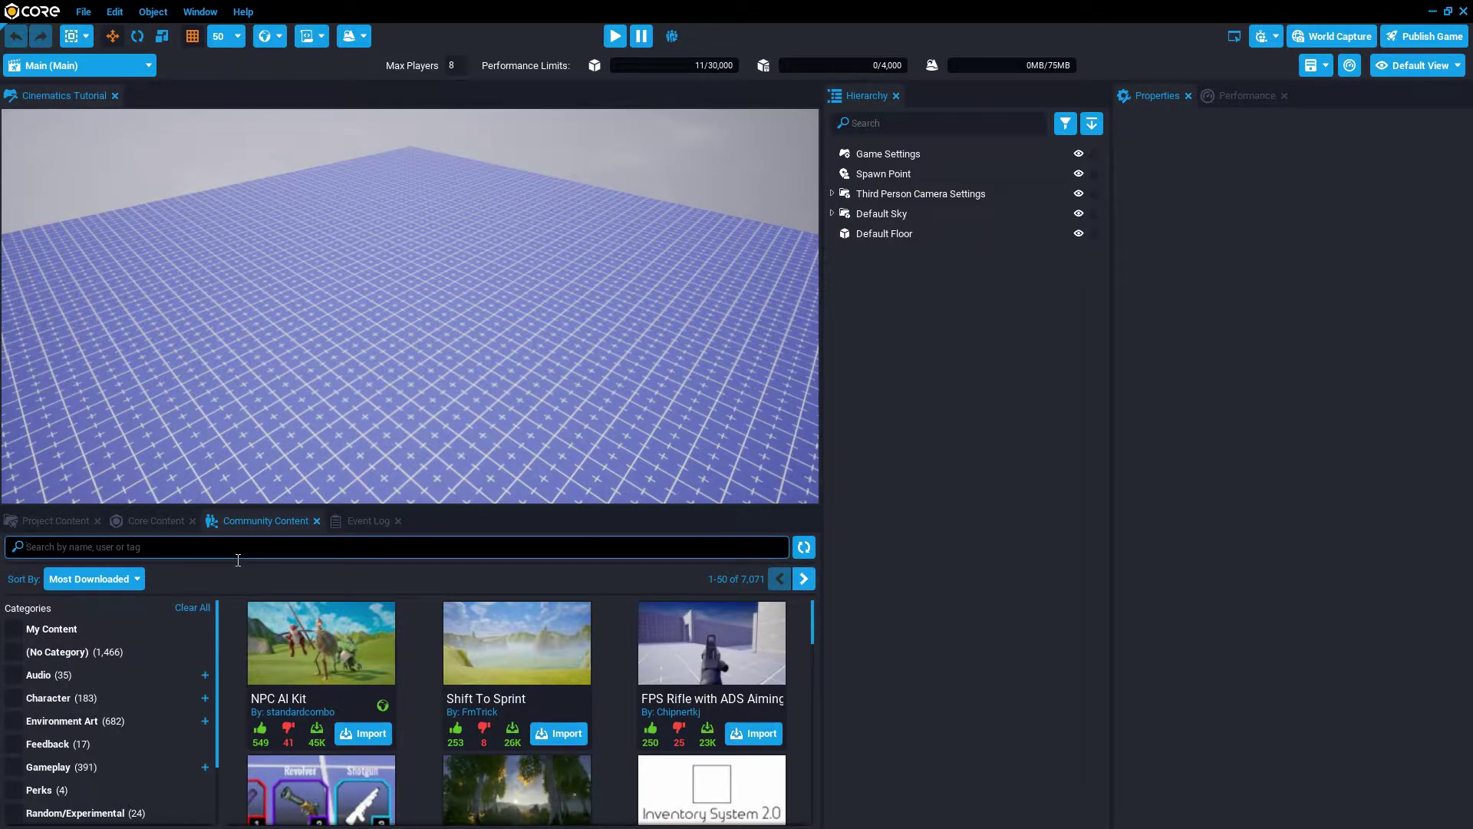
type("sniper")
key("Return")
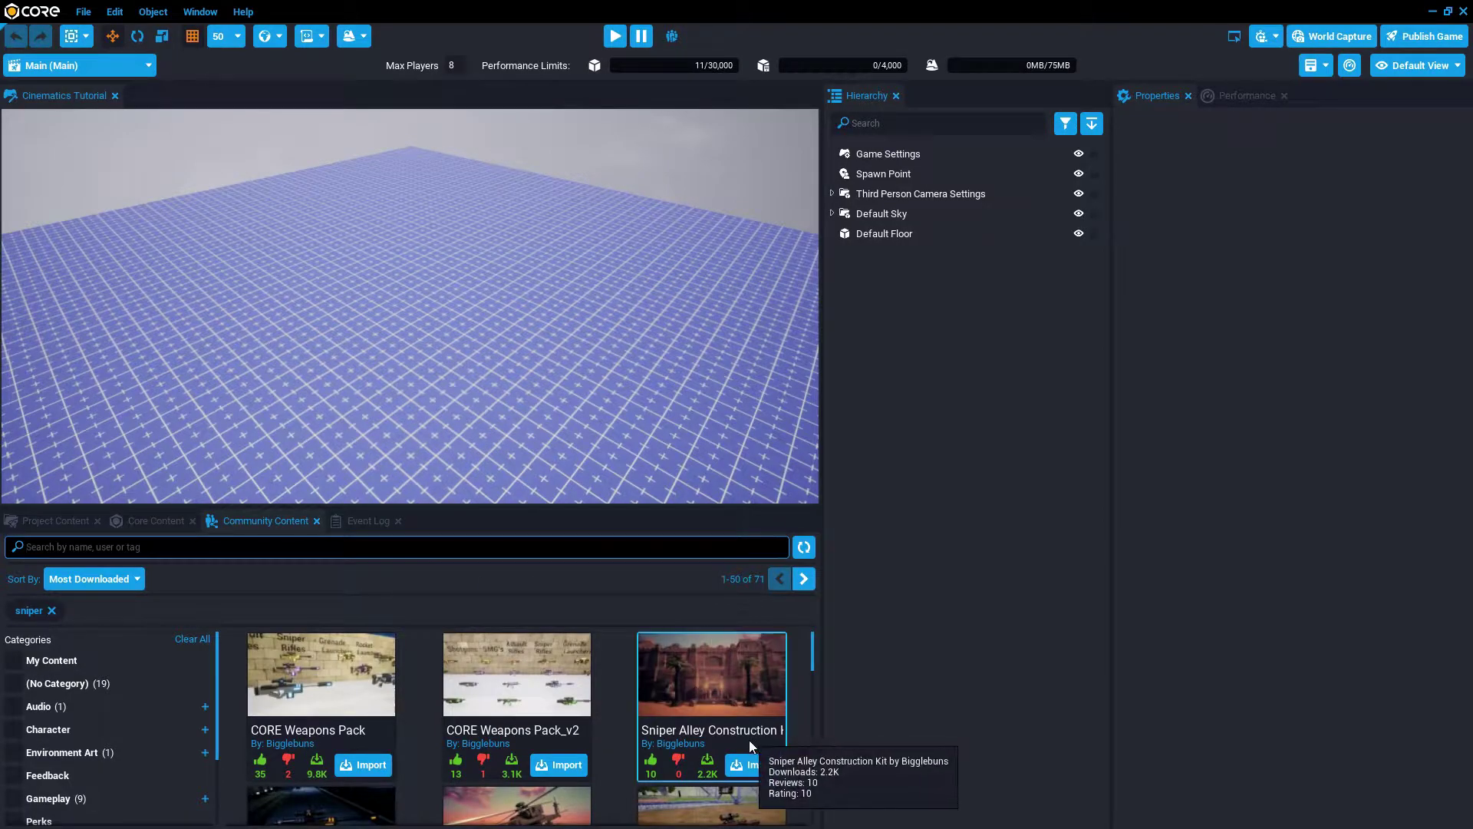
left_click(717, 684)
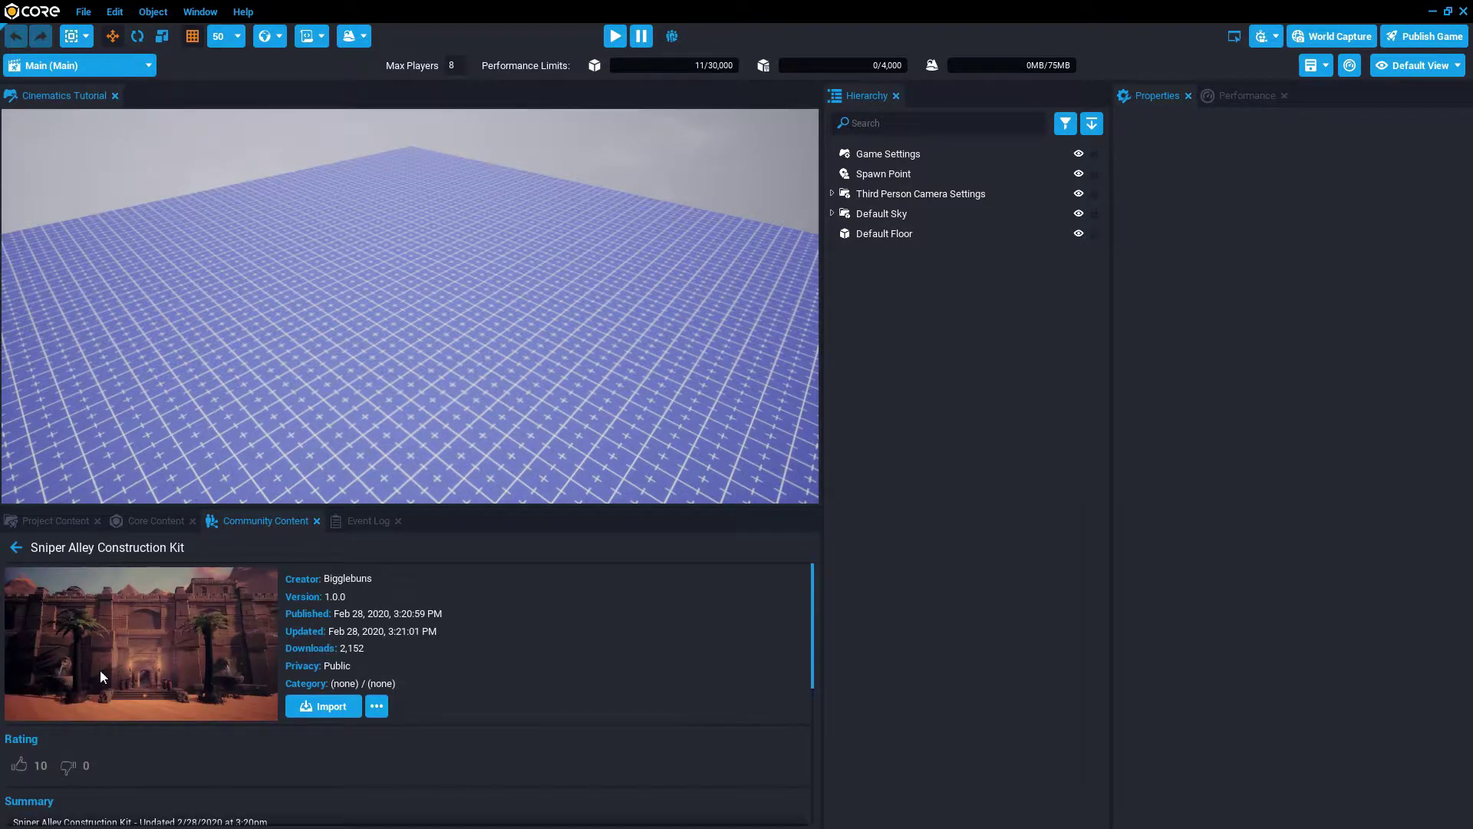
left_click(316, 710)
left_click(610, 449)
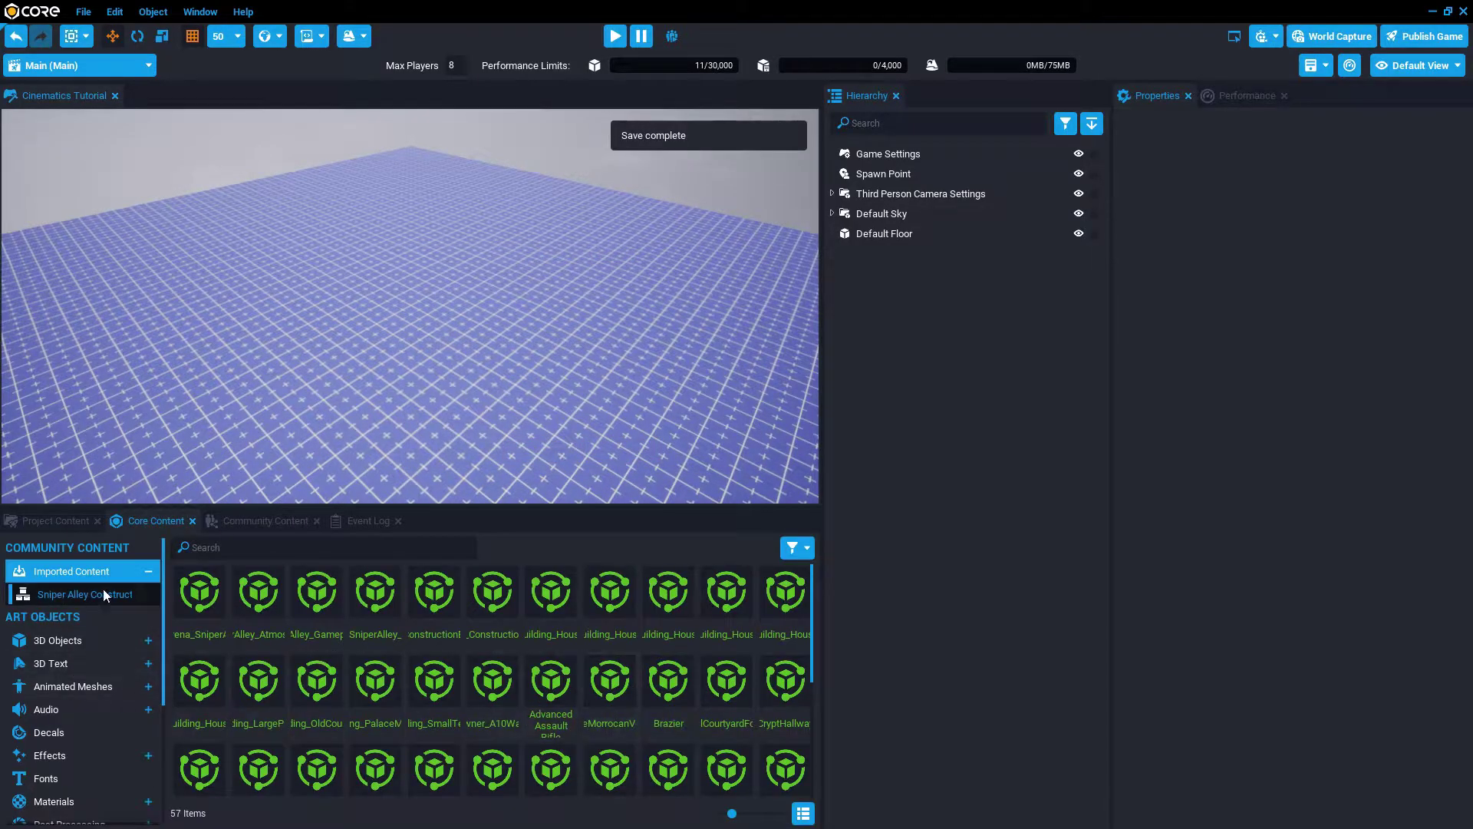
Show the imported kit's contents as a list and add the __Arena_SniperAlley template to the scene hierarchy
left_click(803, 812)
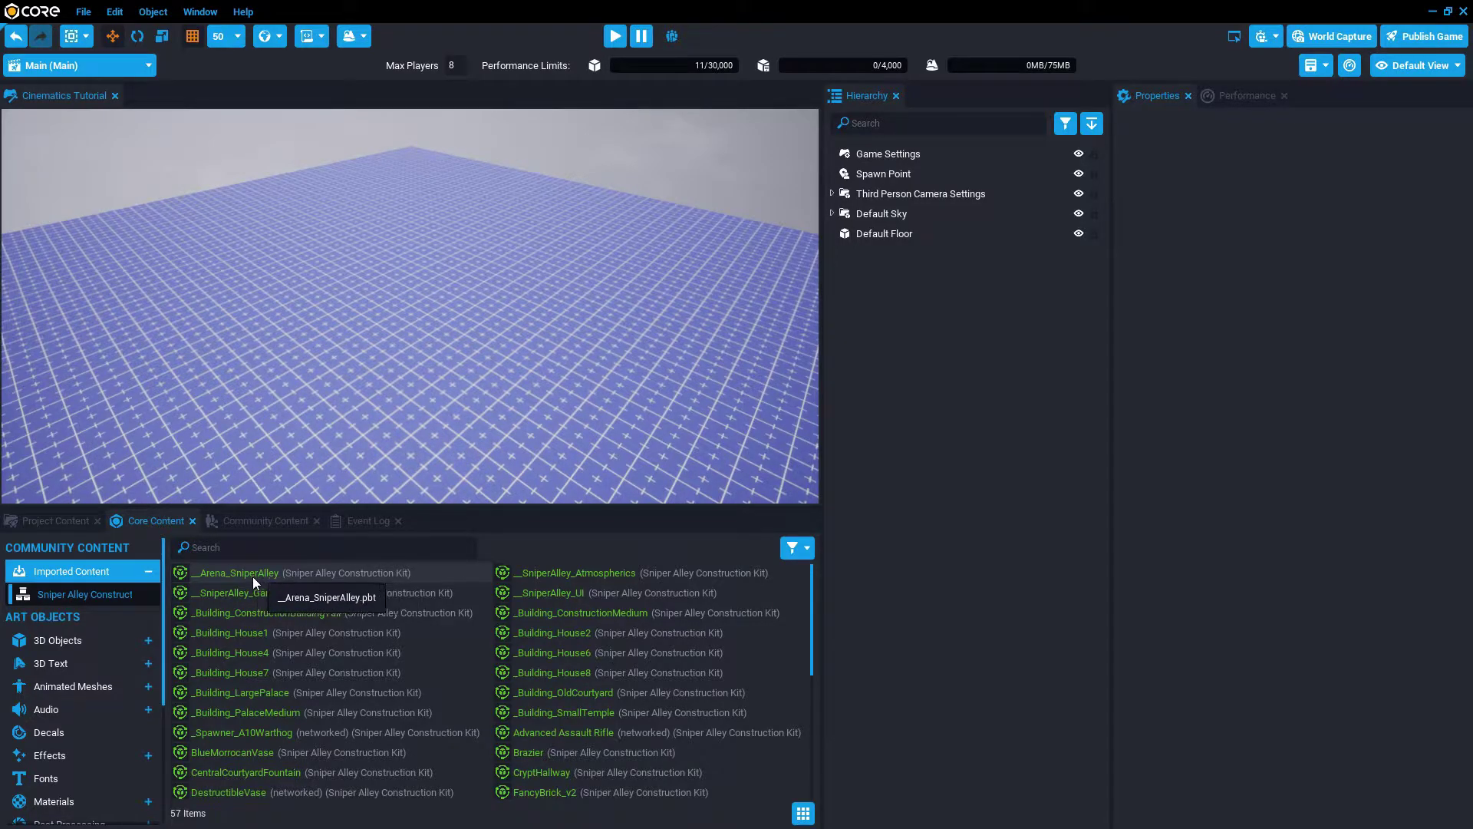
left_click_drag(214, 575, 891, 353)
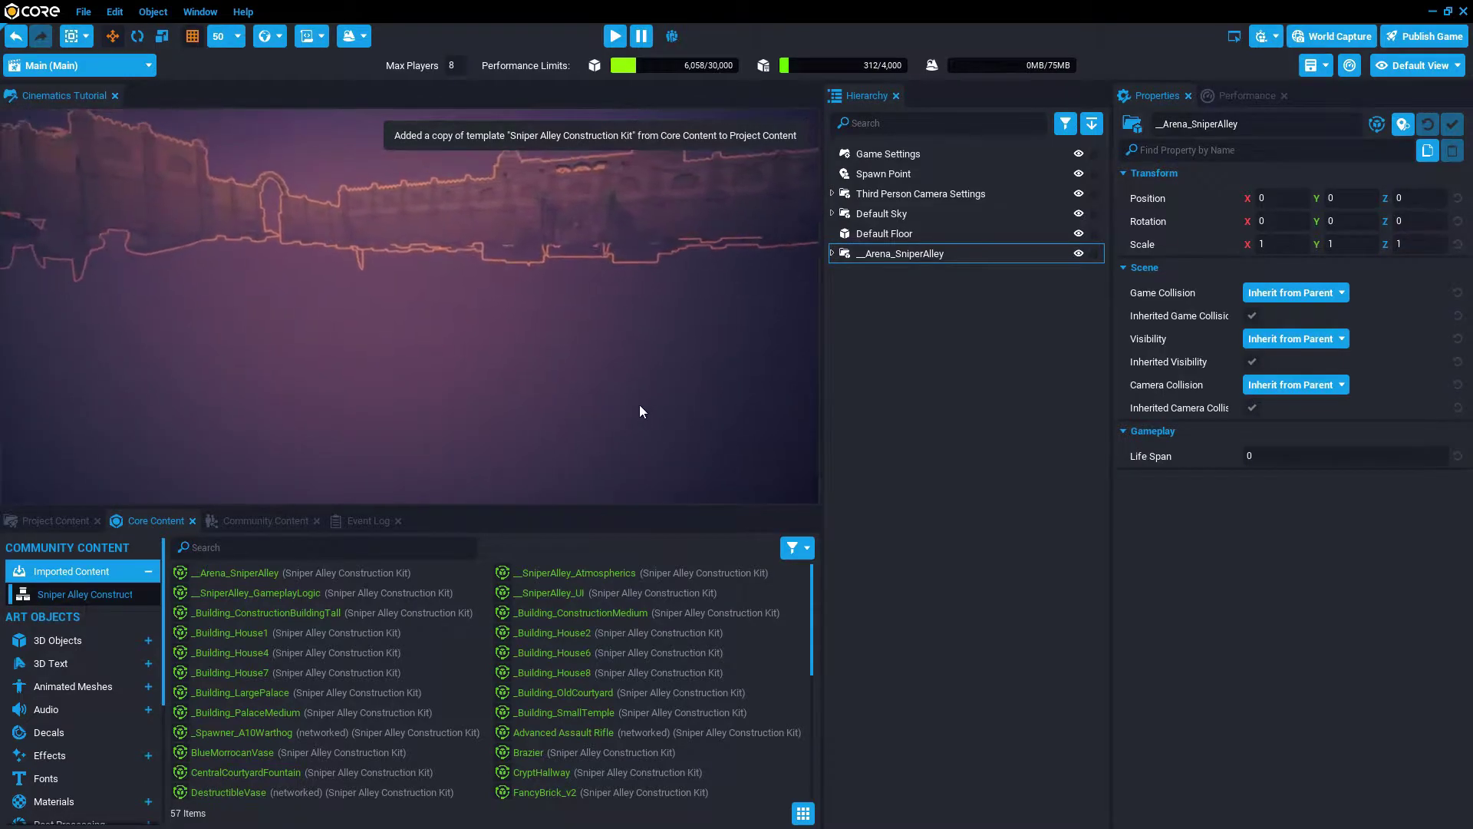
right_click_drag(664, 403, 459, 391)
Generate a new terrain from the Background Mountains preset with 7.0 m voxels and a 256 x 256 size
left_click(354, 40)
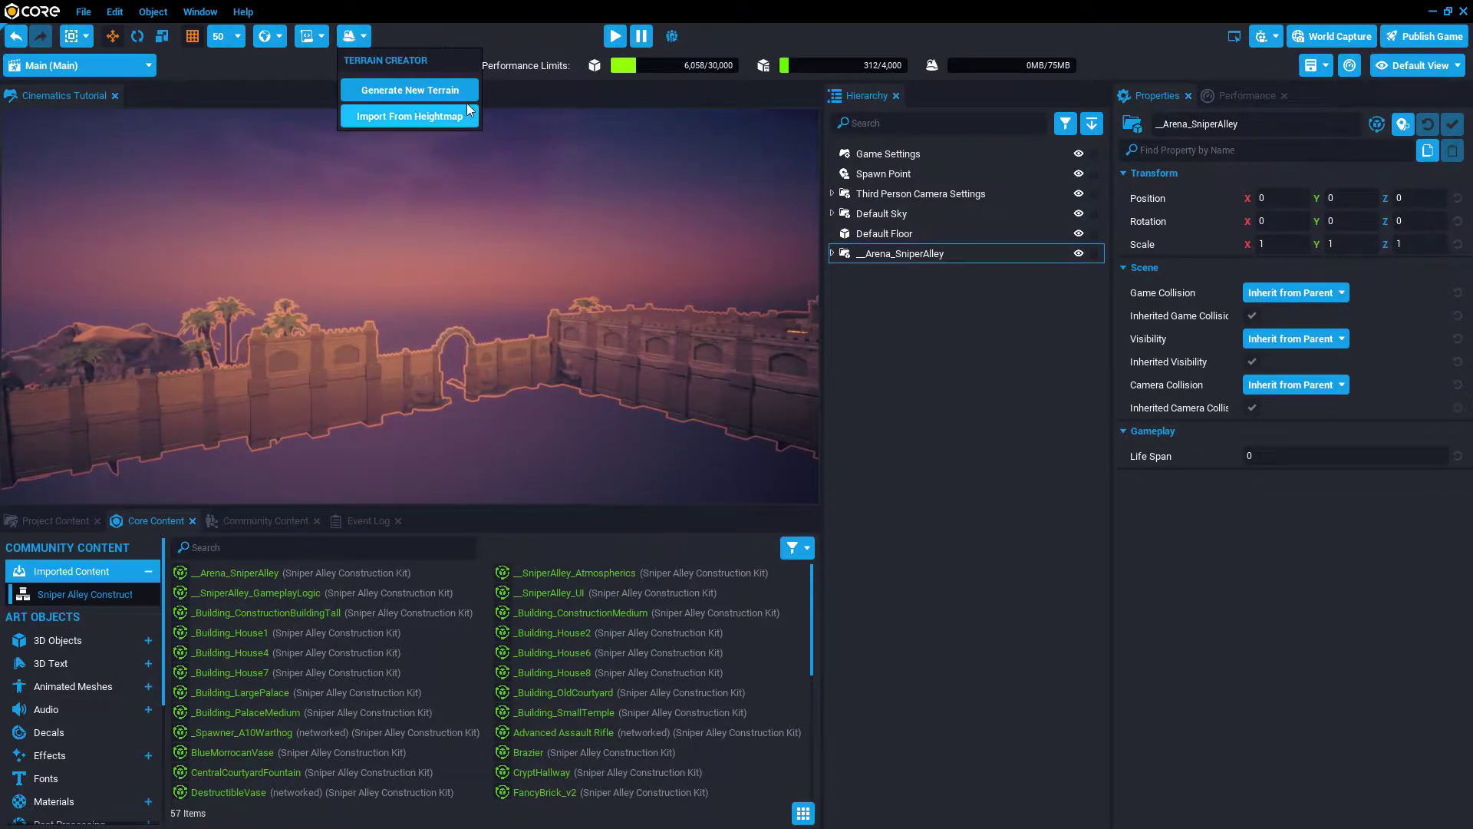
left_click(435, 89)
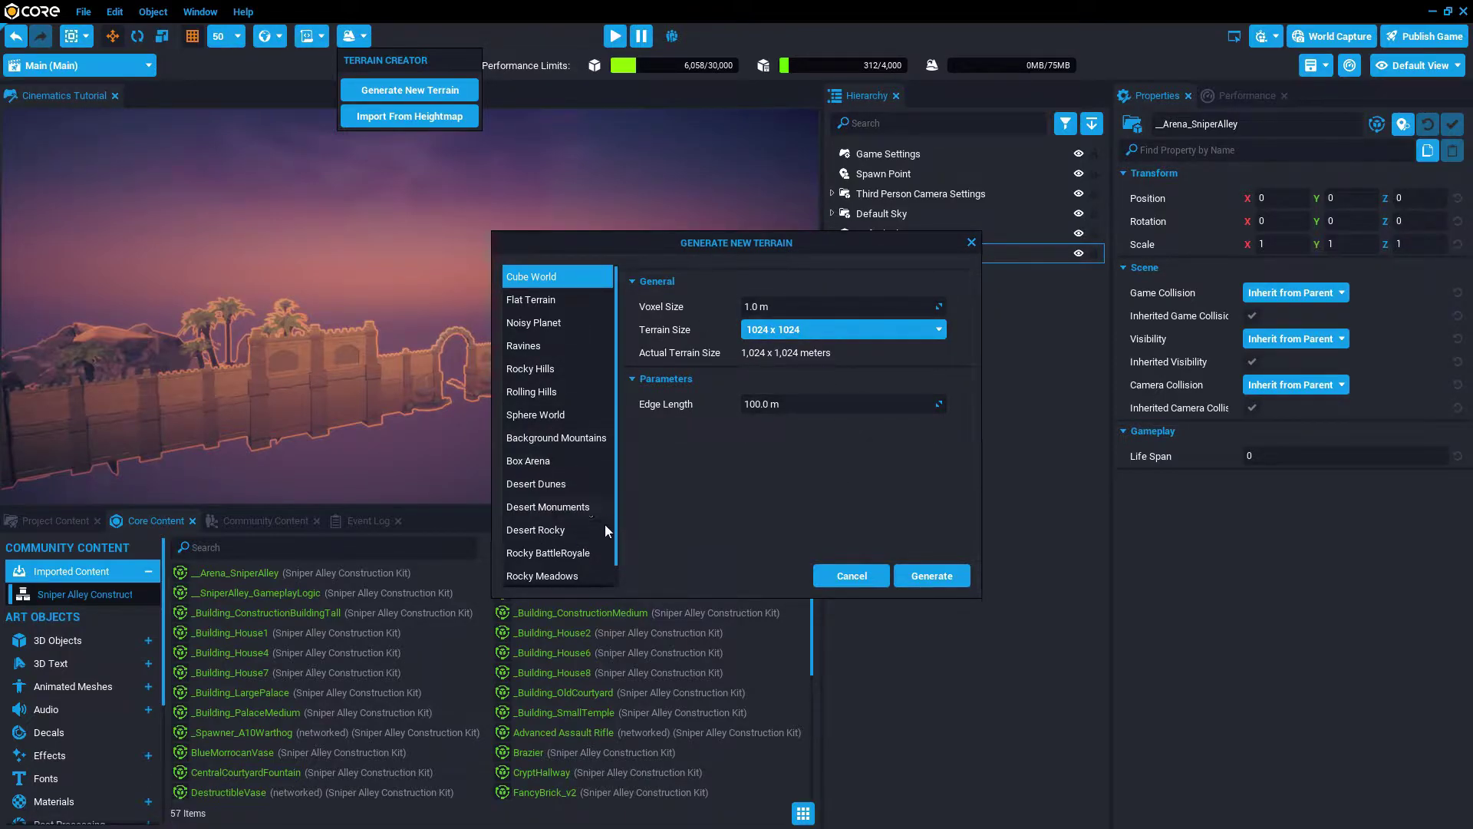
left_click(552, 439)
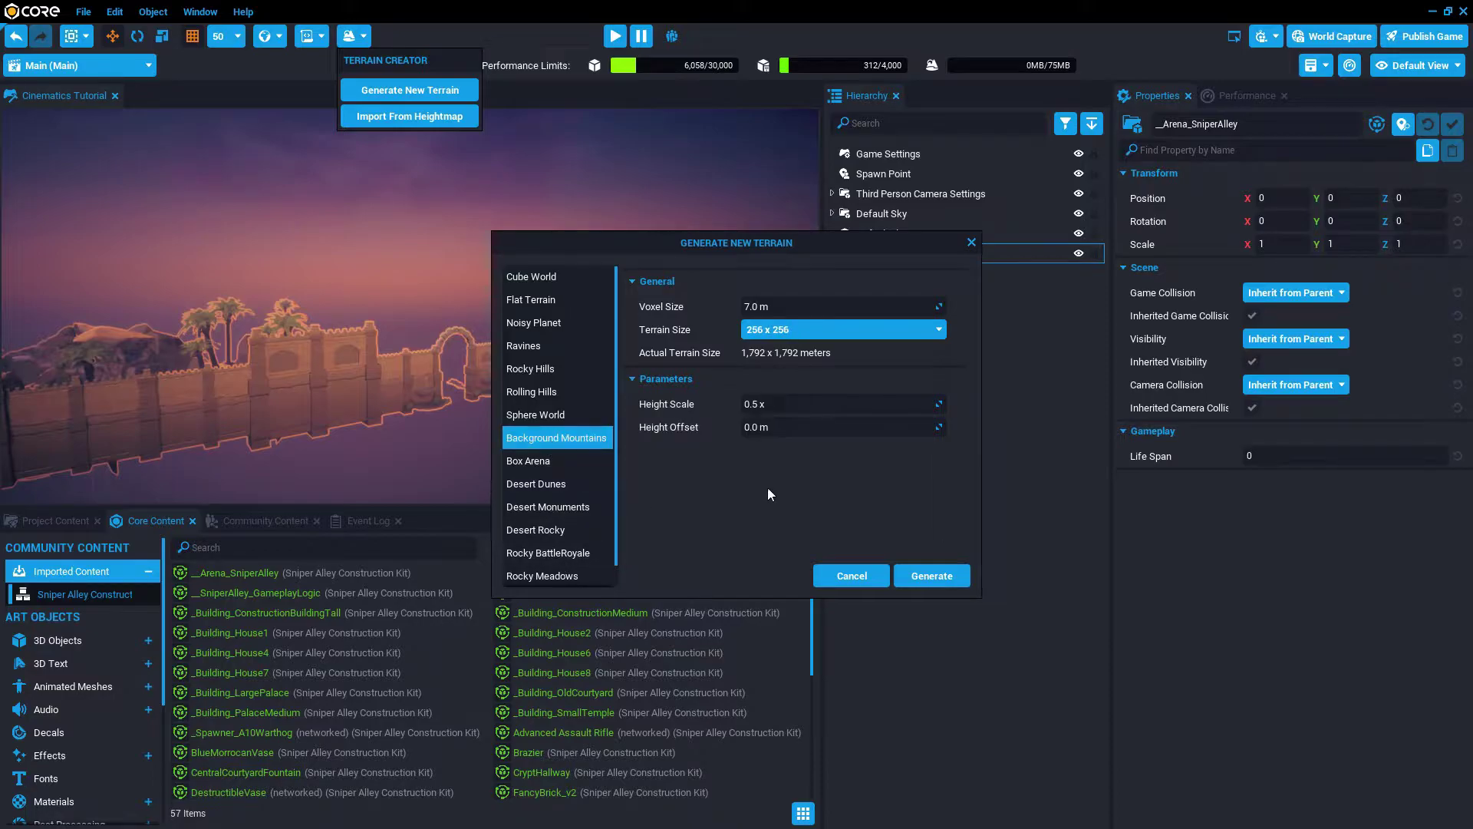
left_click(924, 574)
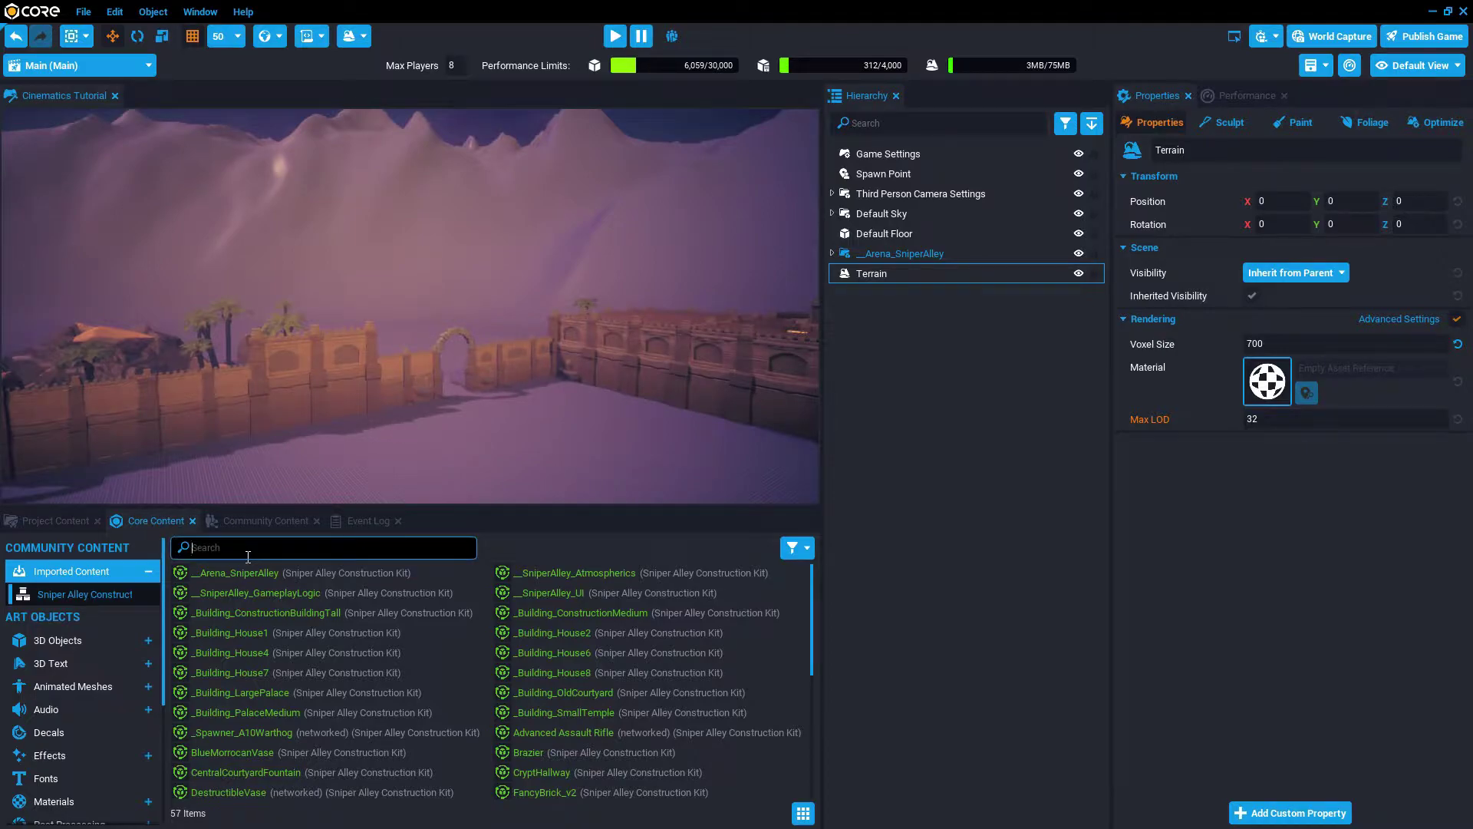
Find the Terrain - Desert material in the core content and apply it to the new terrain
type("deser")
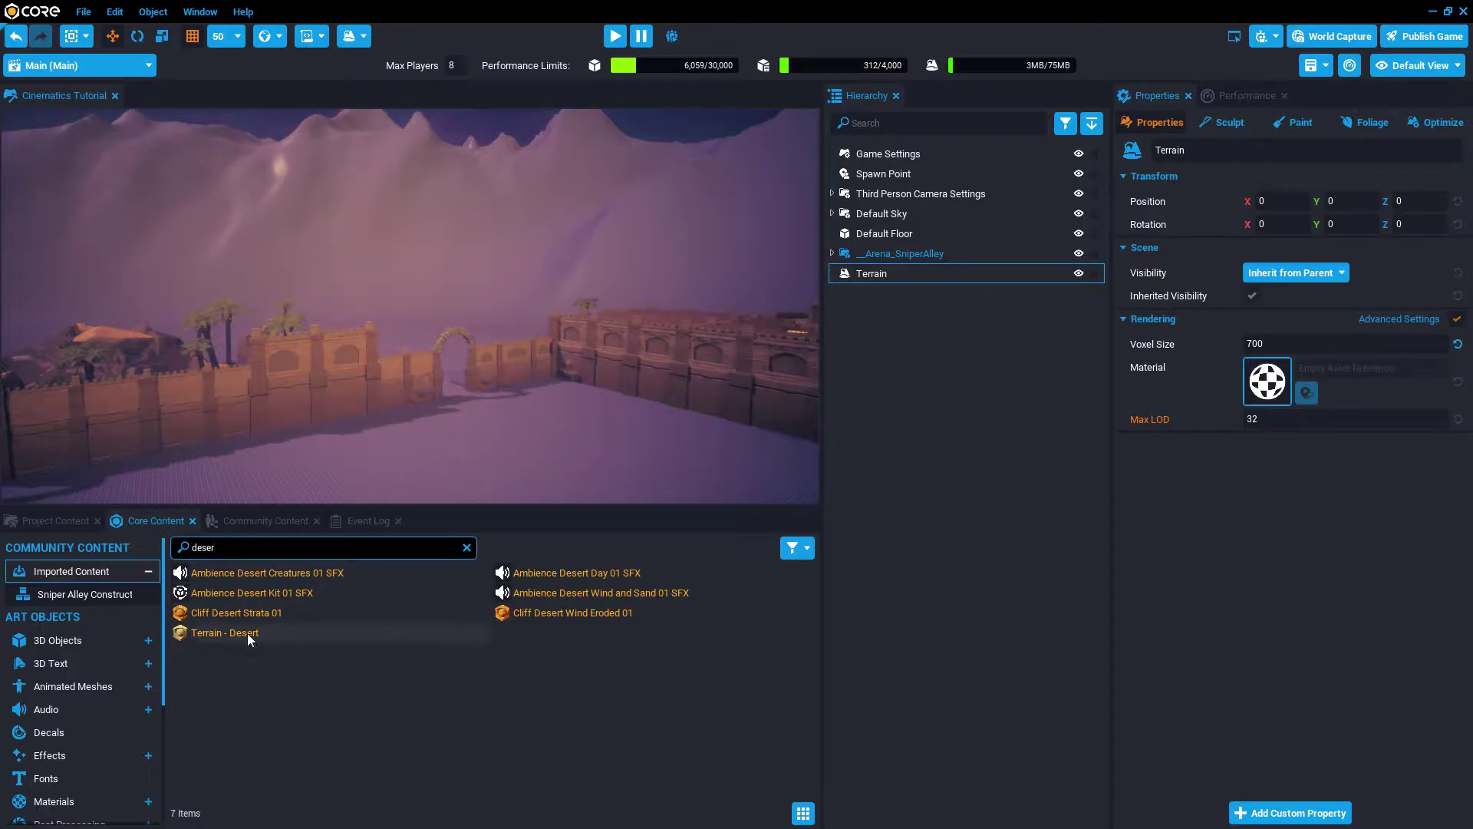
left_click_drag(223, 632, 565, 452)
mouse_move(470, 411)
right_mouse_down()
mouse_move(728, 491)
mouse_move(525, 432)
mouse_move(205, 423)
mouse_move(476, 420)
right_mouse_up()
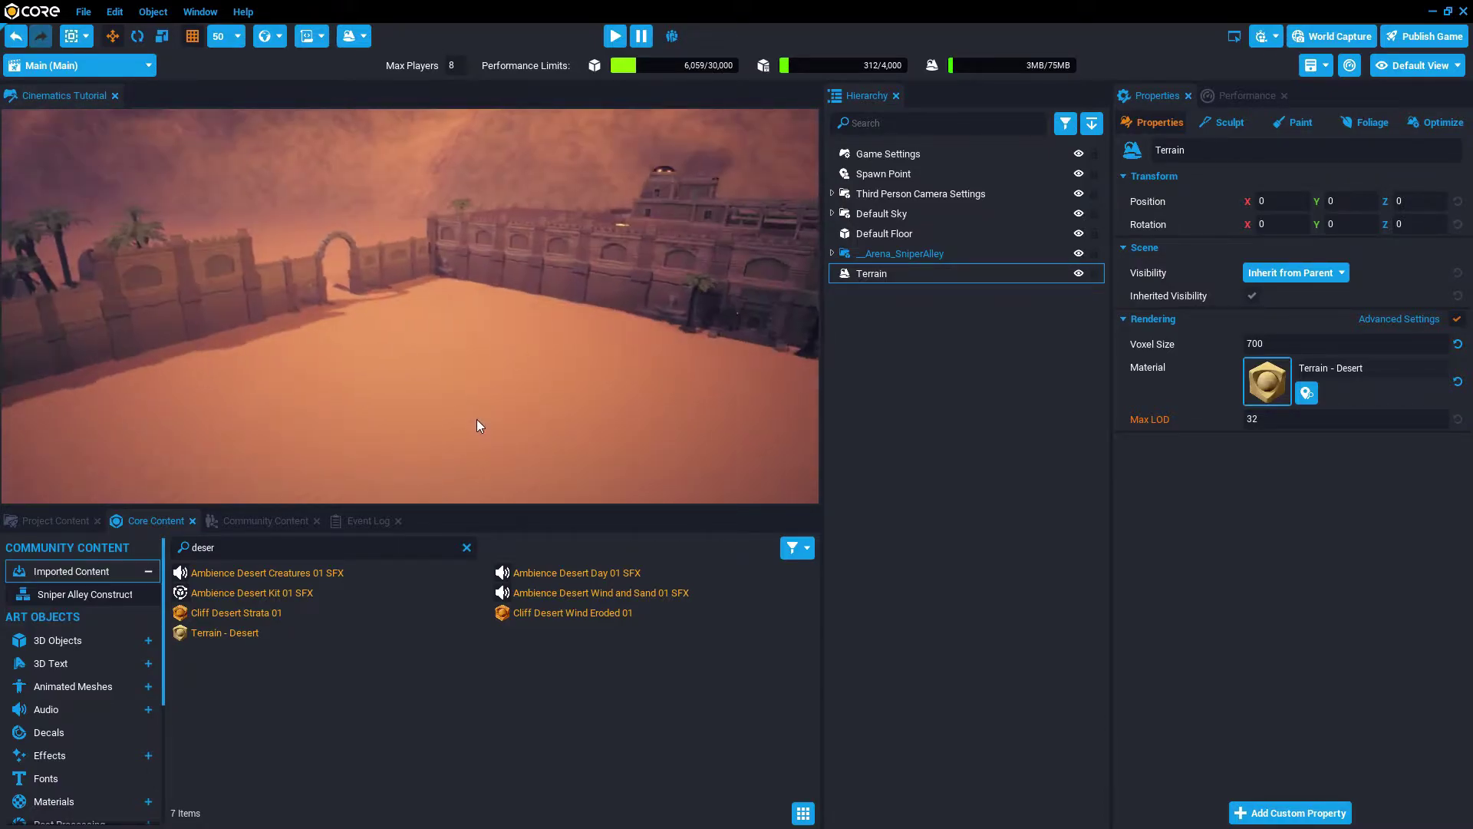
Focus the view on the Spawn Point and run a short preview to check where the player spawns
left_click(885, 175)
key("f")
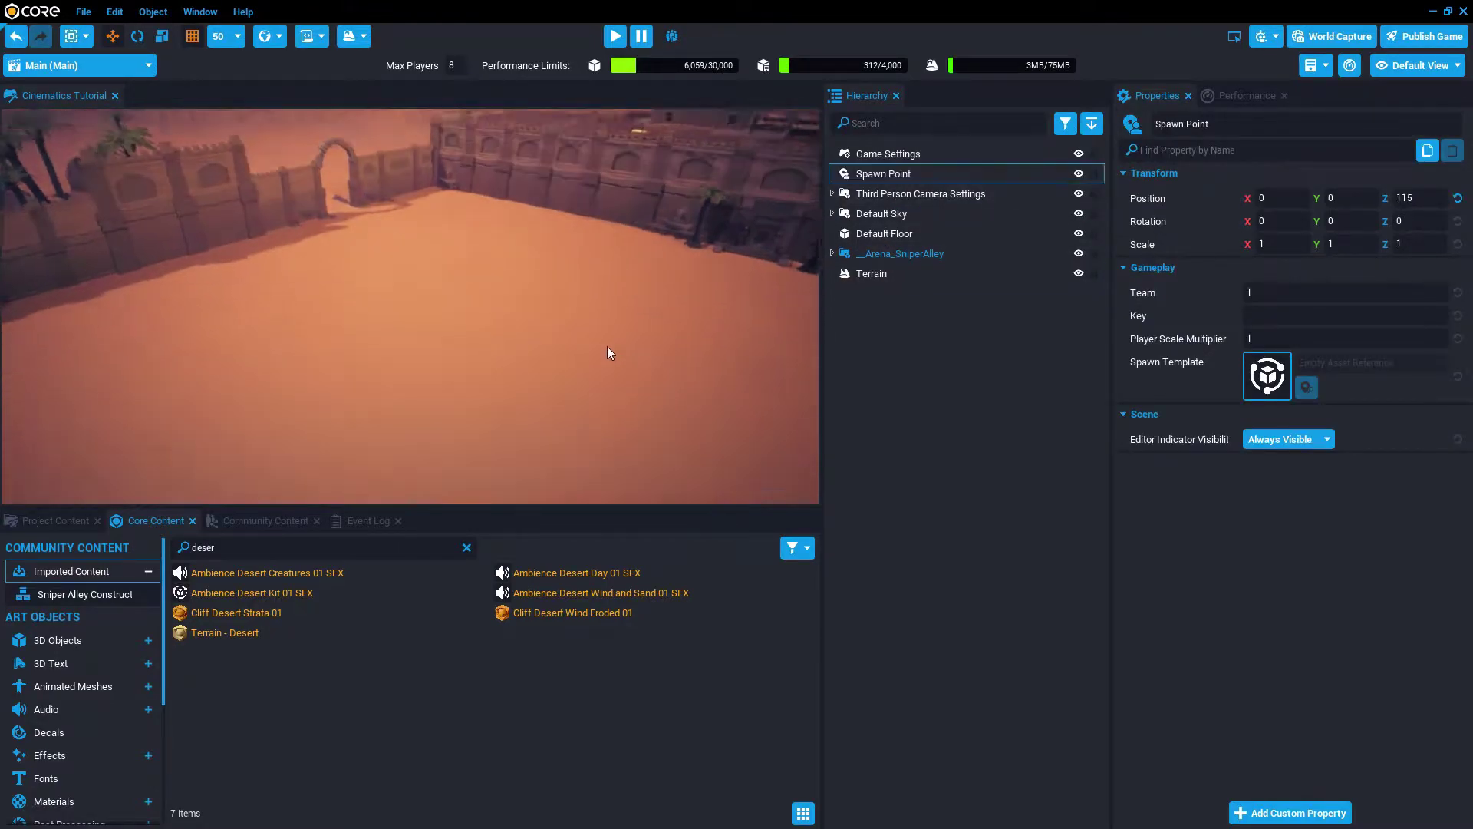
right_click_drag(606, 343, 587, 236)
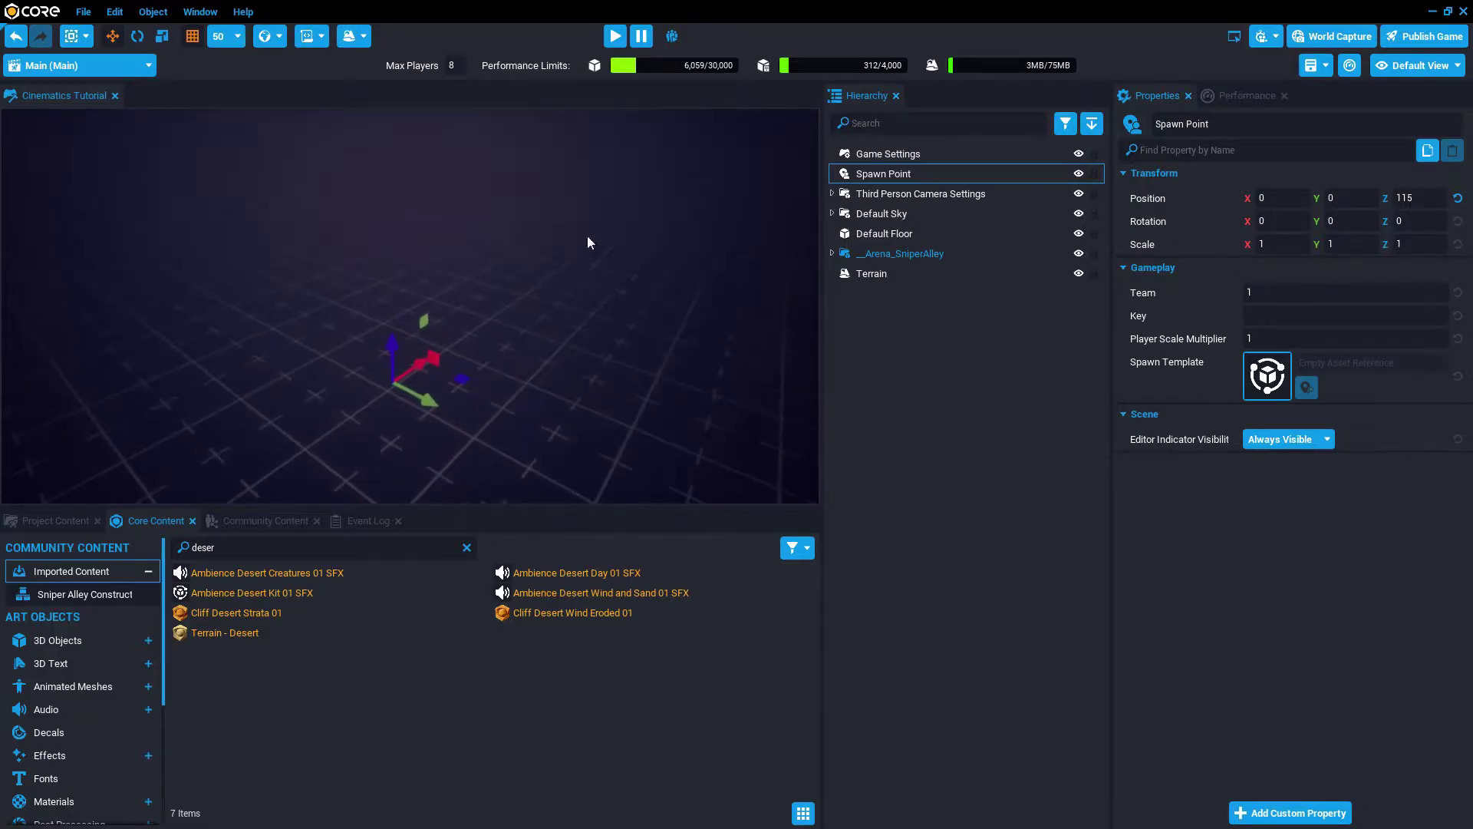
left_click(621, 36)
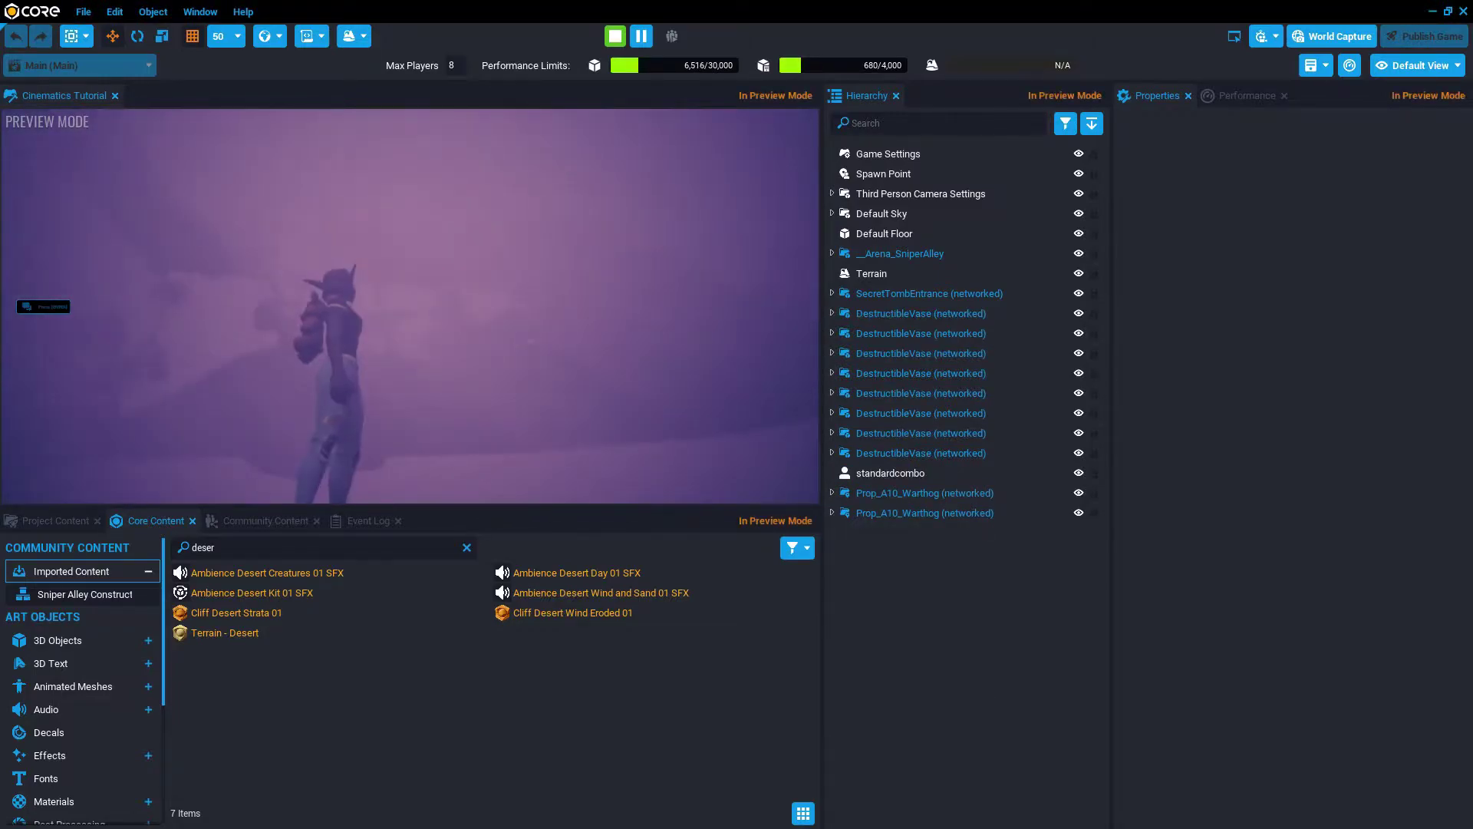
key("=")
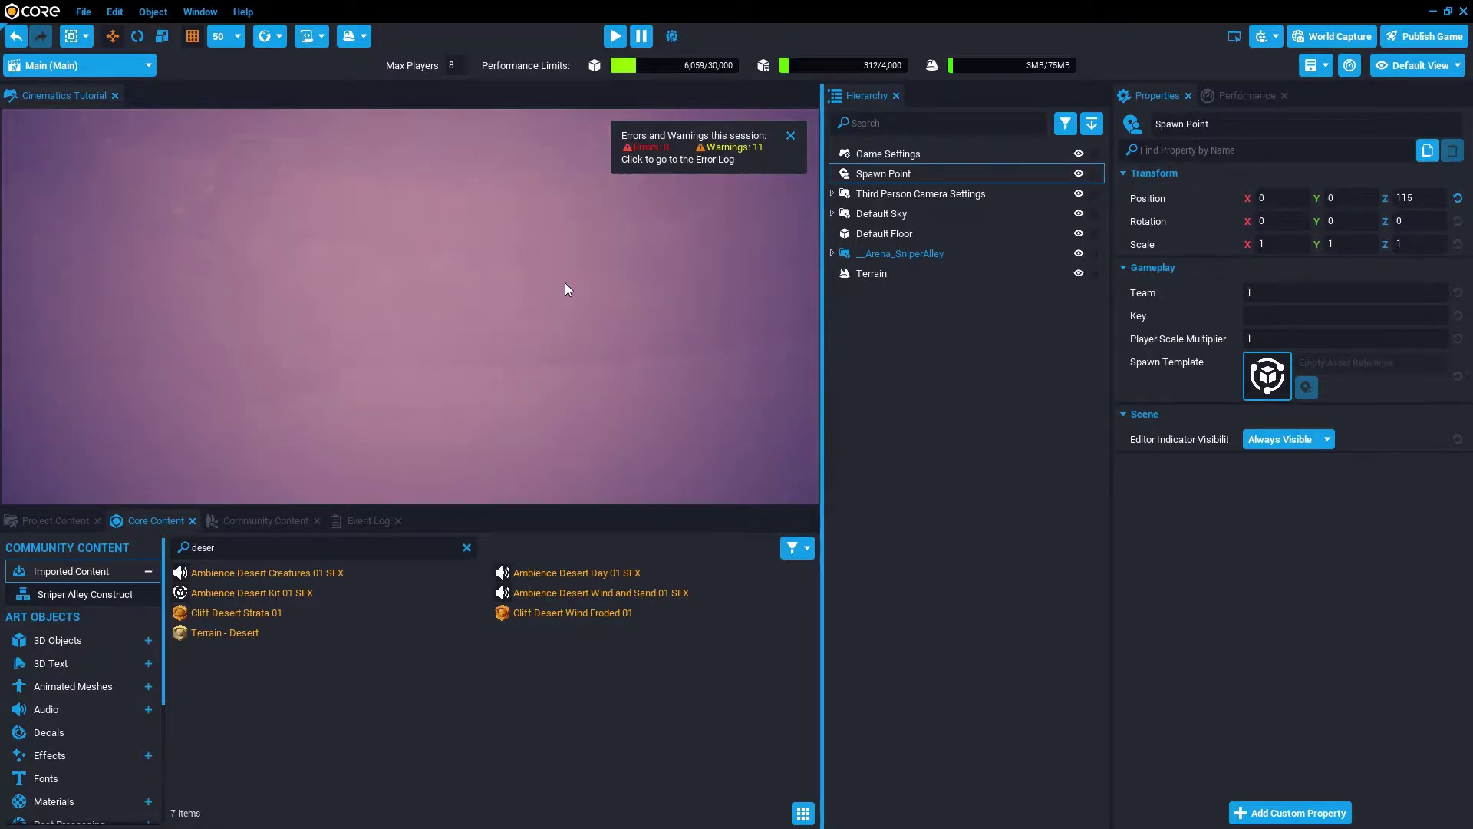
Move the Spawn Point to the camera's position in front of the temple steps, keeping its orientation
right_click_drag(579, 253, 662, 437)
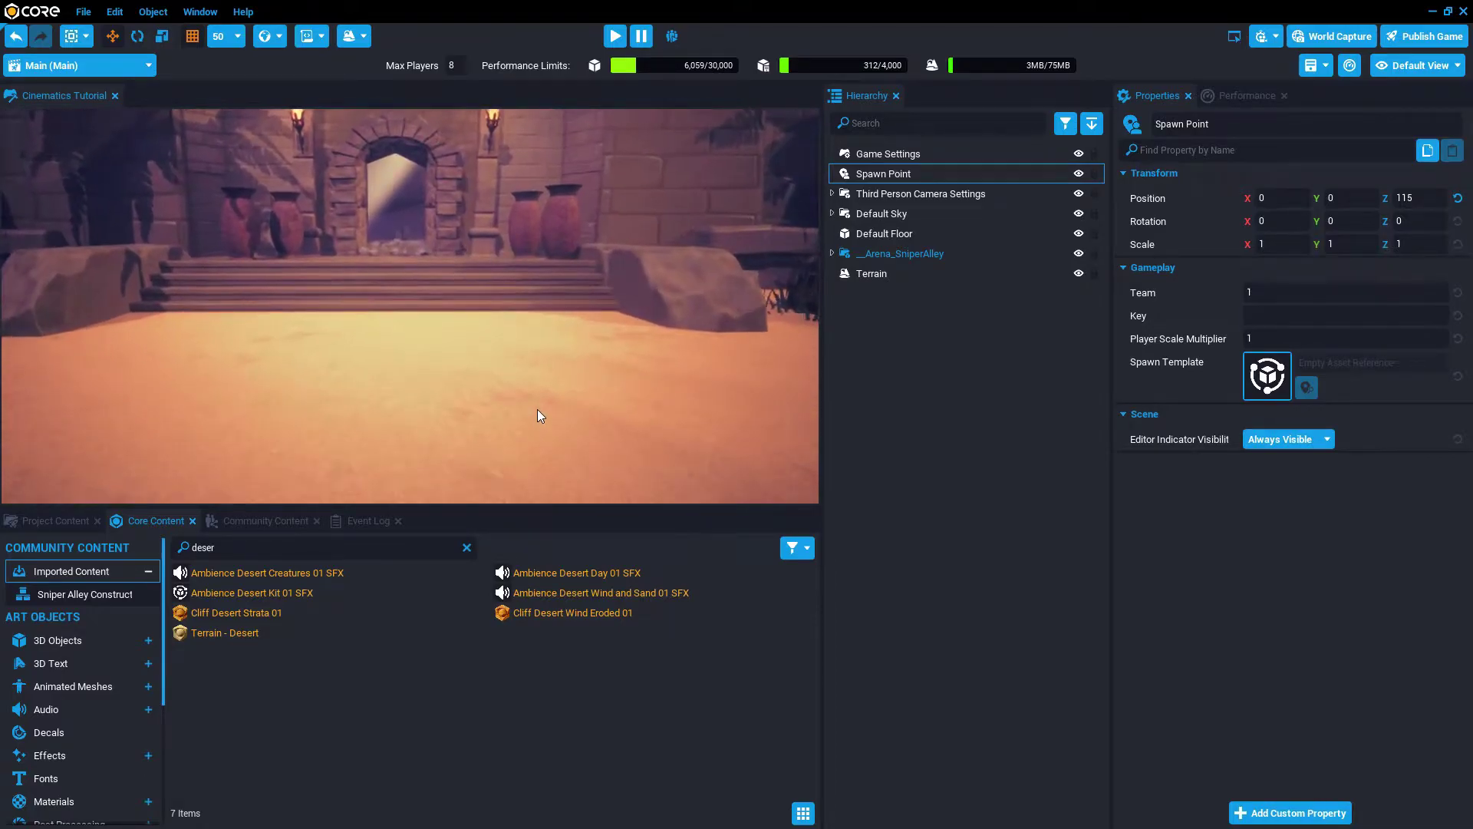
right_click(412, 366)
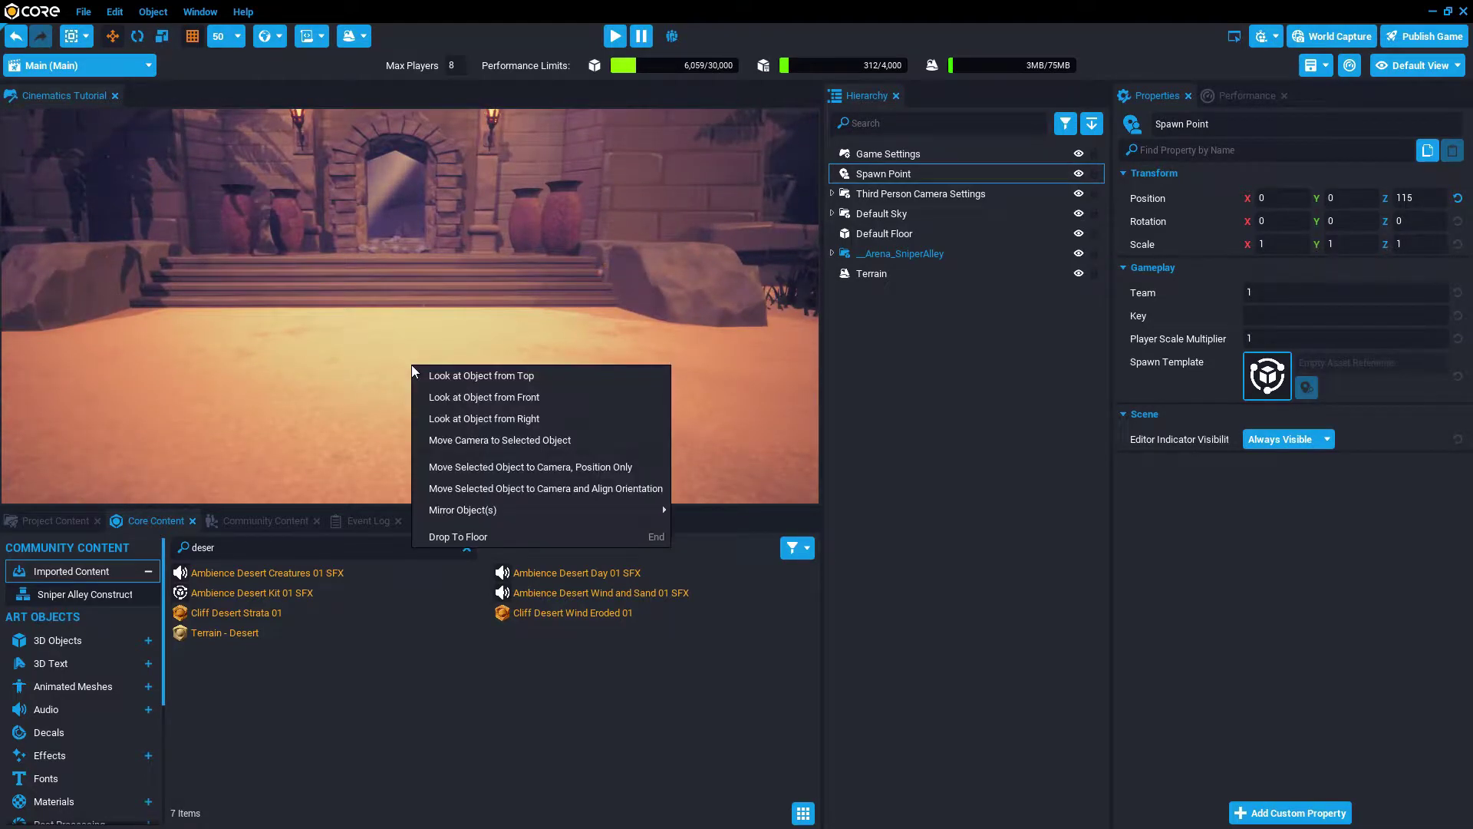
left_click(562, 467)
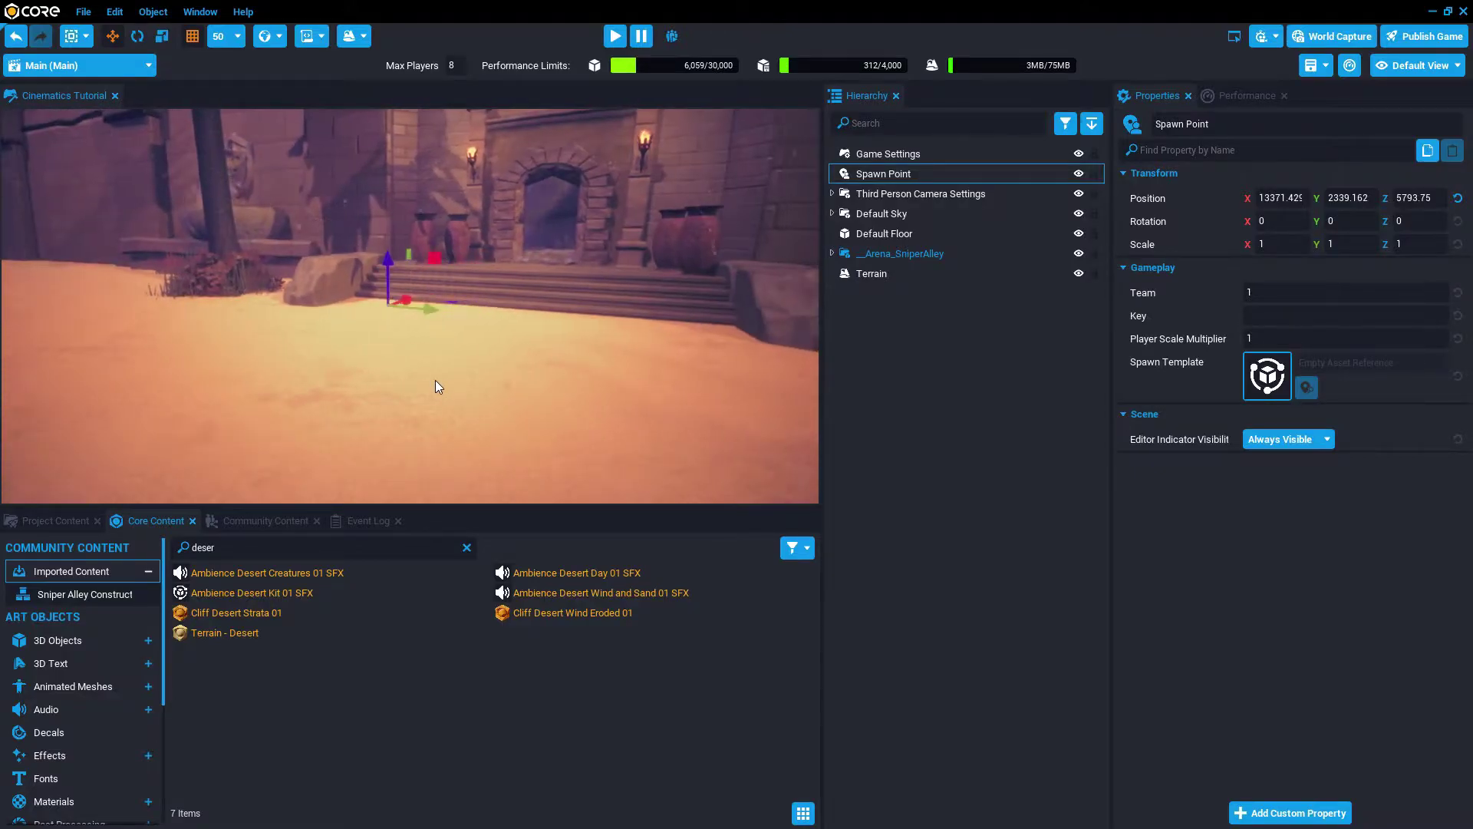
Turn on gizmo visibility and focus the view on the Spawn Point, trying both world and local transform space
key("v")
key("f")
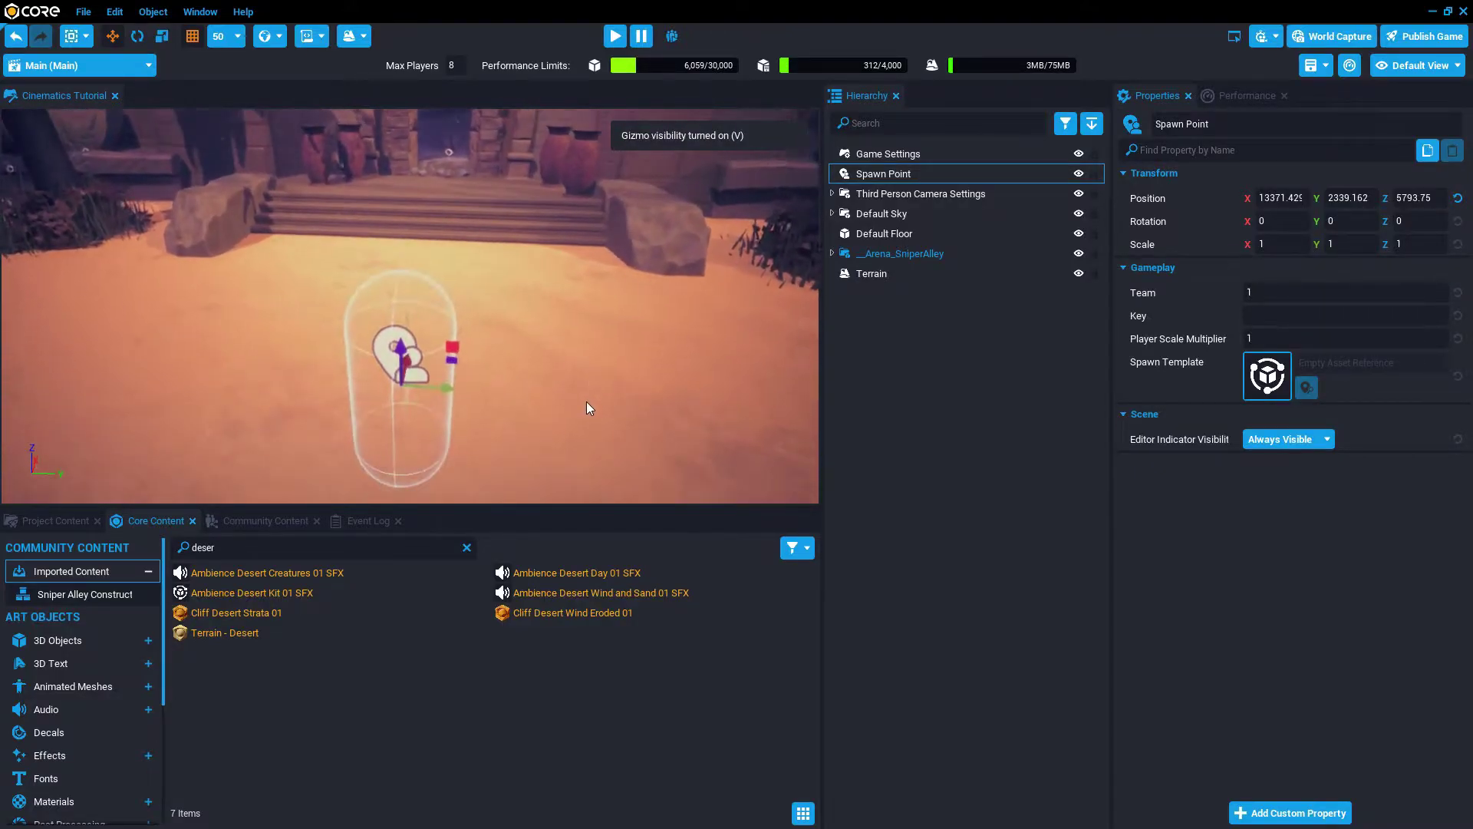
key("v")
key("v")
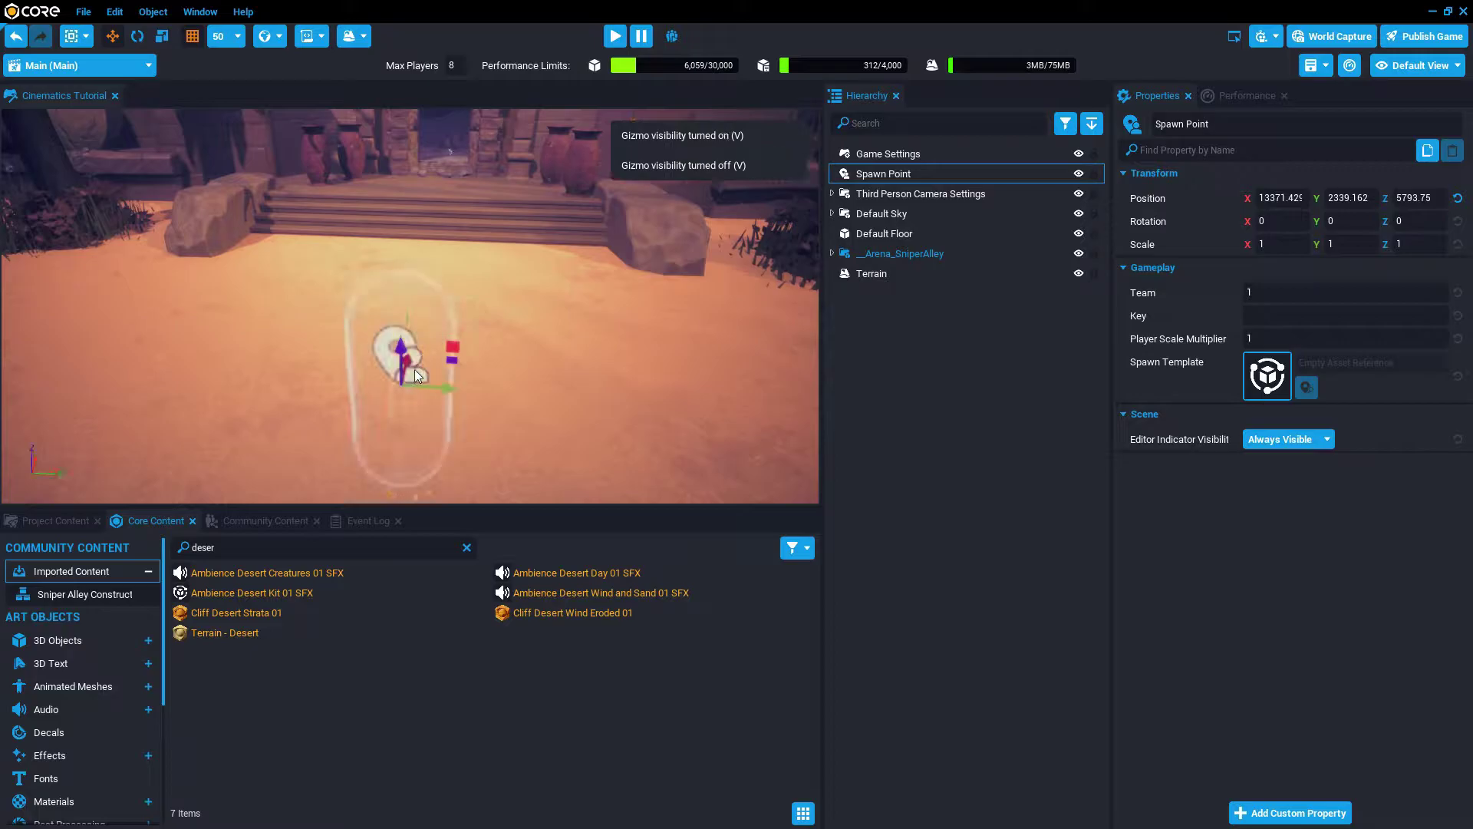
key("f")
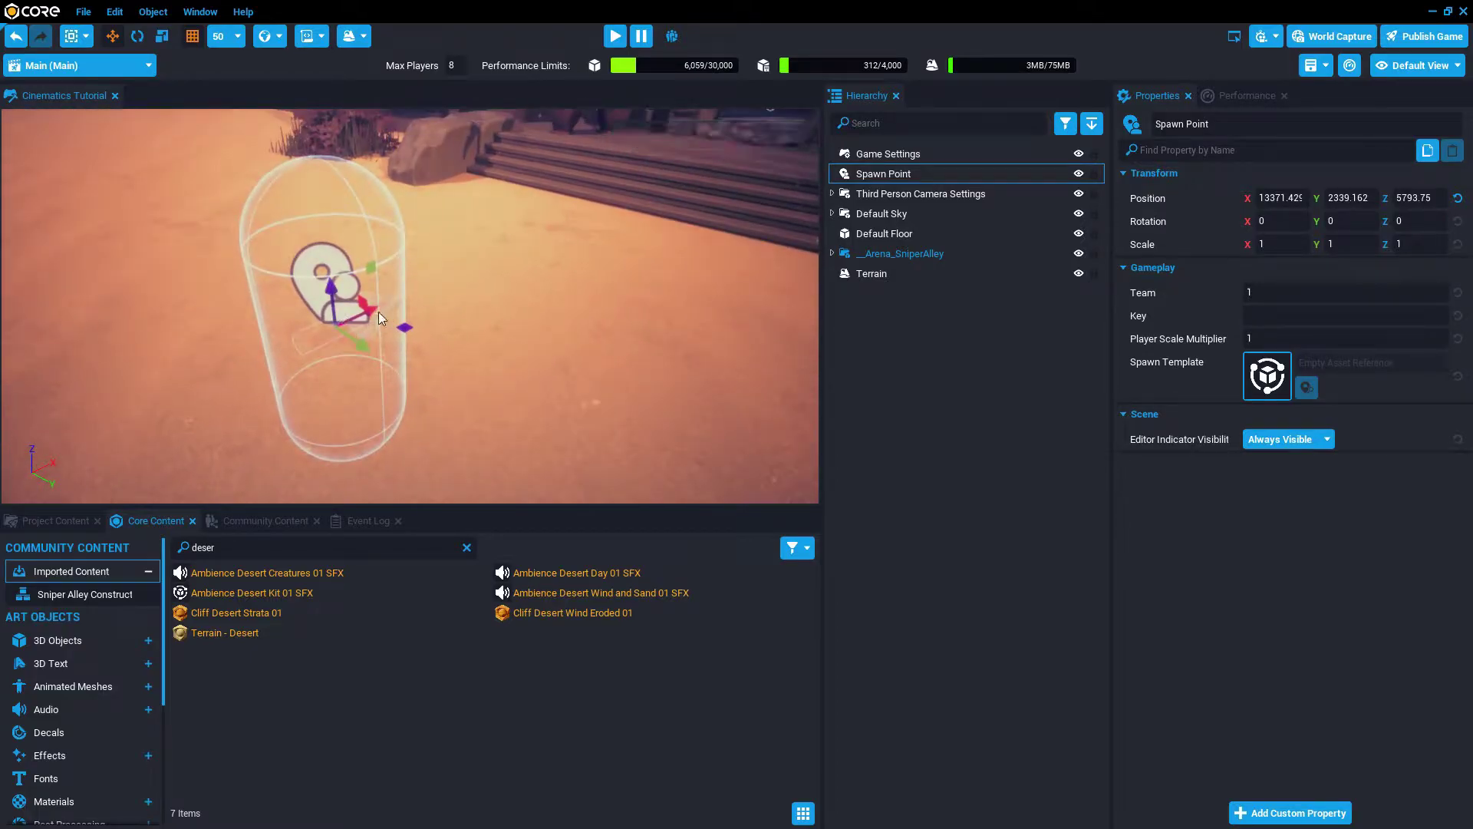
key("v")
key("v")
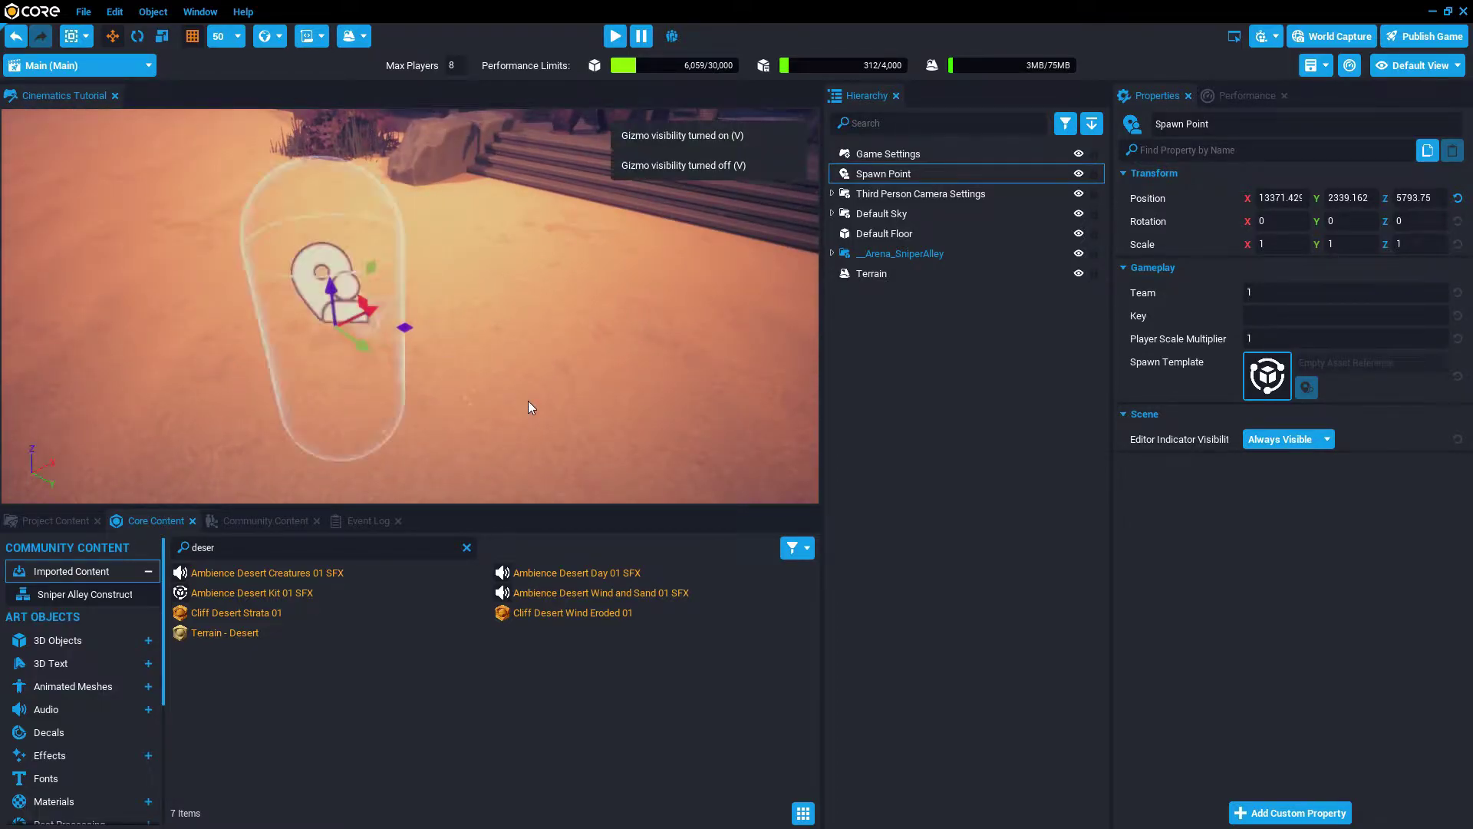
key("t")
key("t")
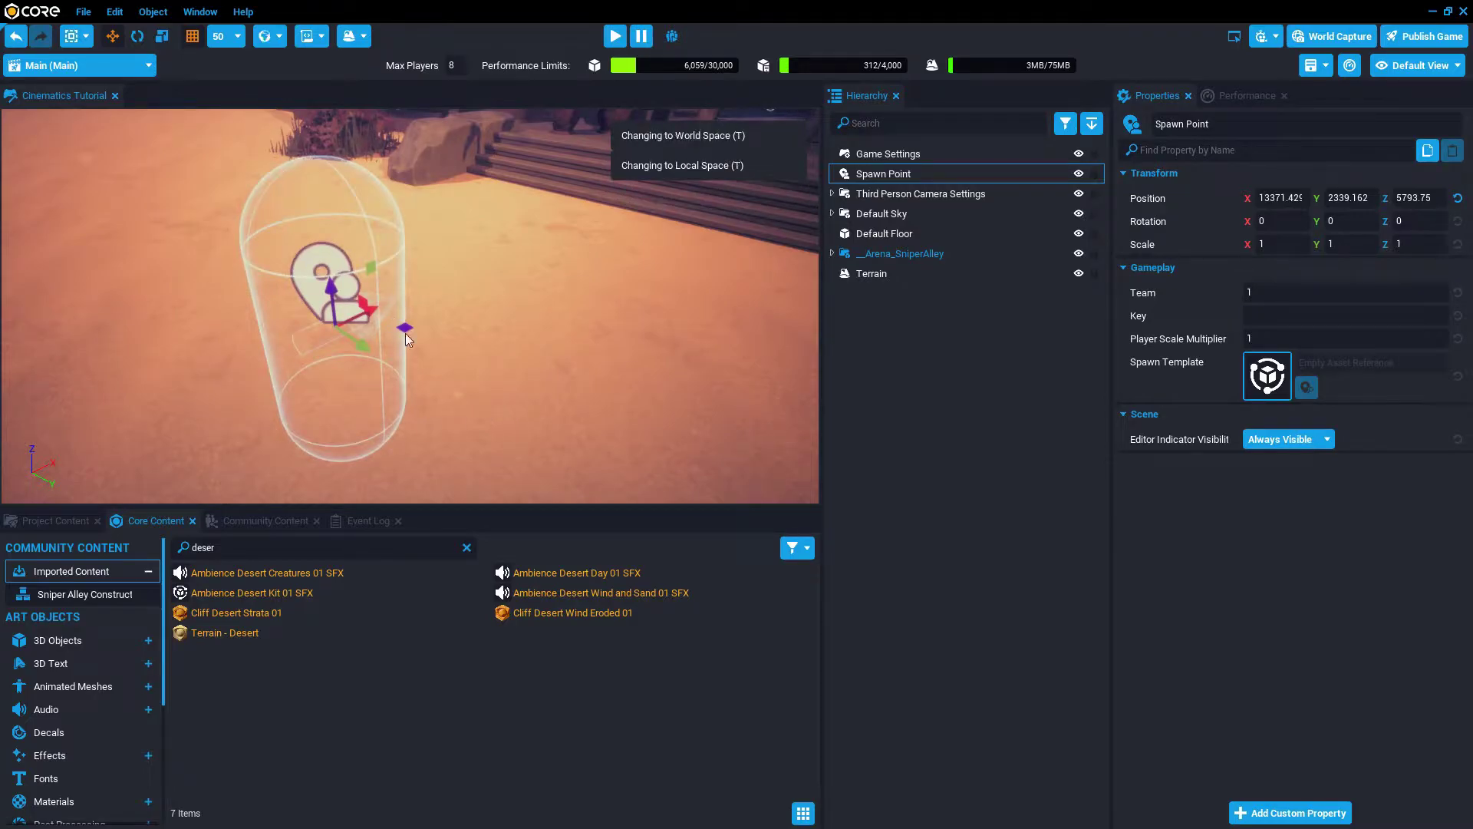
Lower the Spawn Point to about Z 5748 with grid snapping off, and briefly preview the player's spawn
left_click_drag(504, 338, 607, 301, "alt")
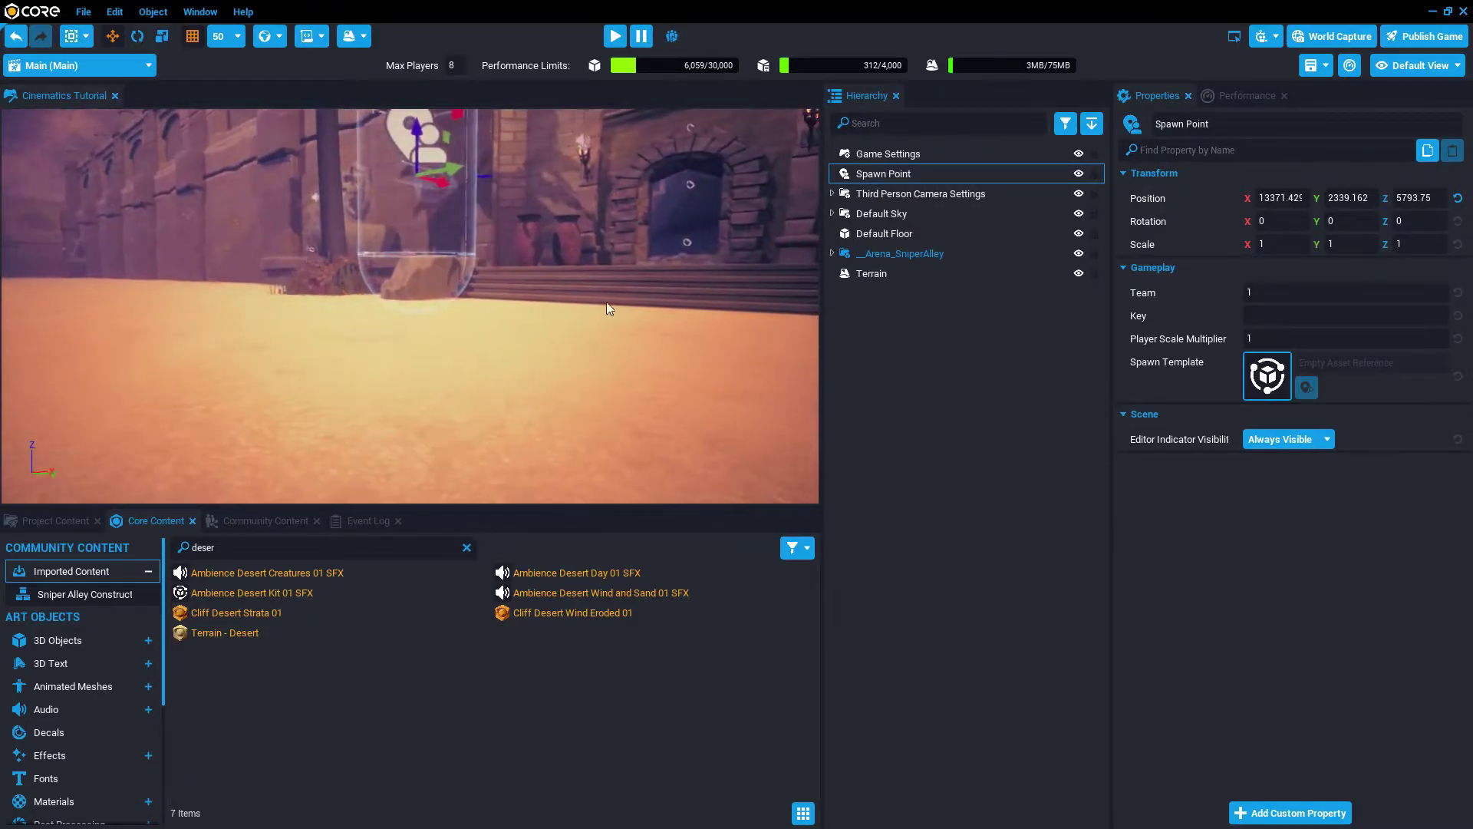
left_click_drag(421, 124, 423, 206)
key("g")
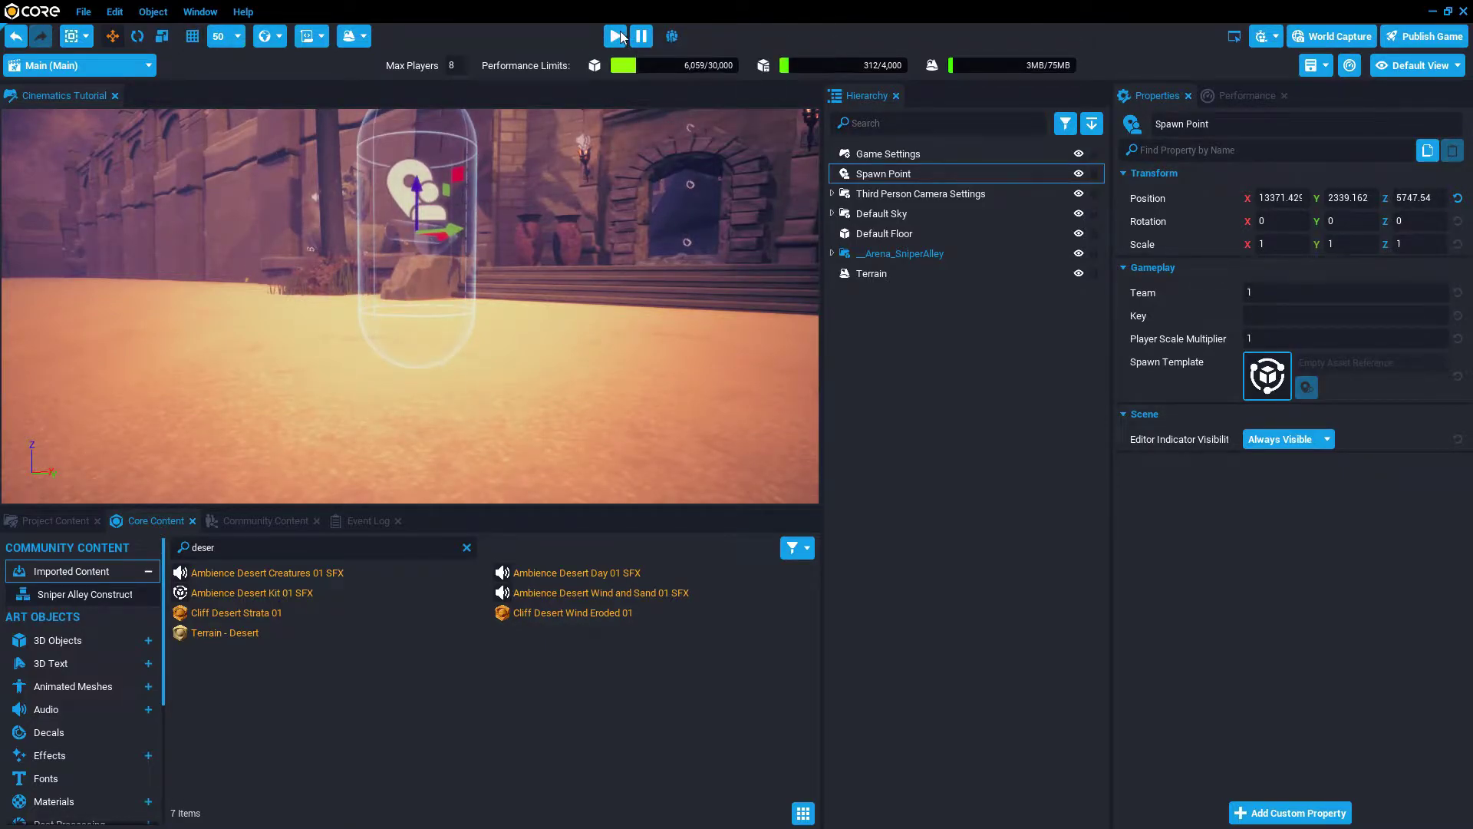
left_click(620, 36)
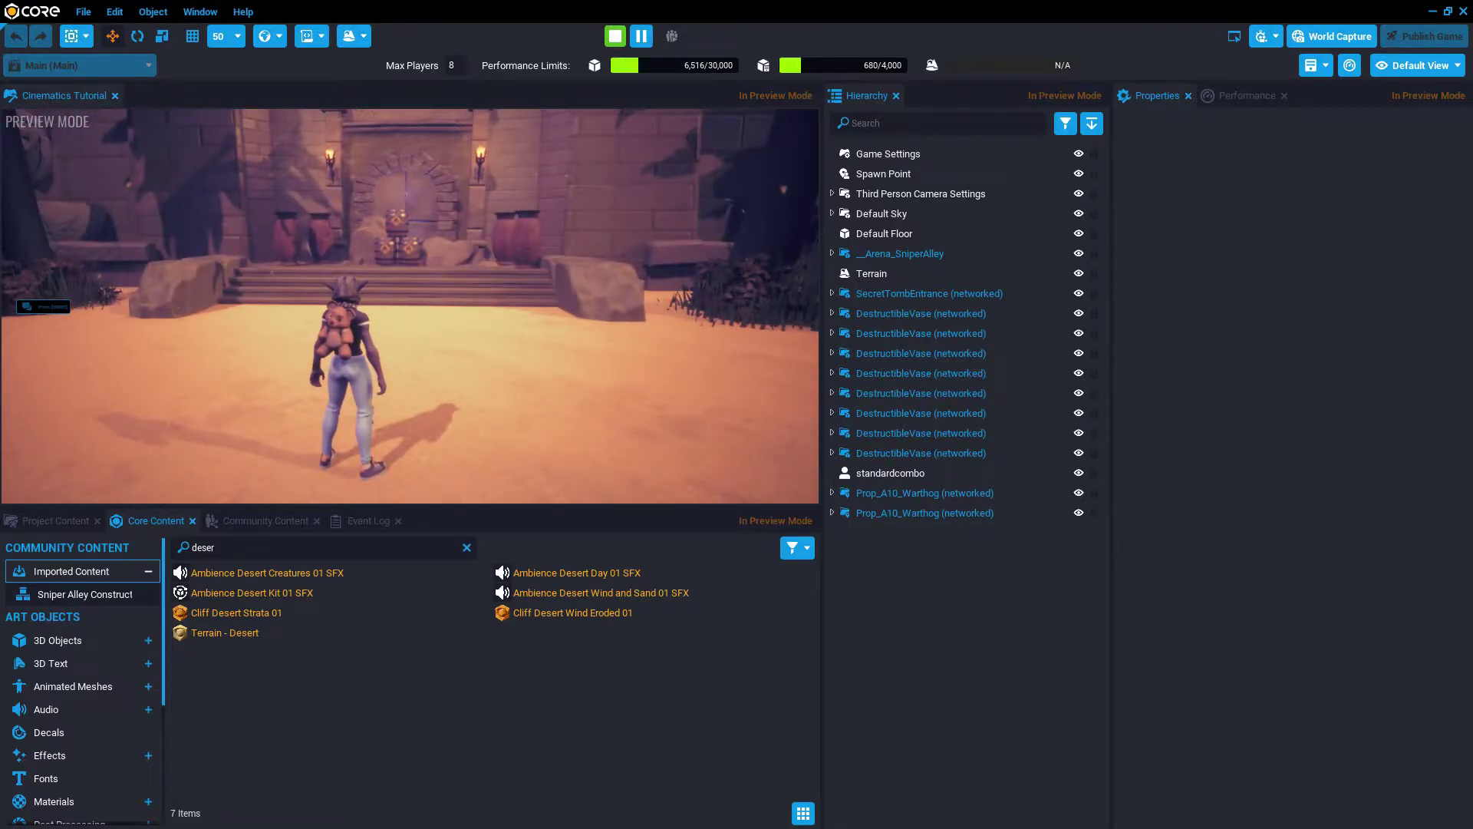
key("equal")
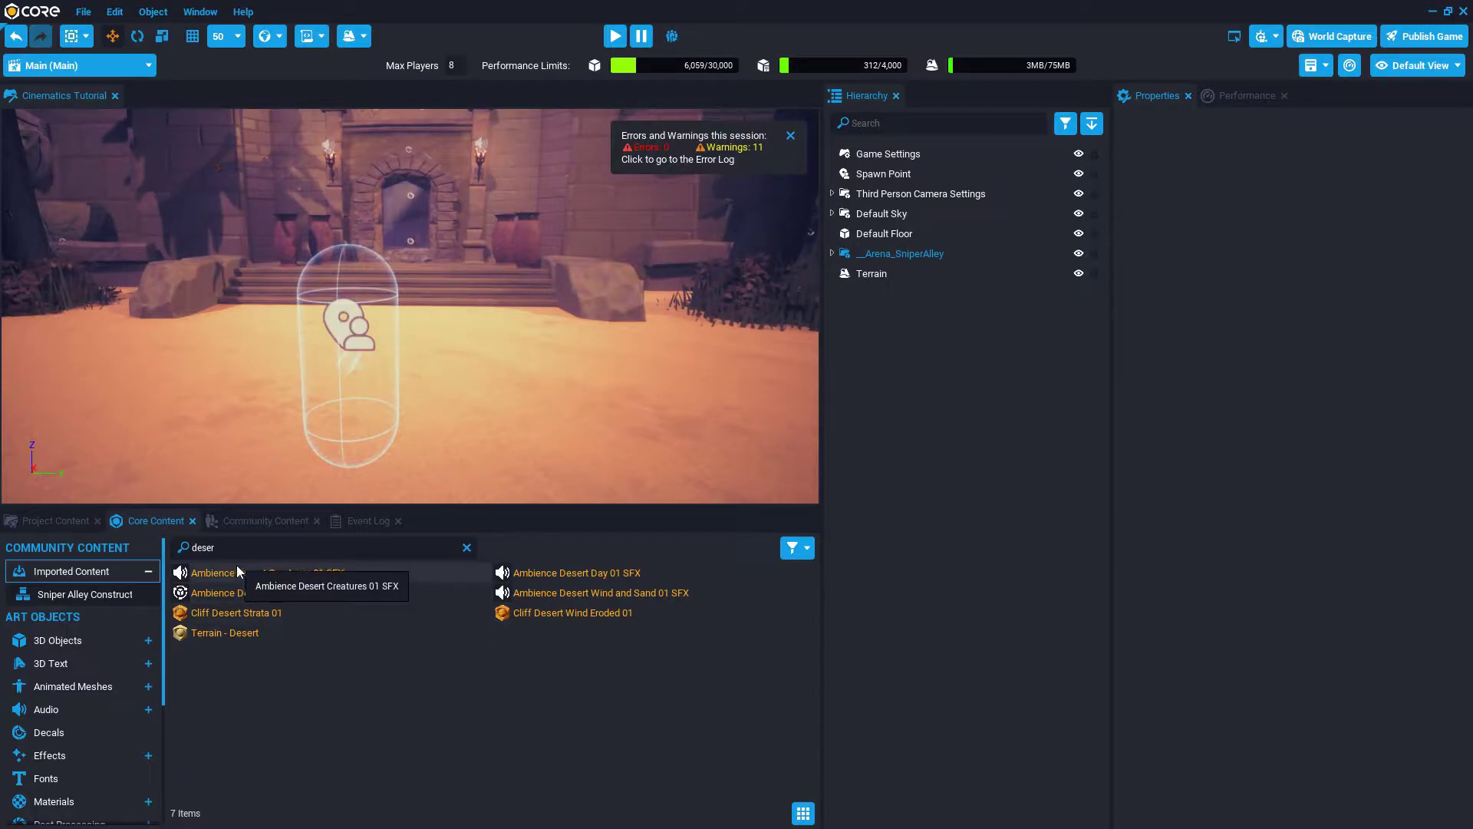
Search the project content for "rifle" and place the Advanced Assault Rifle on the ground between the Spawn Point and the temple steps
left_click(68, 524)
left_click(331, 546)
type("rifle")
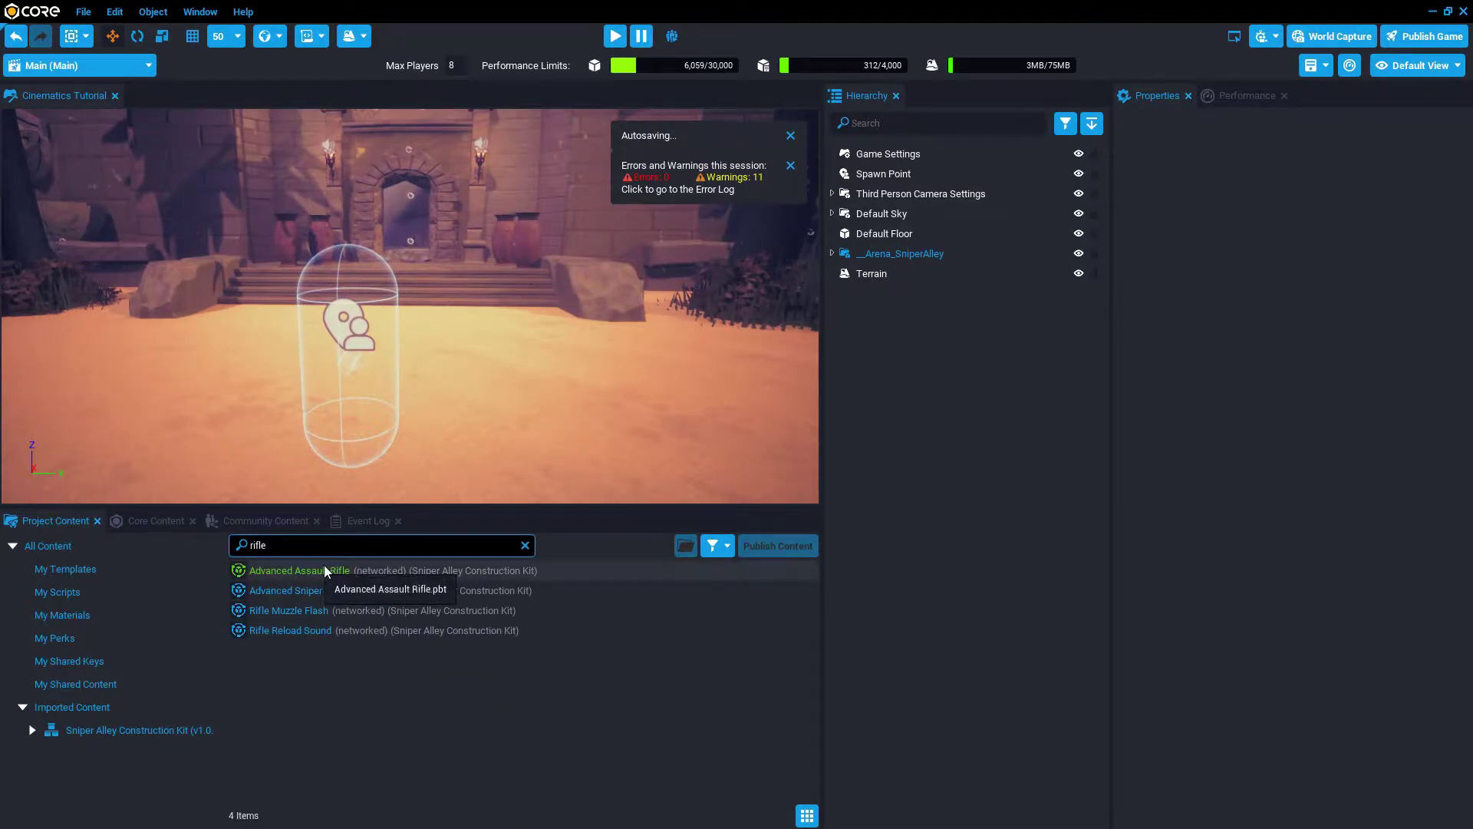
right_click_drag(509, 365, 505, 370)
left_click_drag(336, 571, 428, 349)
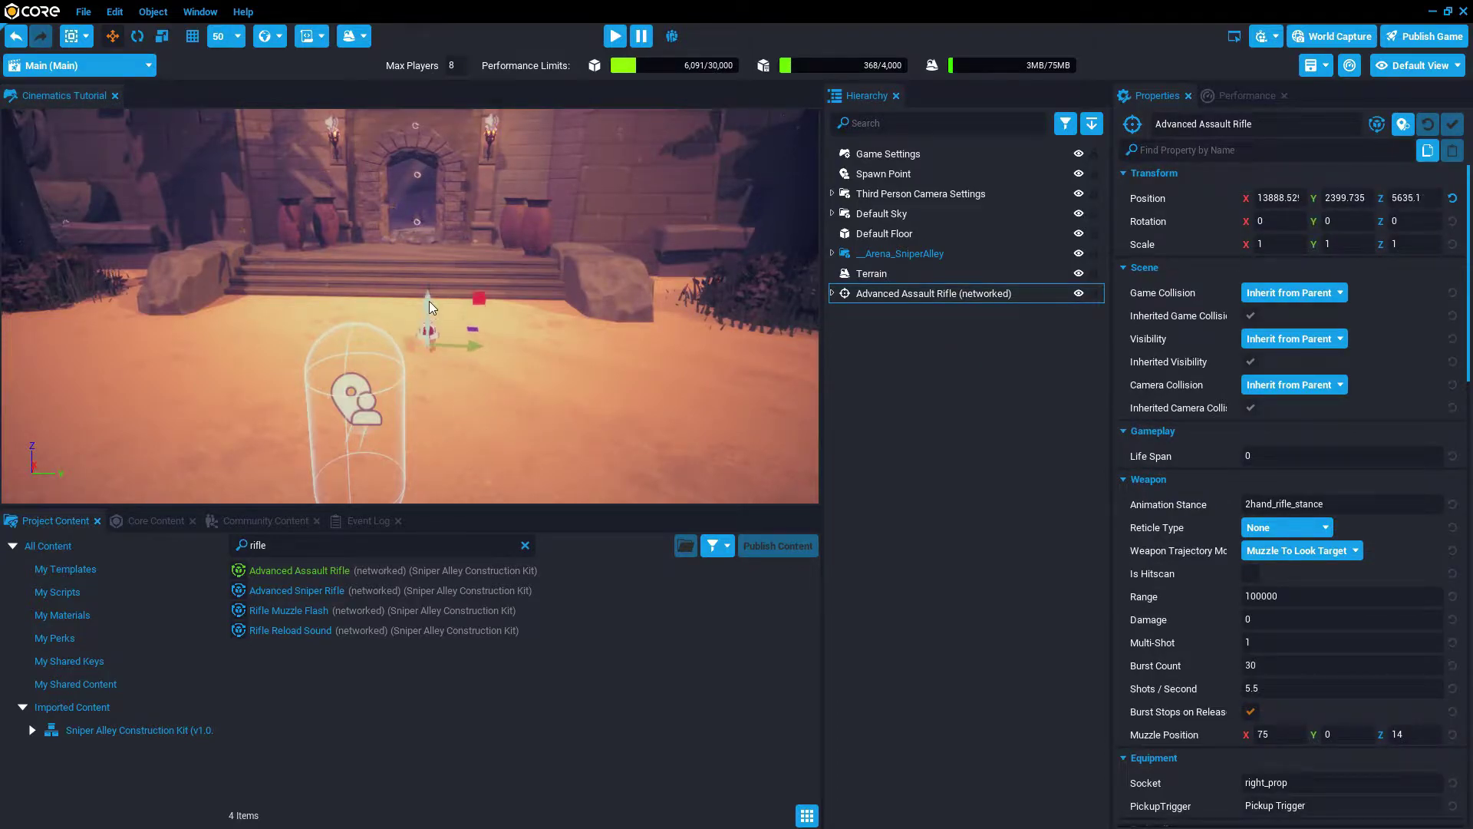
Preview the game, equip the rifle with the player character and explore the golden tomb interior
left_click(616, 37)
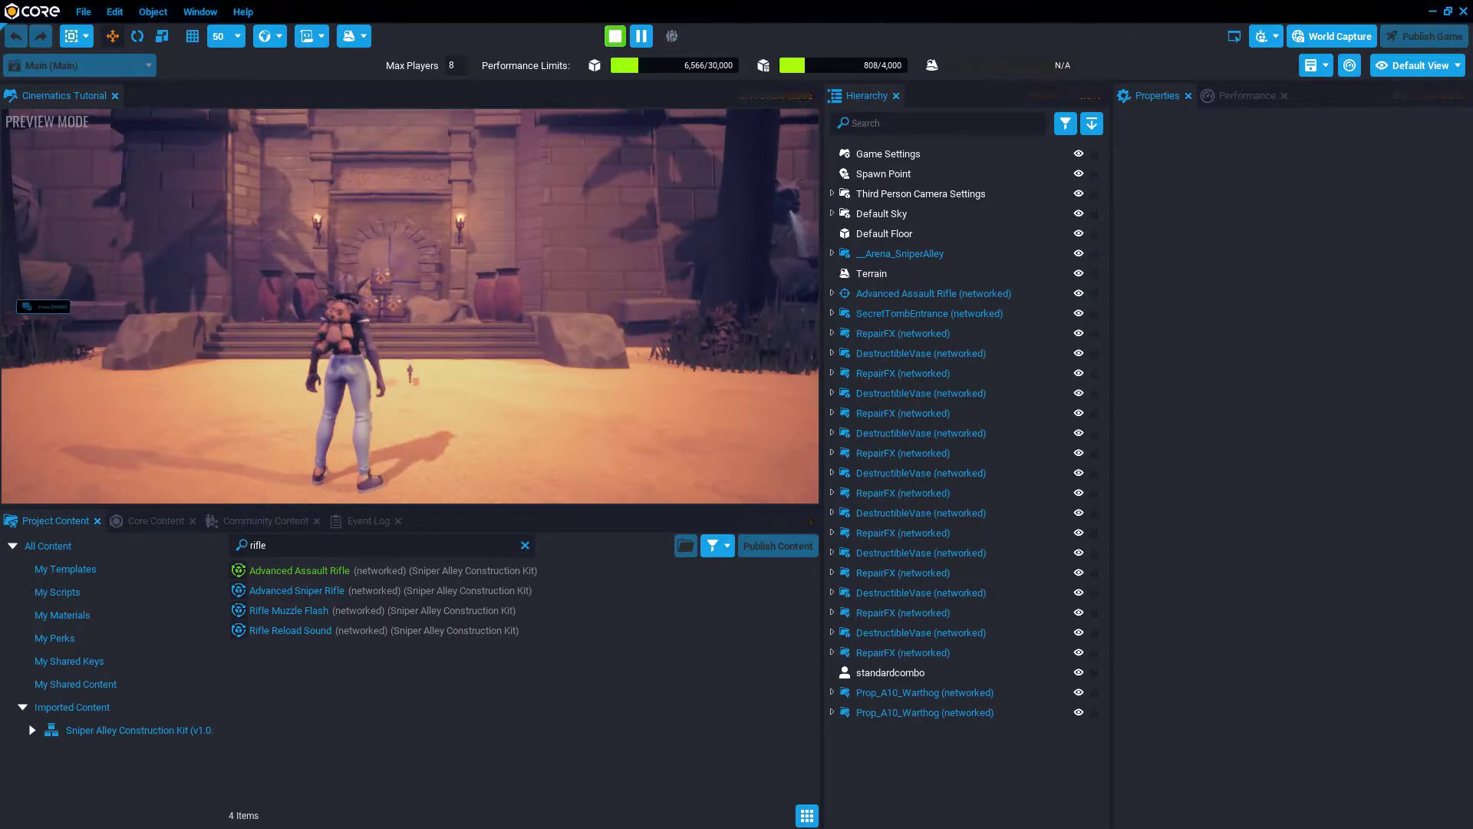
key("w")
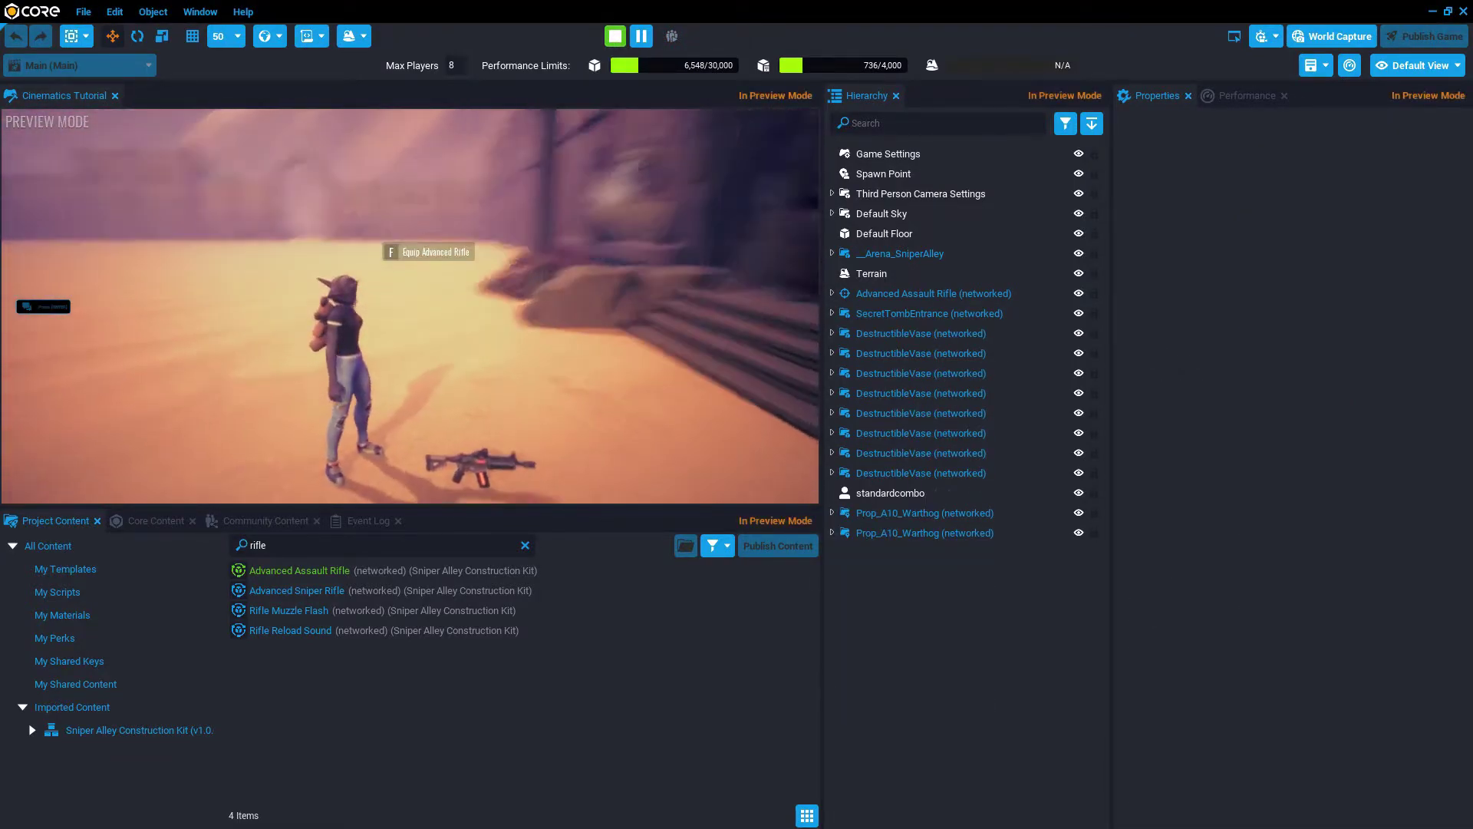
key("f")
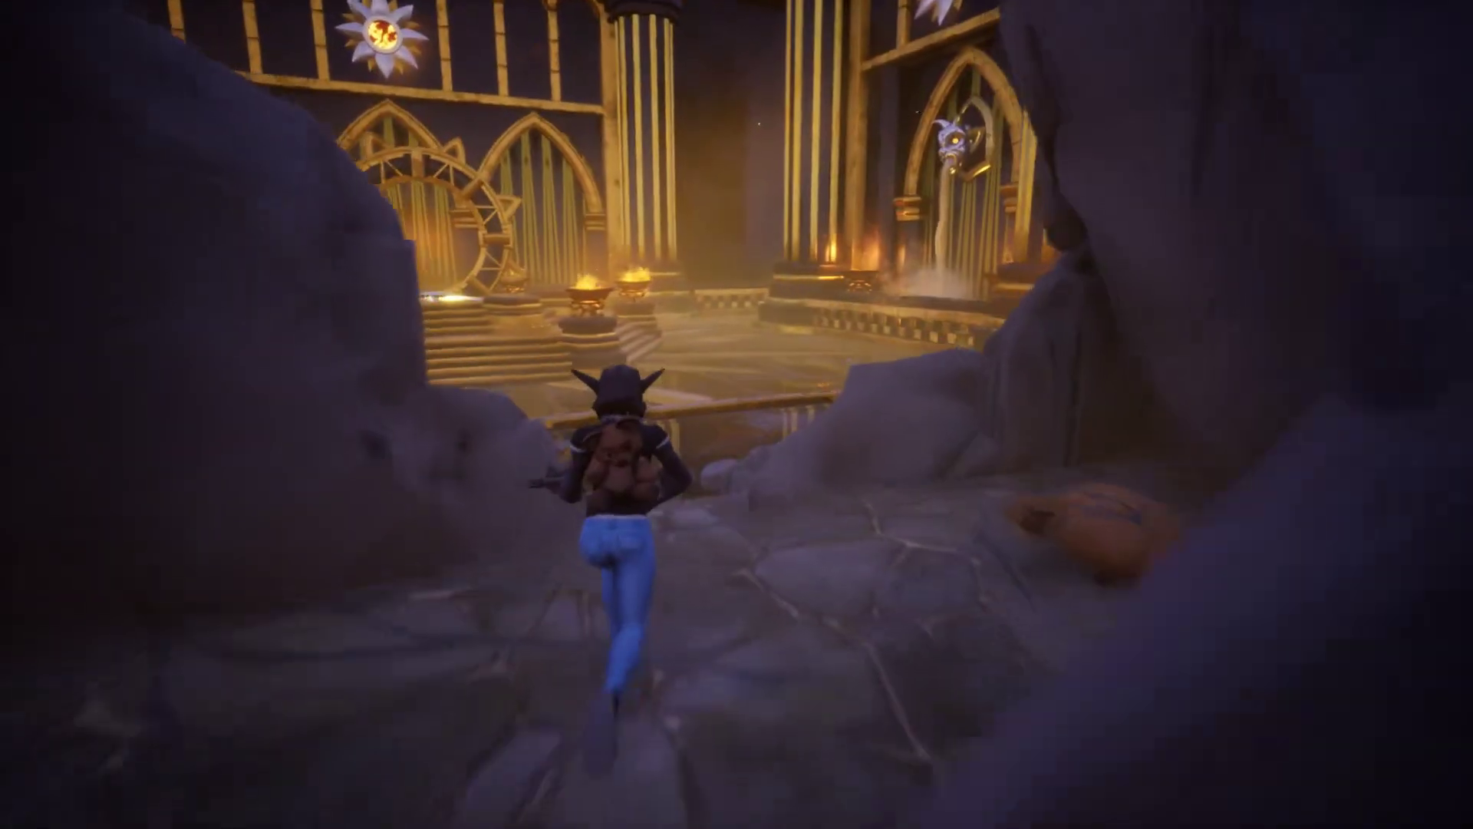
key("w")
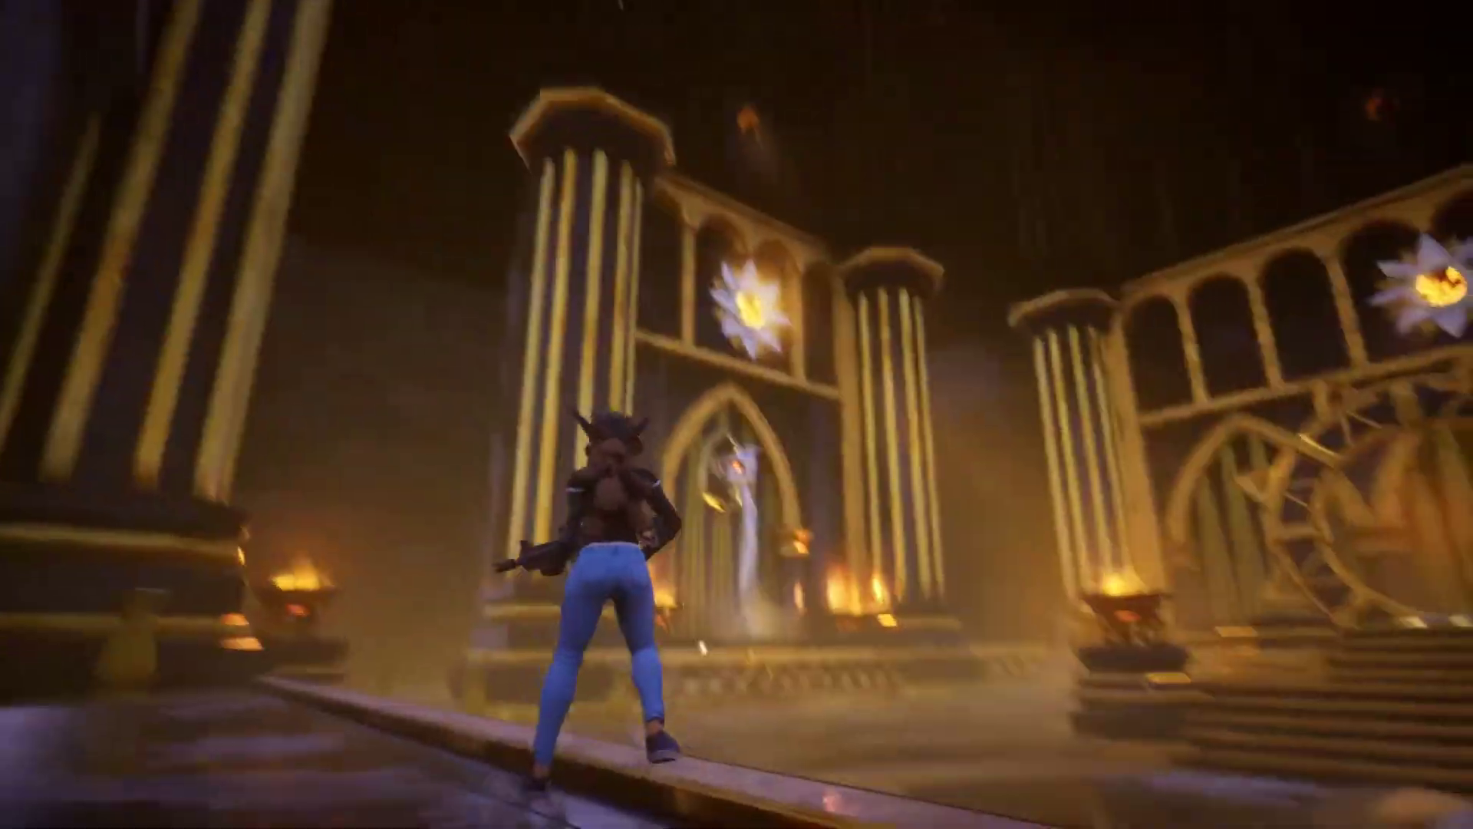
key("w")
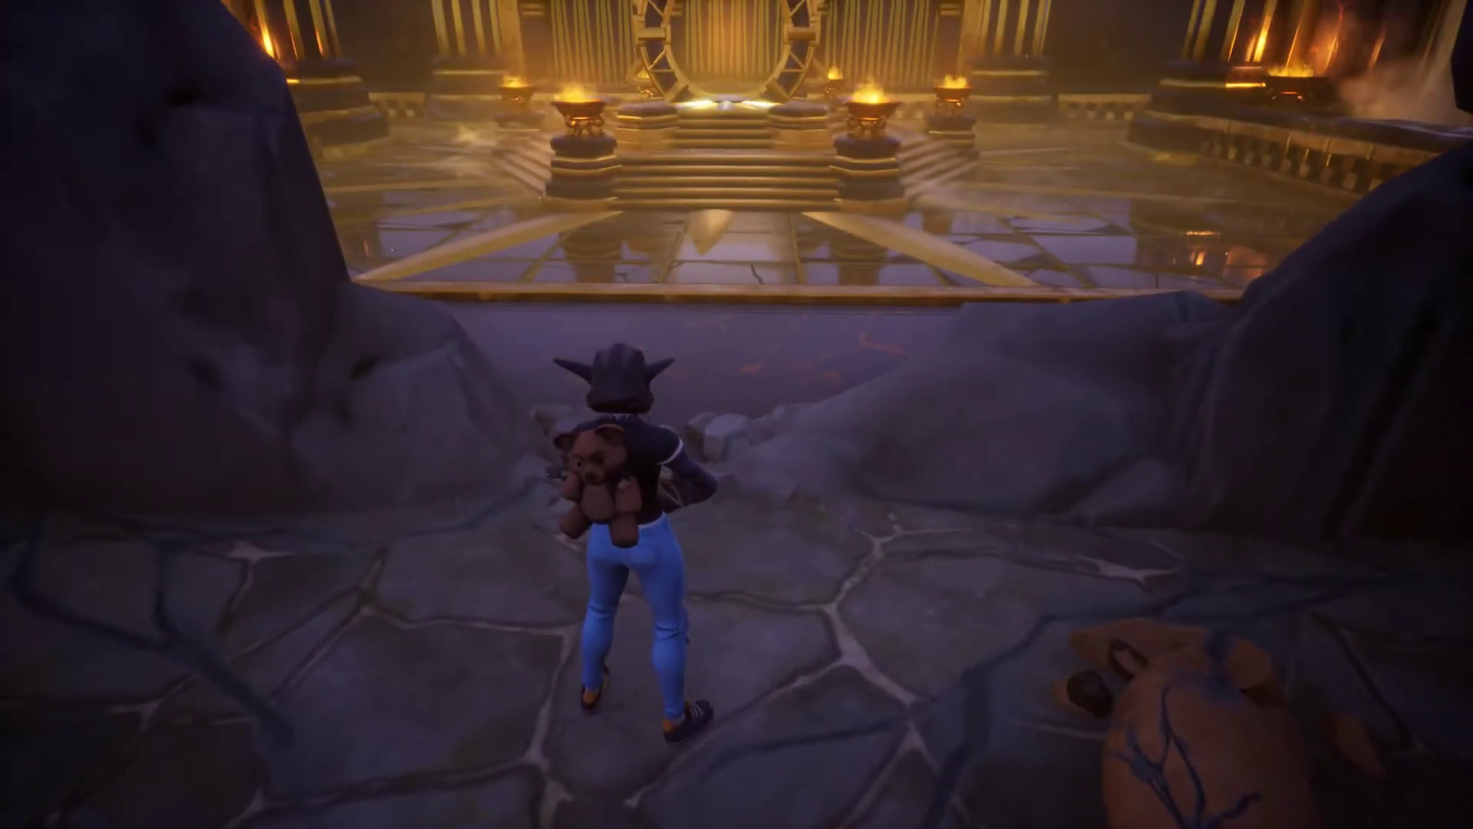
Explore the golden tomb with the player character up to the portal steps, and end the preview
key("w")
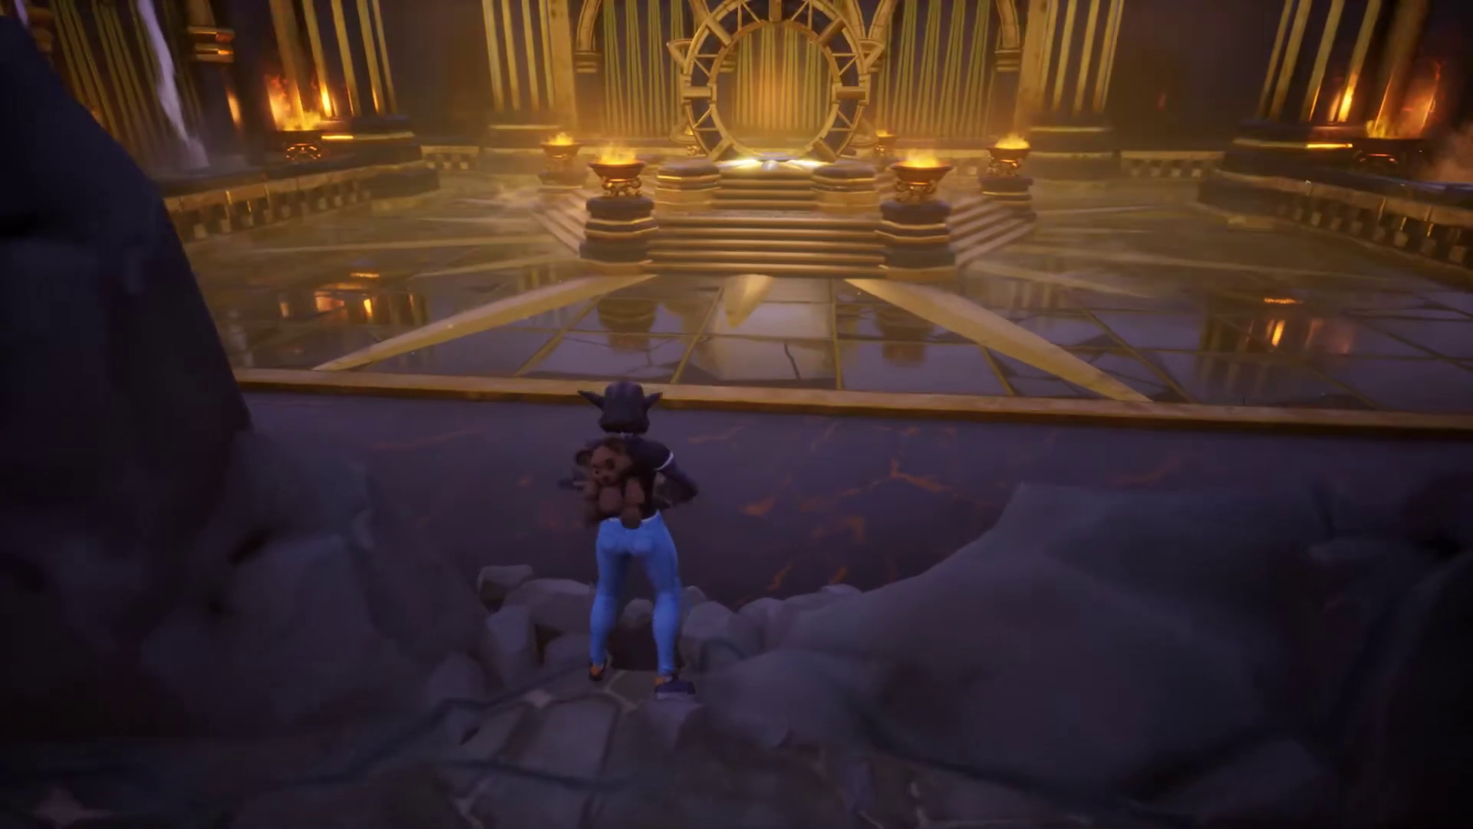
key("ctrl")
key("ctrl")
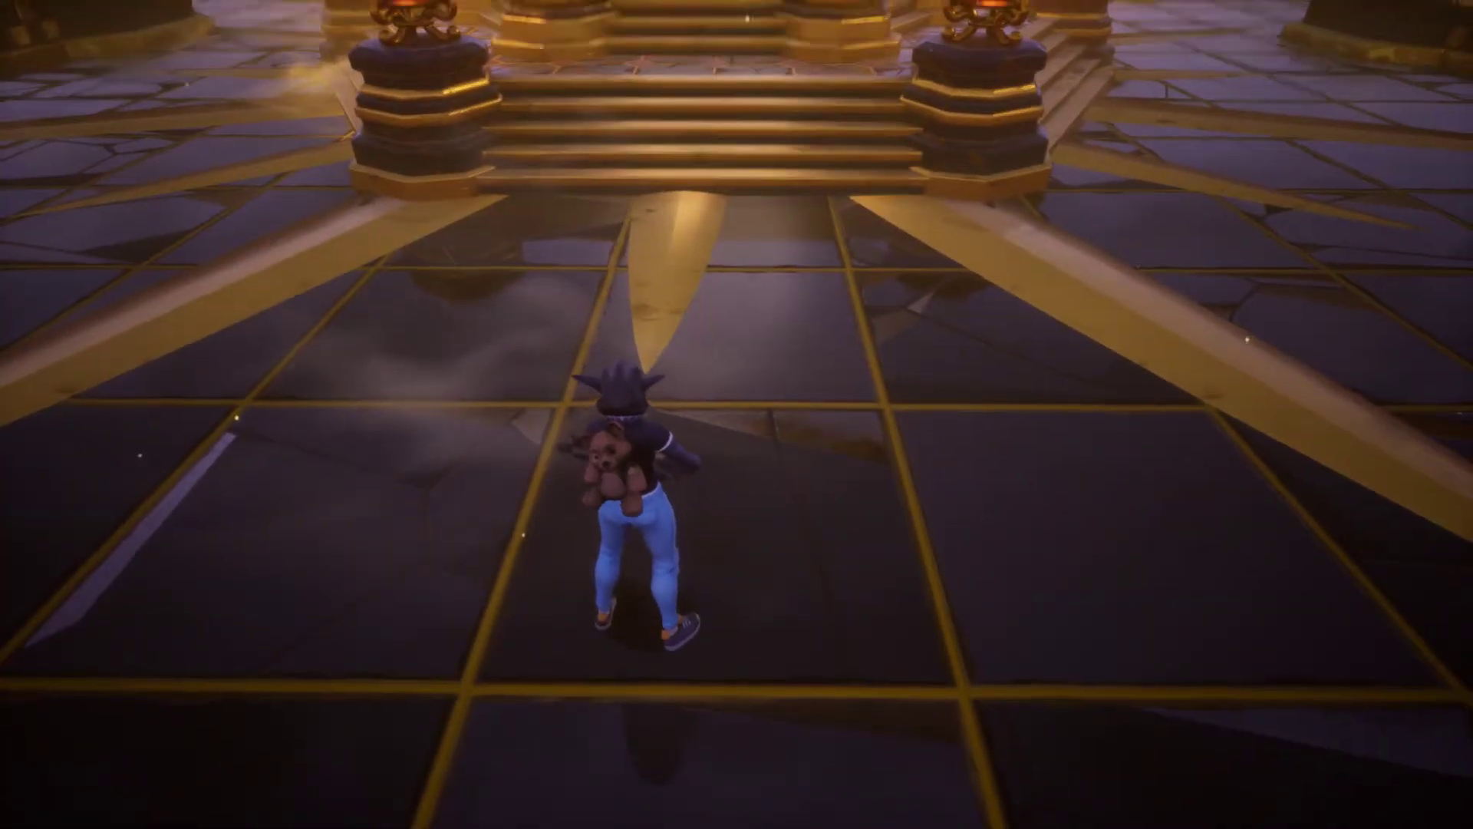
key("s")
key("a")
key("d")
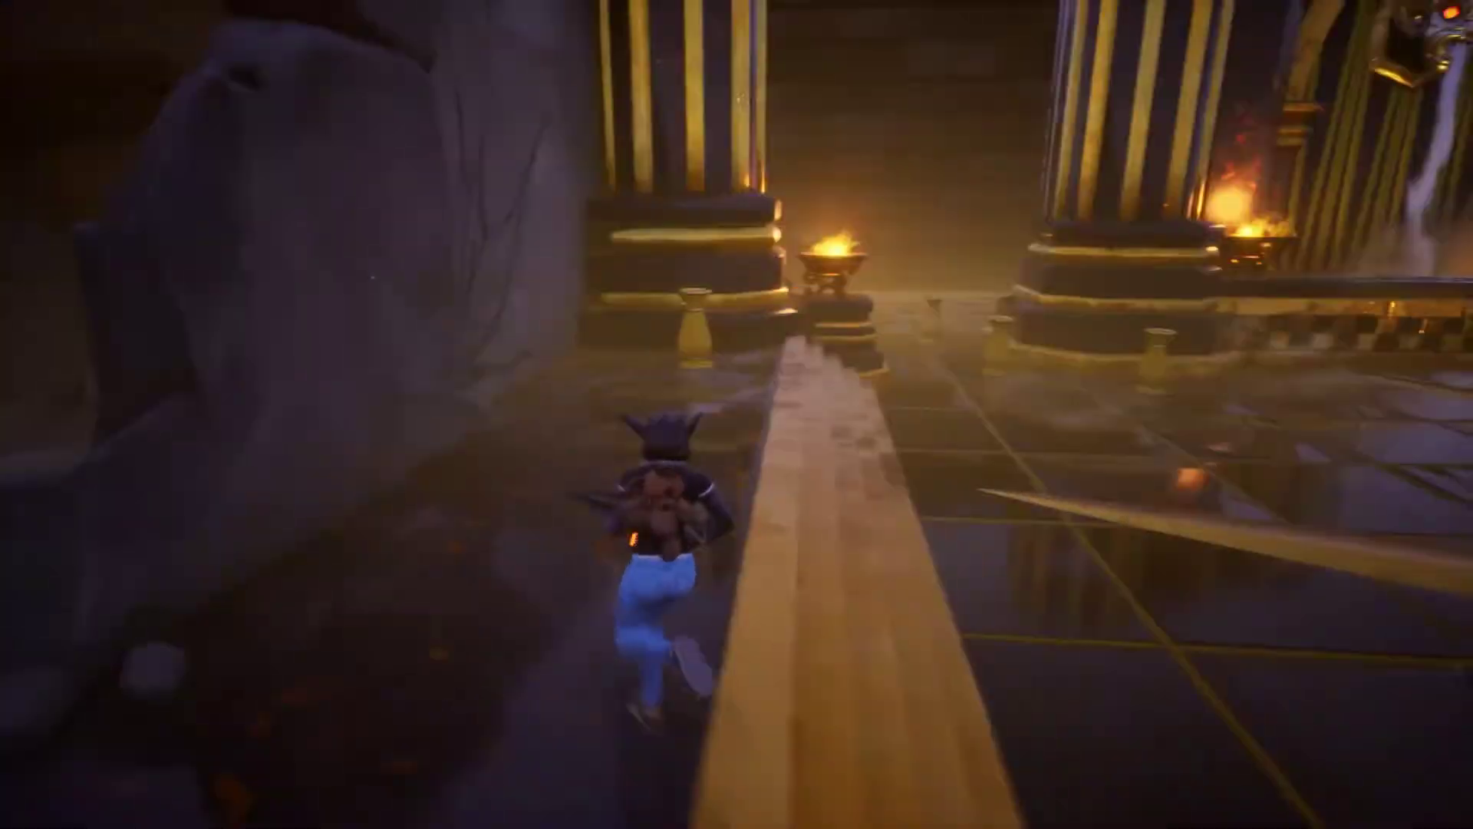
key("w")
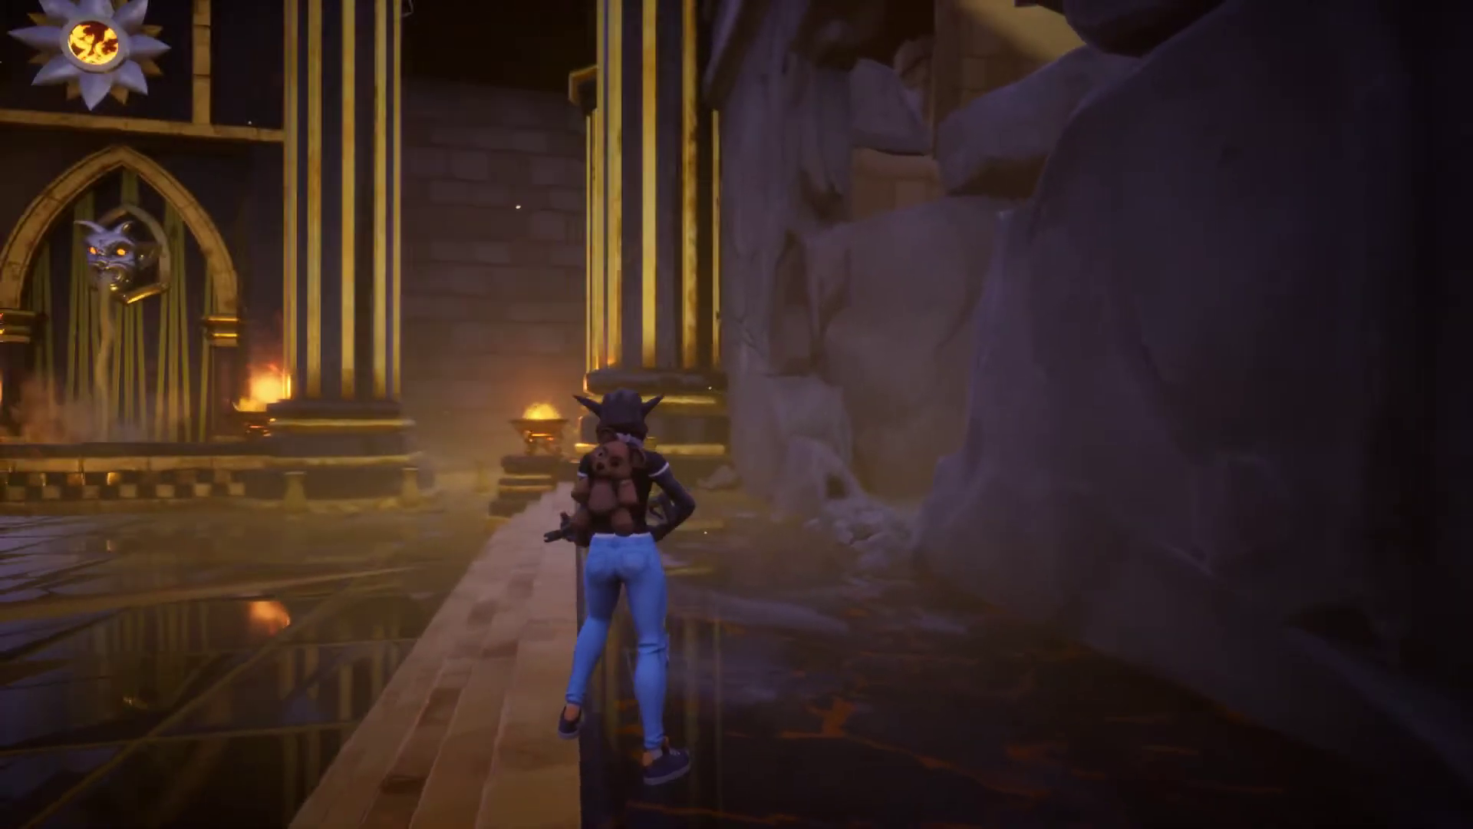
key("a")
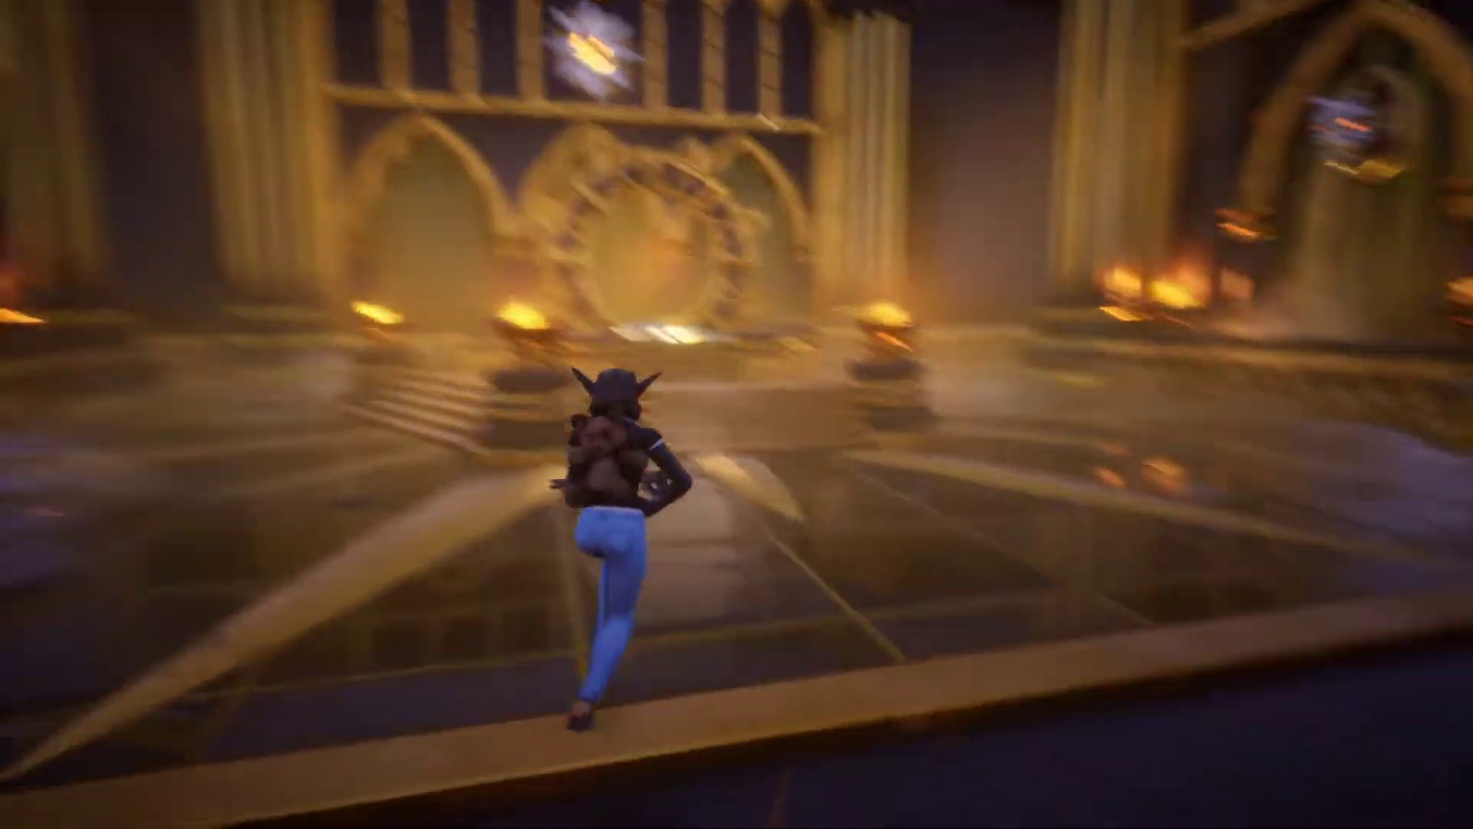
key("w")
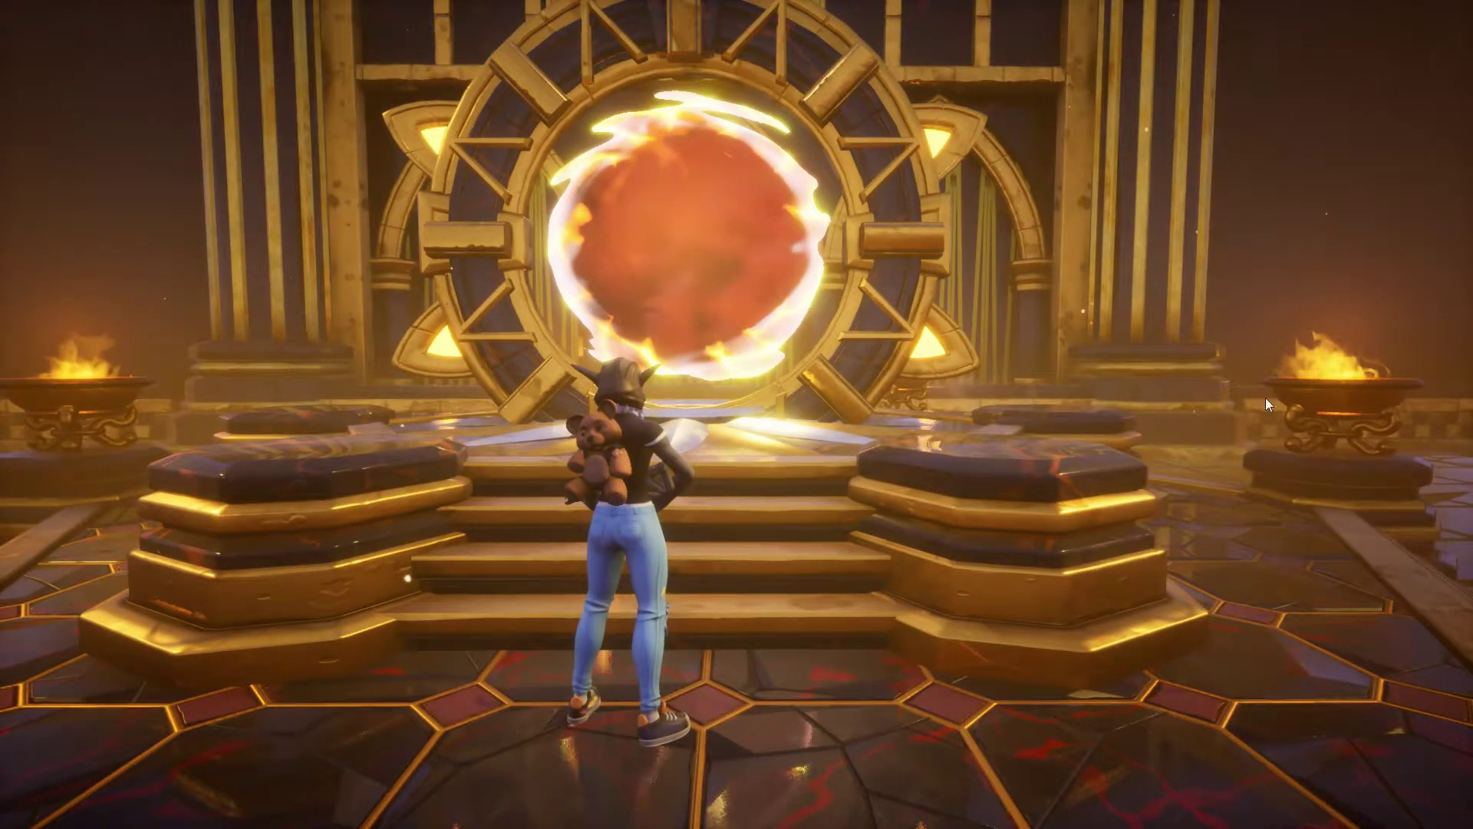
key("Escape")
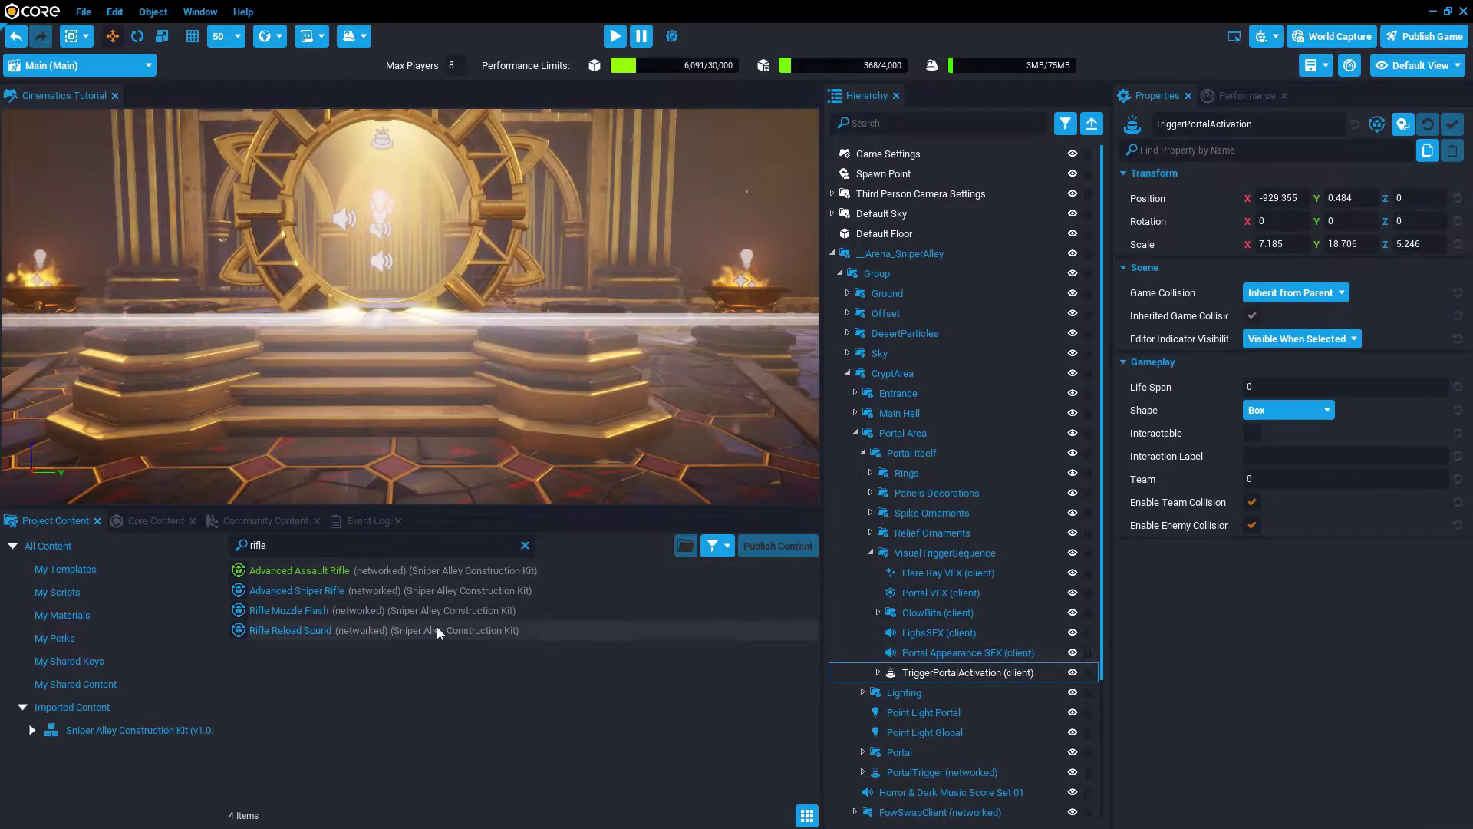
Replace the sniper filter in Community Content with a search for "cinematic" and import the Cinematic Shot template, saving the project
left_click(270, 520)
left_click(16, 549)
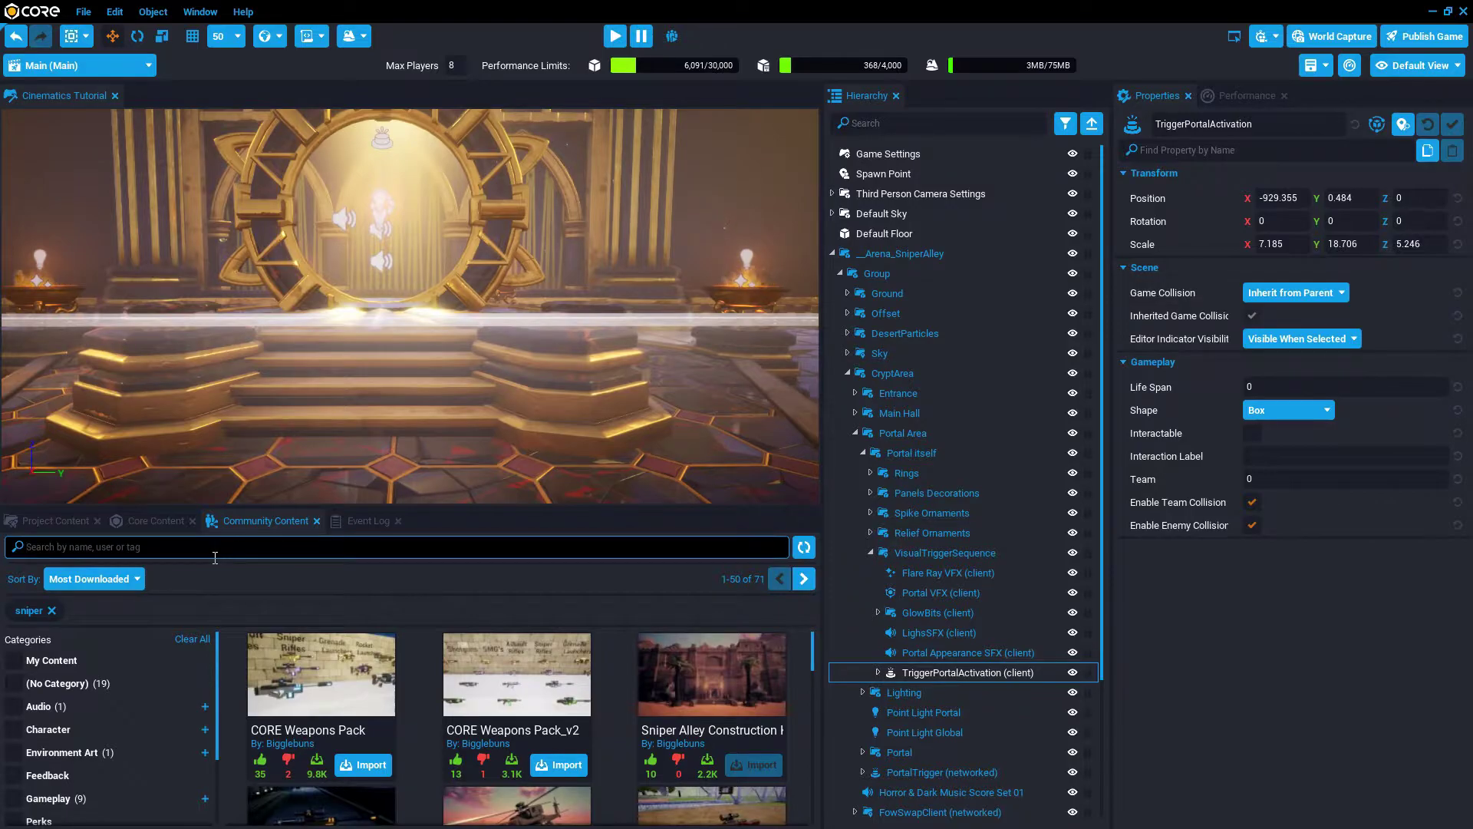
left_click(52, 611)
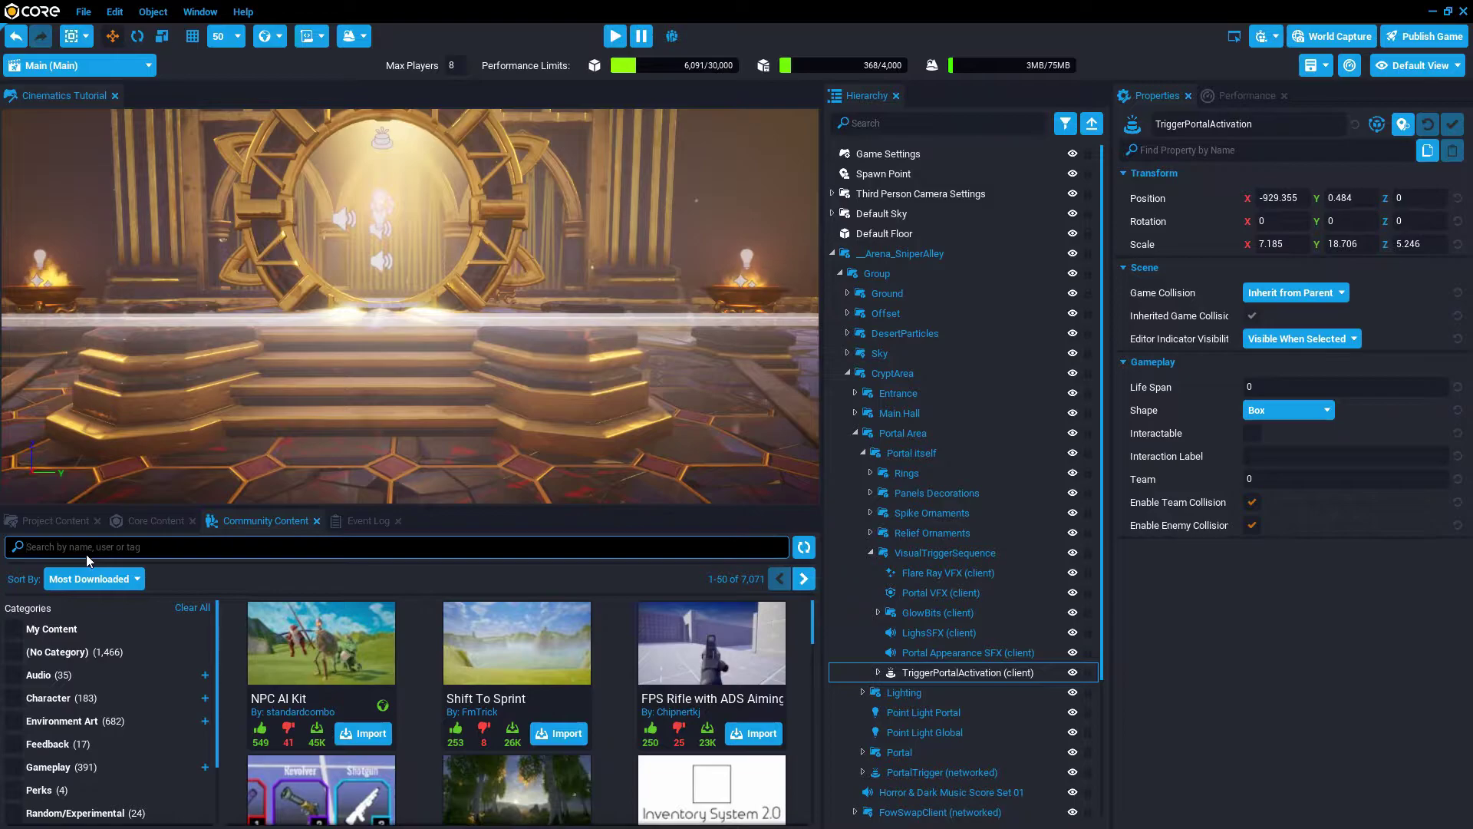
type("cinematic")
key("Return")
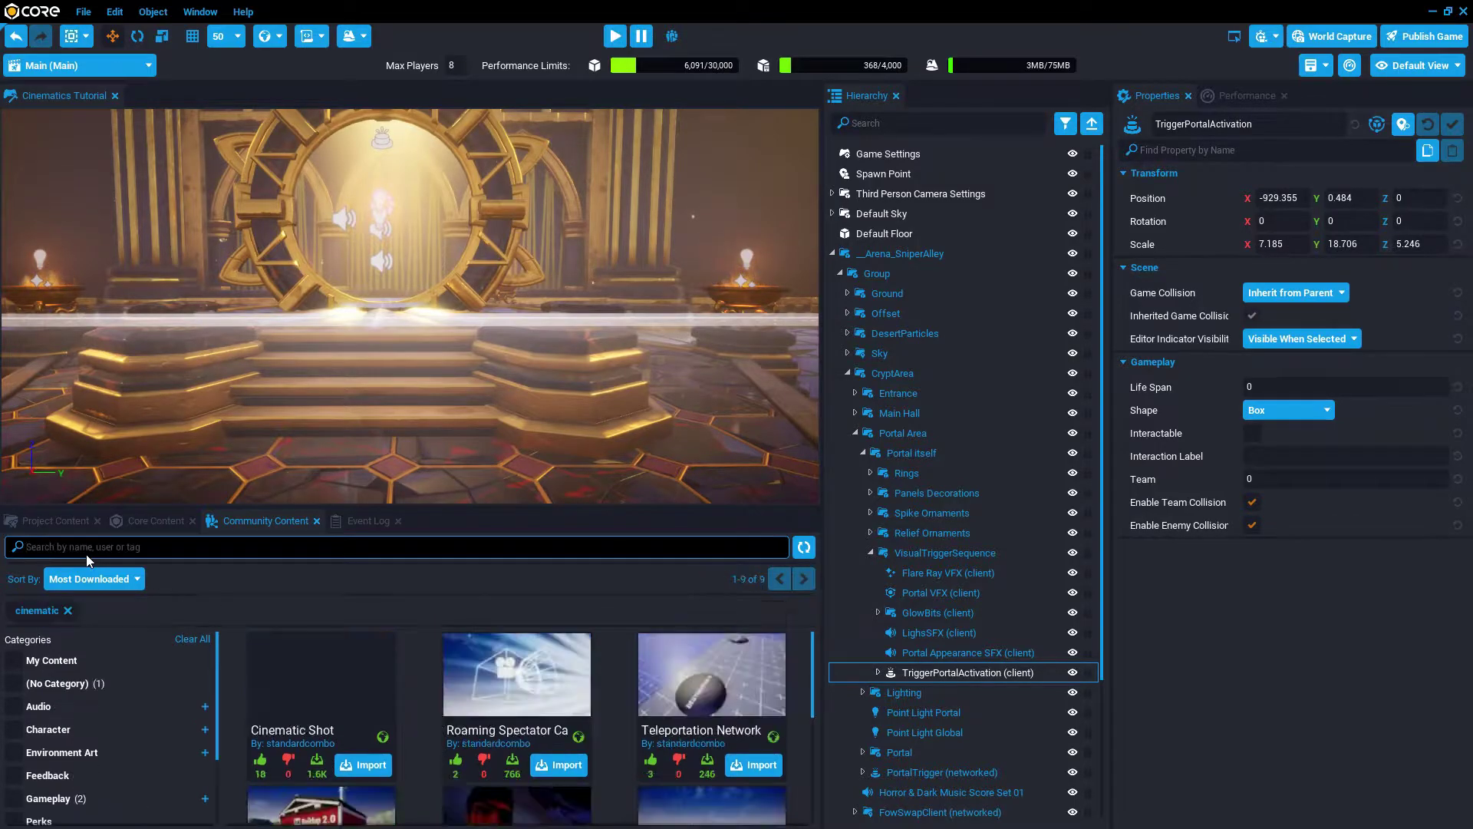
left_click(299, 675)
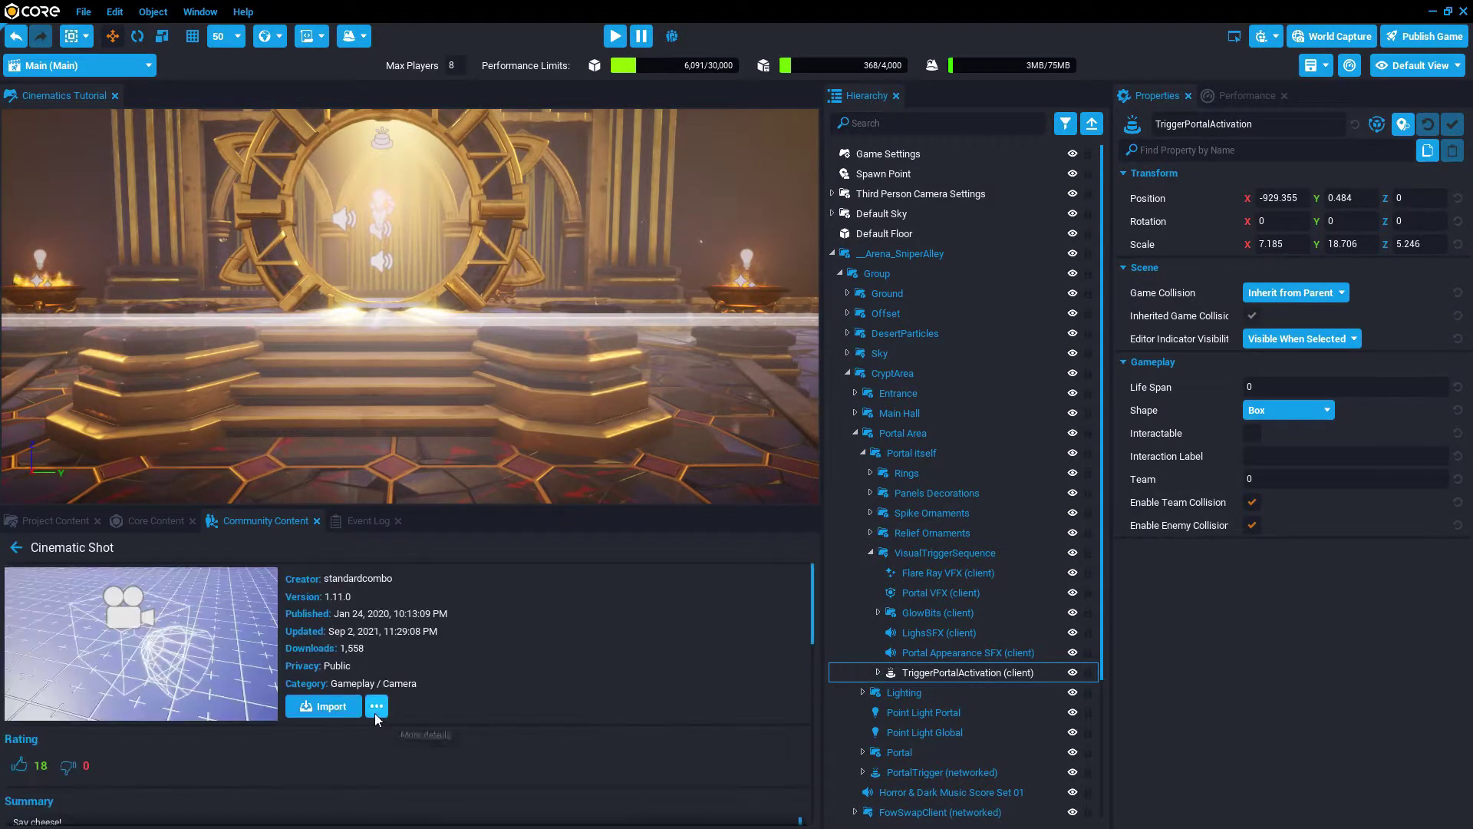
left_click(332, 711)
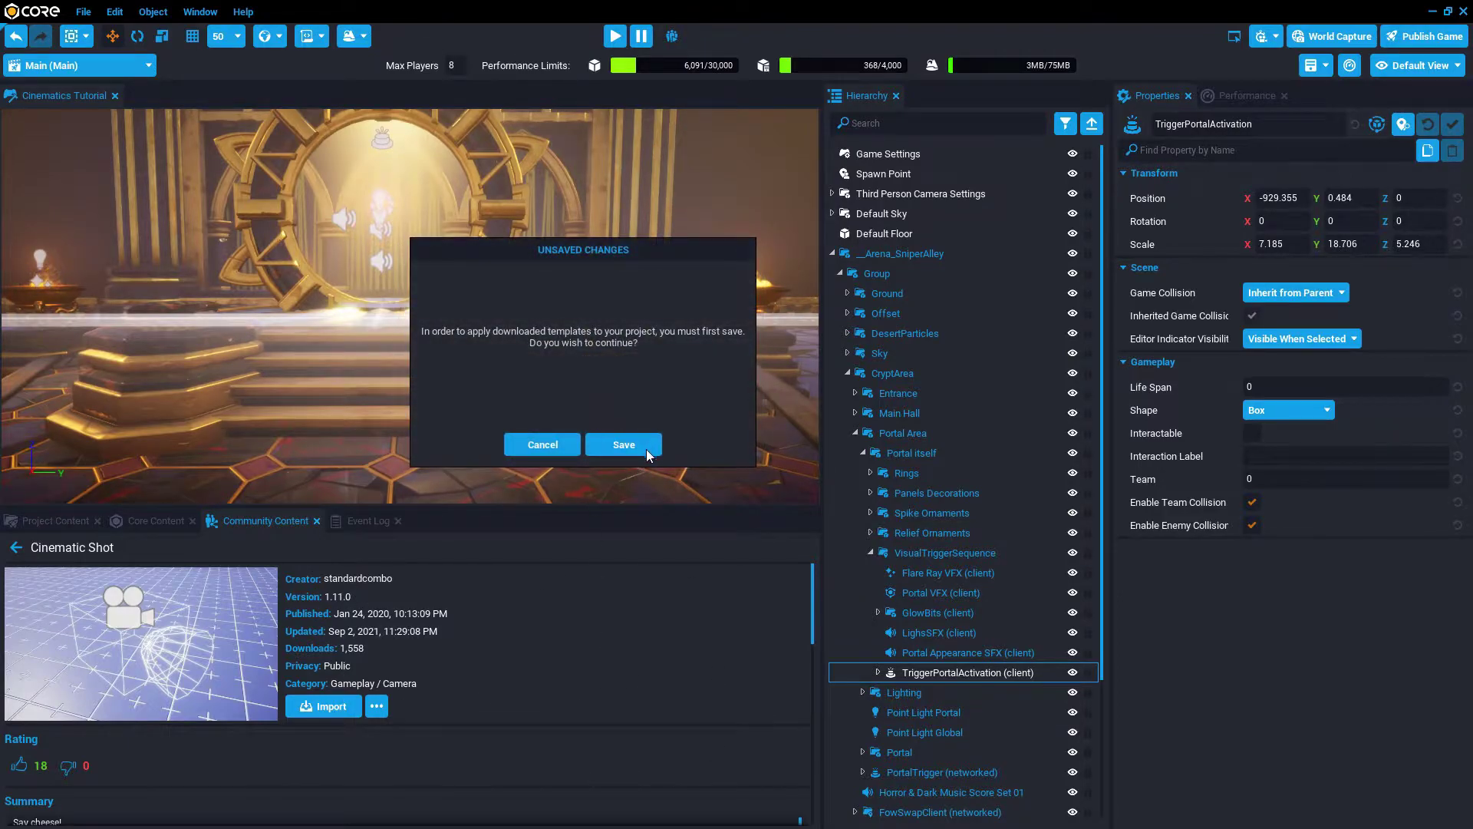
left_click(623, 445)
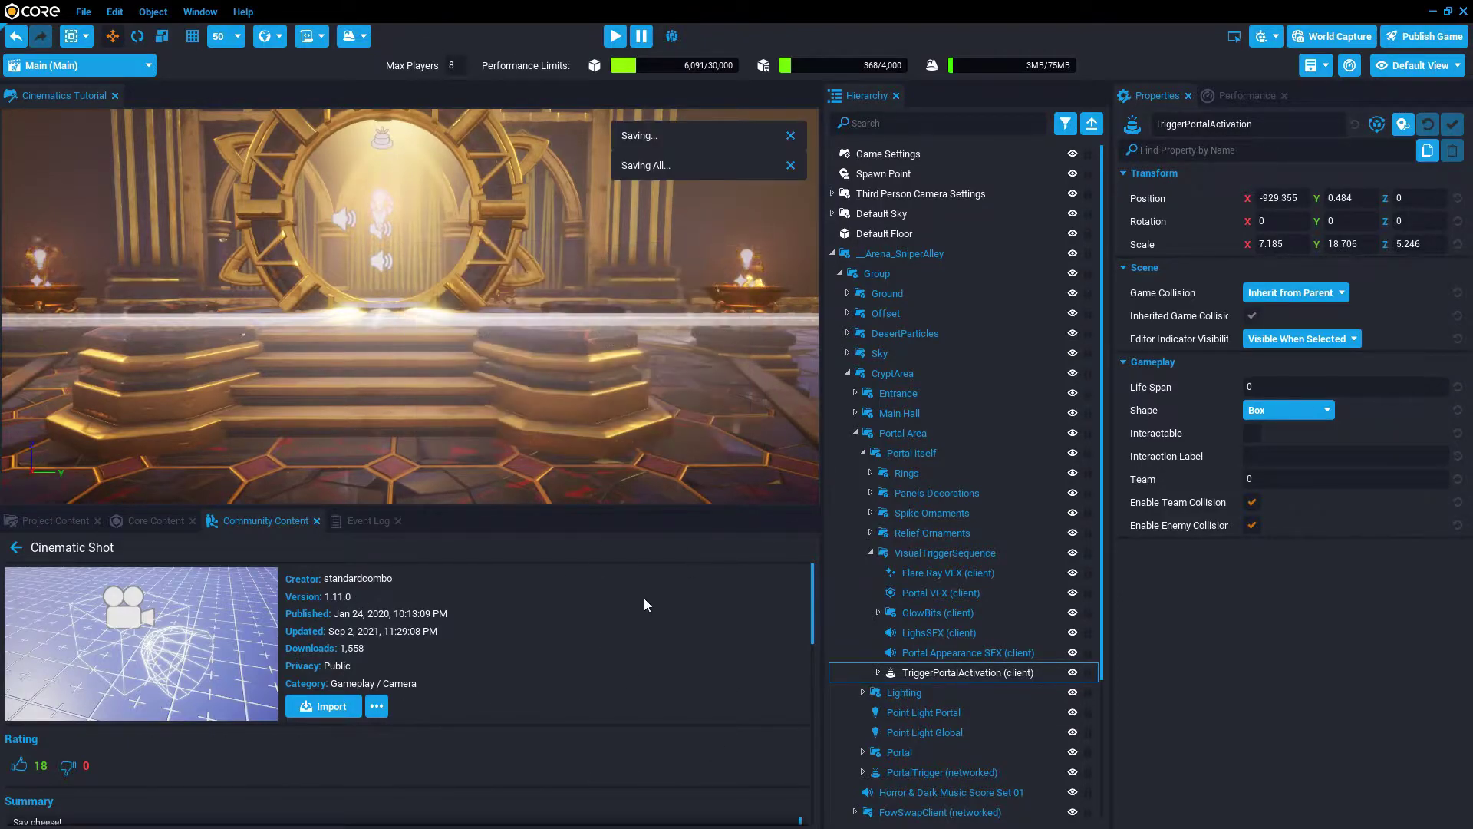
Collapse the hierarchy and add the imported CinematicShot template to the scene
left_click(1093, 125)
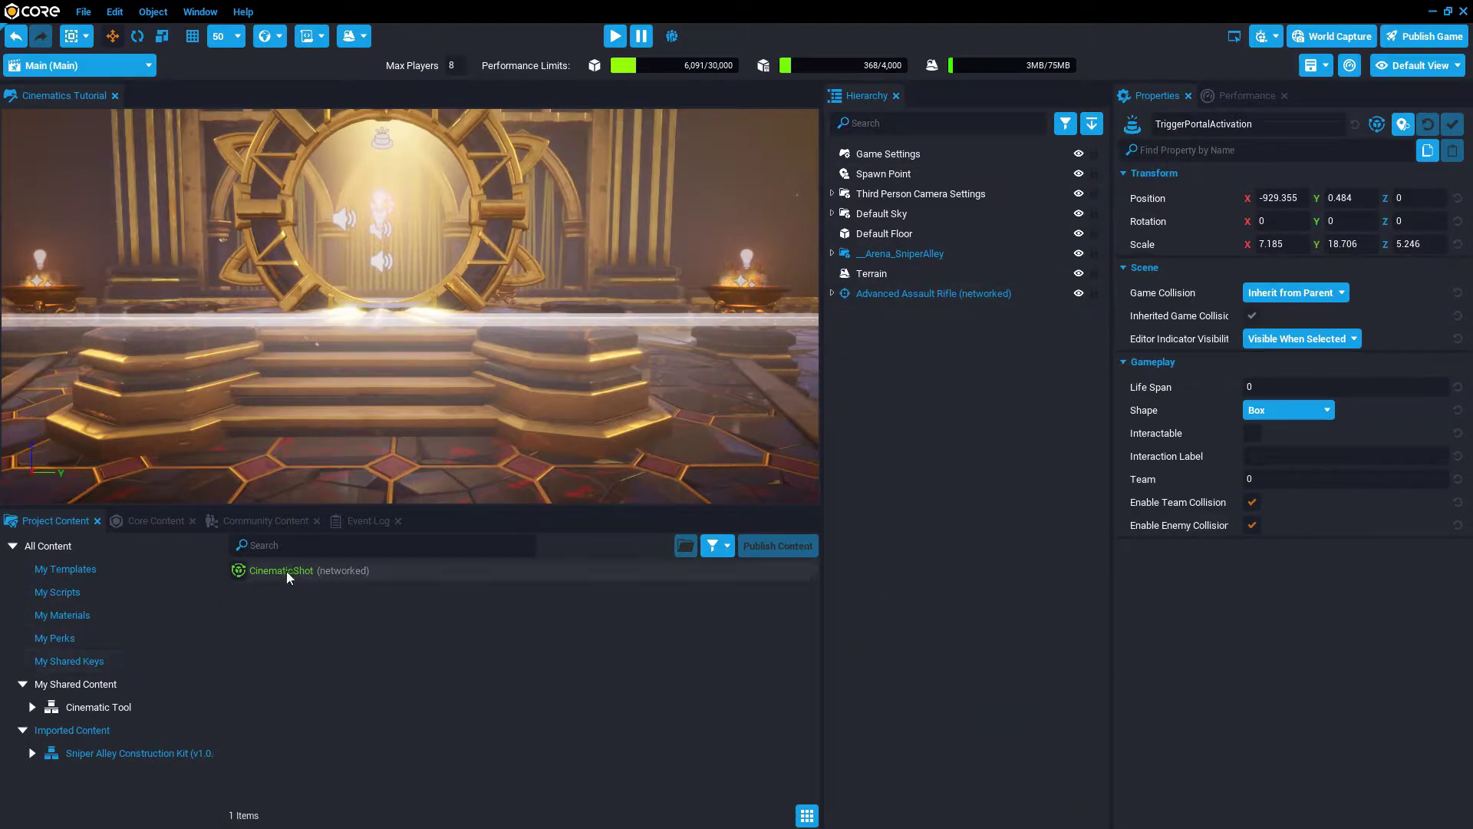
left_click_drag(268, 572, 897, 404)
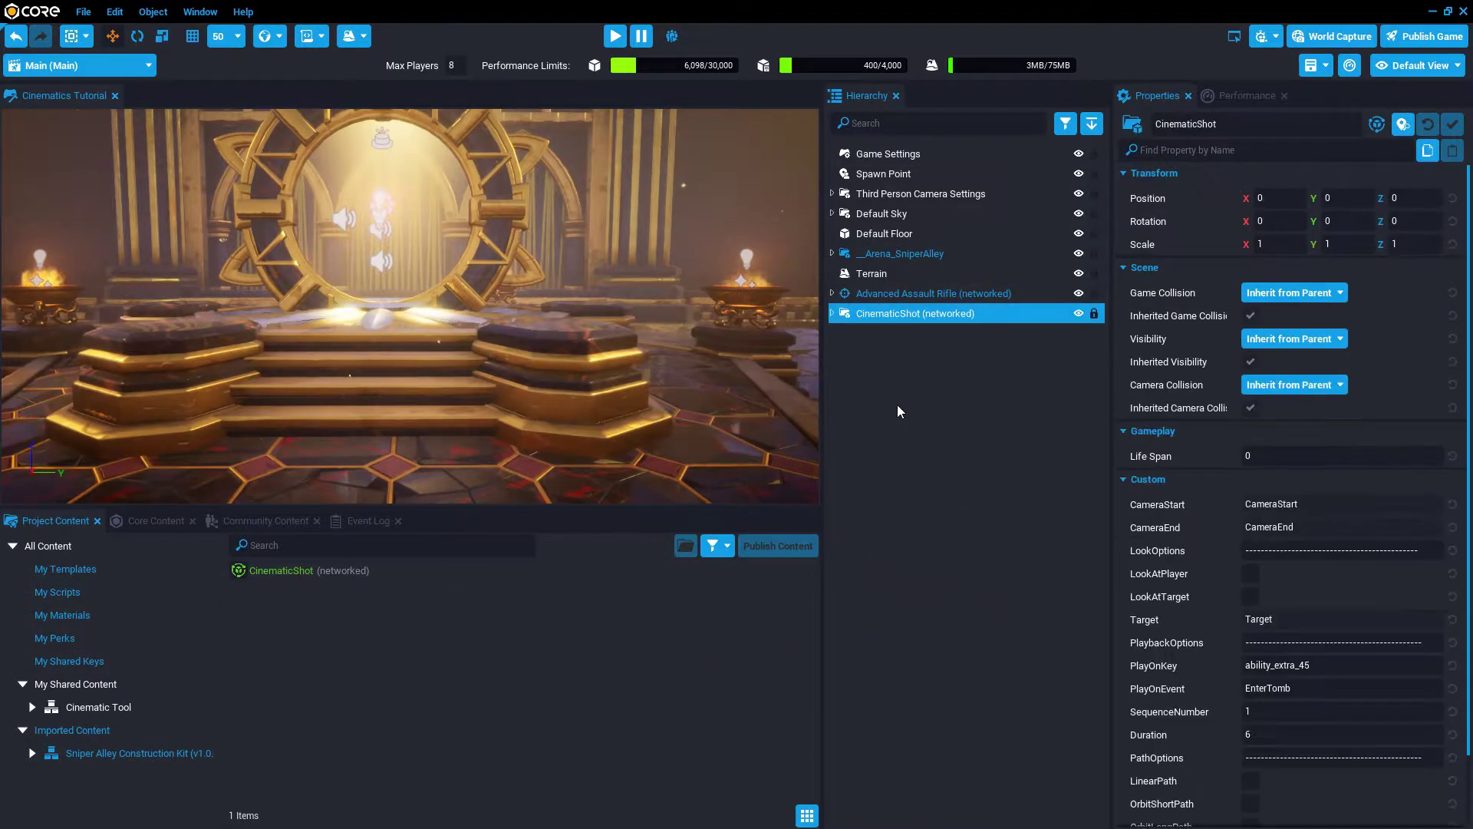
right_click_drag(357, 443, 753, 431)
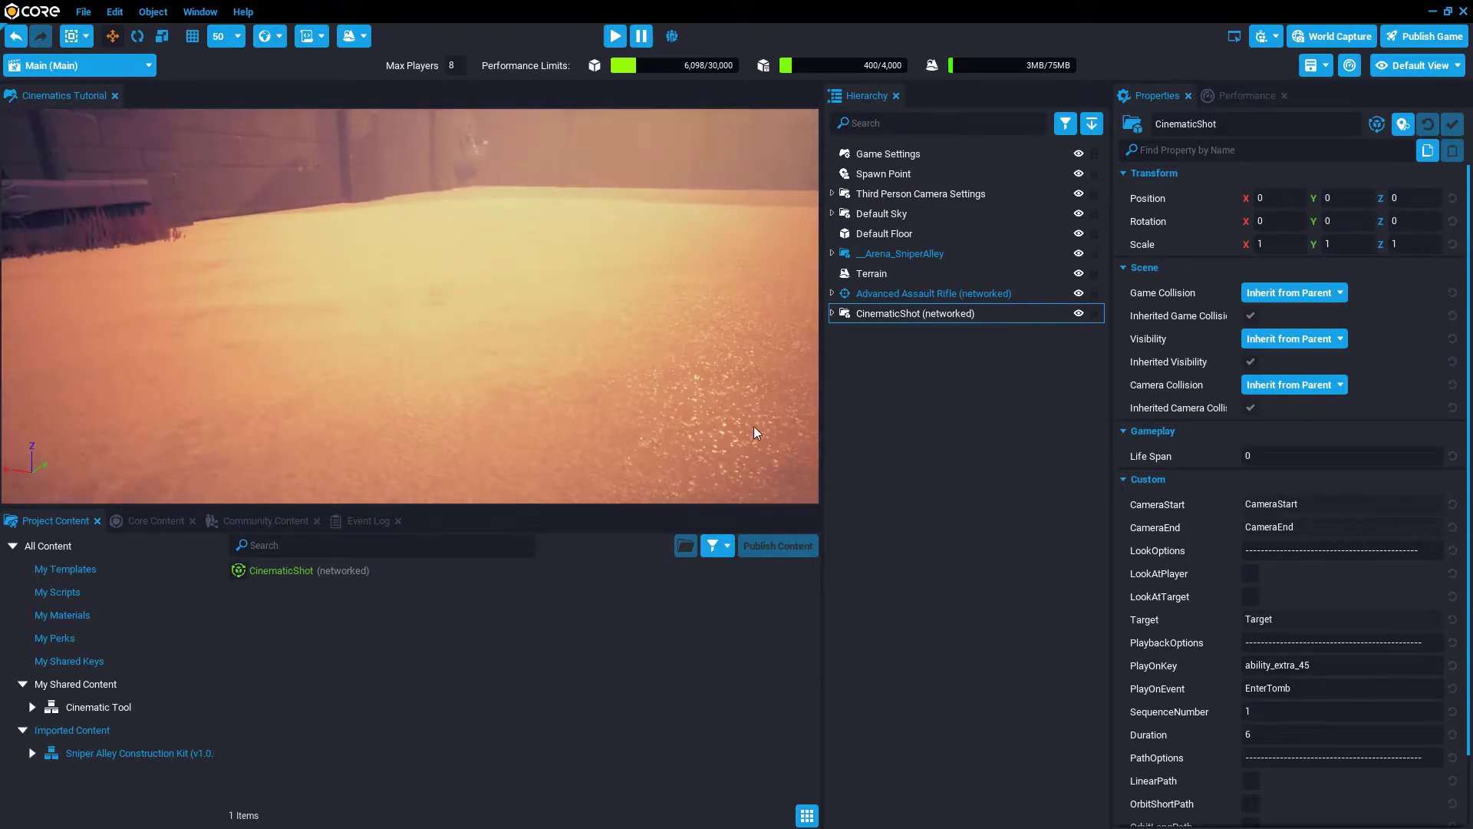
Examine CinematicShot's custom look, playback, path and easing options, and the camera objects inside its ClientContext
scroll(1285, 627, "down", 1)
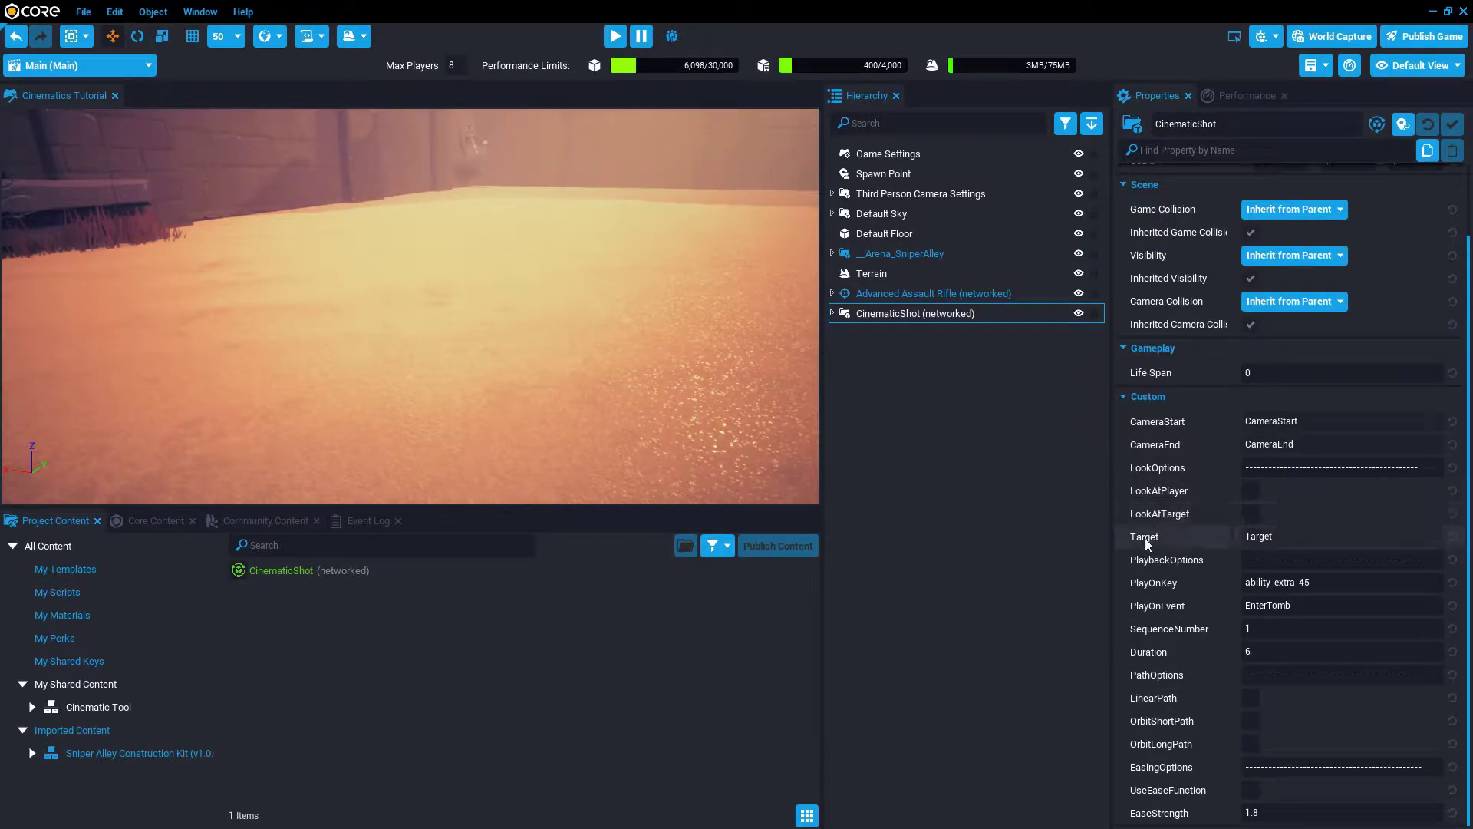
mouse_move(1145, 538)
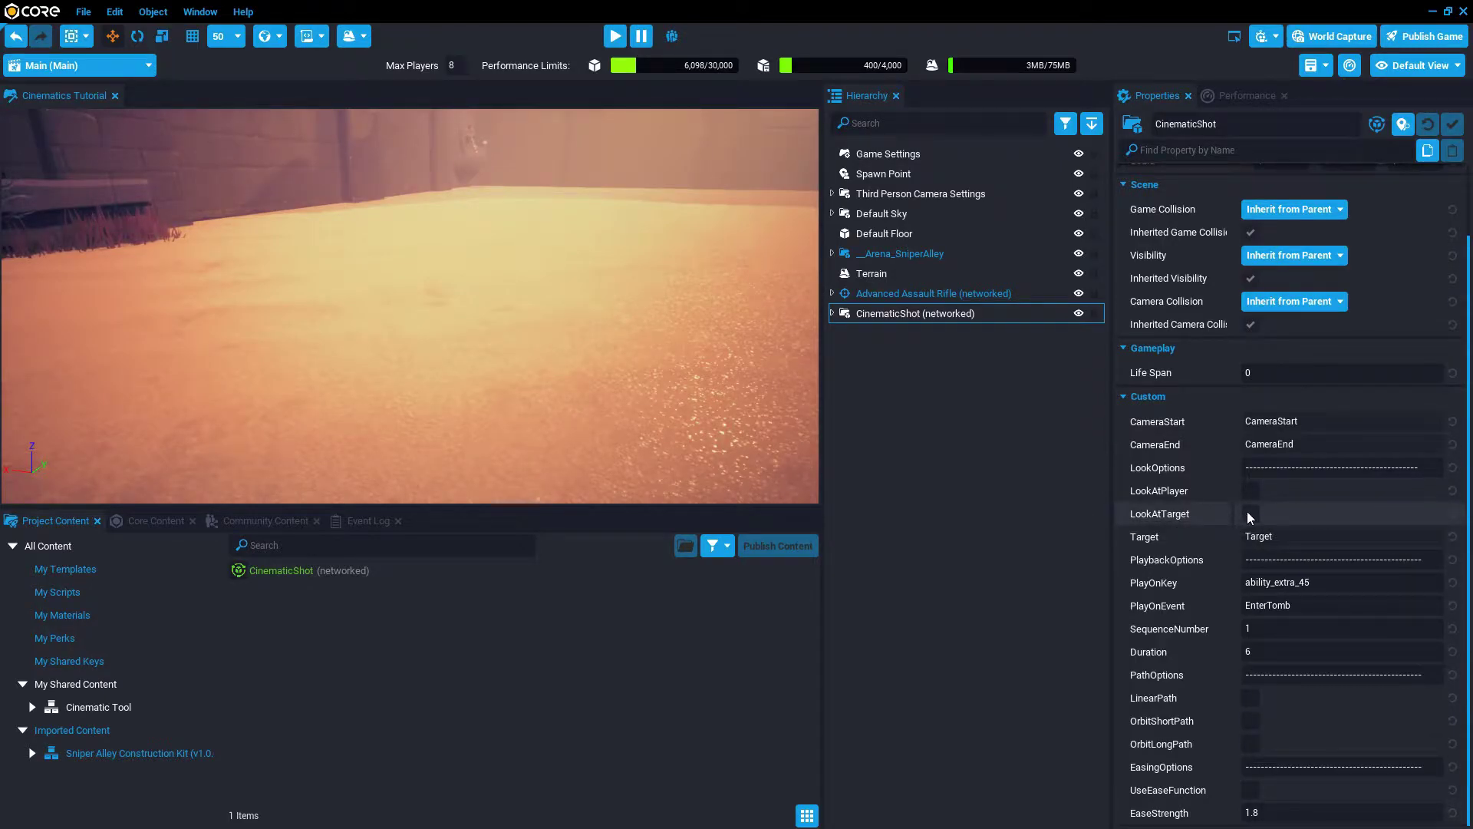
left_click(832, 313)
left_click(841, 374)
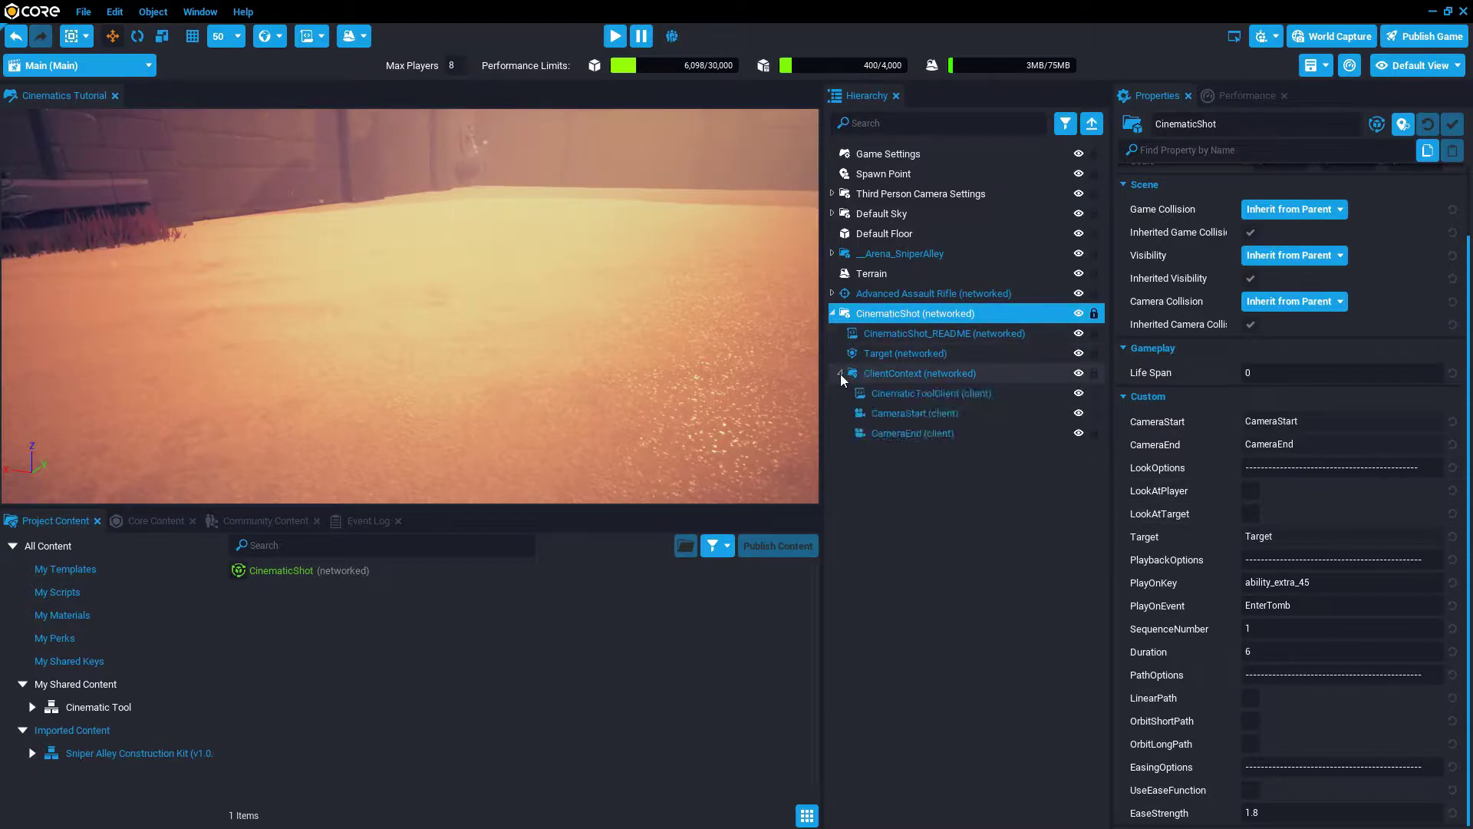
left_click(885, 413)
left_click(895, 435)
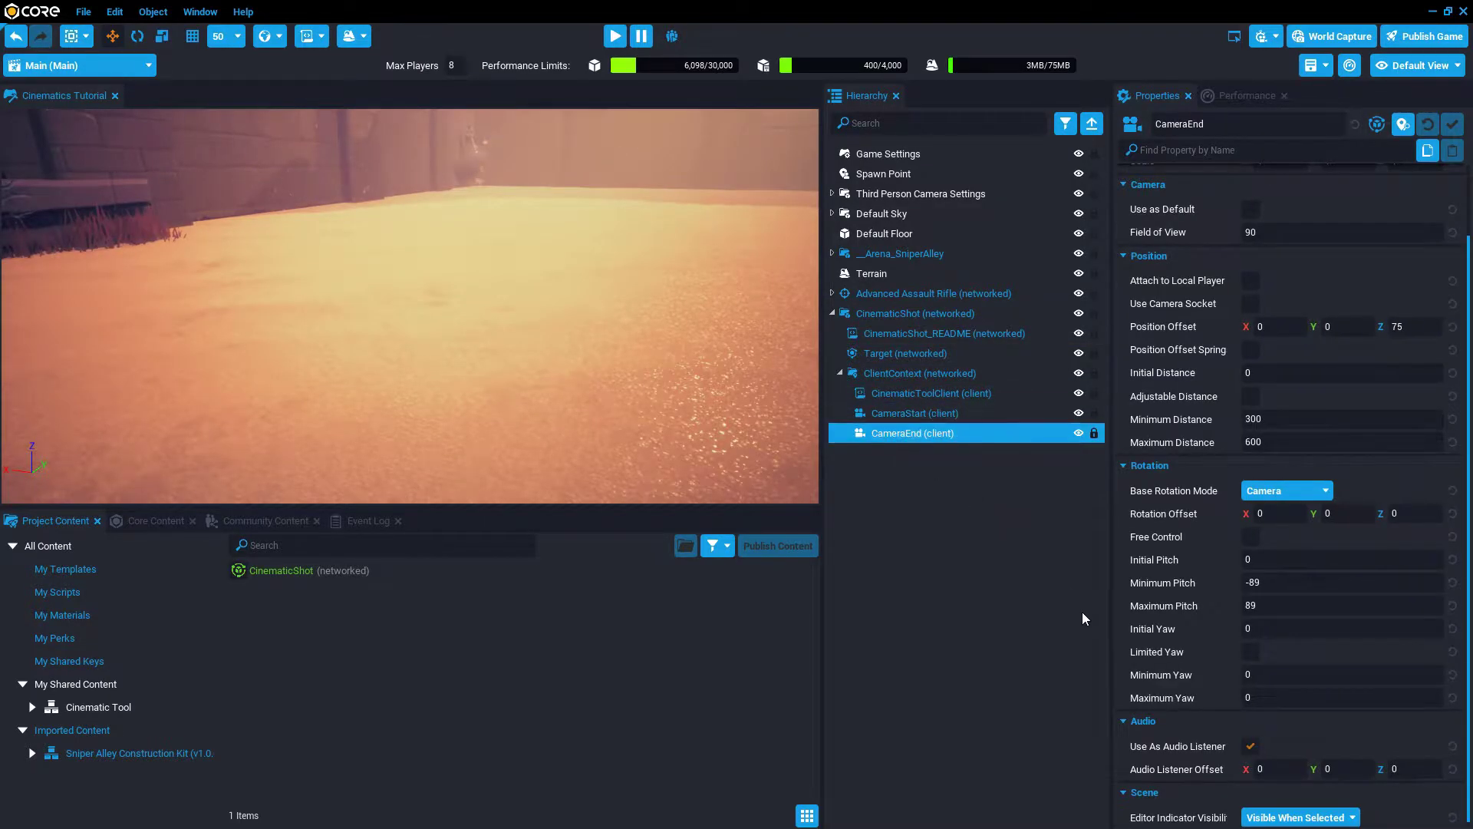
Frame the tomb's side columns and rocks with gizmos hidden, and move CameraStart to the view with its orientation aligned
left_click(891, 412)
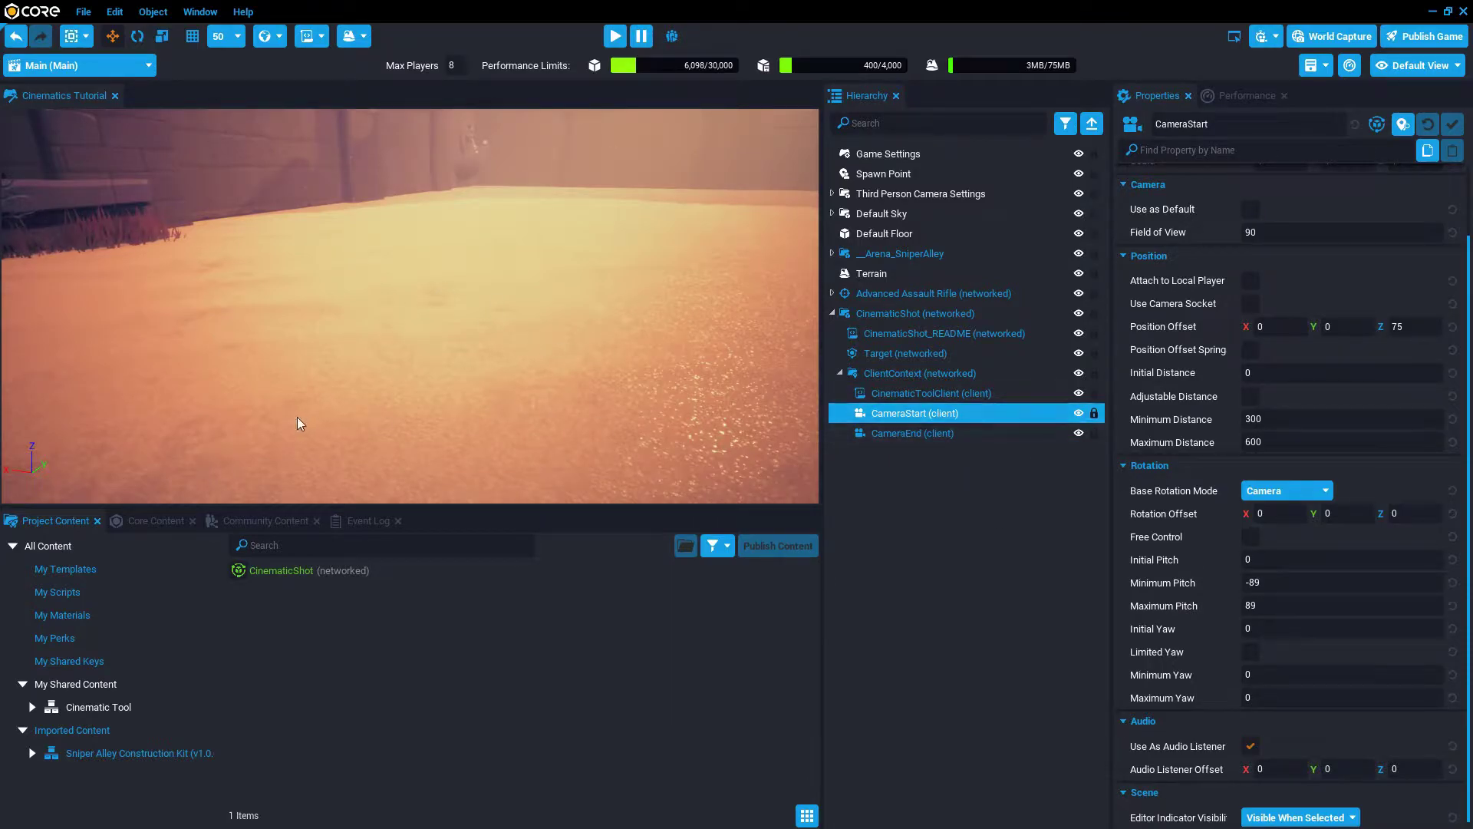
right_click_drag(541, 394, 169, 435)
right_click_drag(529, 426, 236, 444)
right_click_drag(521, 395, 425, 430)
key("w")
key("v")
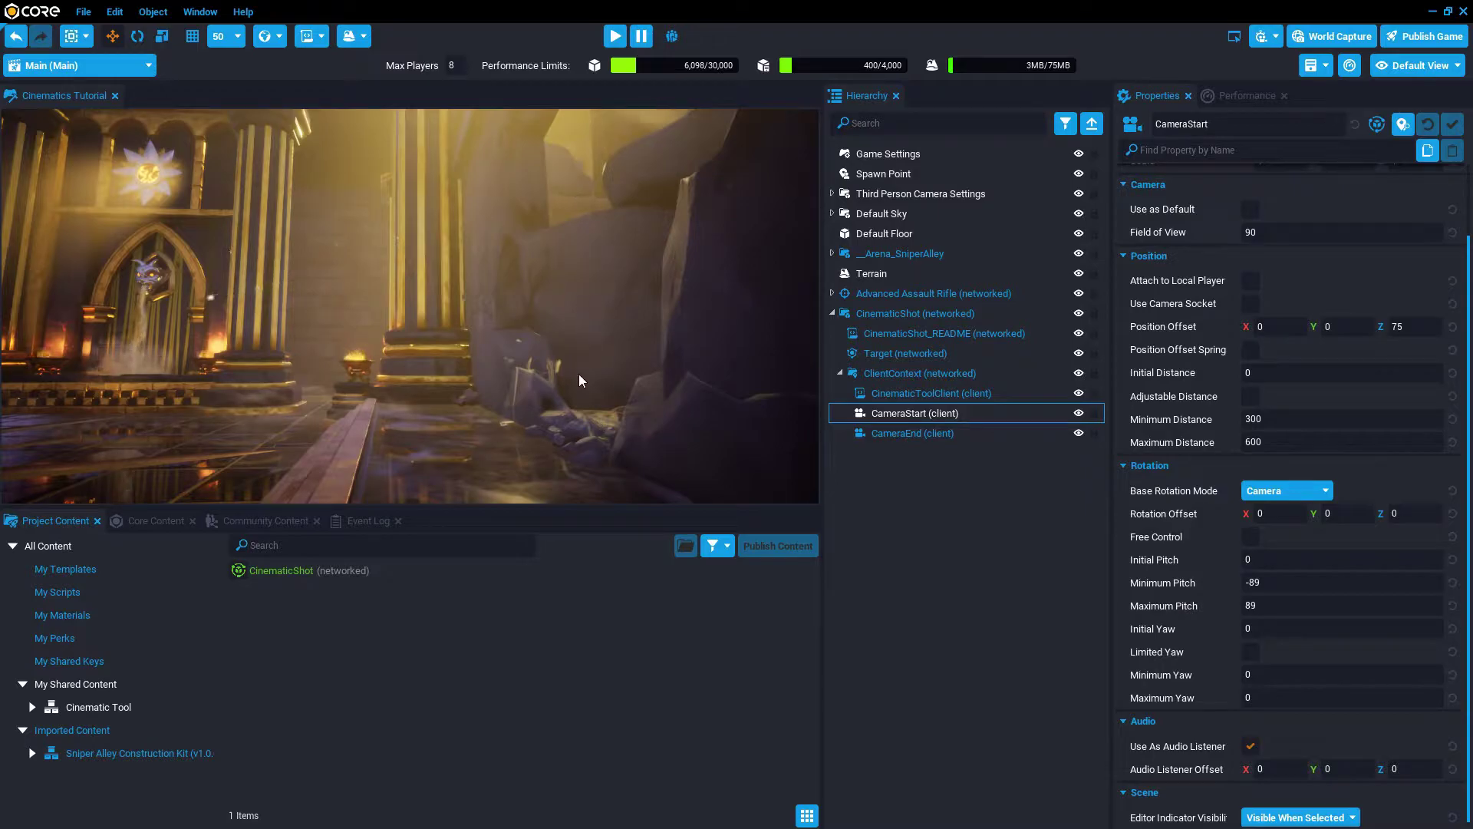
right_click_drag(579, 376, 583, 374)
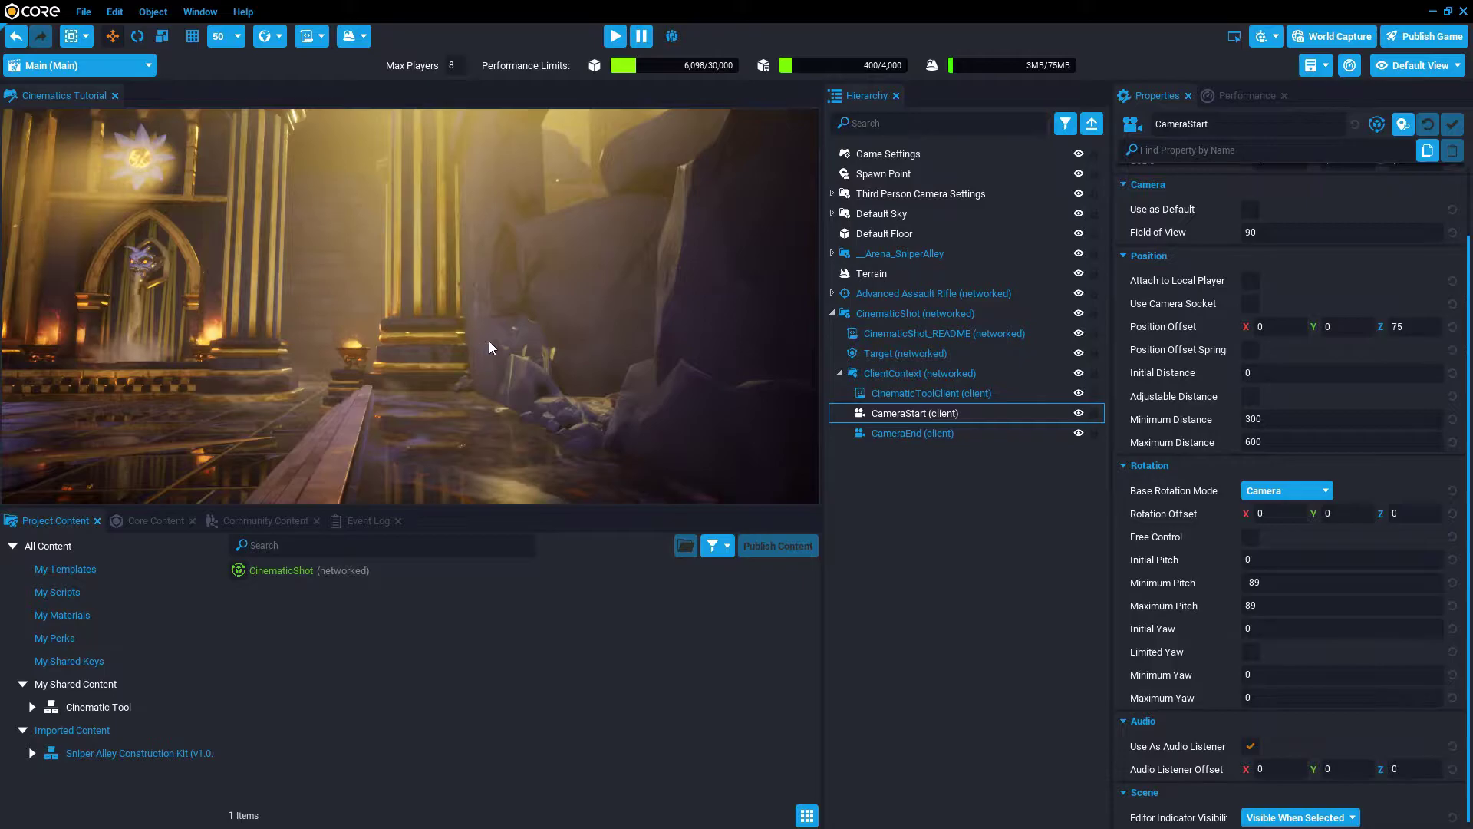
right_click(471, 318)
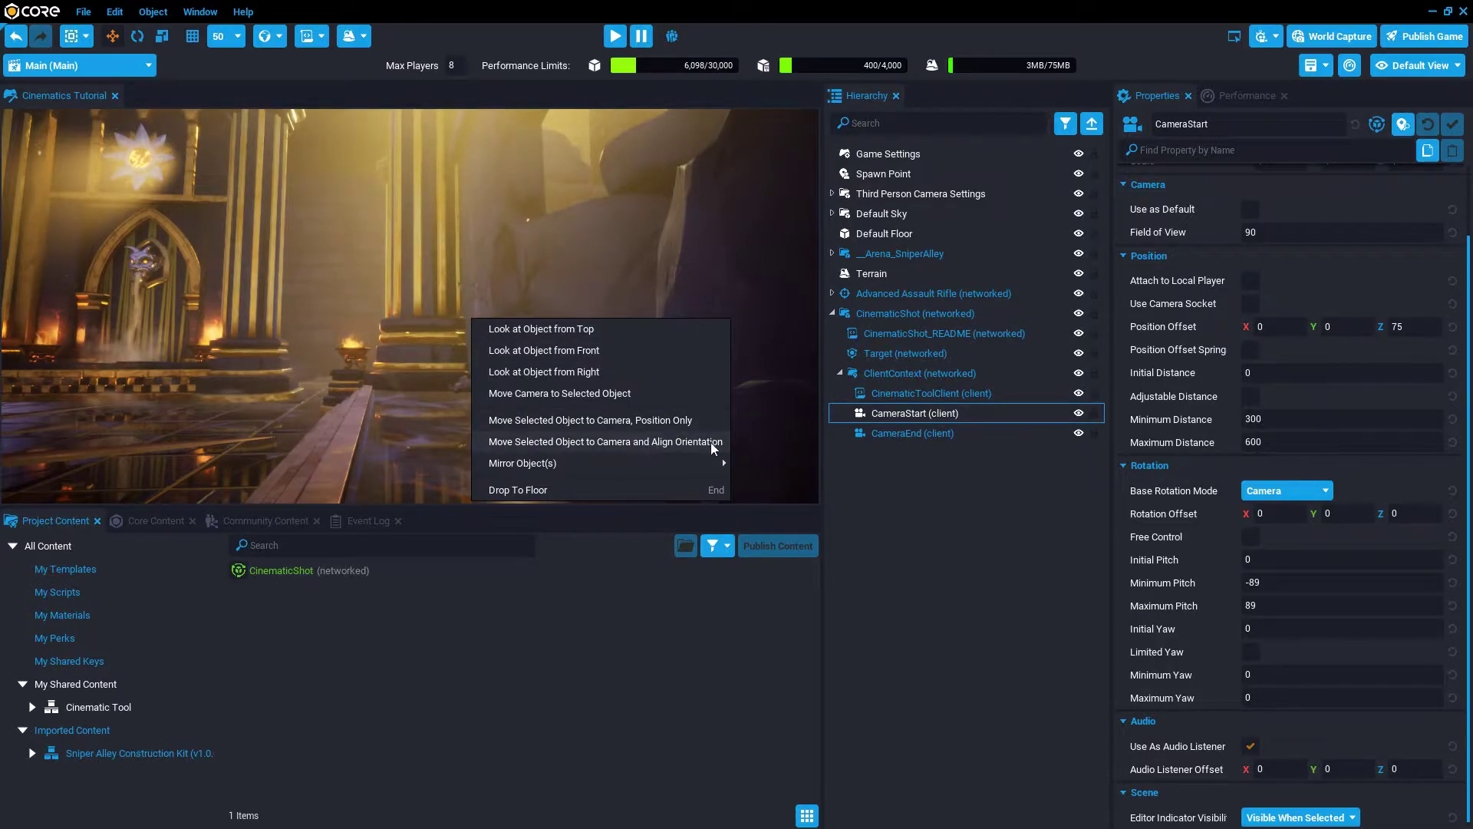
left_click(577, 443)
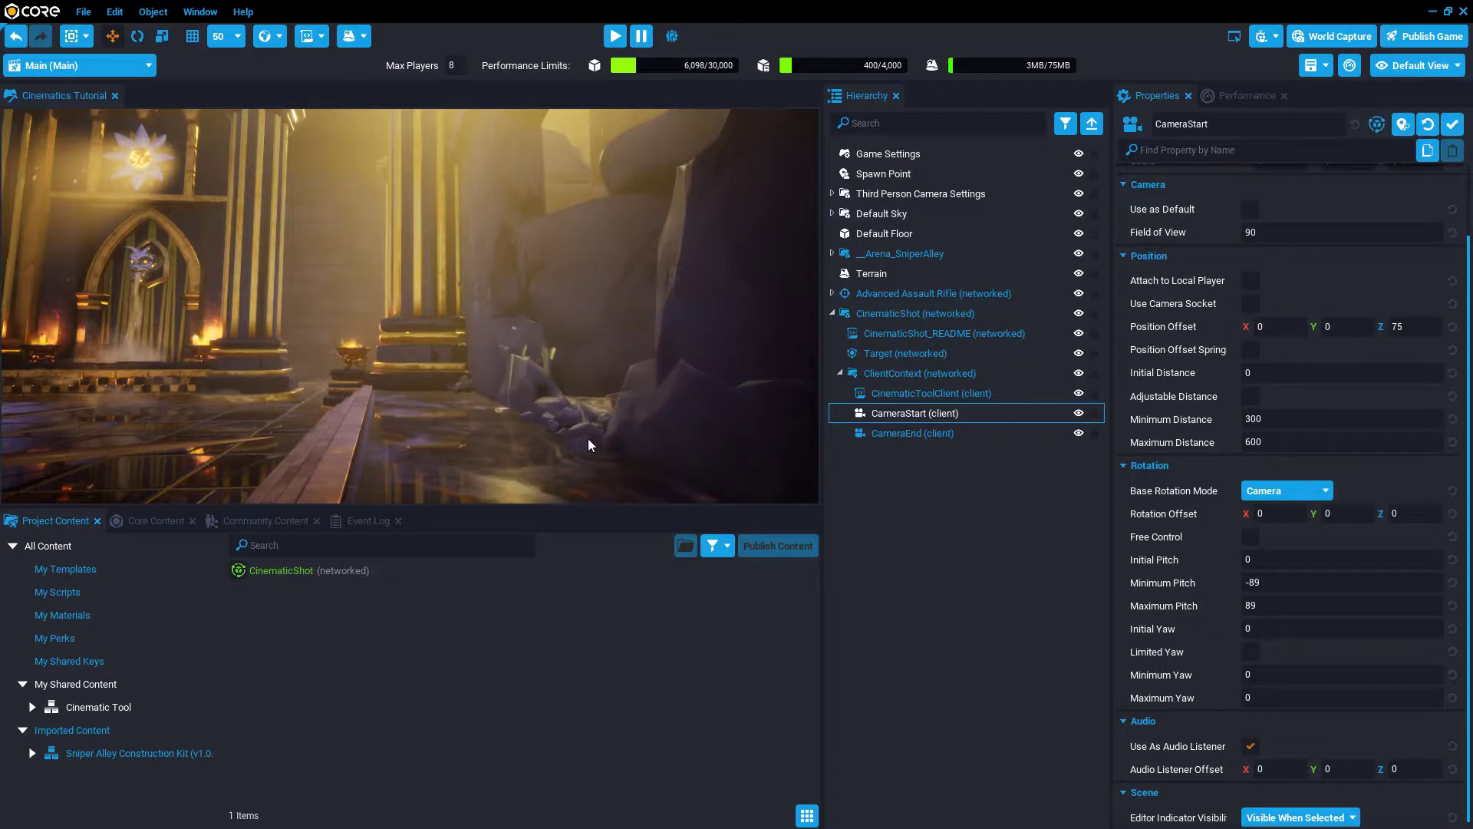
Show the gizmos to check CameraStart's placement from farther back in the tomb, and hide them again
key("v")
right_click(550, 435)
right_click_drag(569, 403, 609, 396)
key("s")
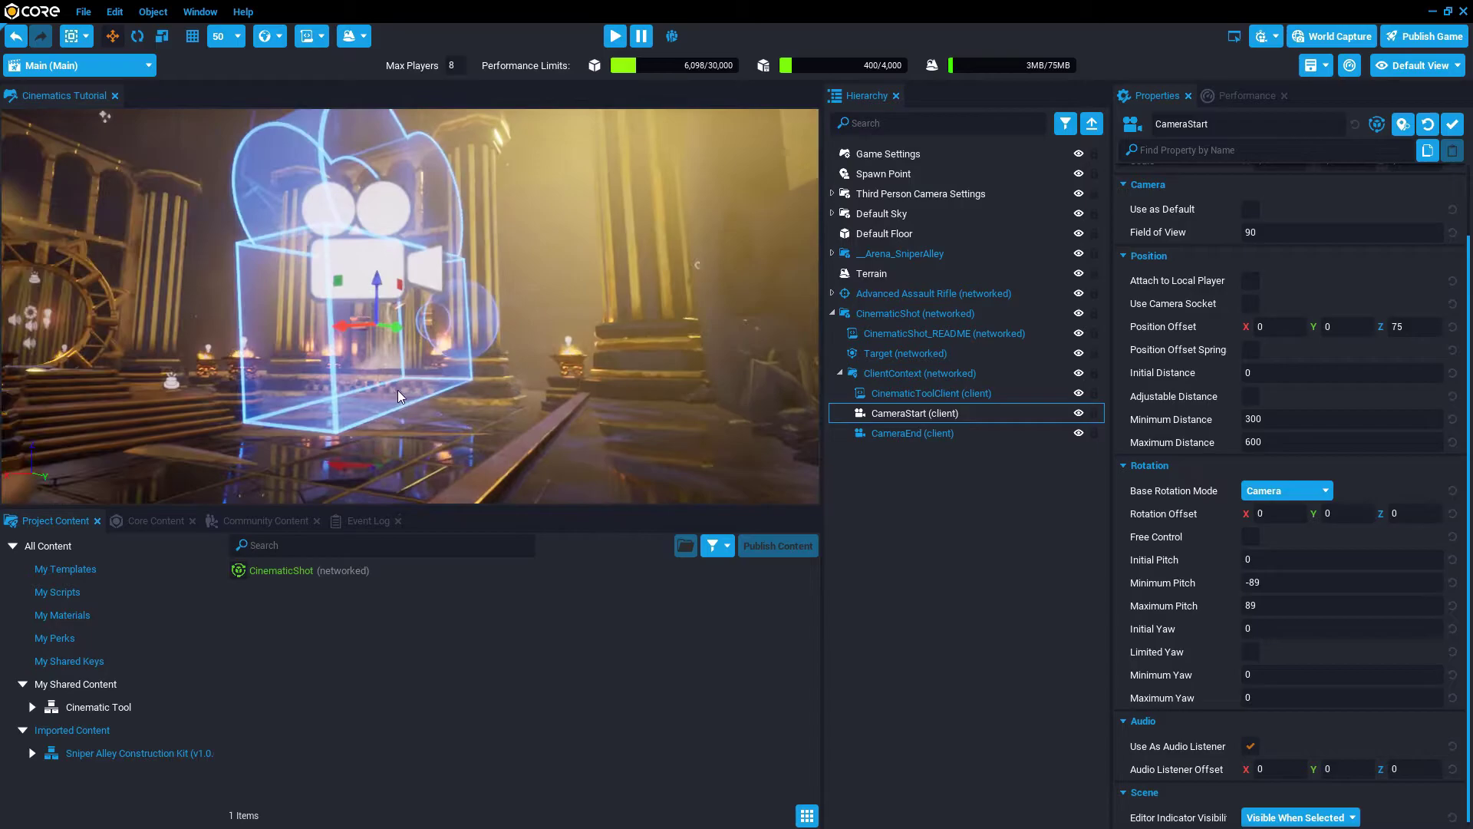
key("v")
Inspect the view with CameraEnd selected, and return the view camera to the CameraStart object
left_click(899, 432)
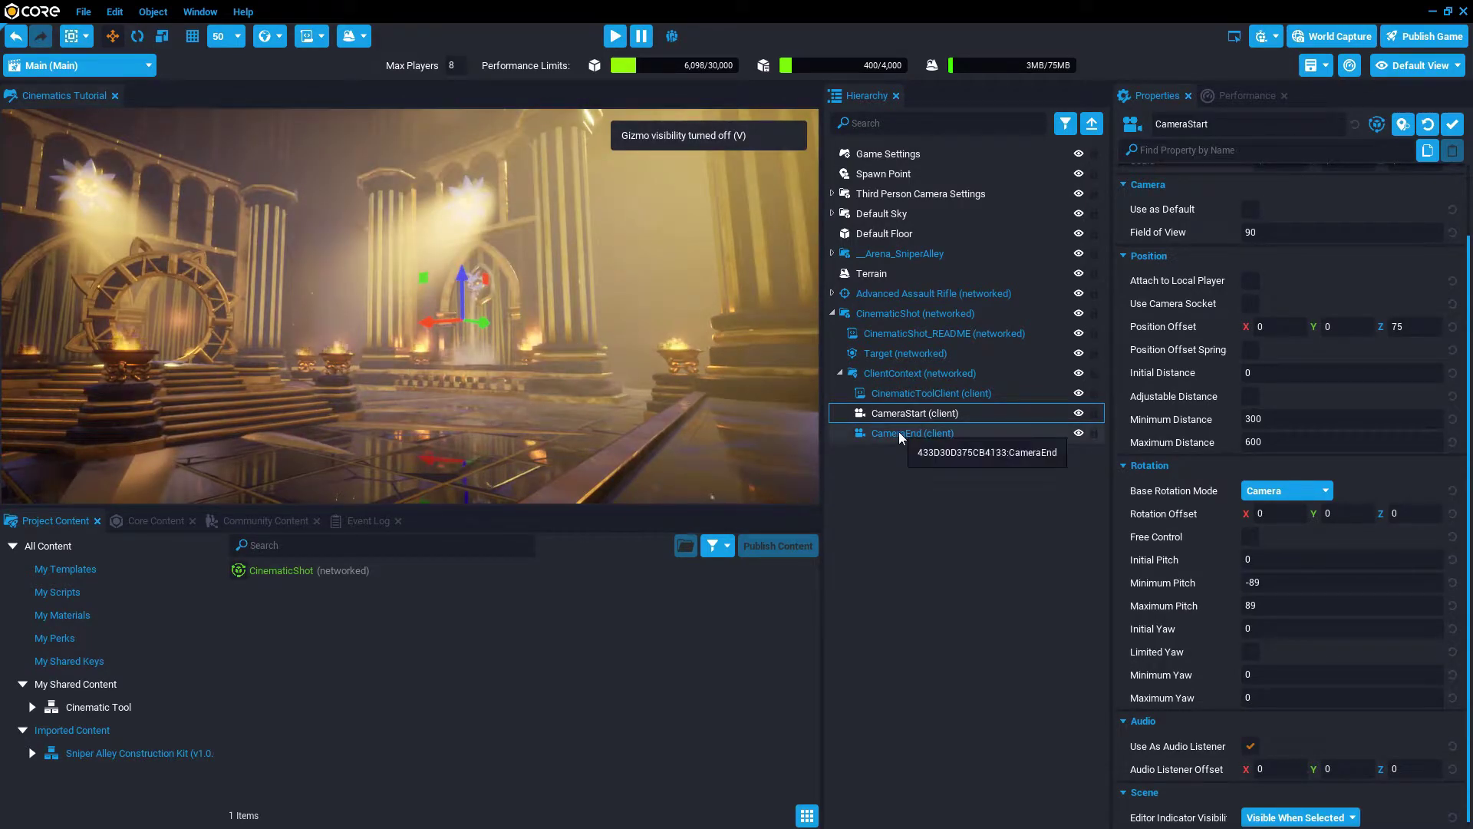
key("f")
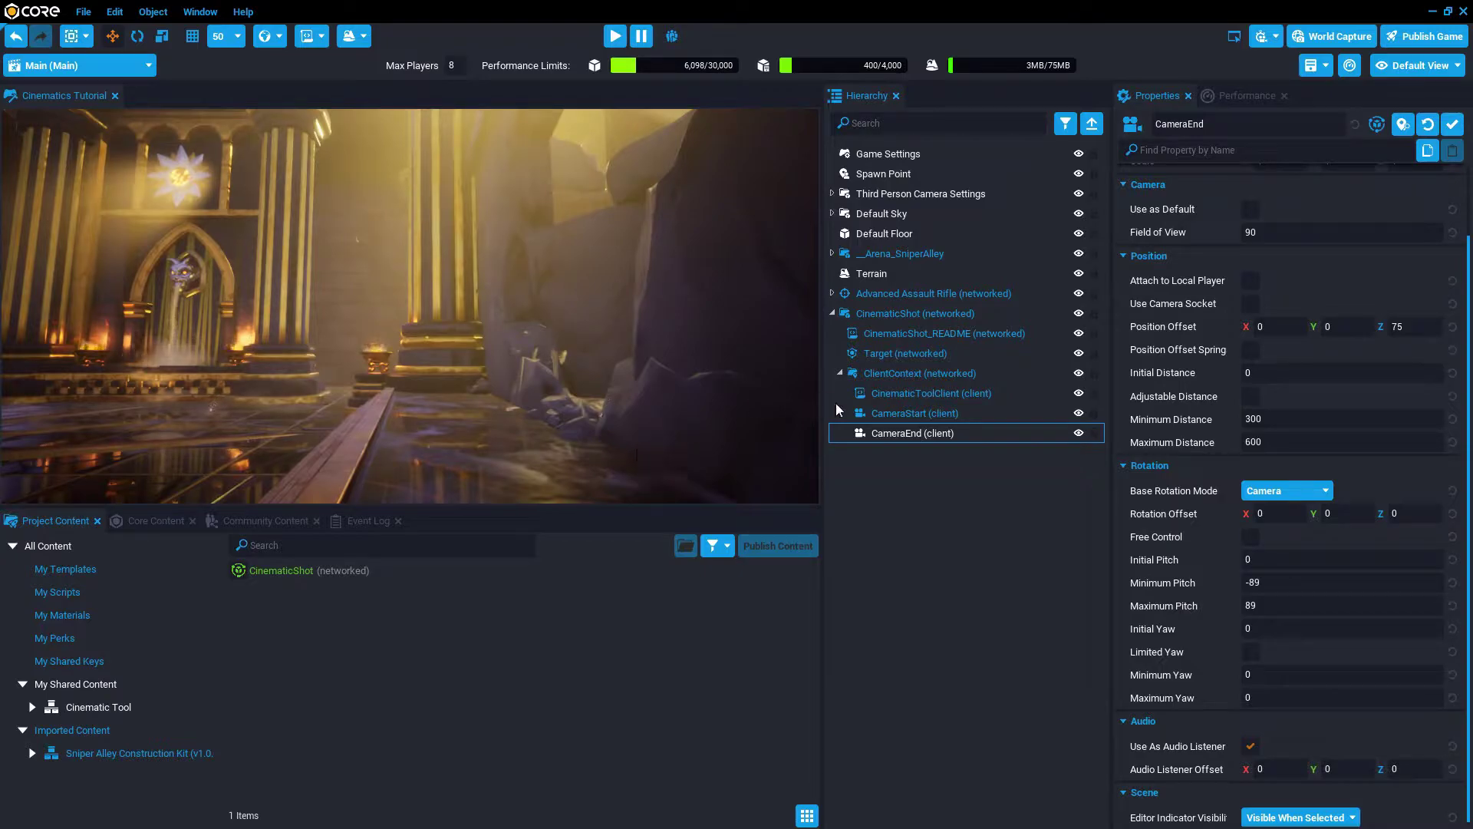
right_click_drag(510, 339, 437, 354)
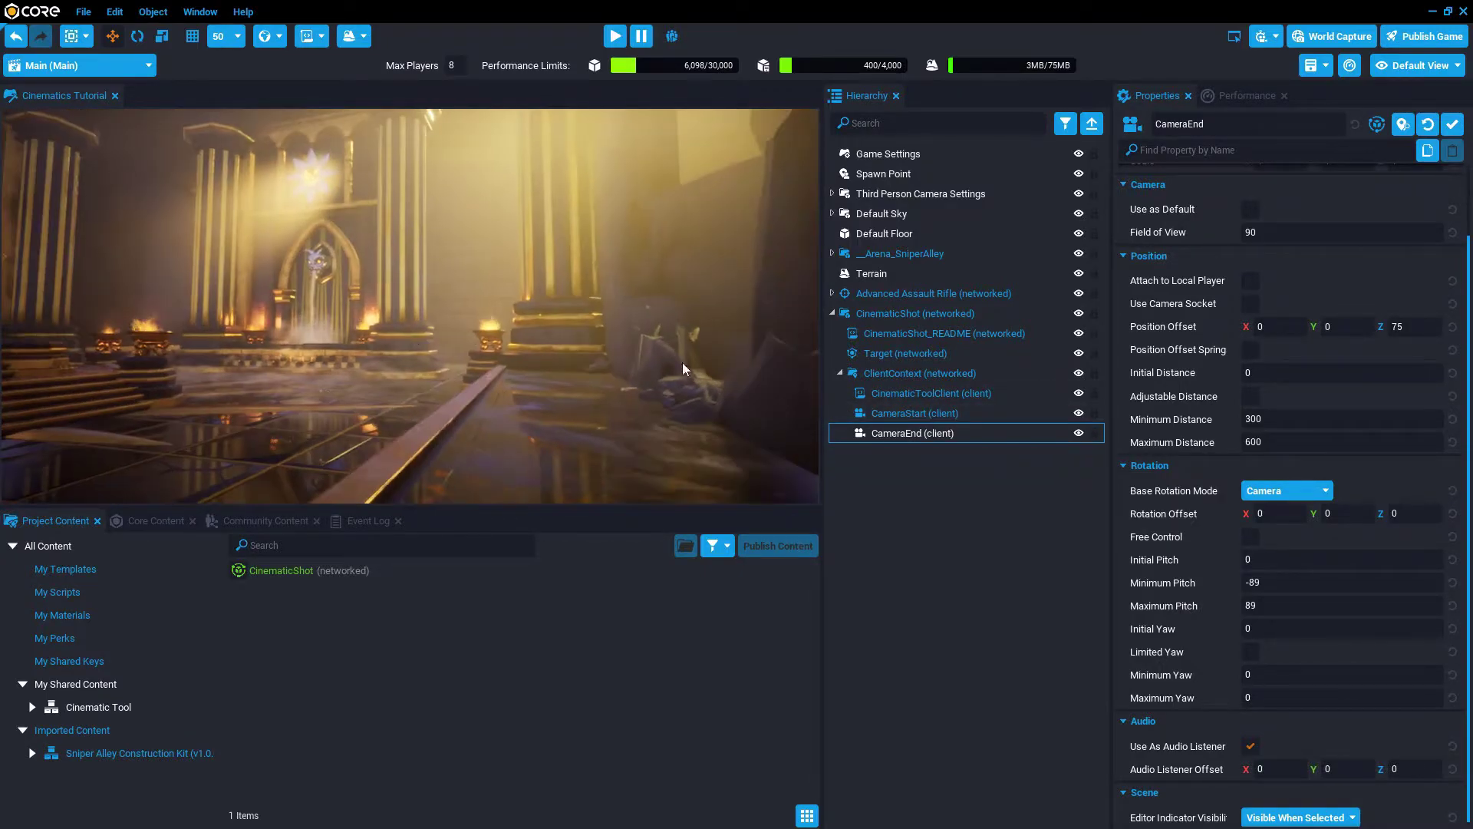
left_click(912, 415)
key("f")
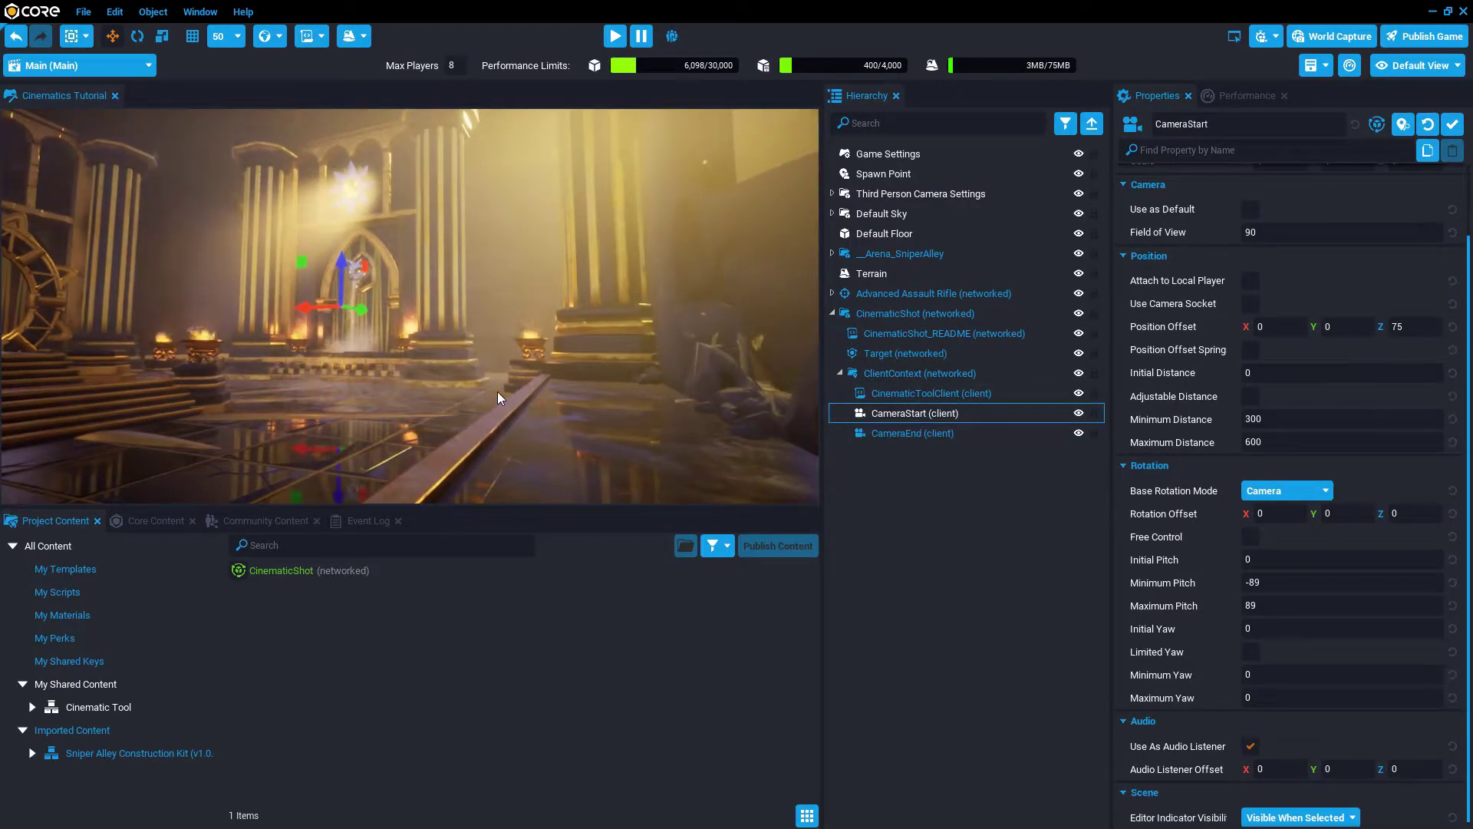
right_click(439, 357)
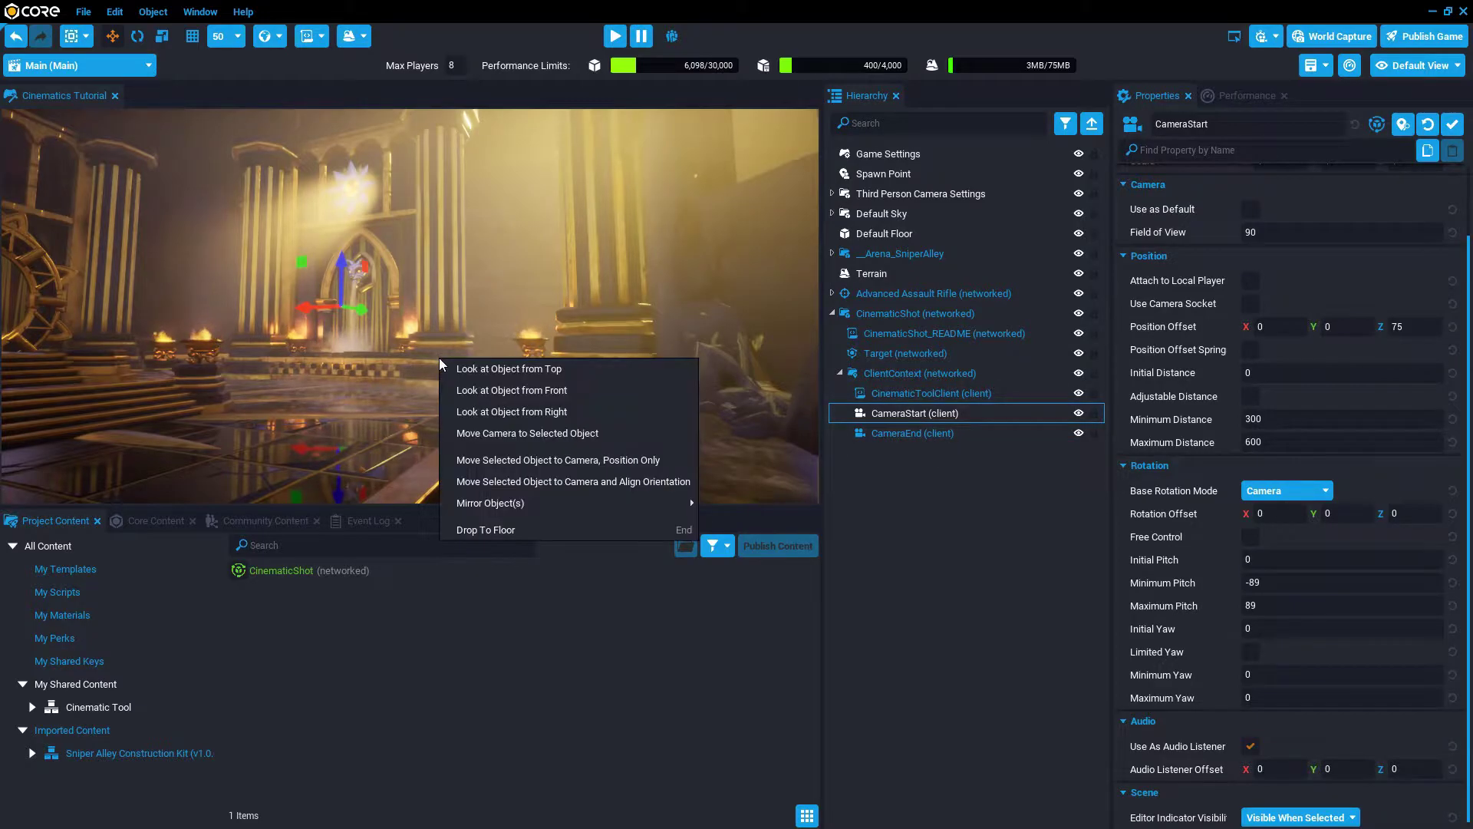
left_click(529, 433)
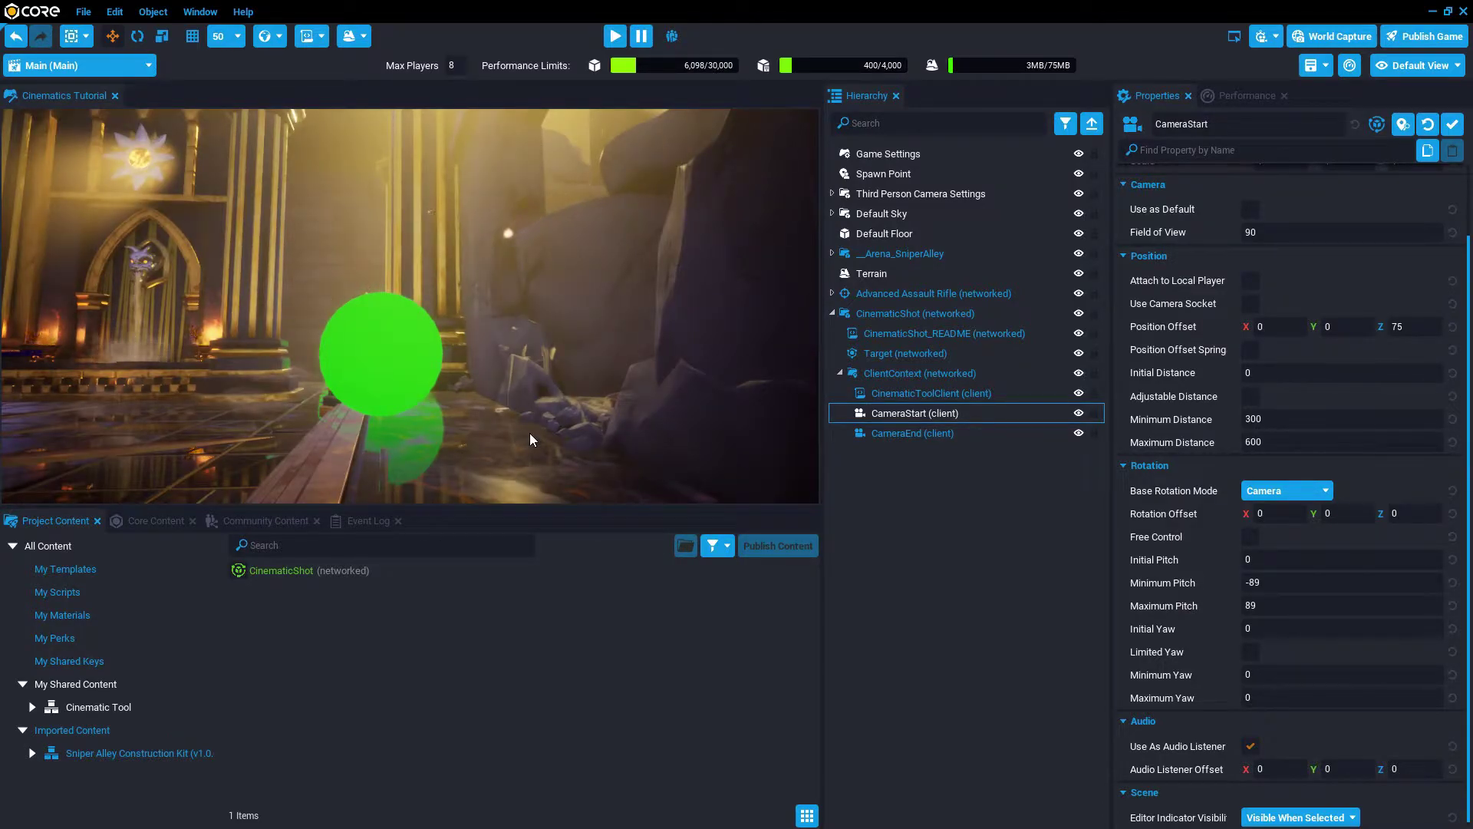
Frame the tomb's round portal and stairs, and move CameraEnd to the view with its orientation aligned
left_click(919, 435)
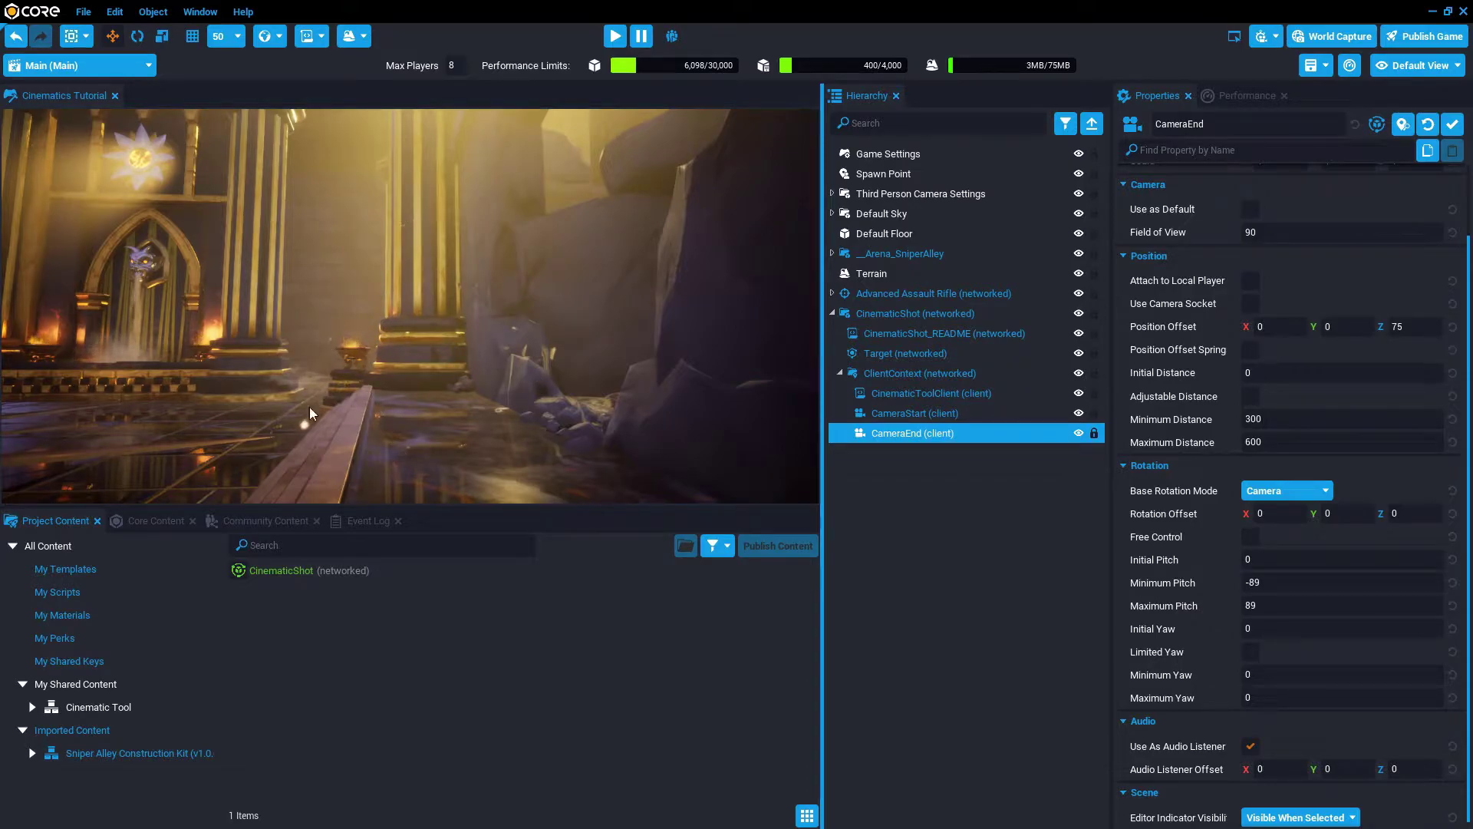
right_click_drag(547, 361, 295, 375)
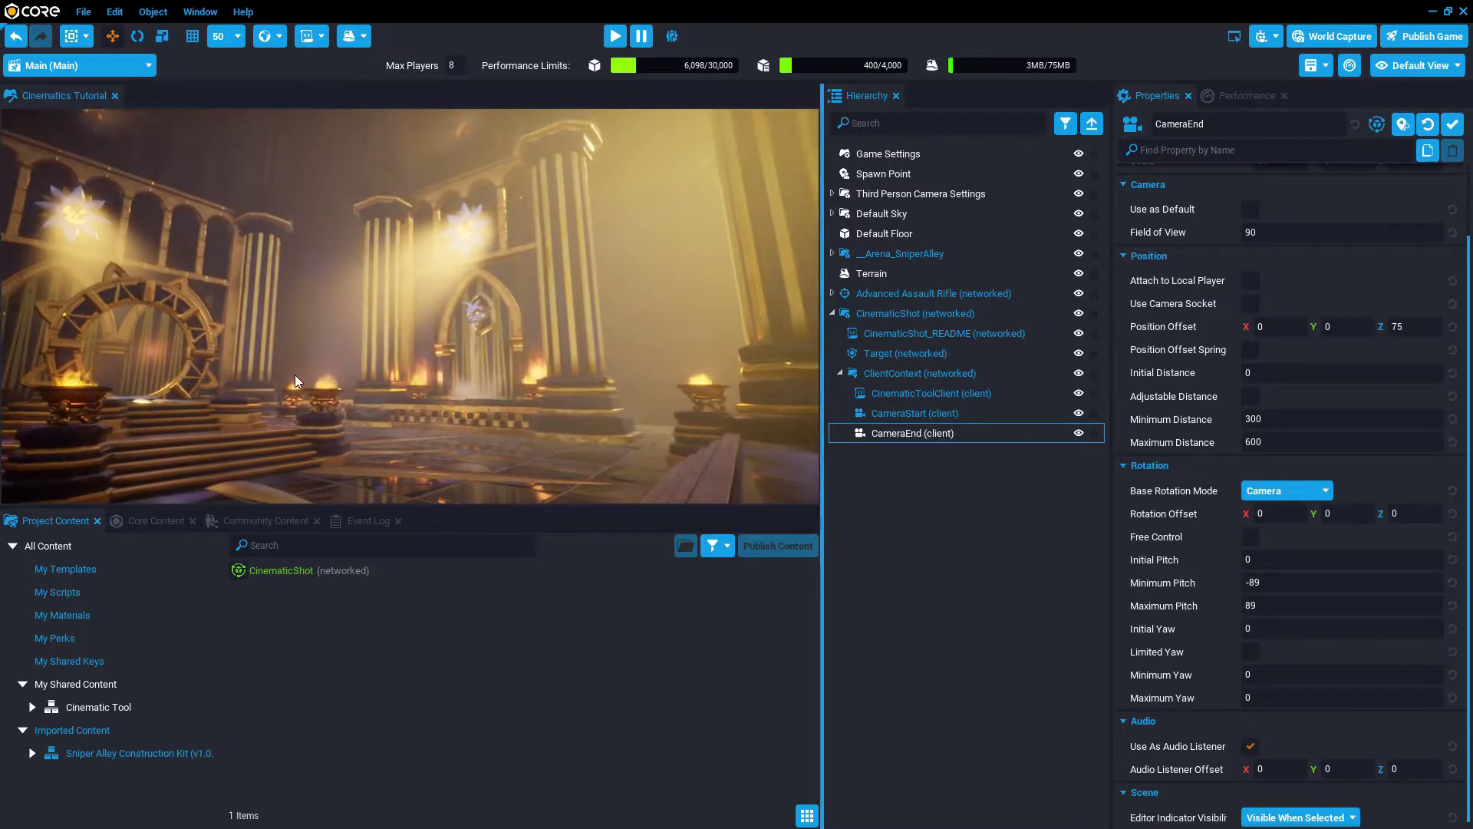
right_click_drag(582, 357, 299, 374)
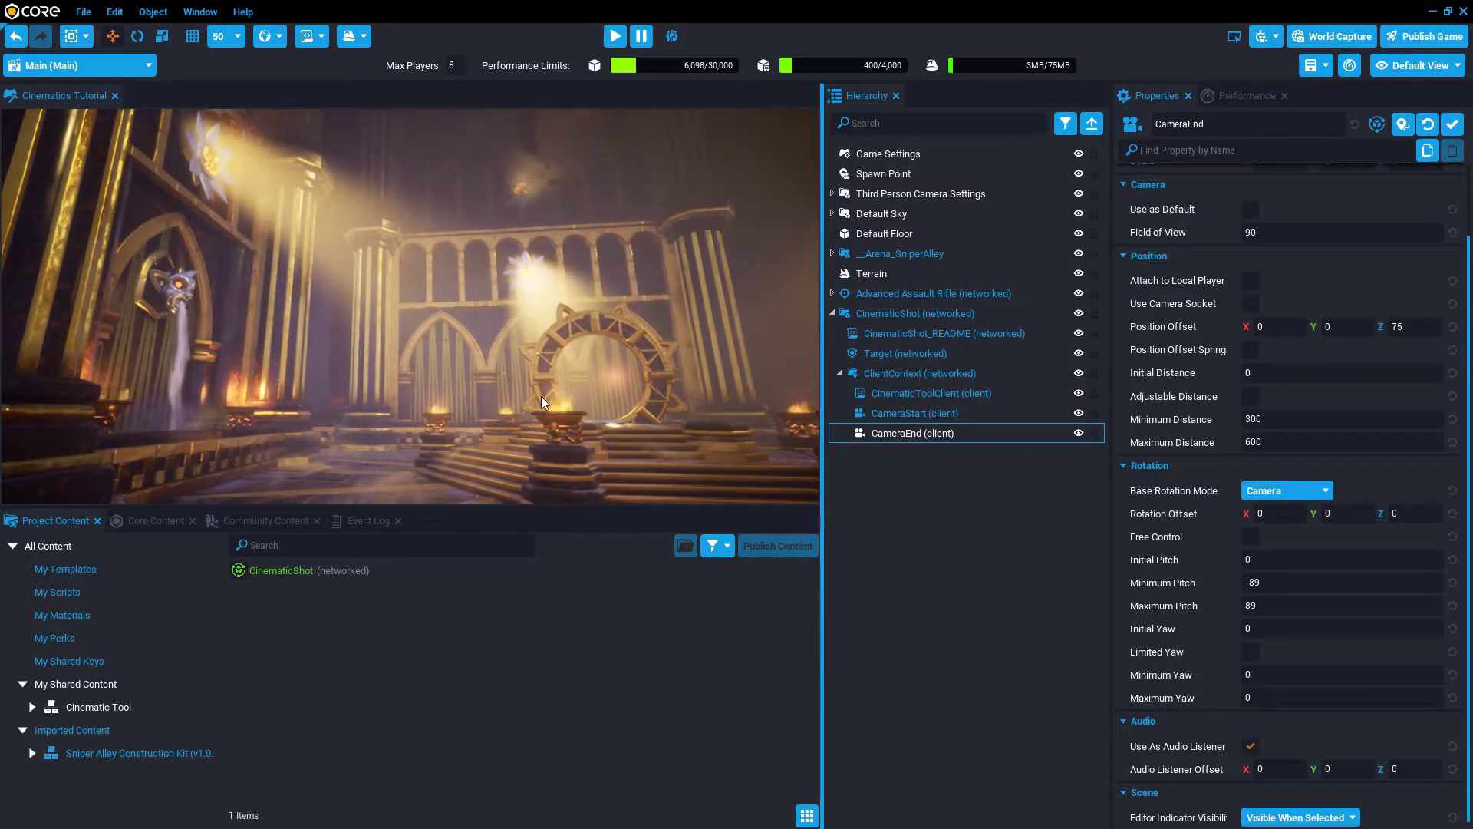
right_click_drag(541, 397, 489, 393)
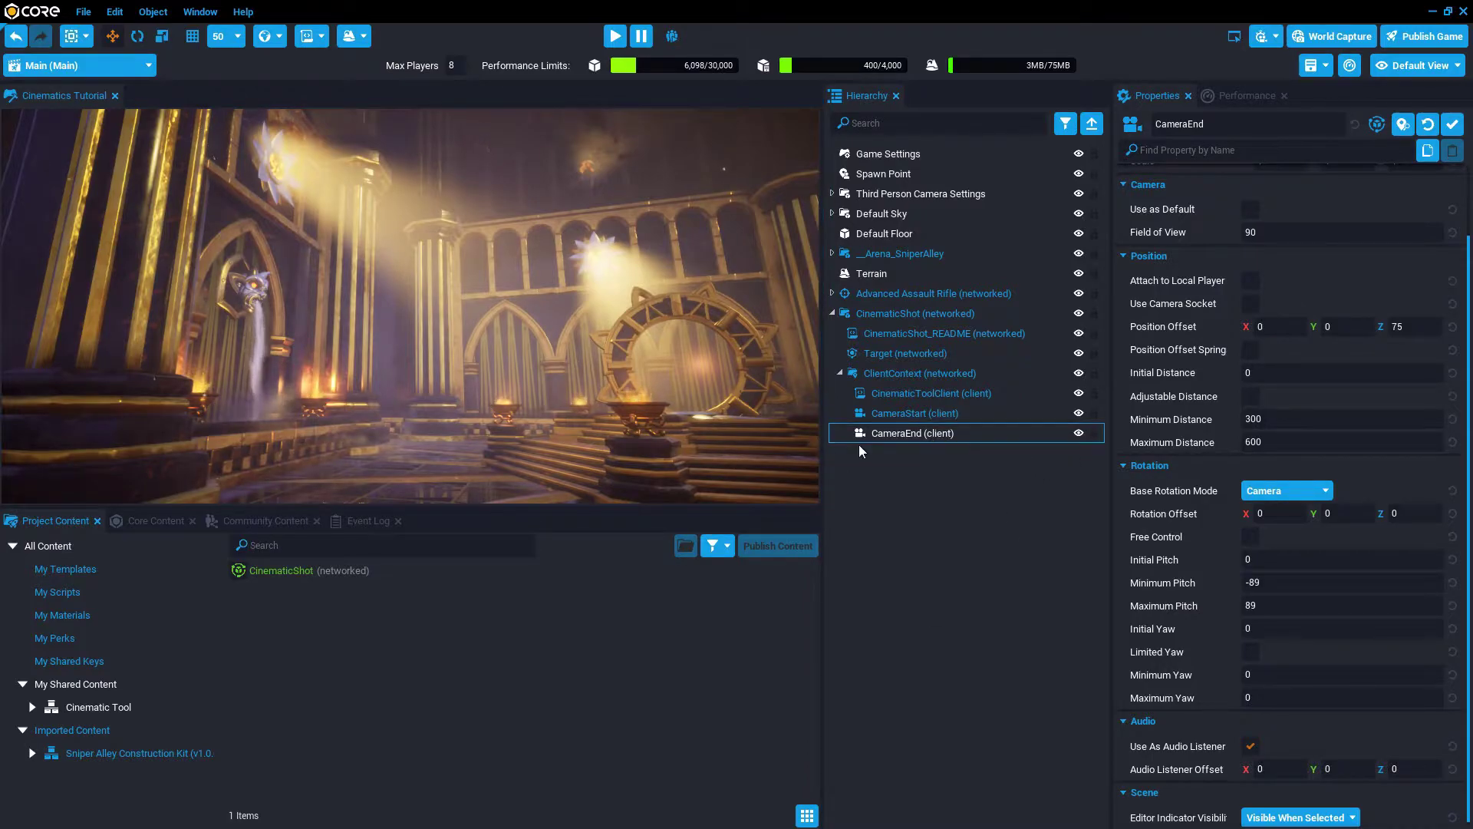
right_click(441, 373)
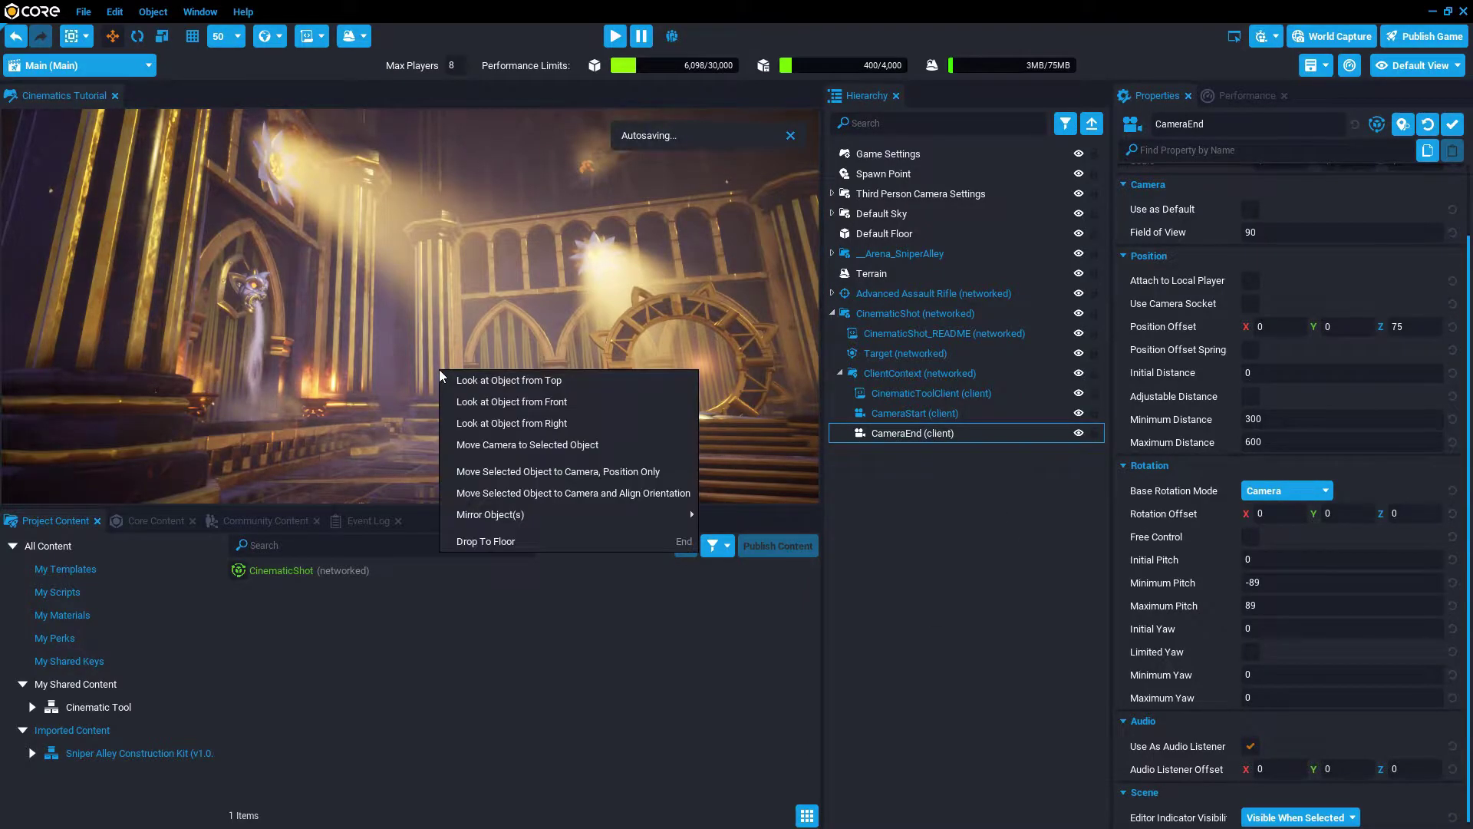
left_click(498, 493)
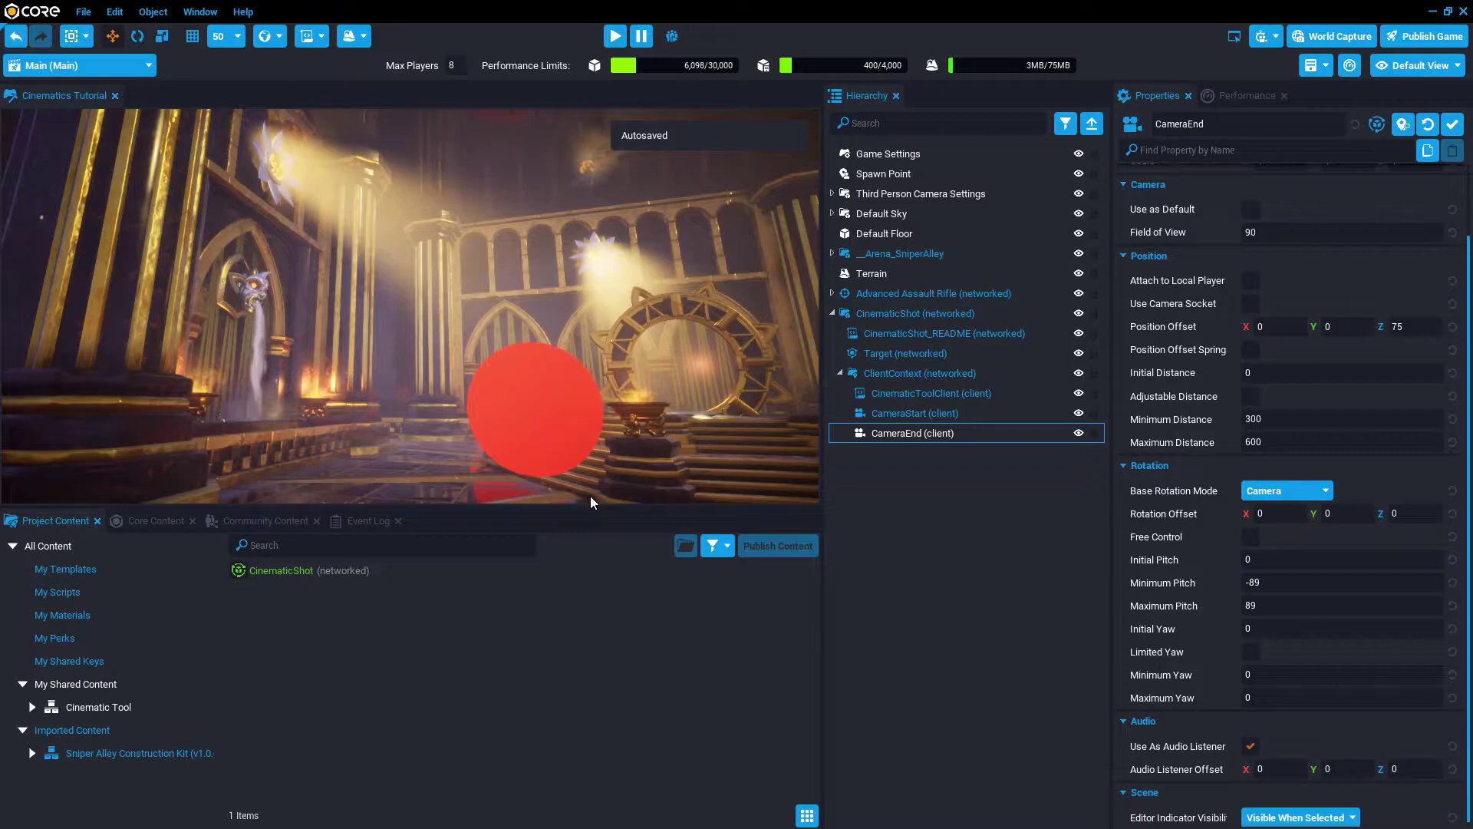
Run a game preview, check CinematicShot's PlayOnKey binding, and try triggering the shot with it
left_click(616, 37)
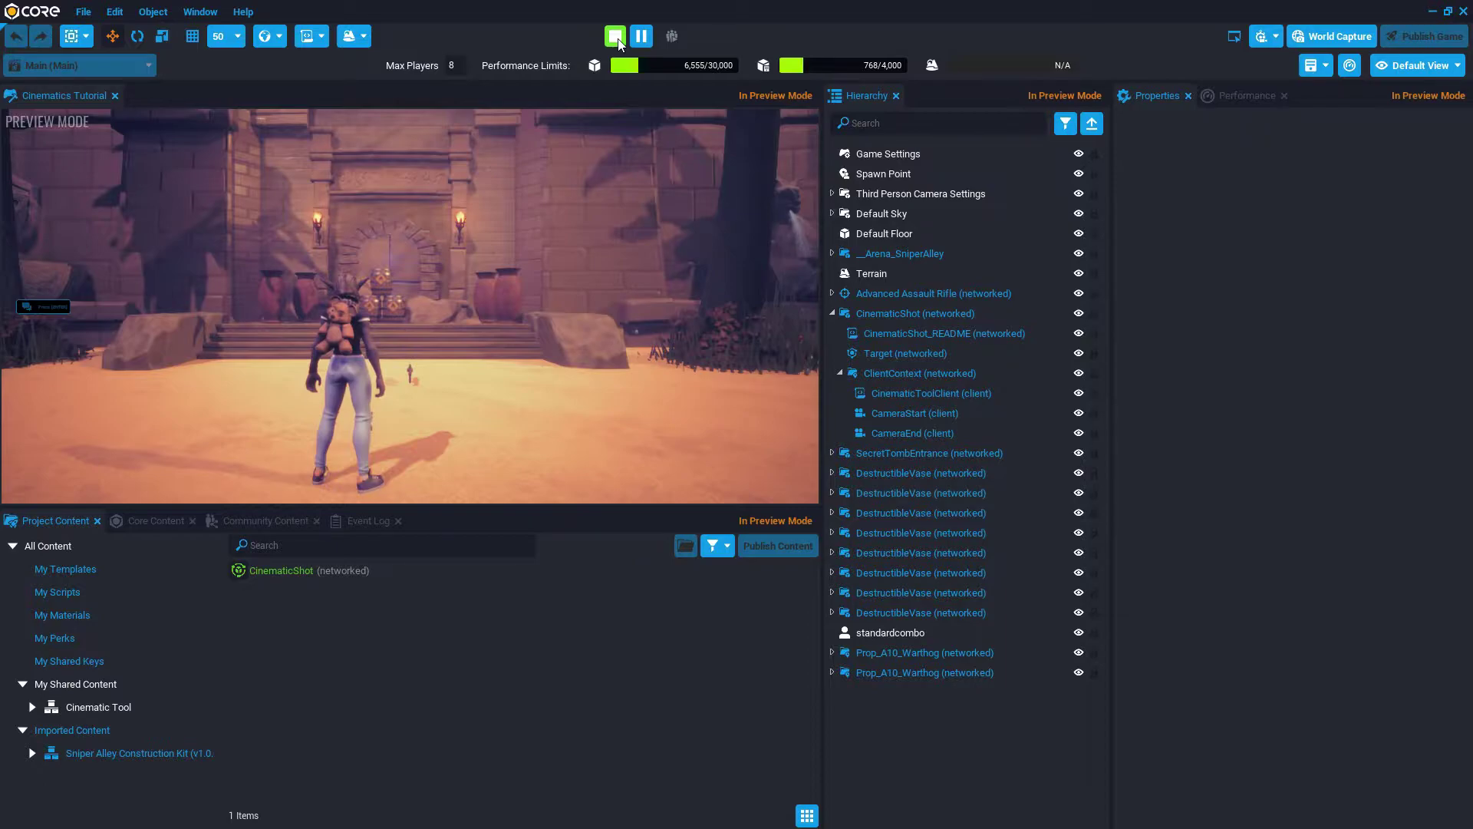
left_click(902, 315)
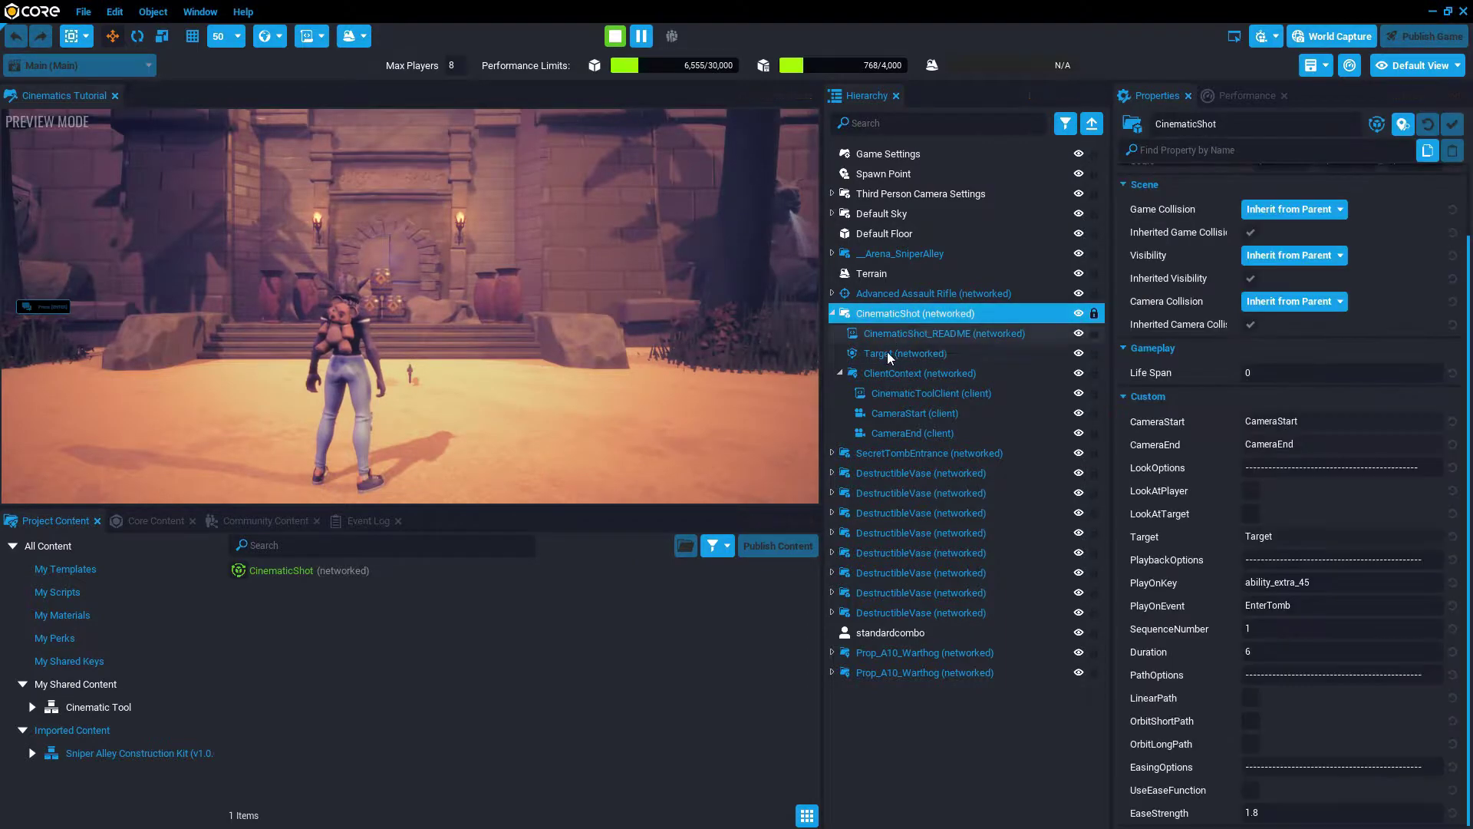
left_click(1274, 583)
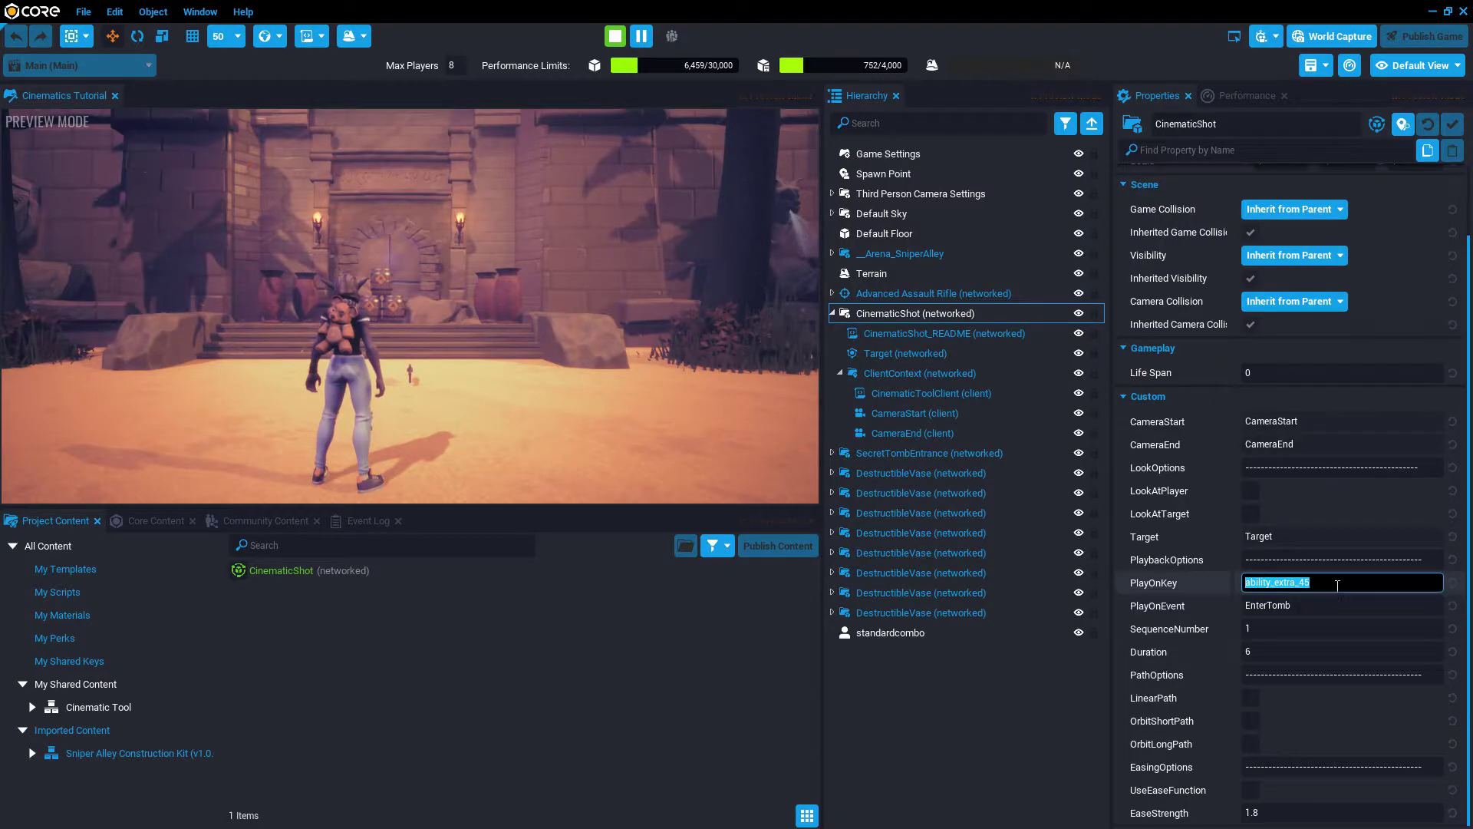
left_click(1344, 586)
left_click(948, 769)
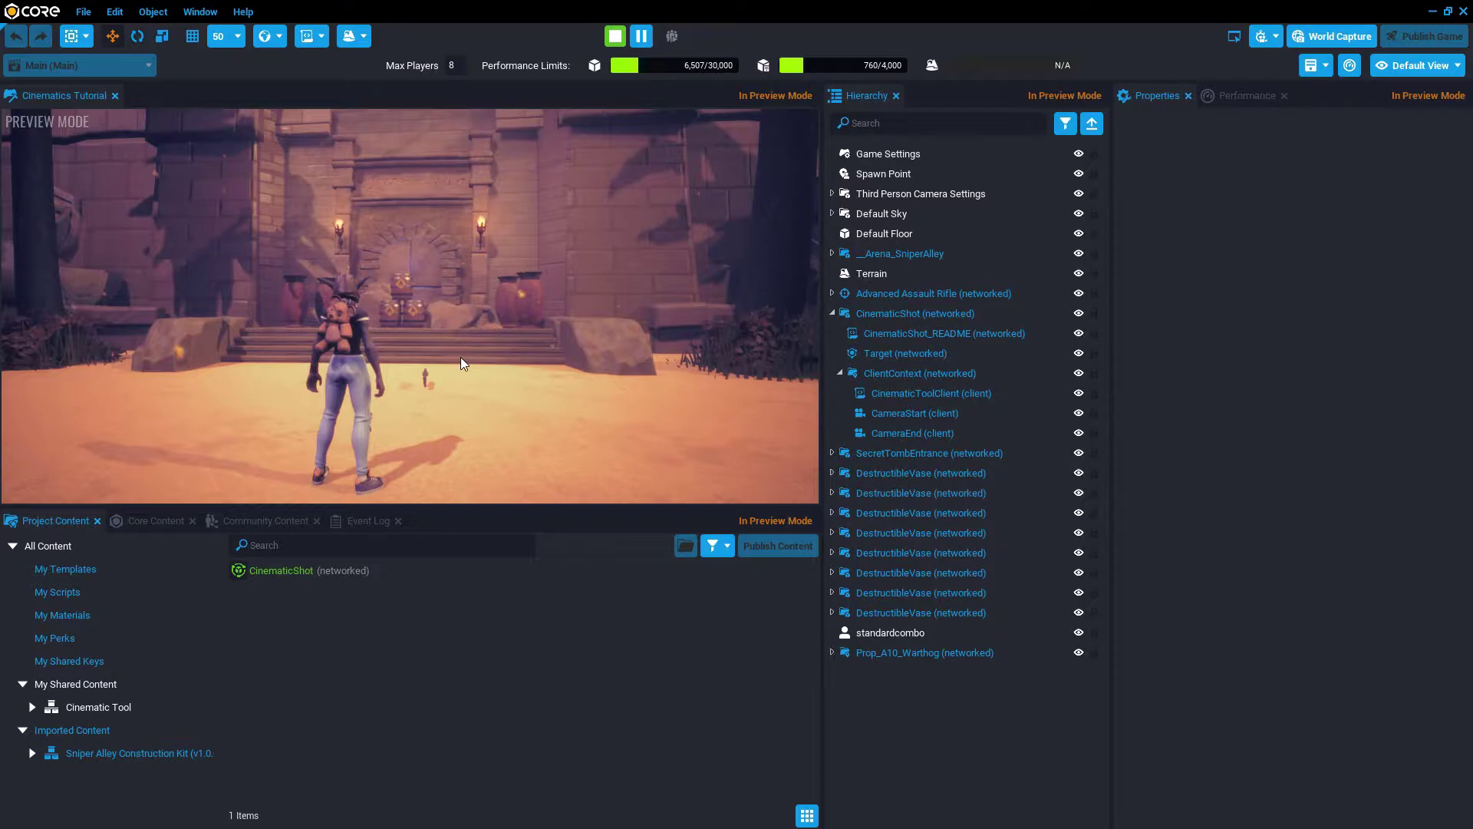
key("=")
Search the hierarchy for "/script" and examine the scripts inside __Arena_SniperAlley for one that could affect the camera
left_click(832, 313)
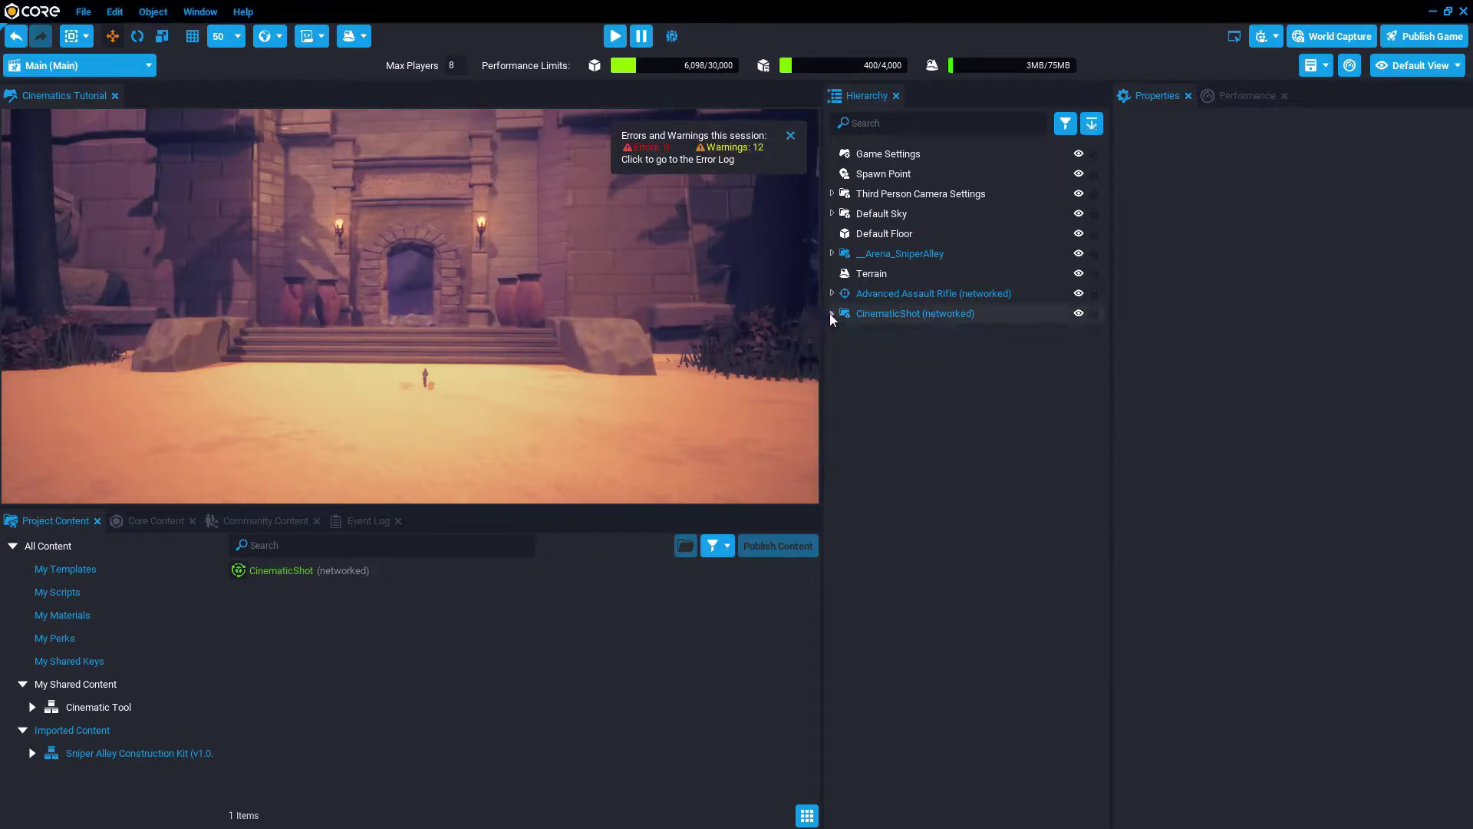
left_click(837, 256)
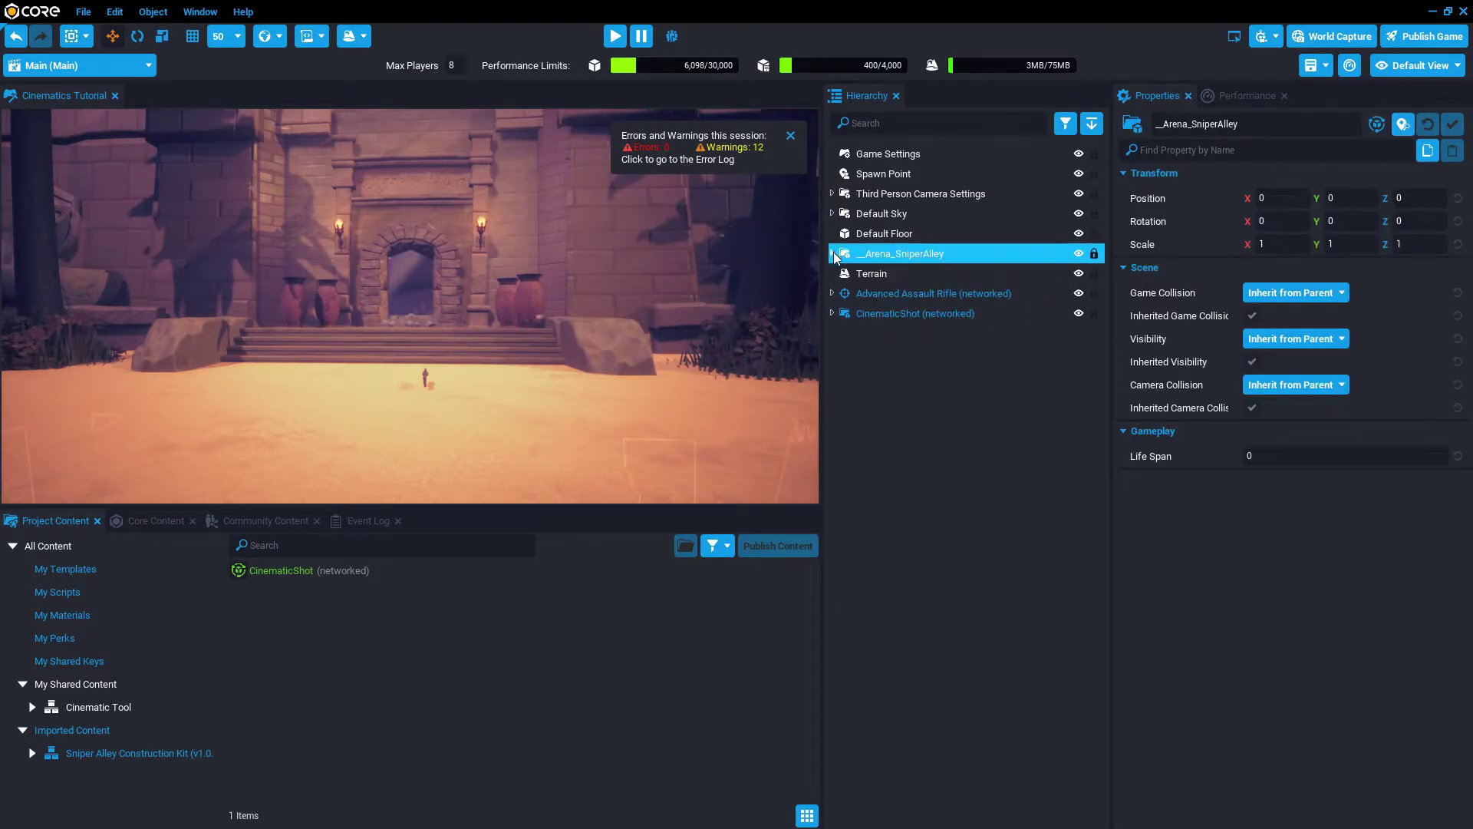
left_click(833, 254)
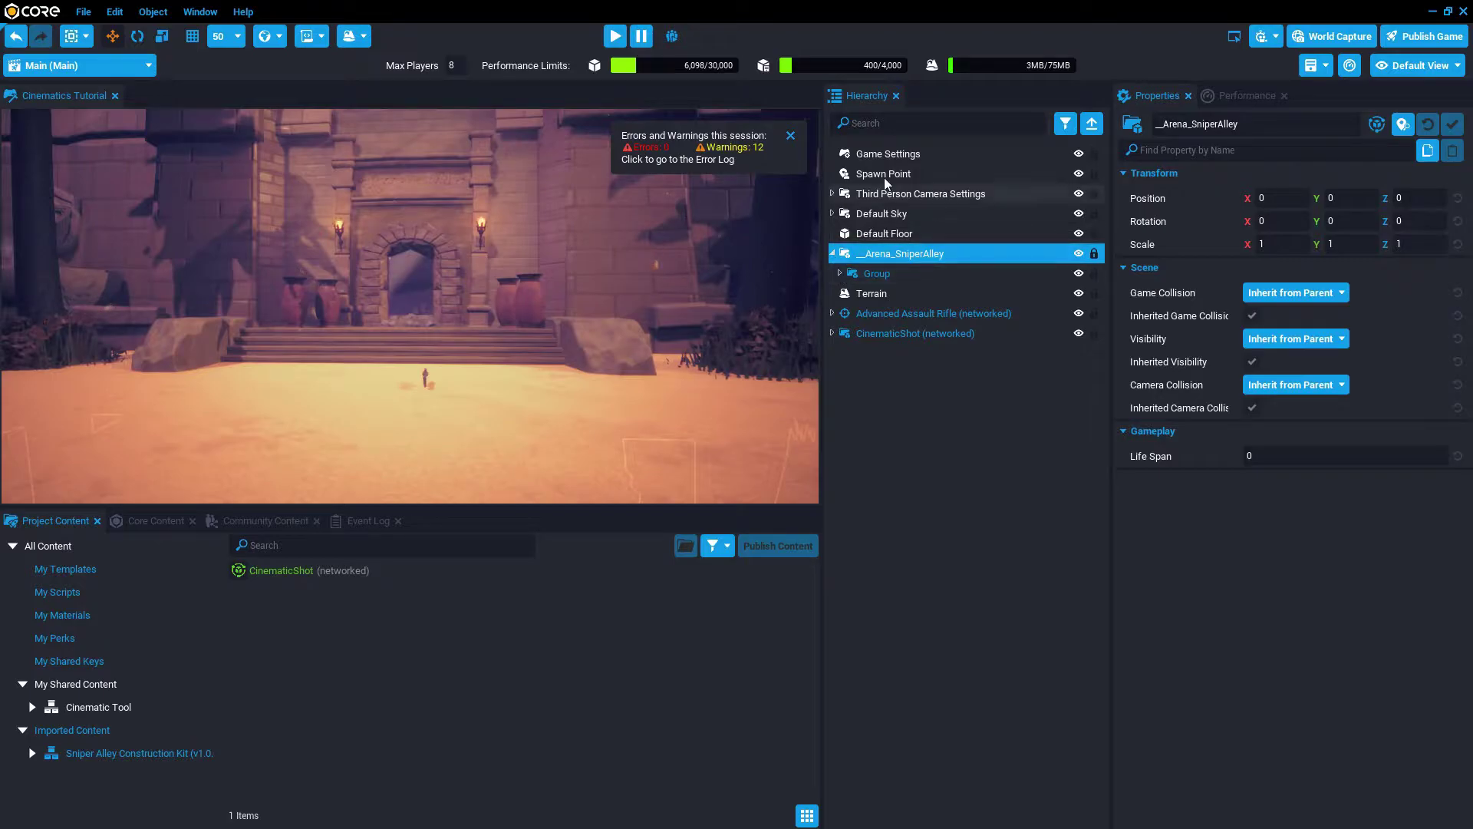
left_click(892, 131)
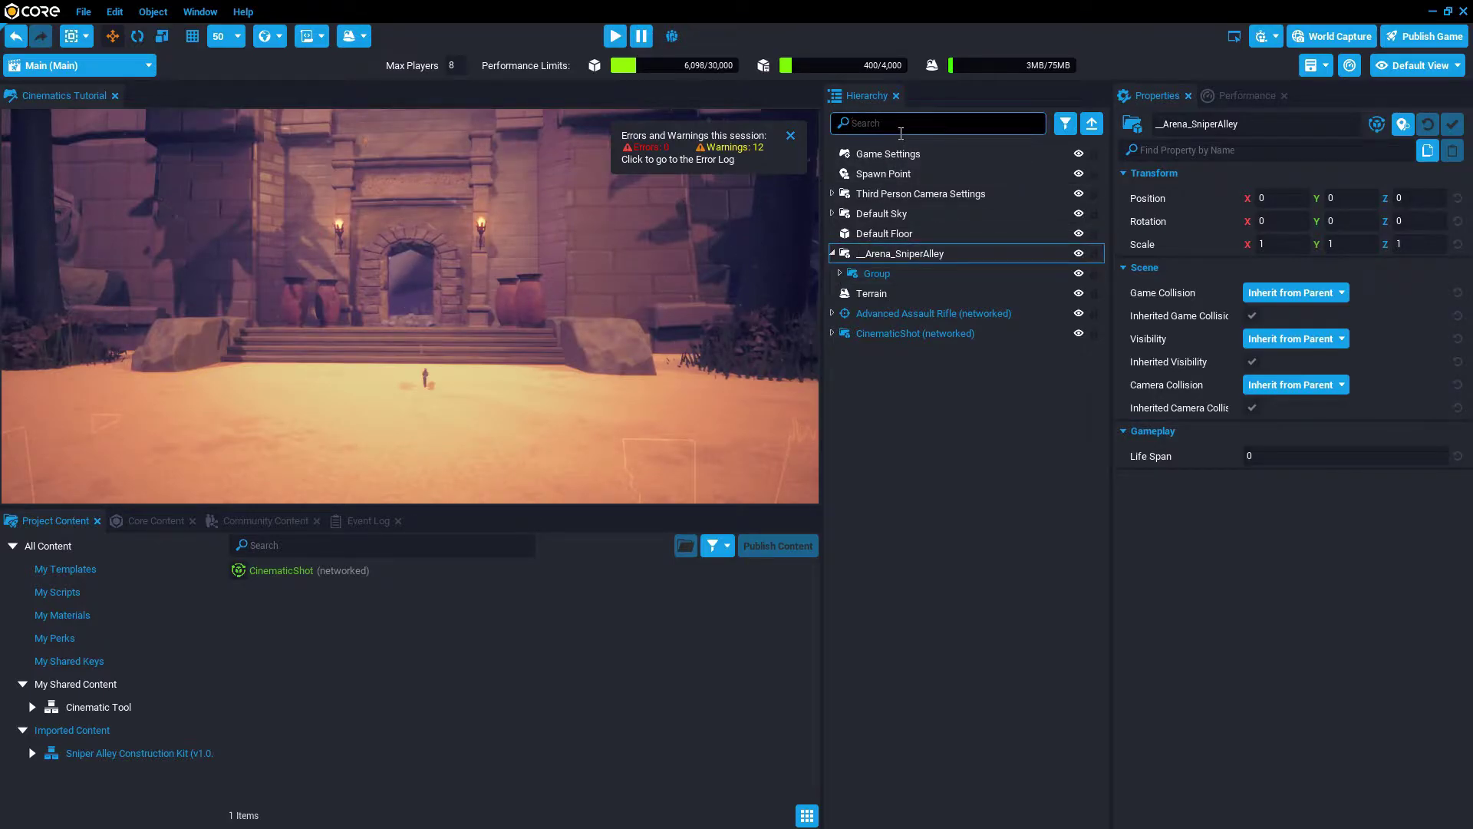
type("/sc")
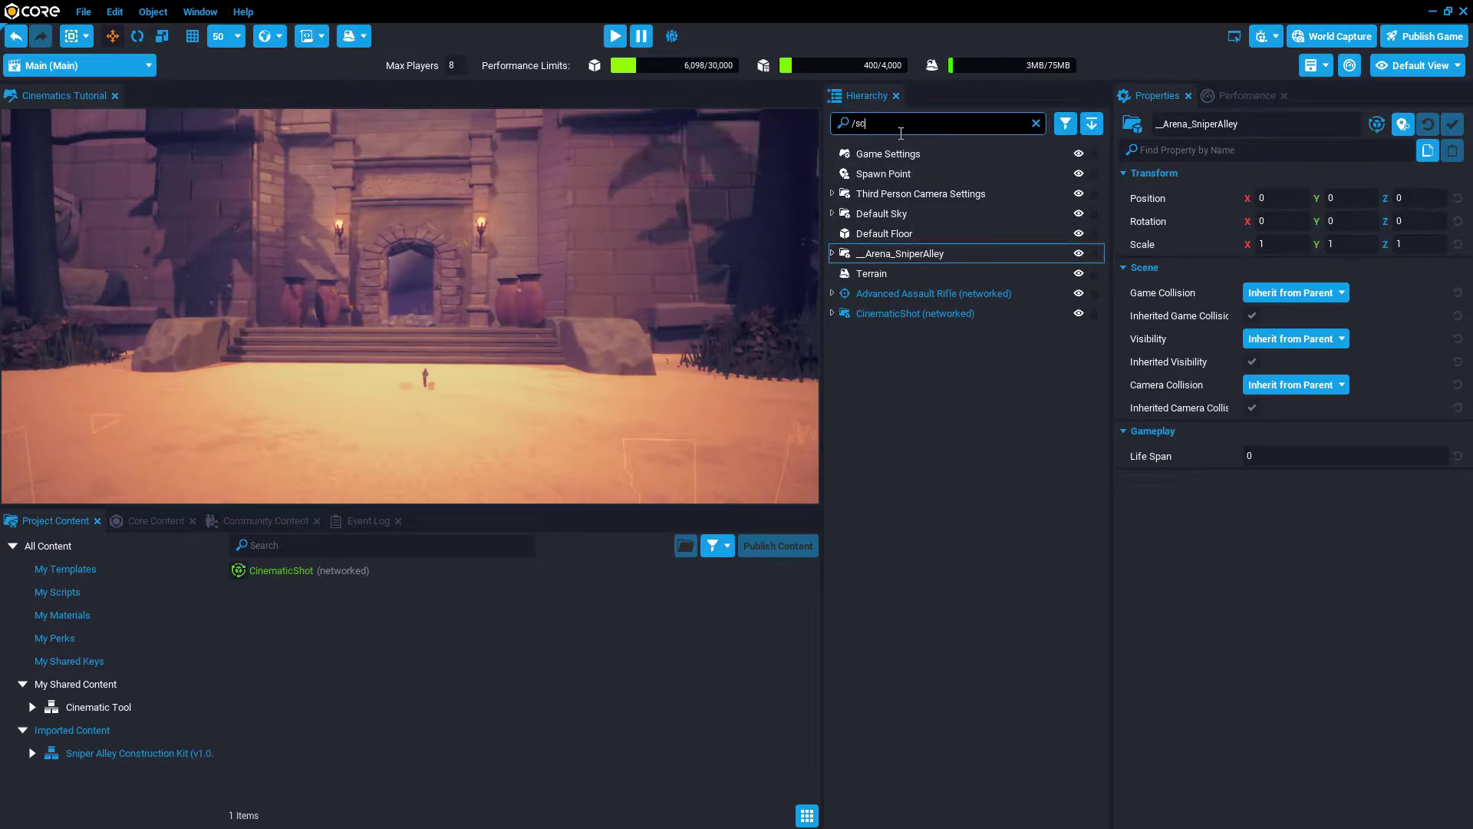
type("ript")
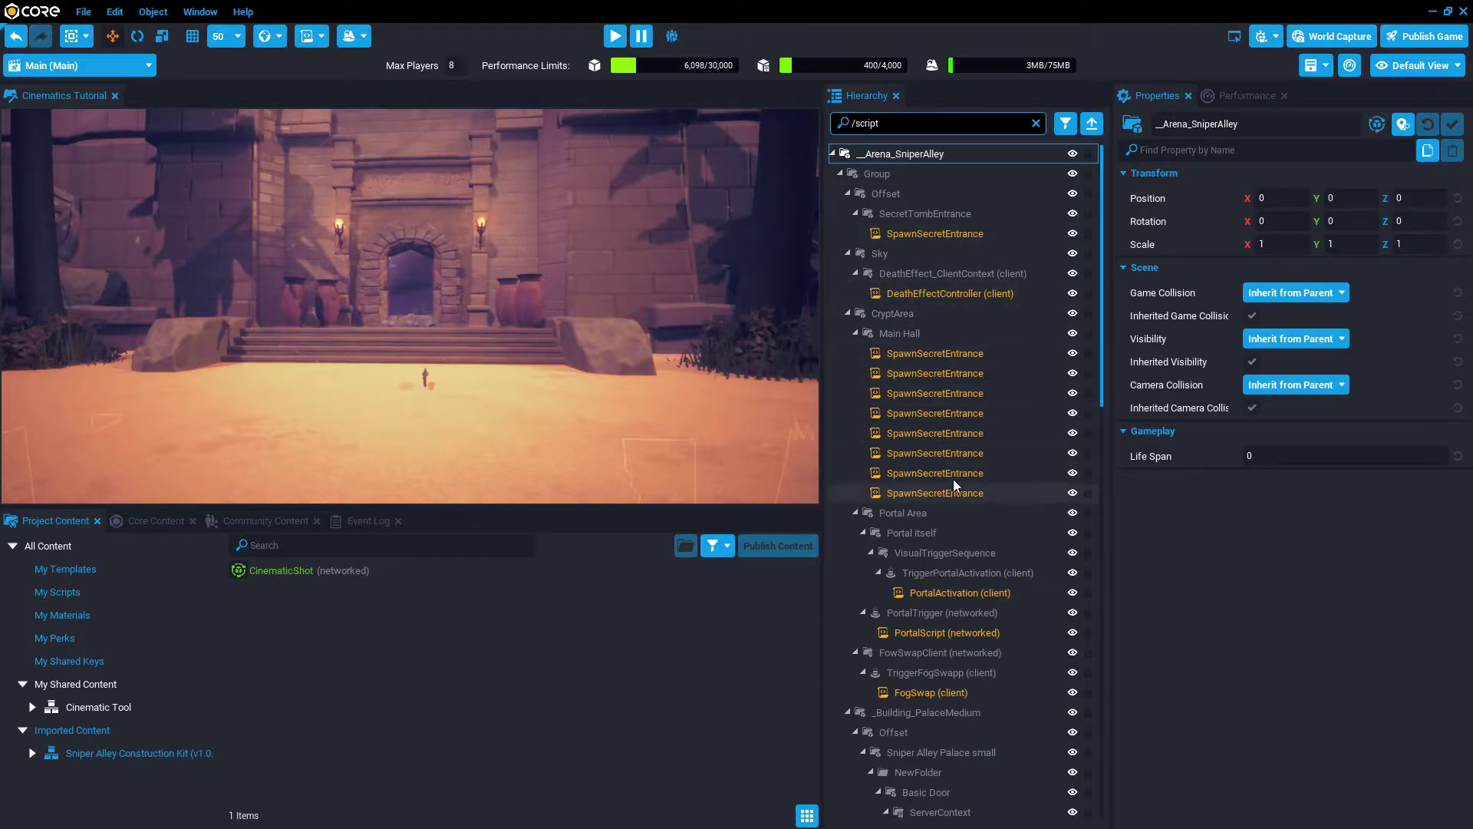
scroll(984, 573, "down", 4)
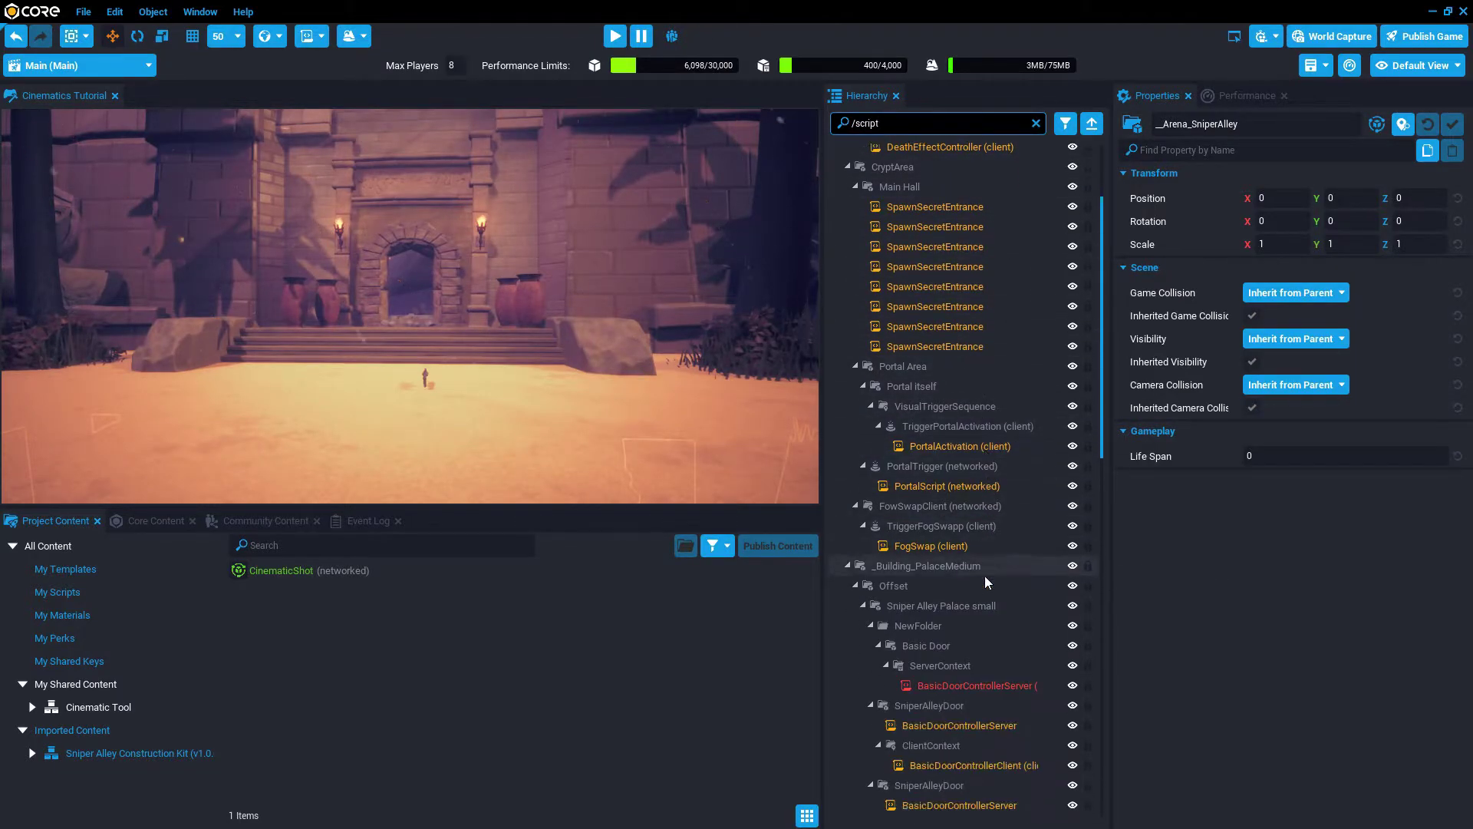
scroll(1006, 678, "down", 5)
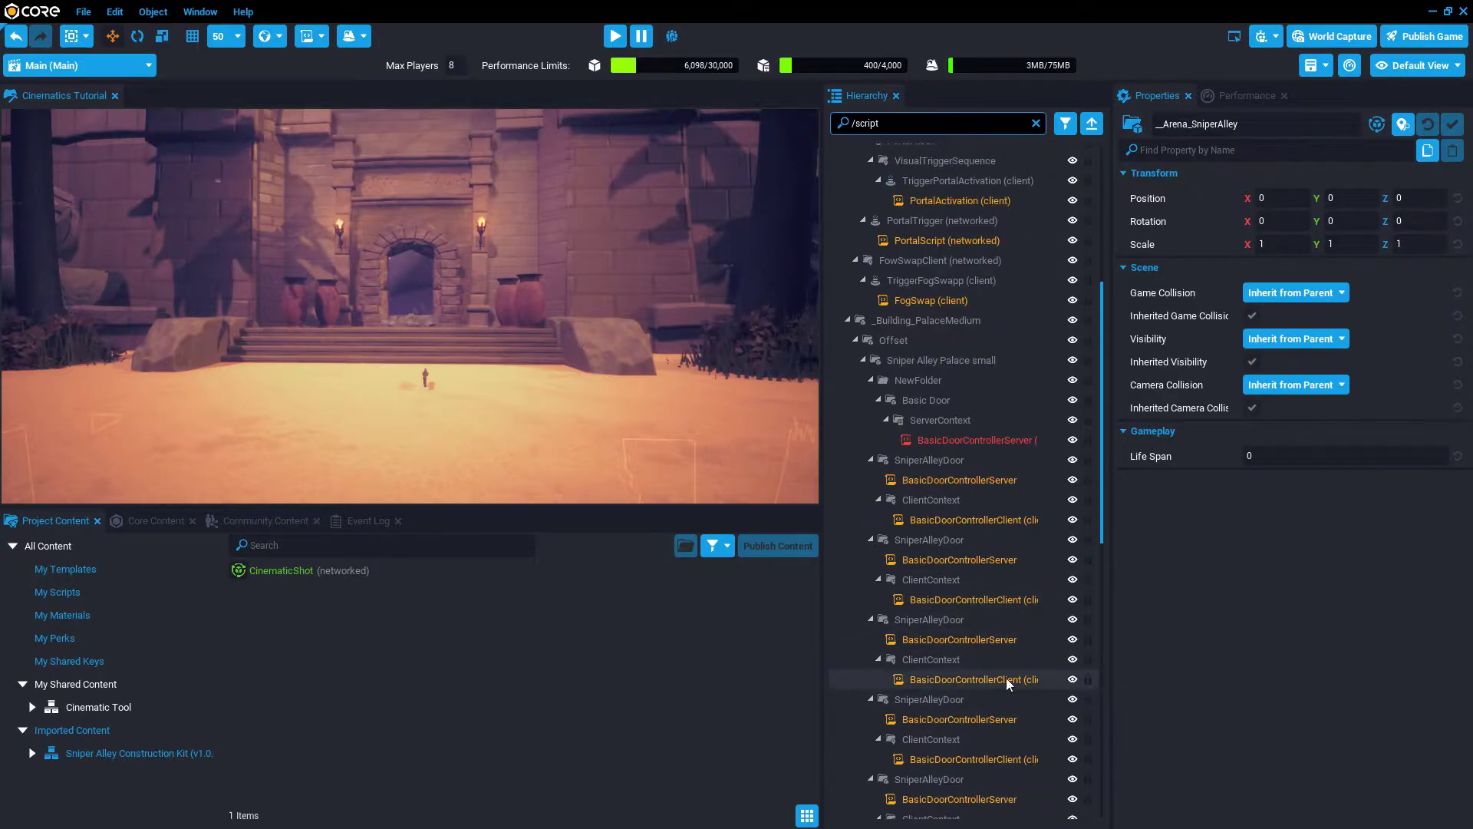
scroll(1006, 678, "down", 8)
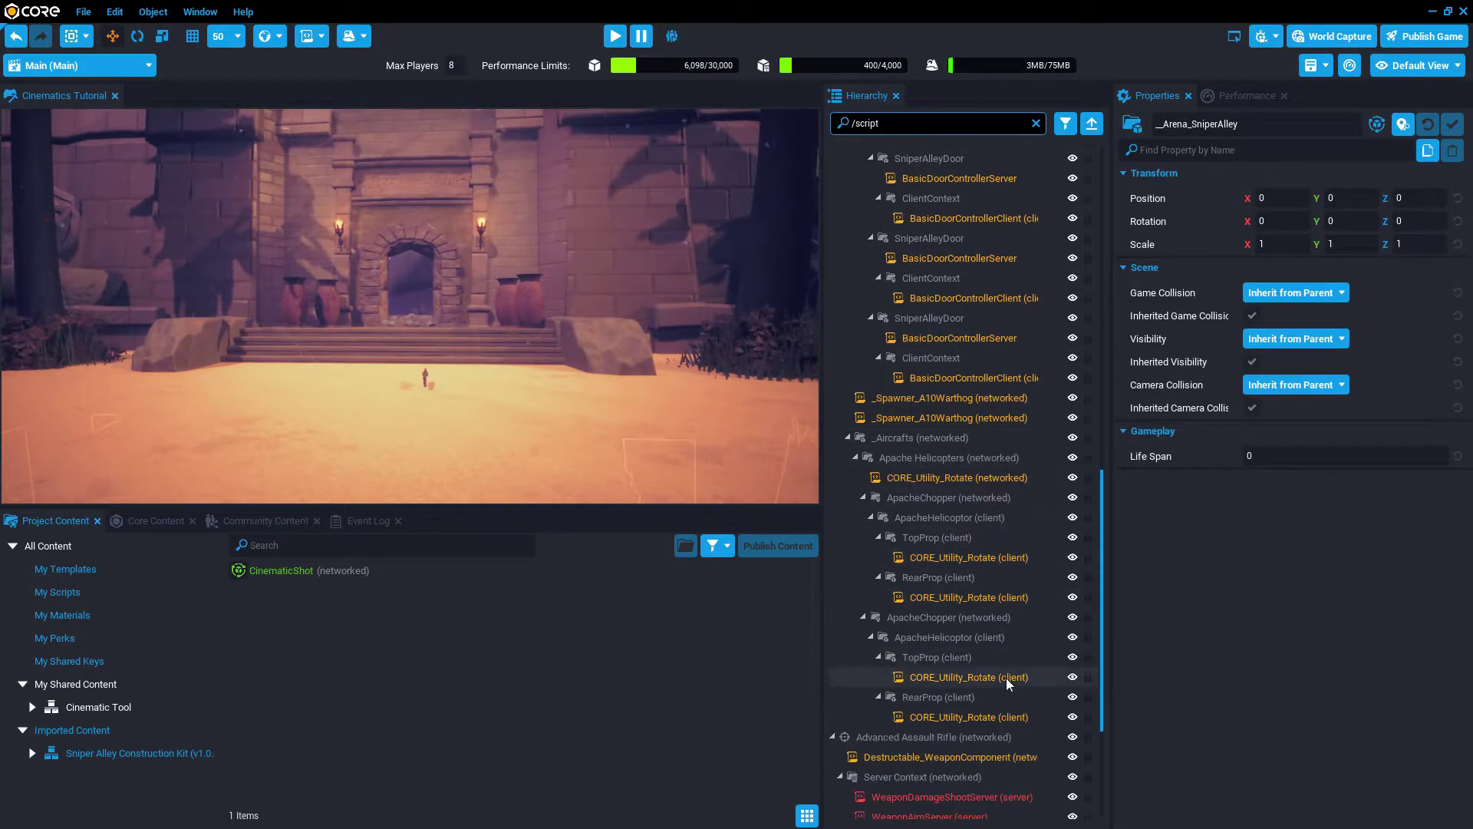
scroll(1006, 679, "down", 2)
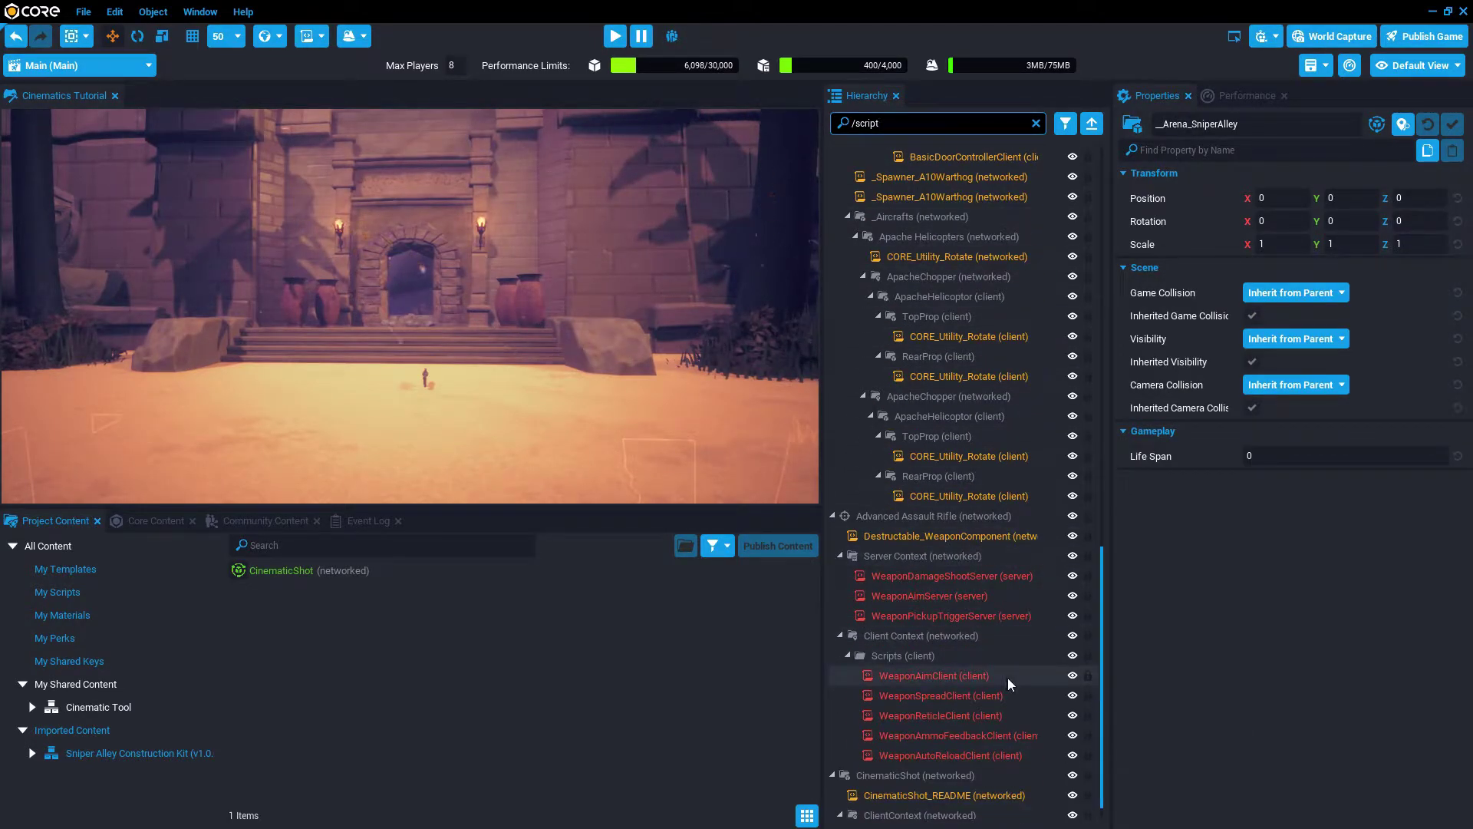
left_click_drag(1103, 637, 1103, 207)
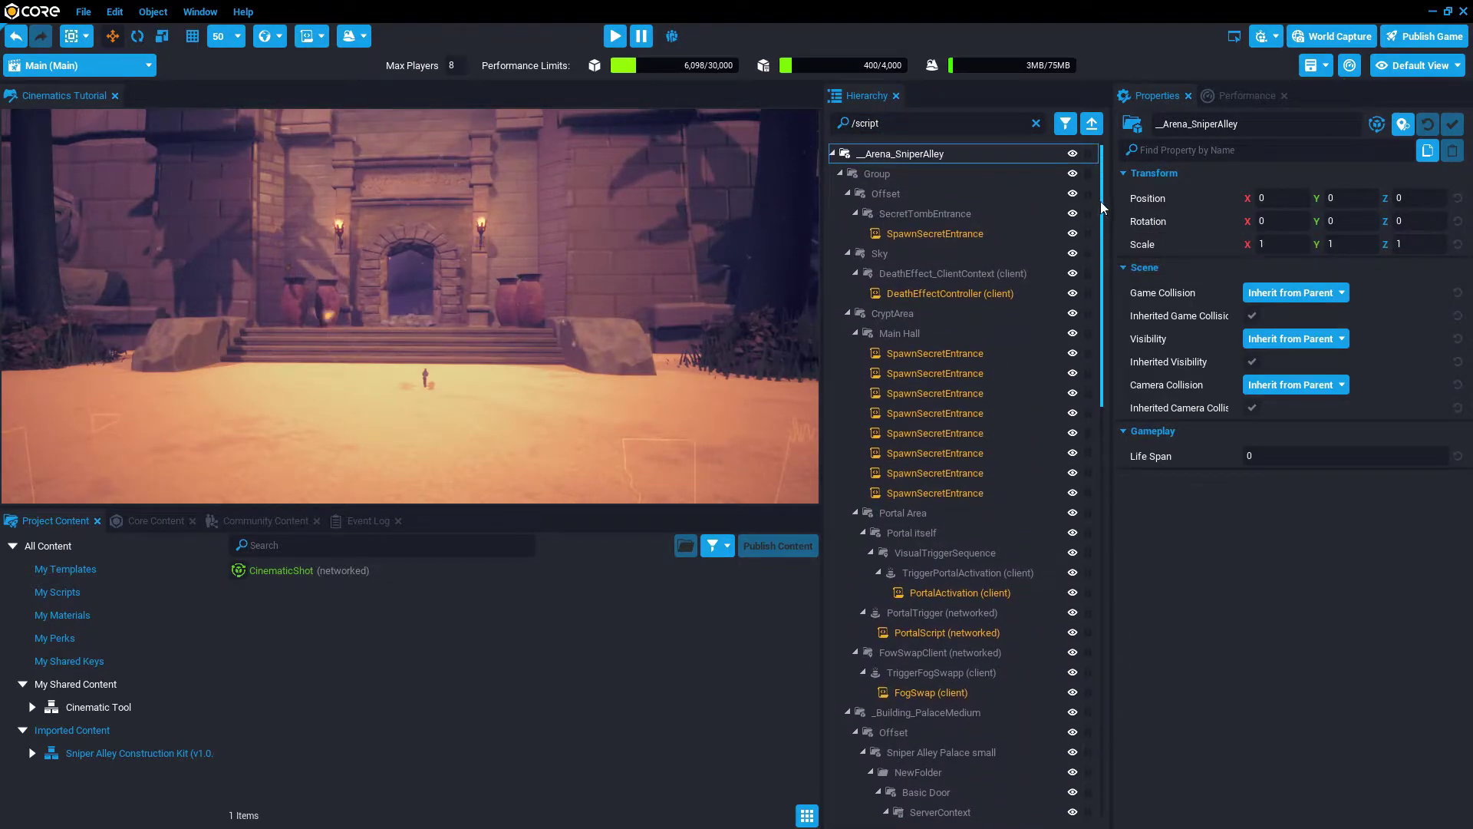
Delete the DeathEffect_ClientContext group that holds DeathEffectController, deinstancing its template
left_click(940, 293)
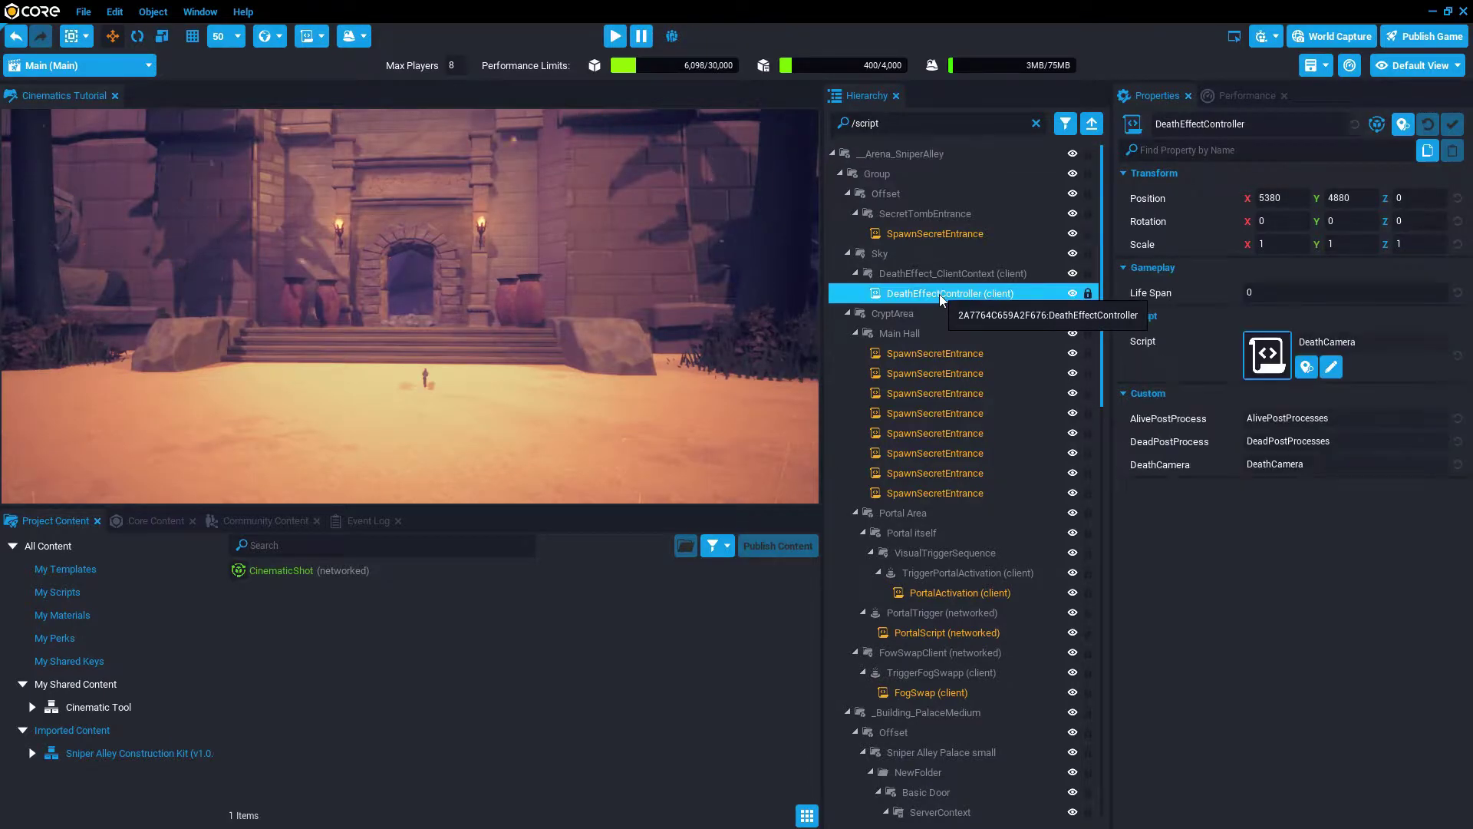
left_click(1036, 124)
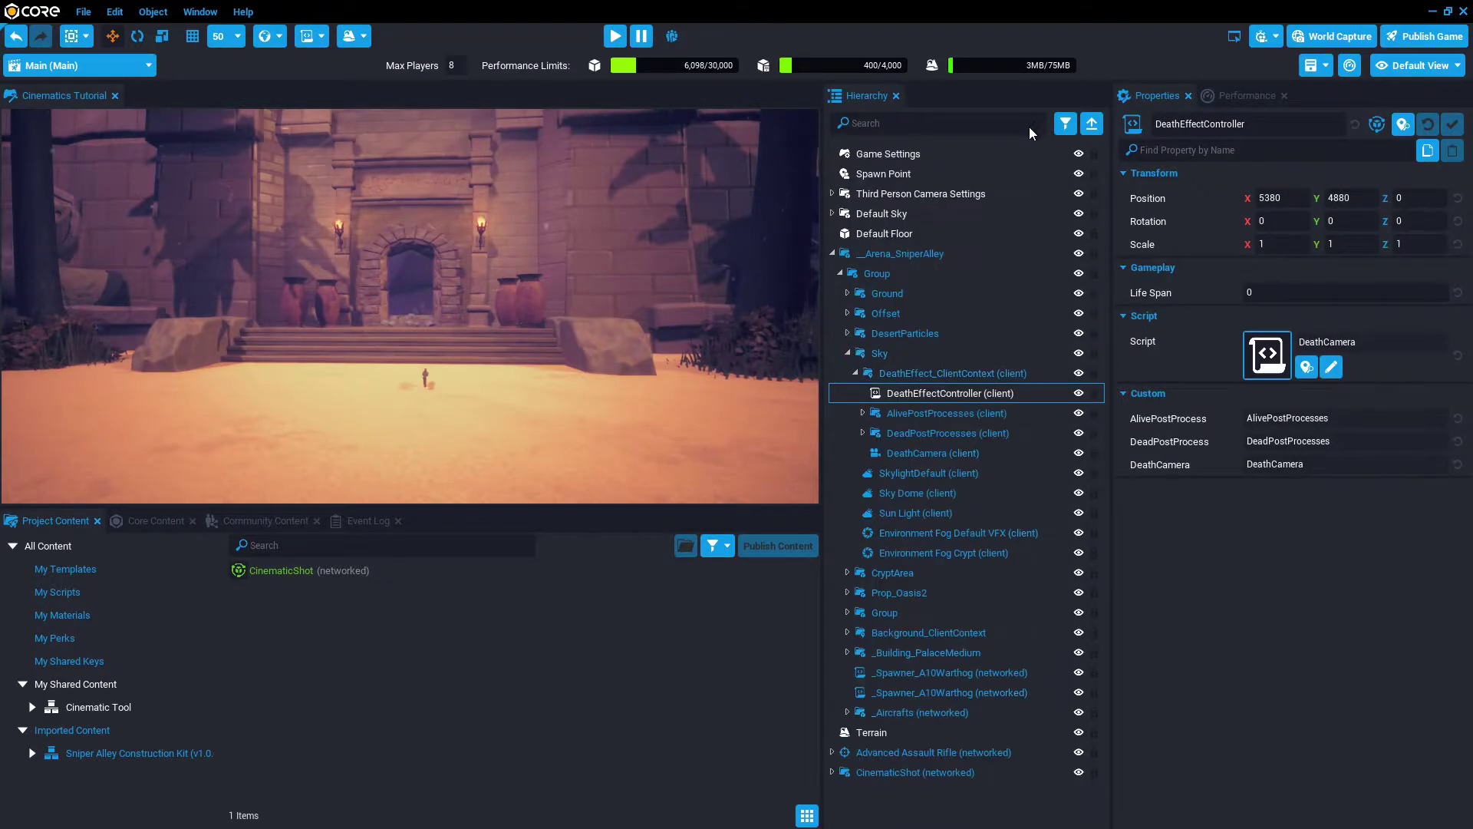
left_click(868, 378)
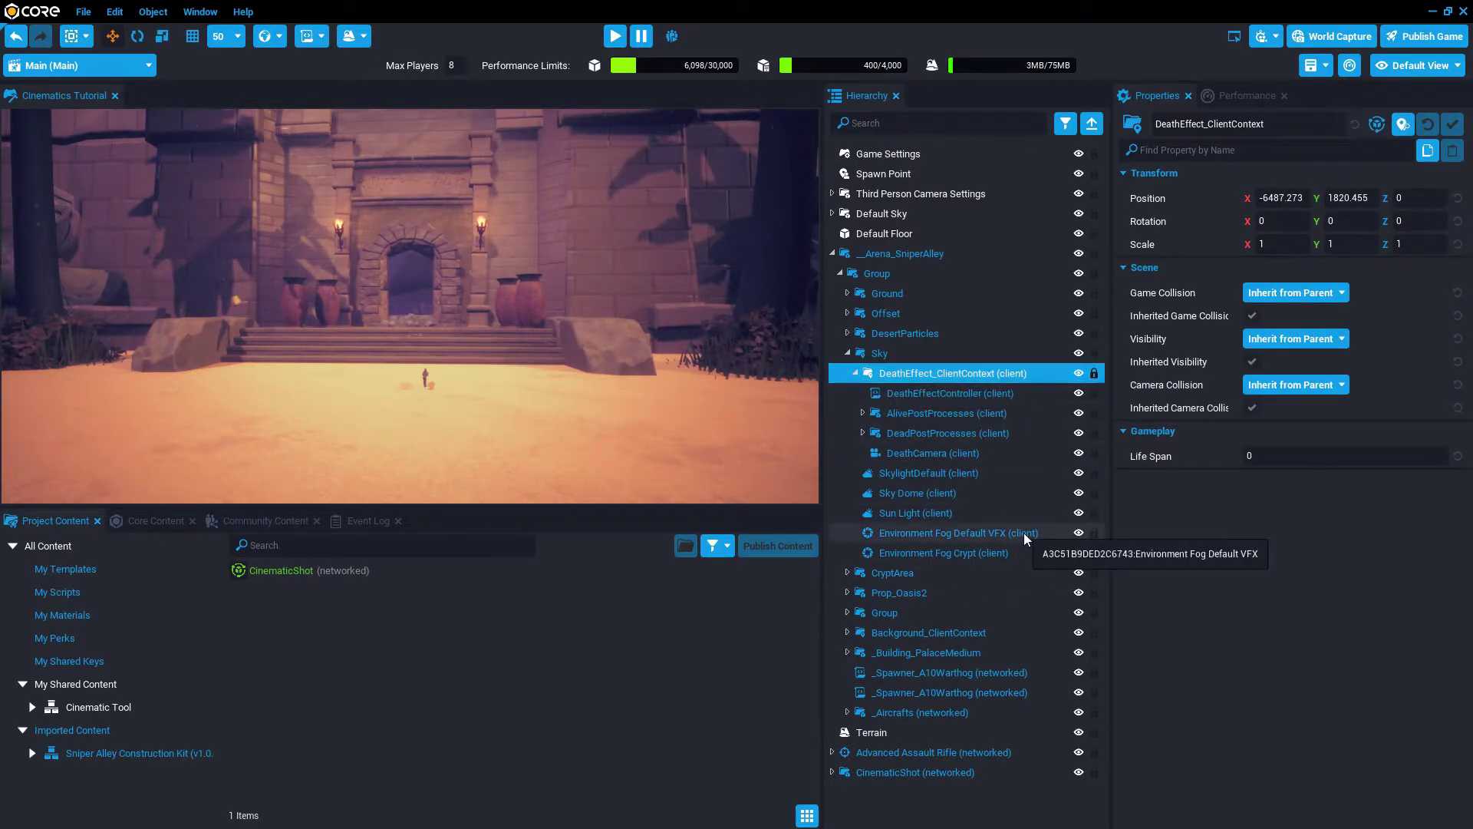
key("Delete")
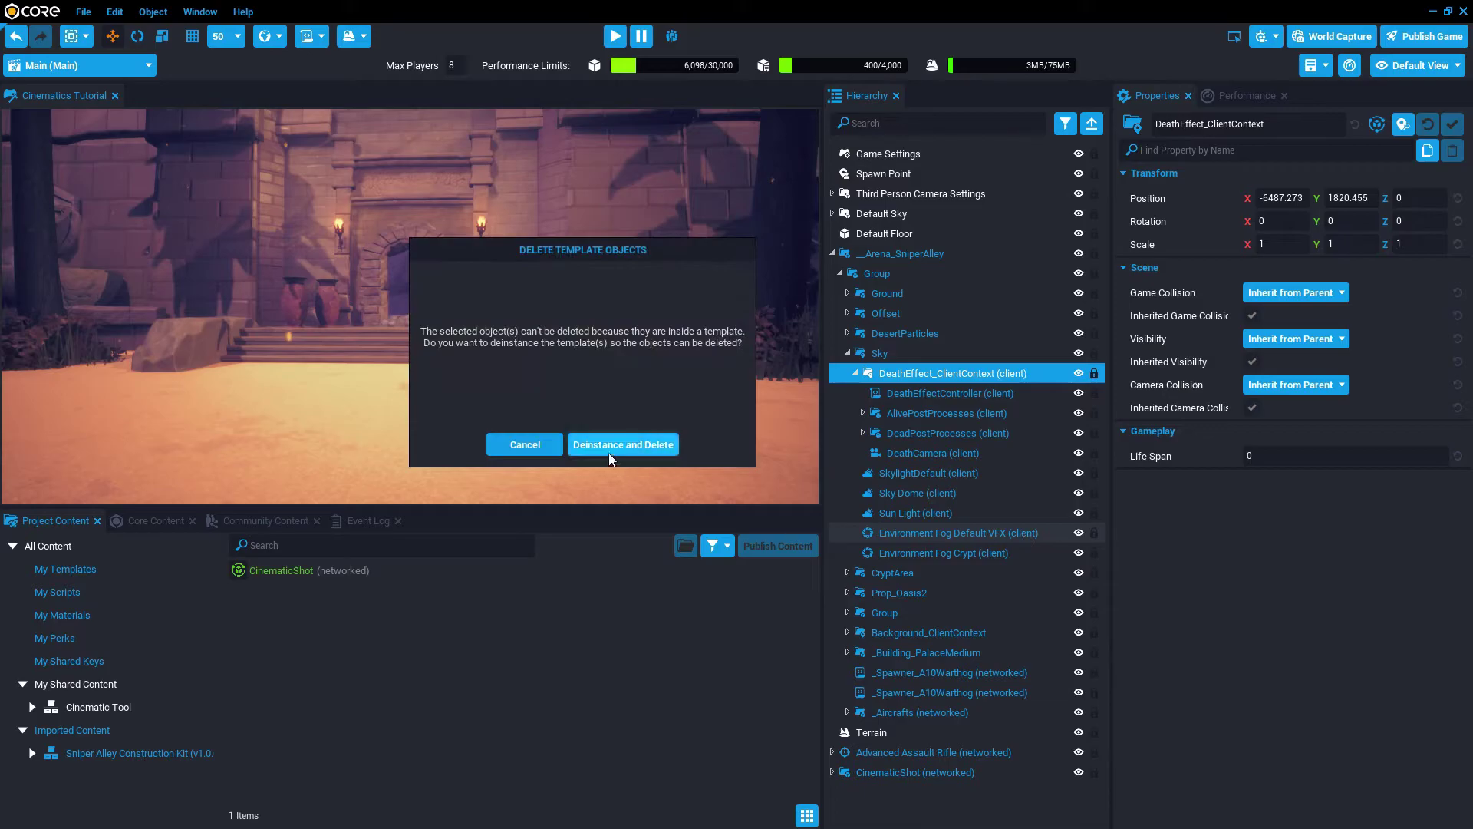
left_click(664, 445)
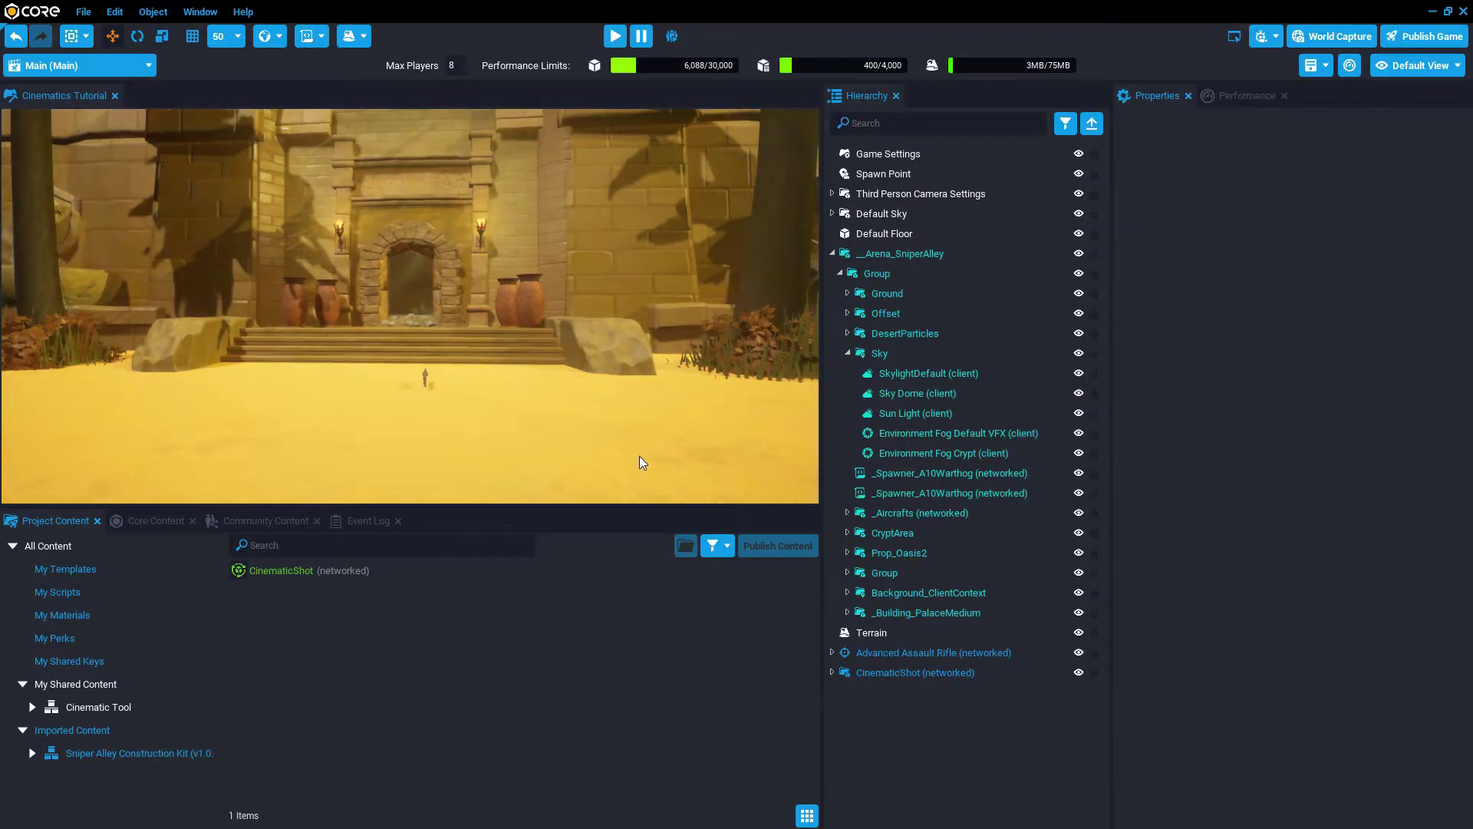
Preview the game at full screen to check how the cinematic shot plays
left_click(617, 39)
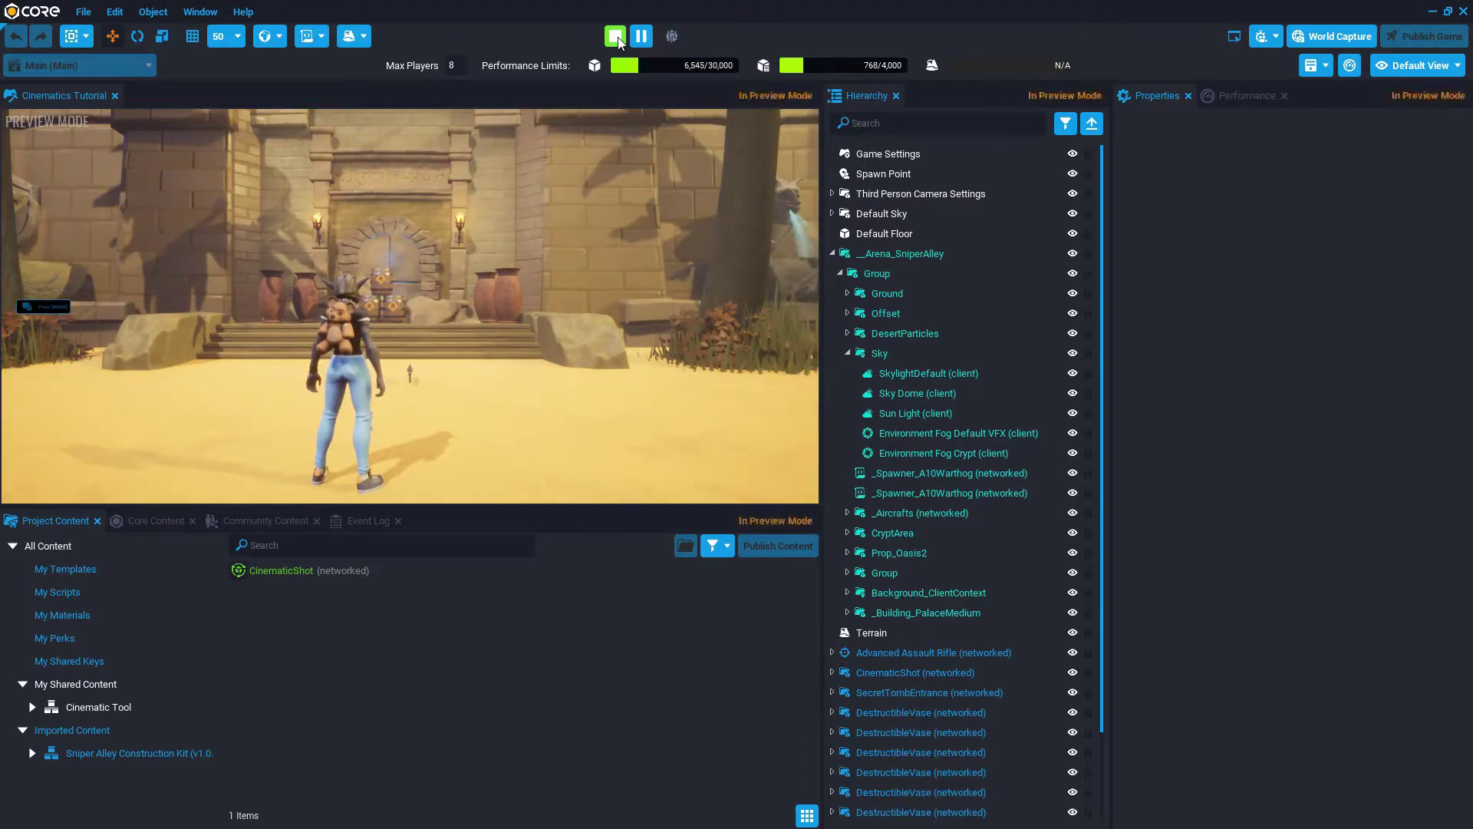
left_click(541, 178)
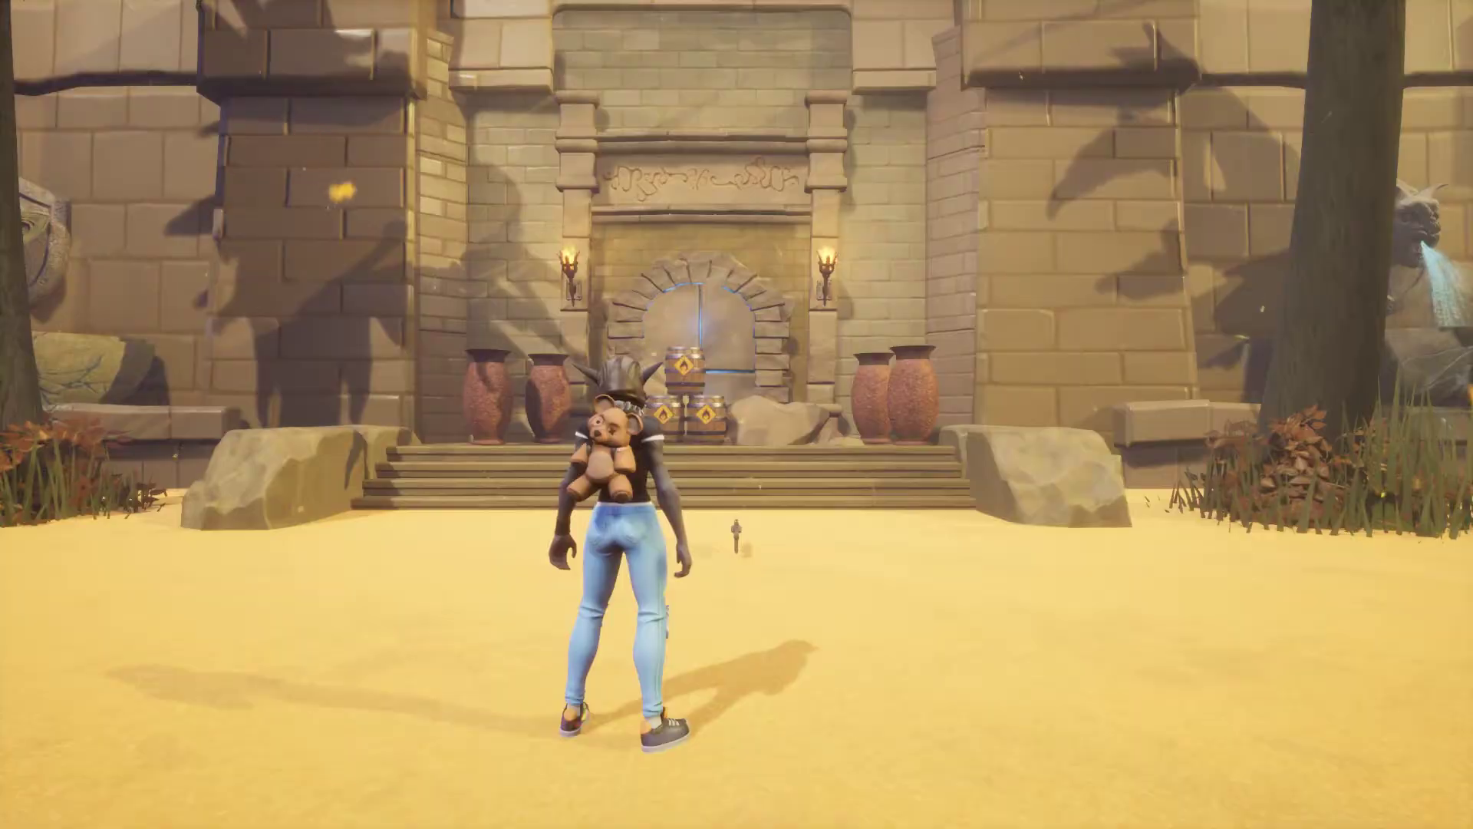
key("F11")
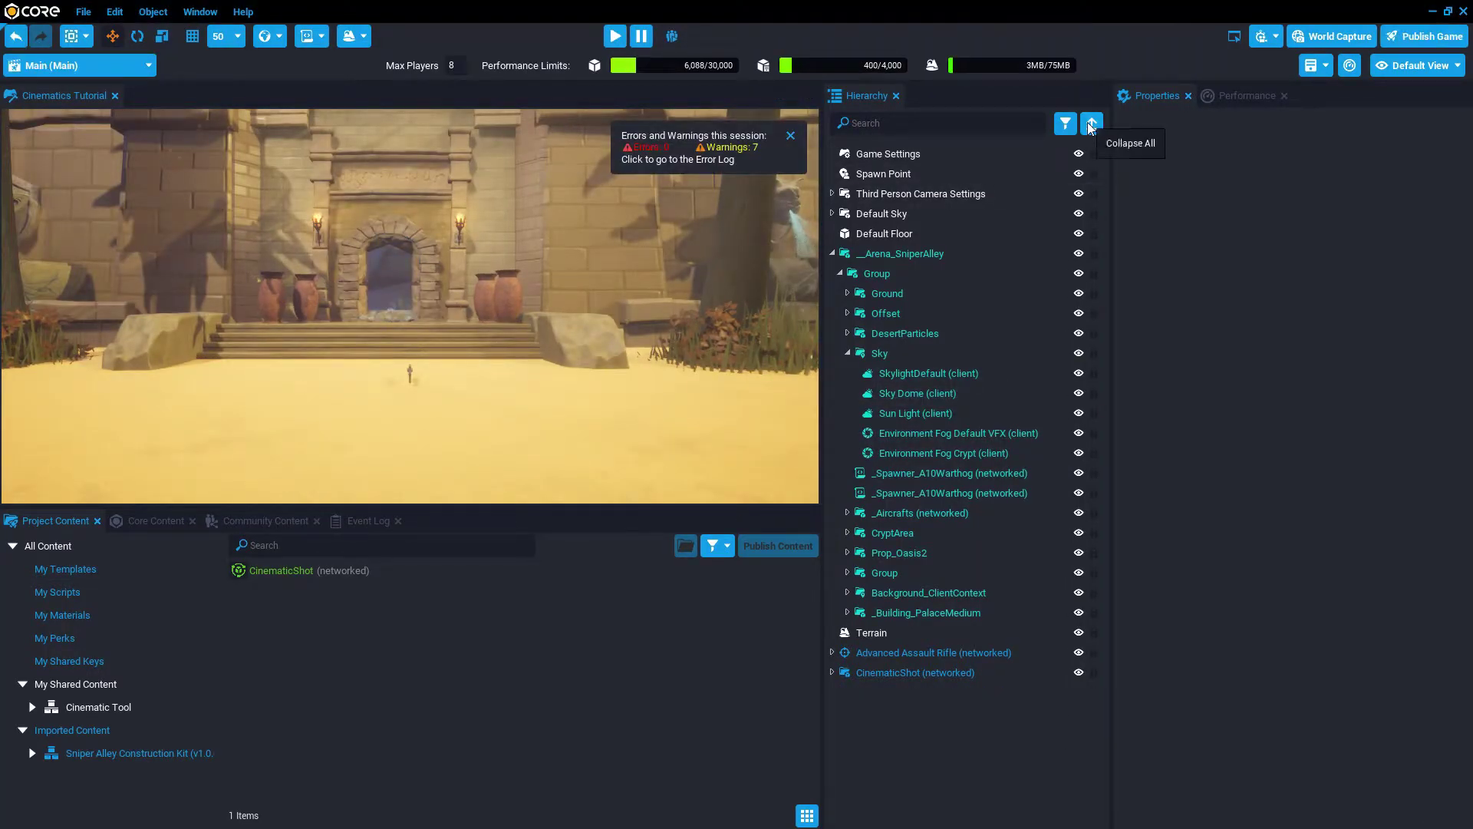
Set the field of view of both CameraStart and CameraEnd inside CinematicShot's ClientContext to 80
left_click(1092, 125)
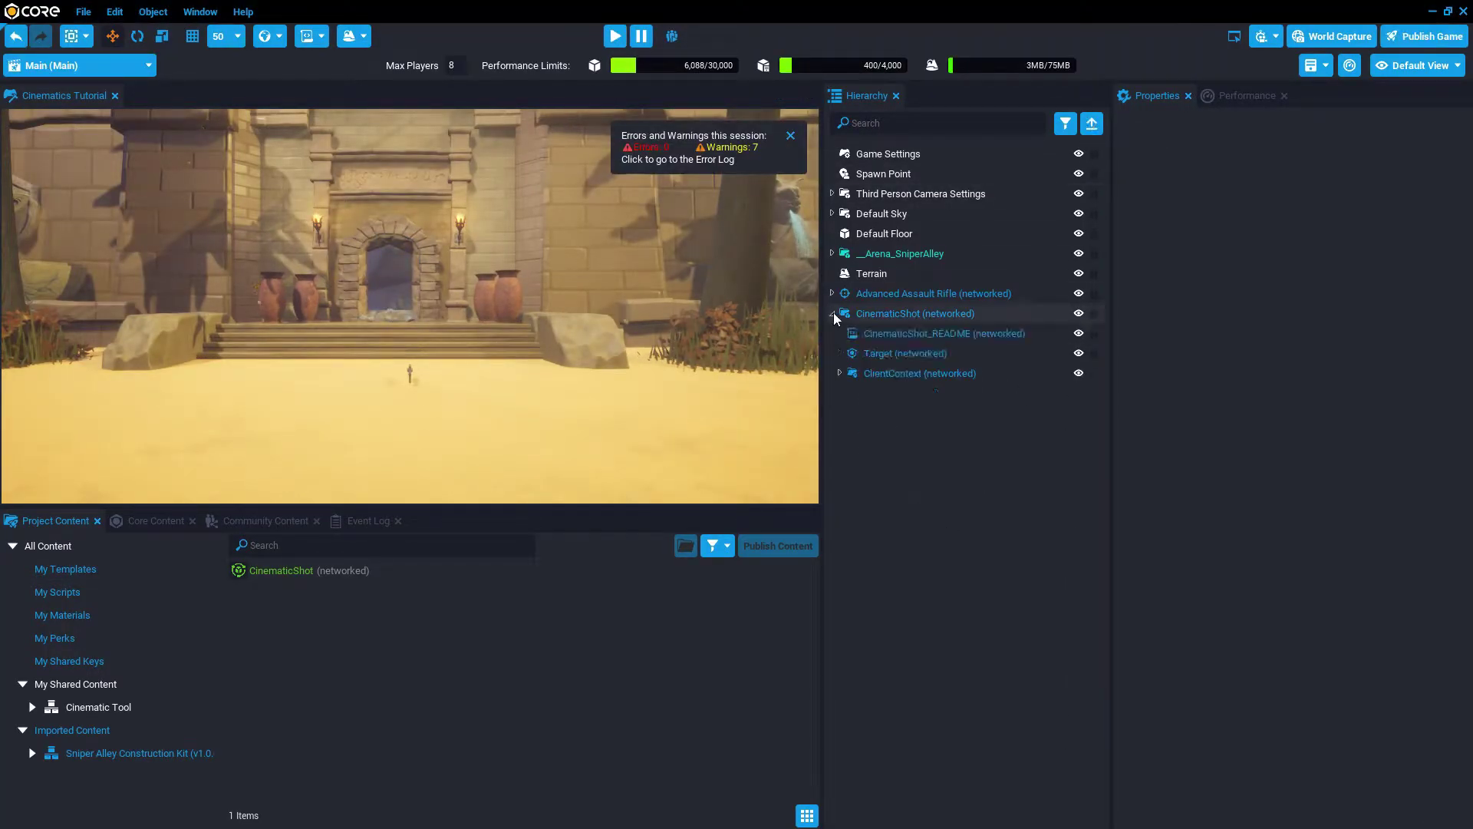
left_click(840, 373)
left_click(878, 413)
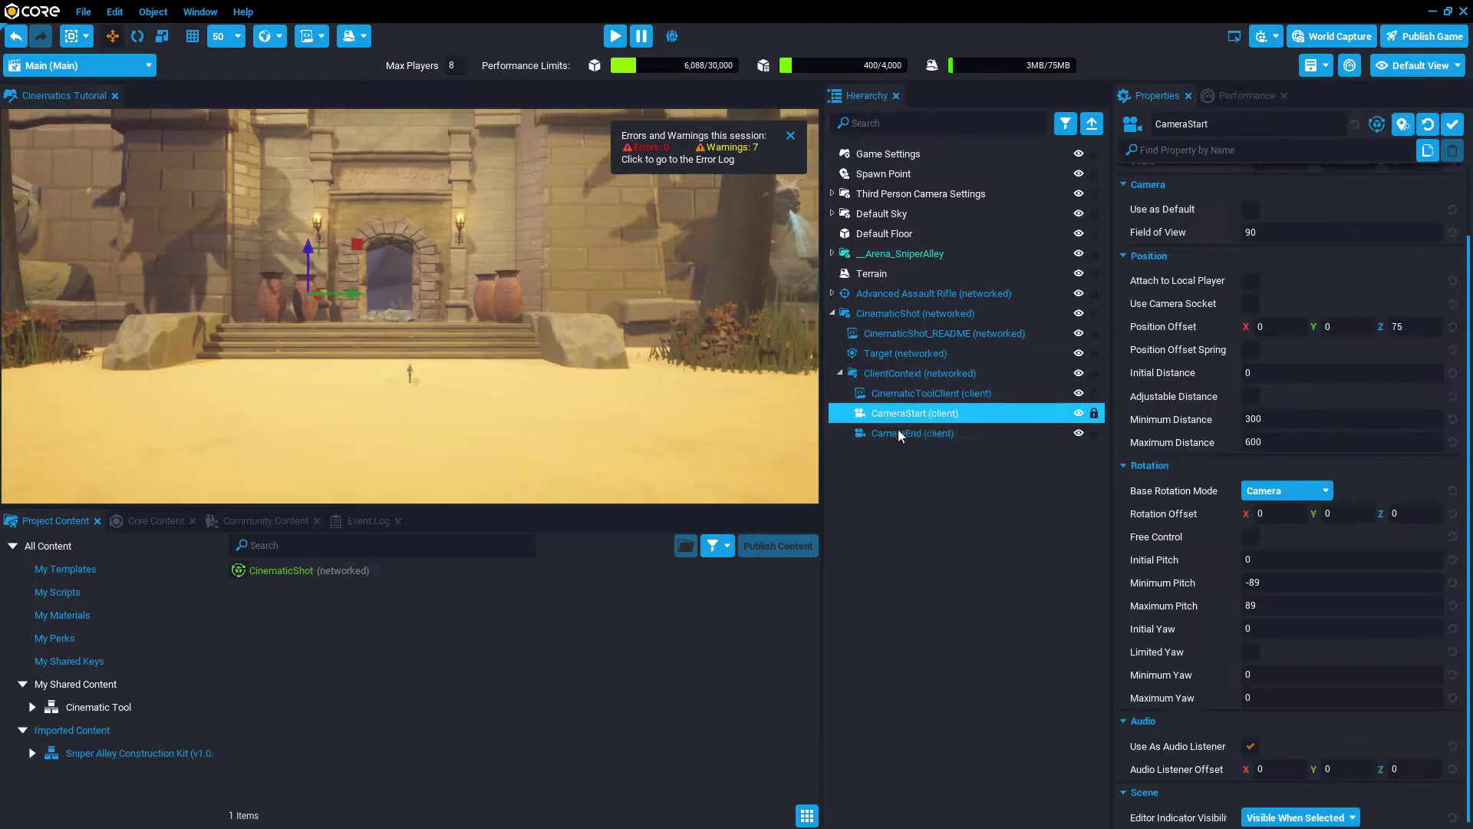
left_click(899, 433)
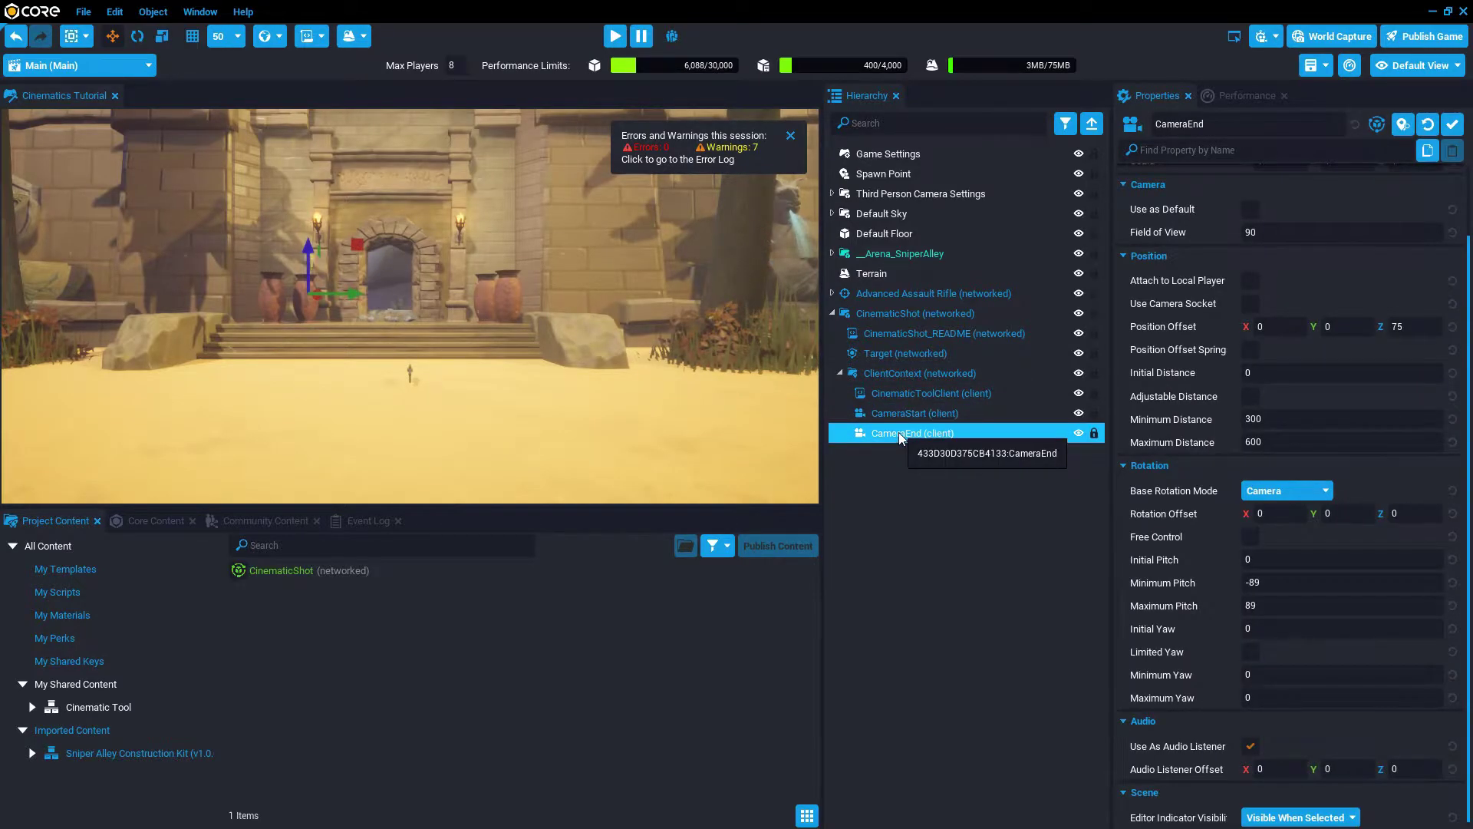
left_click(906, 413, "ctrl")
left_click(1305, 232)
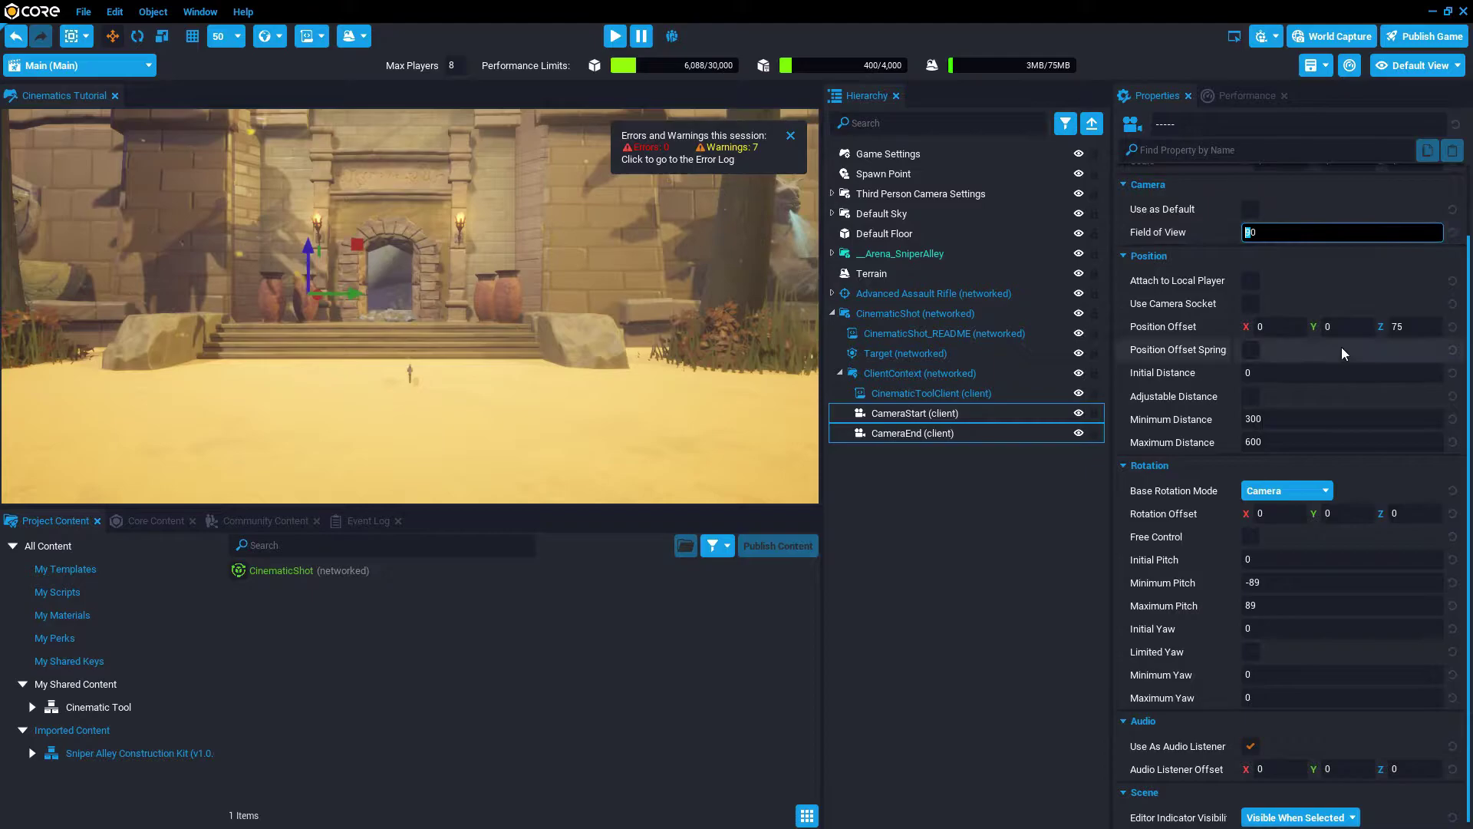
type("8")
key("Return")
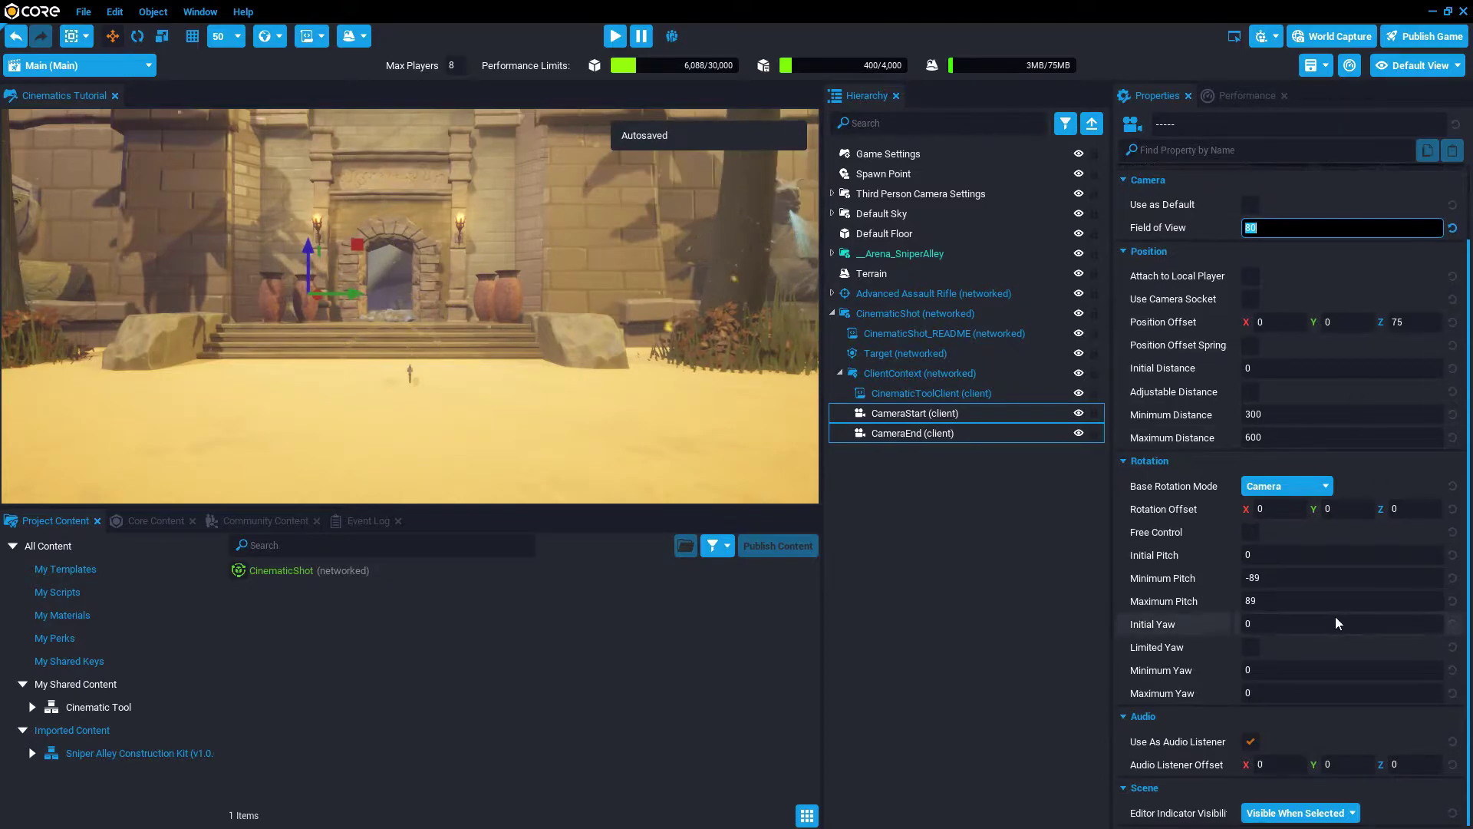
Set CinematicShot's Duration to 10 and enable its UseEaseFunction option
left_click(890, 313)
left_click(1259, 652)
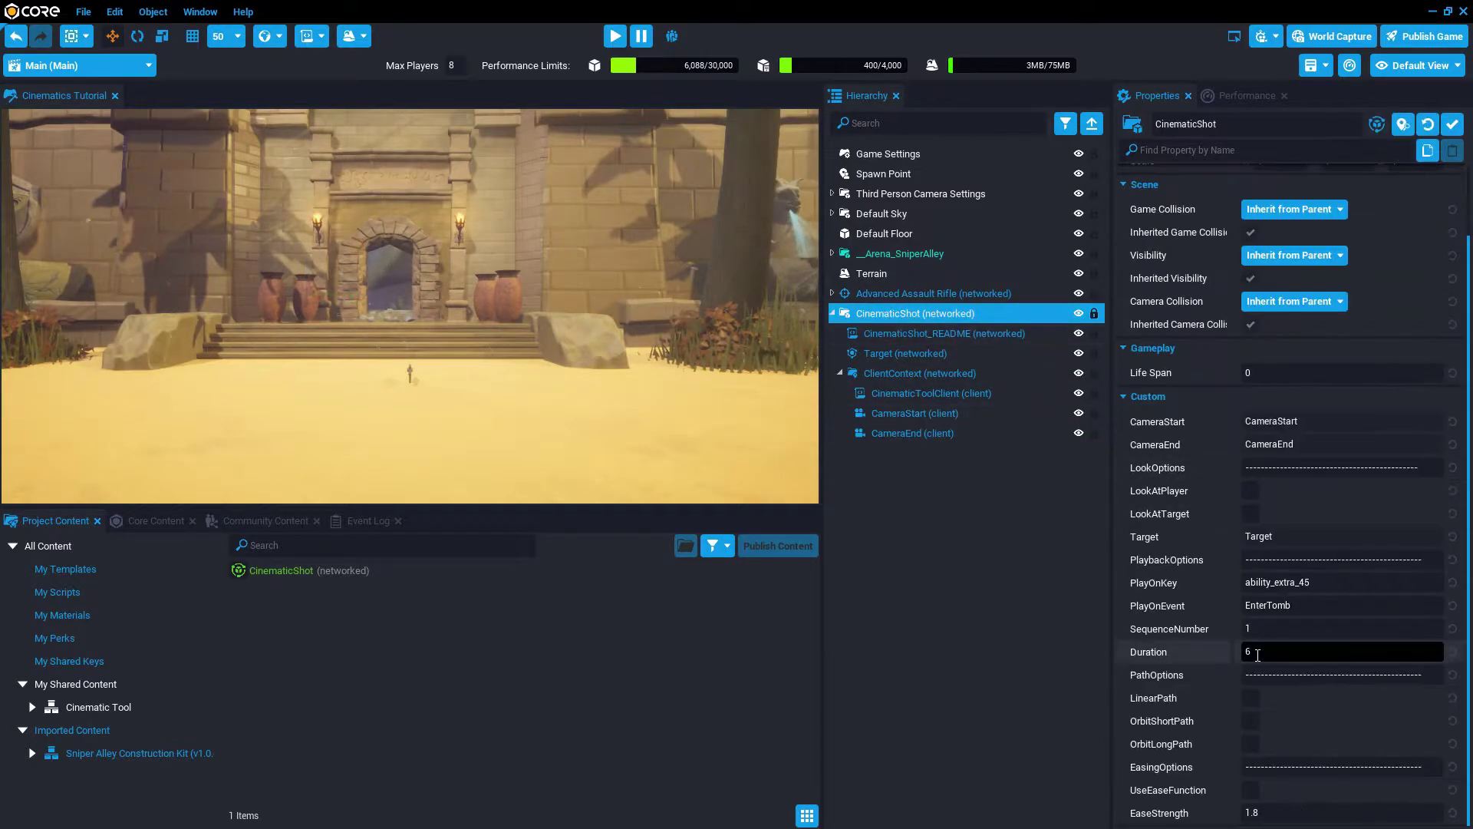
key("BackSpace")
type("10")
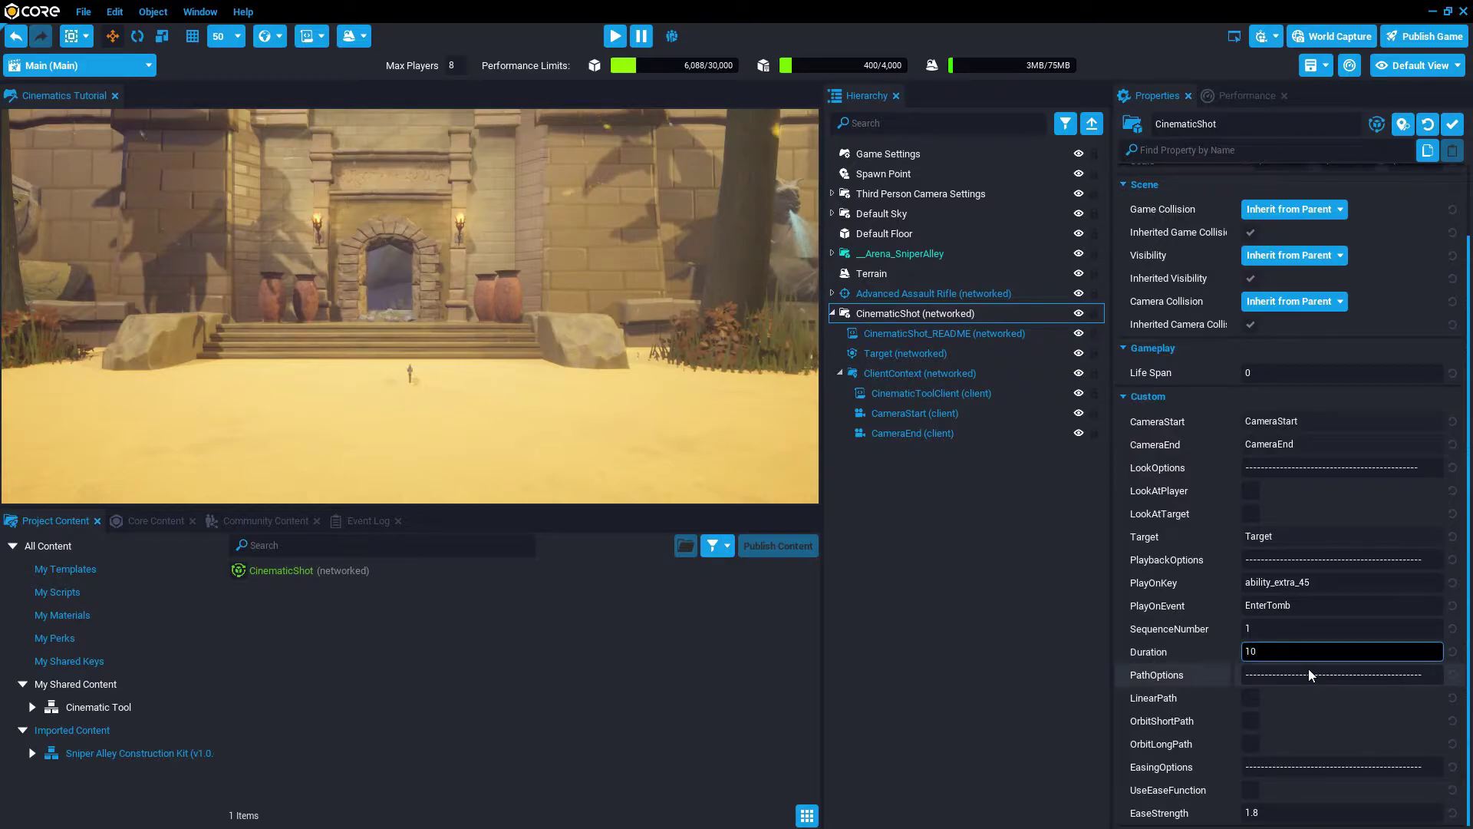
key("Return")
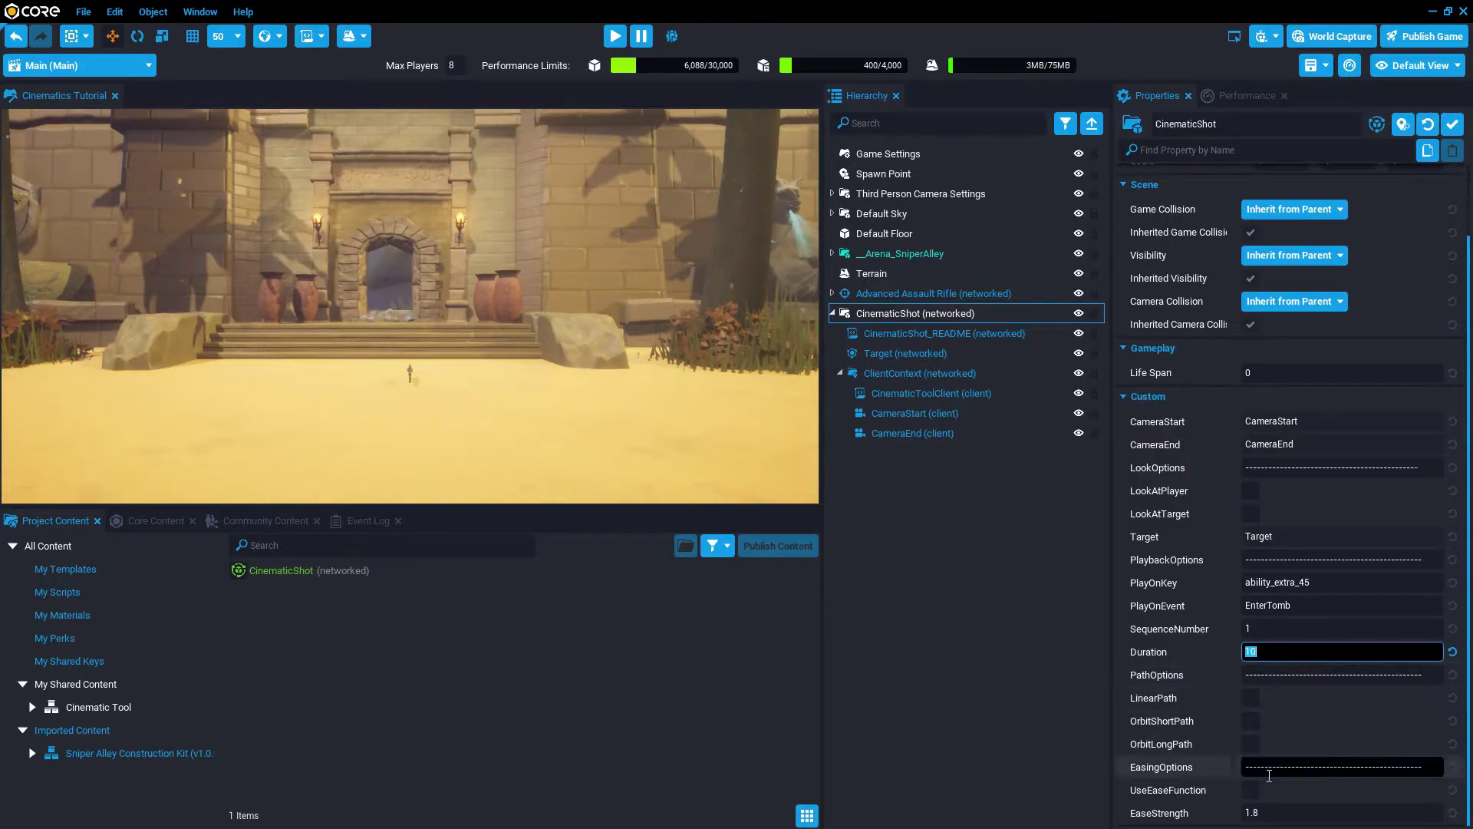
left_click(1251, 791)
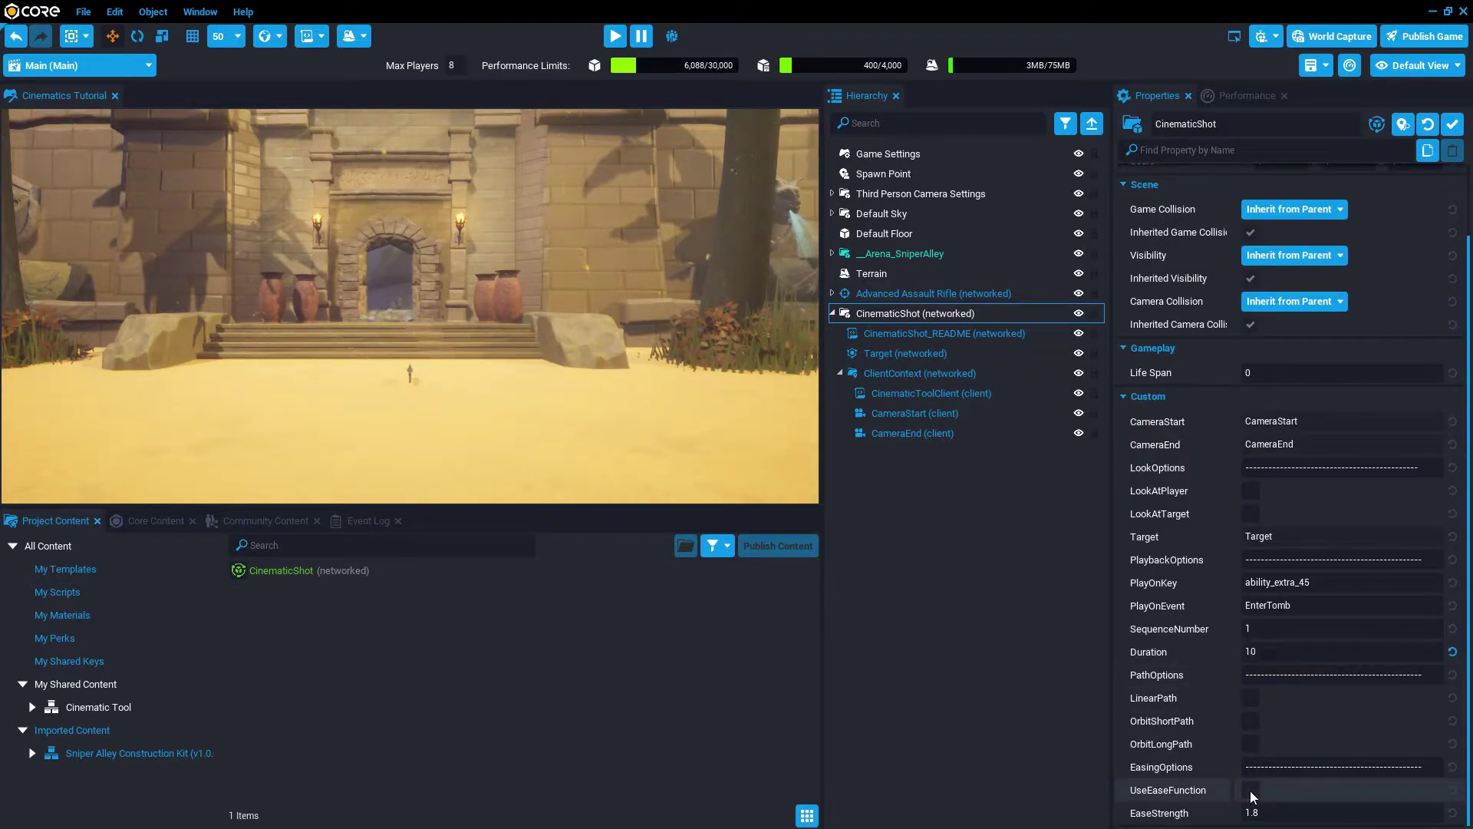
left_click(1250, 790)
left_click(937, 508)
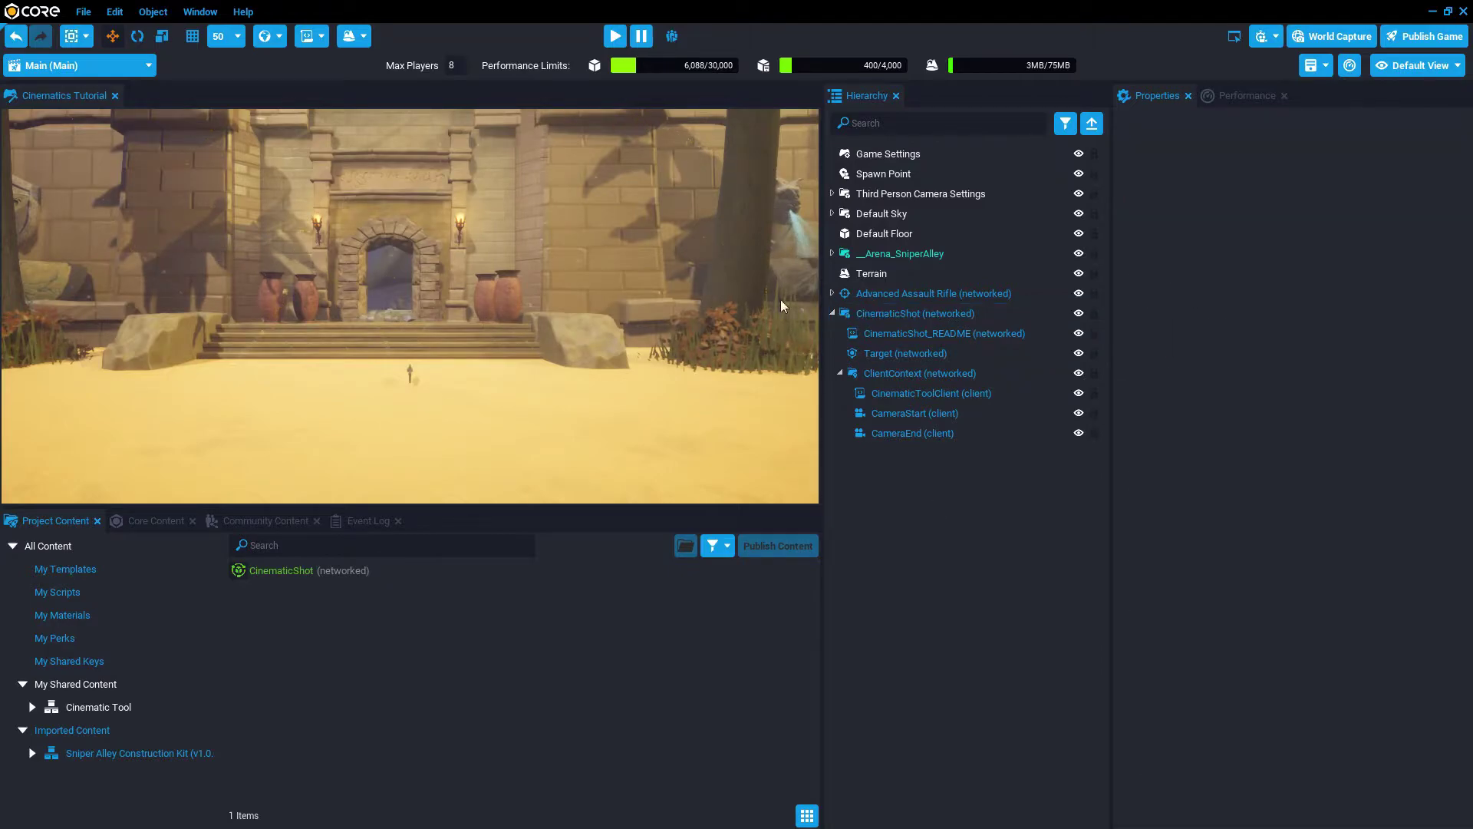
Preview the game at full screen to check the shot with its longer duration and easing
left_click(615, 35)
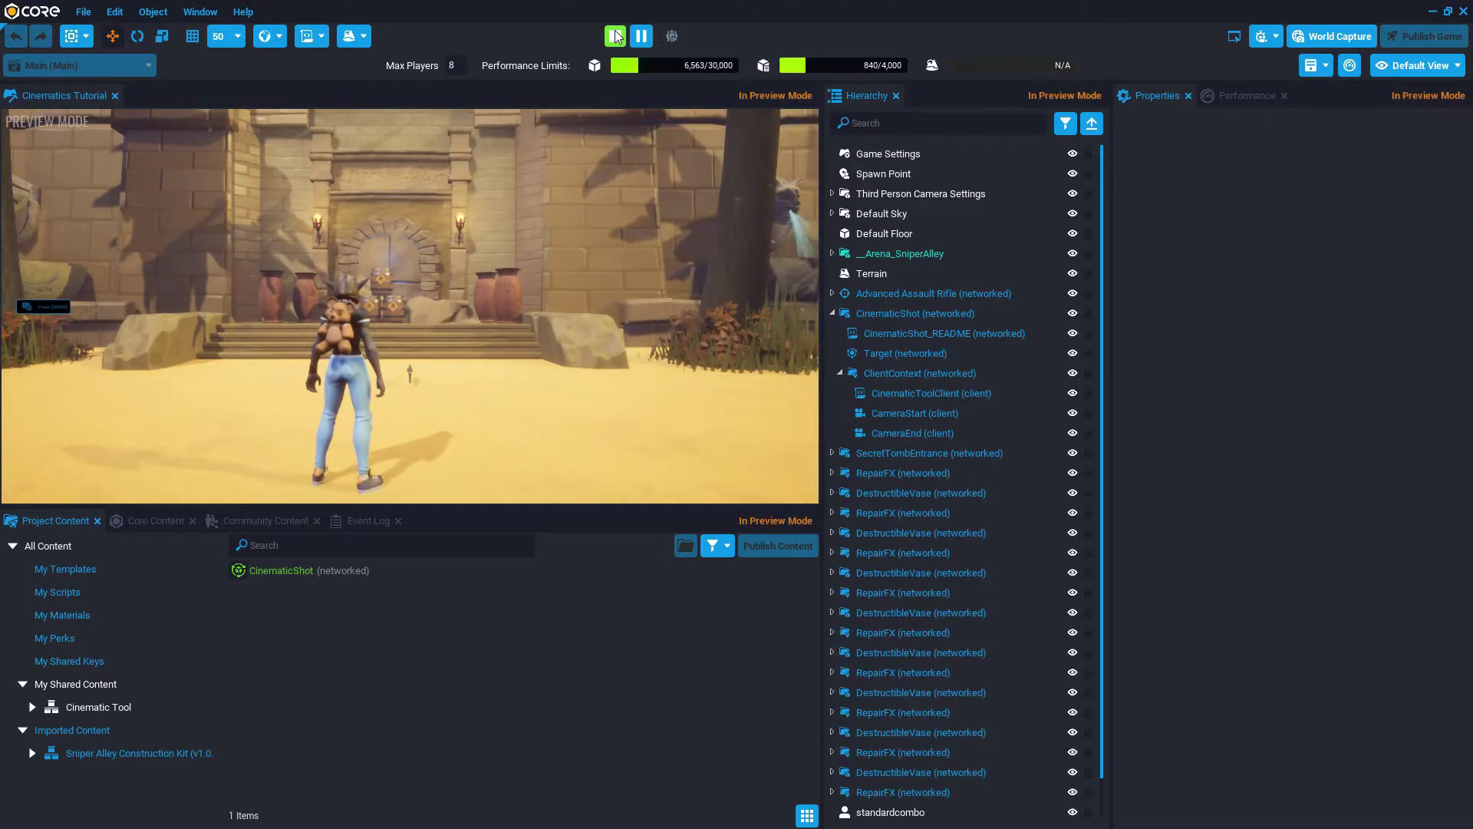
key("F11")
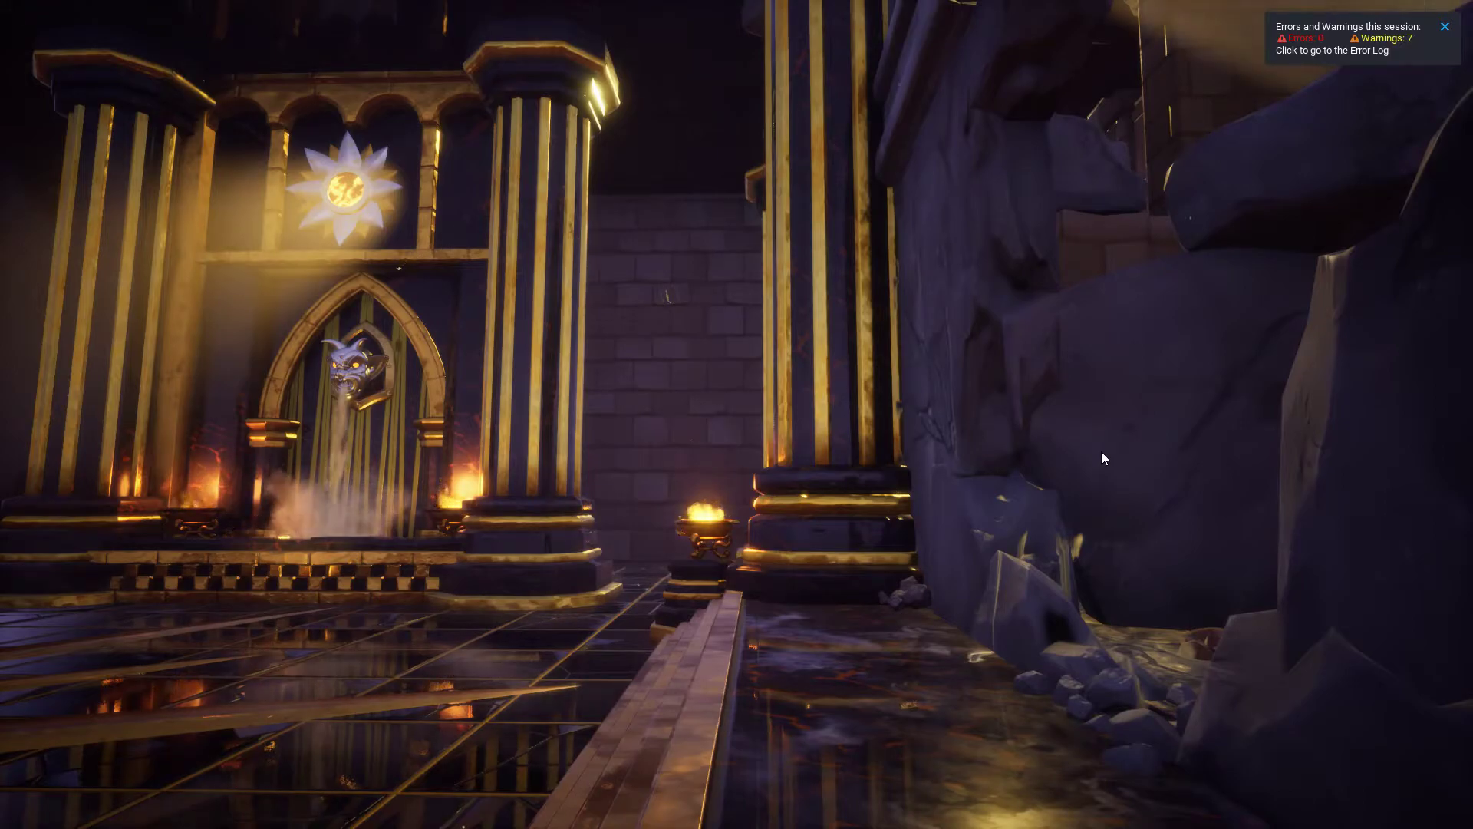
left_click(1102, 451)
key("F11")
Select CameraStart inside CinematicShot's ClientContext and try rotating it slightly in world space
left_click(1092, 123)
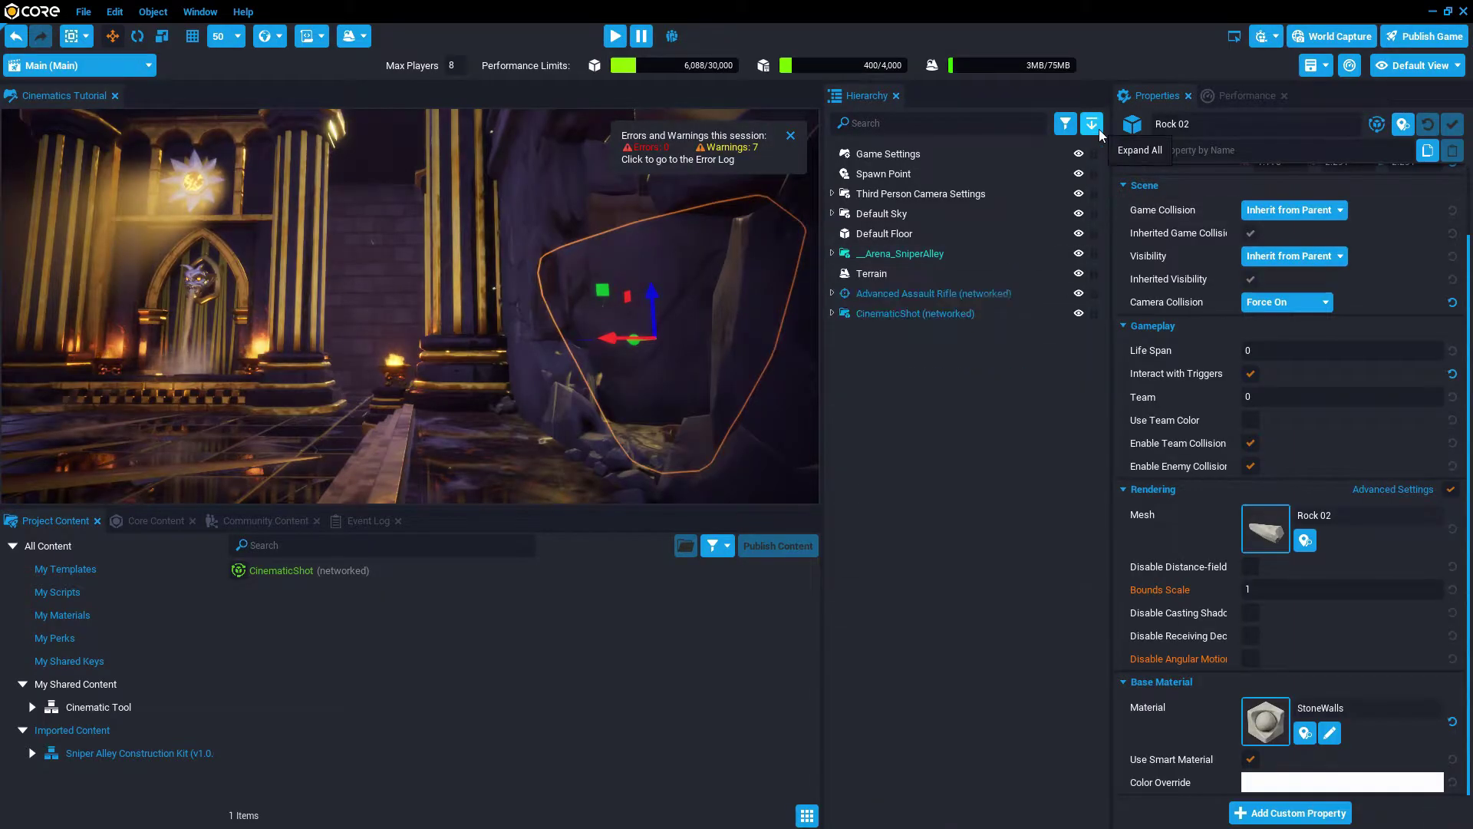
left_click(832, 313)
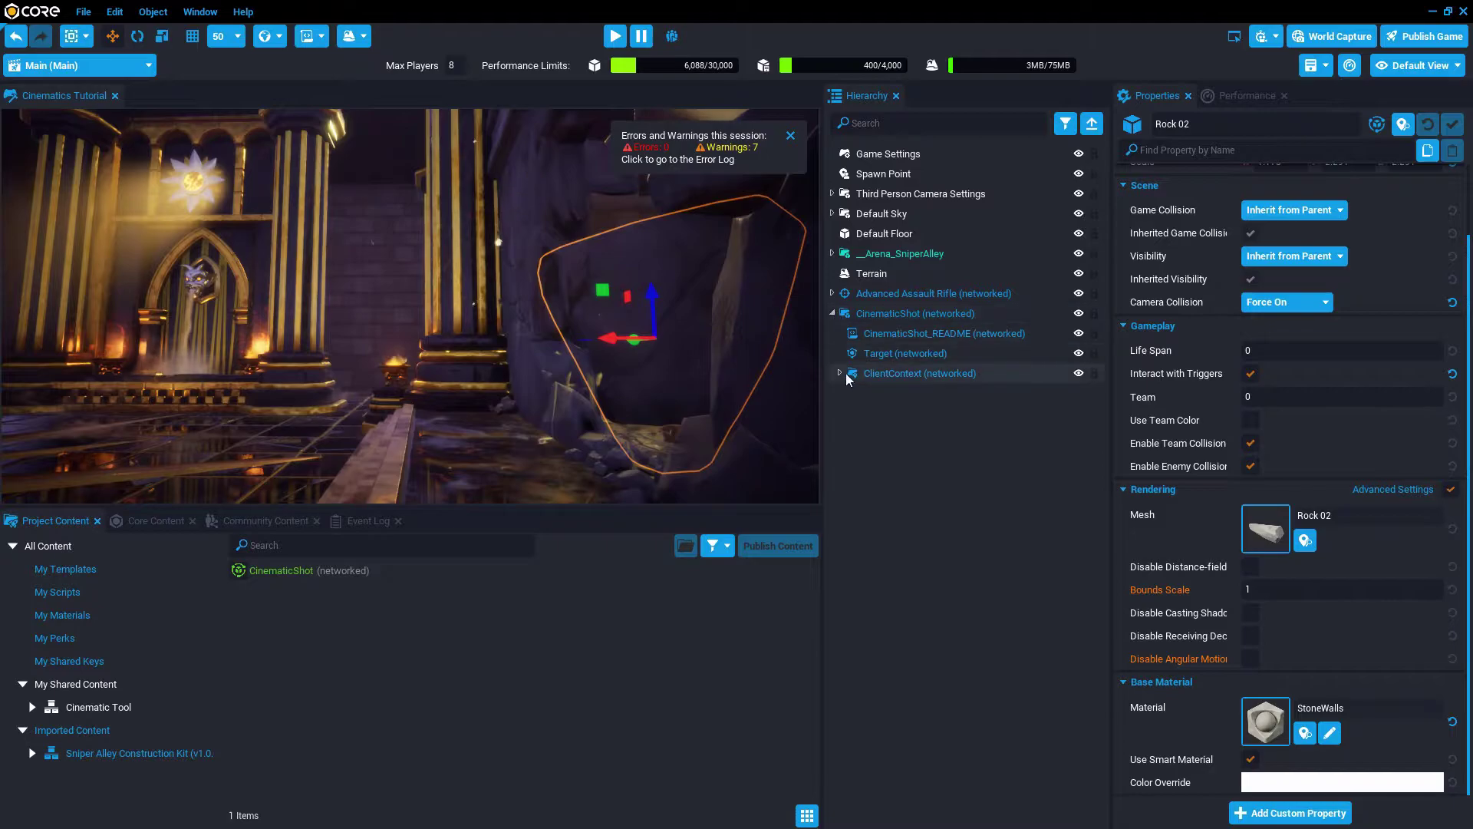
left_click(840, 373)
double_click(891, 415)
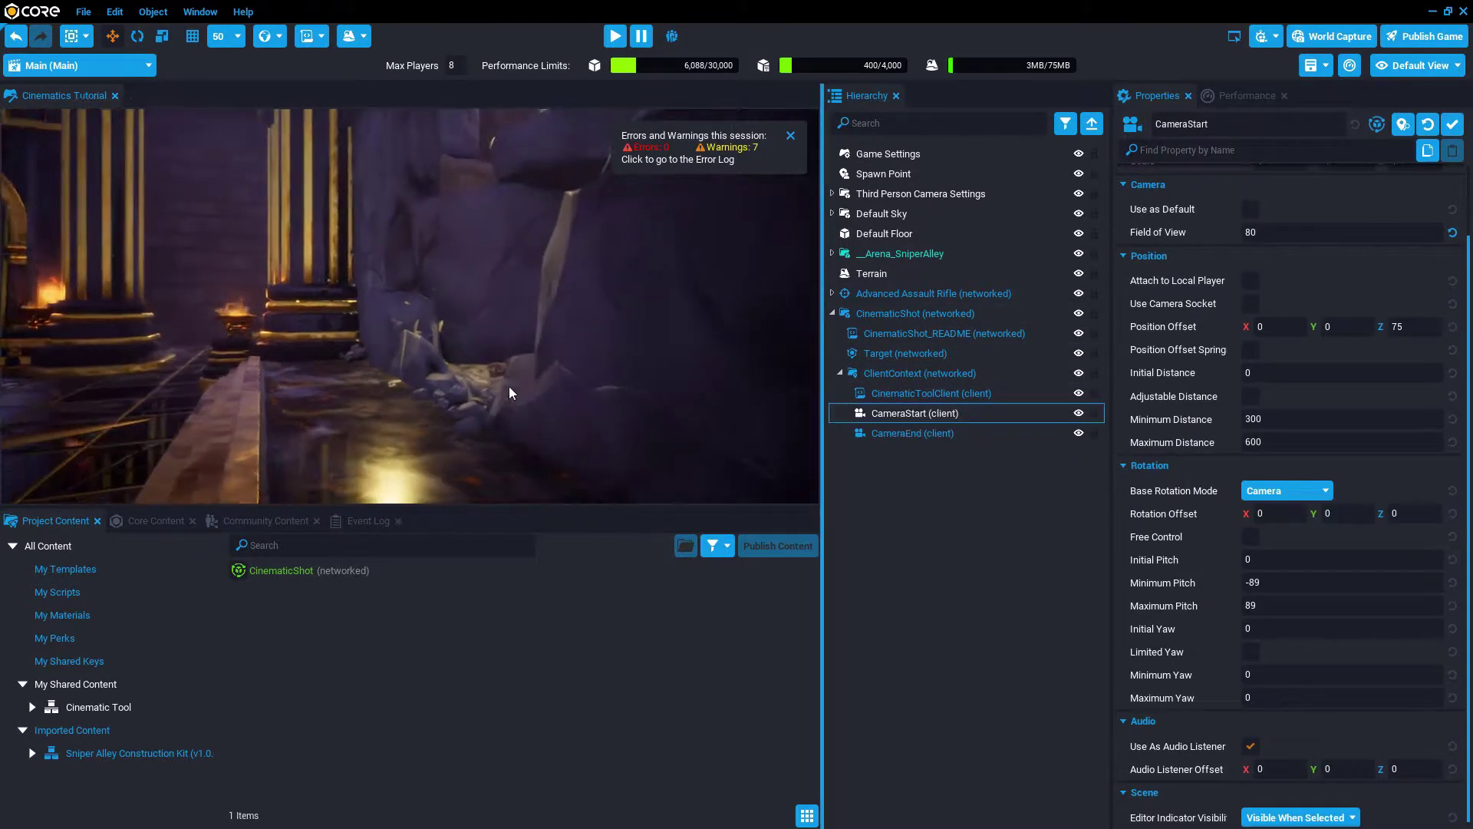
key("v")
left_click_drag(528, 385, 421, 390, "alt")
key("e")
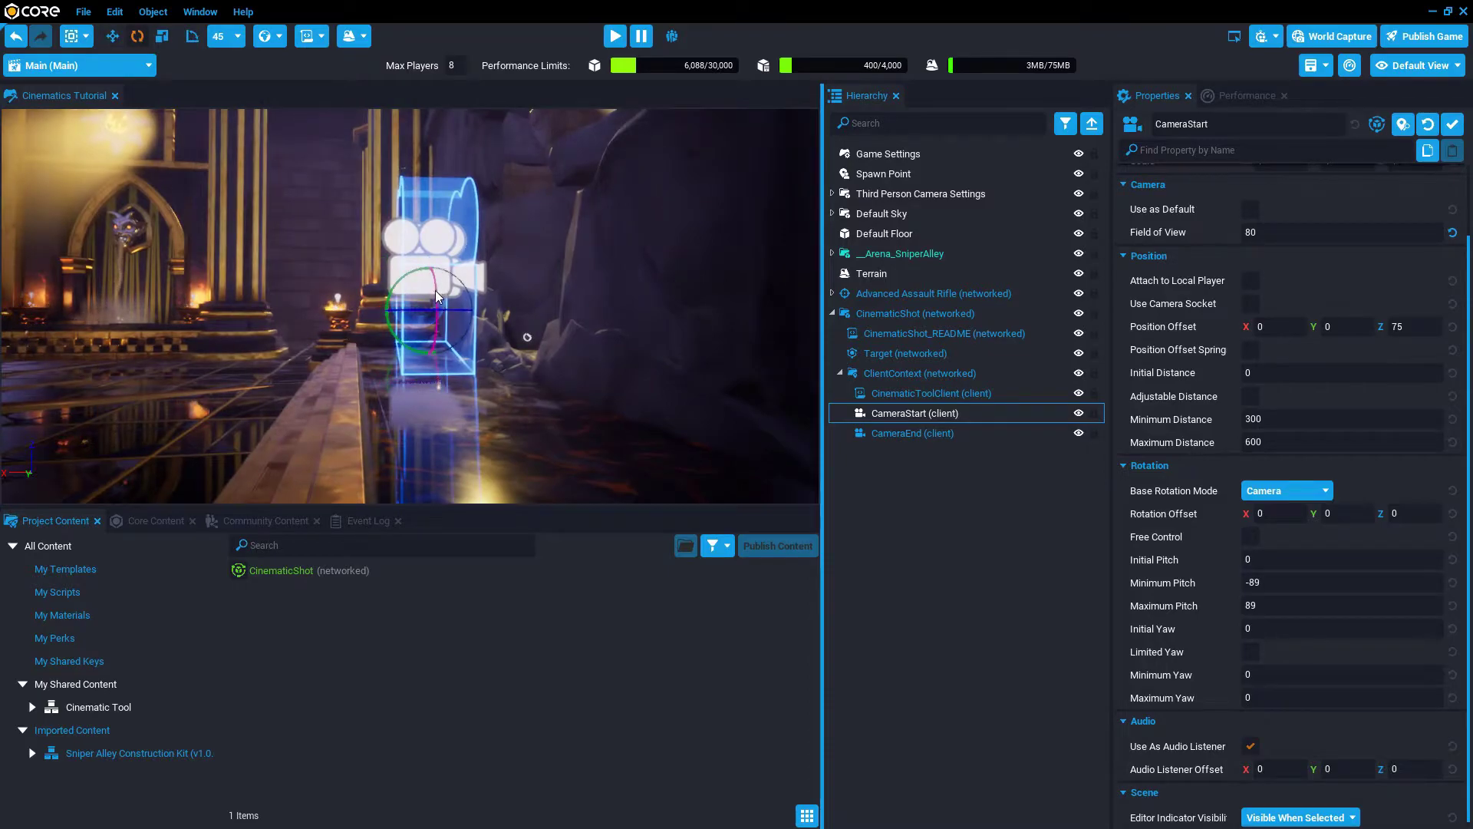
left_click_drag(436, 293, 436, 288)
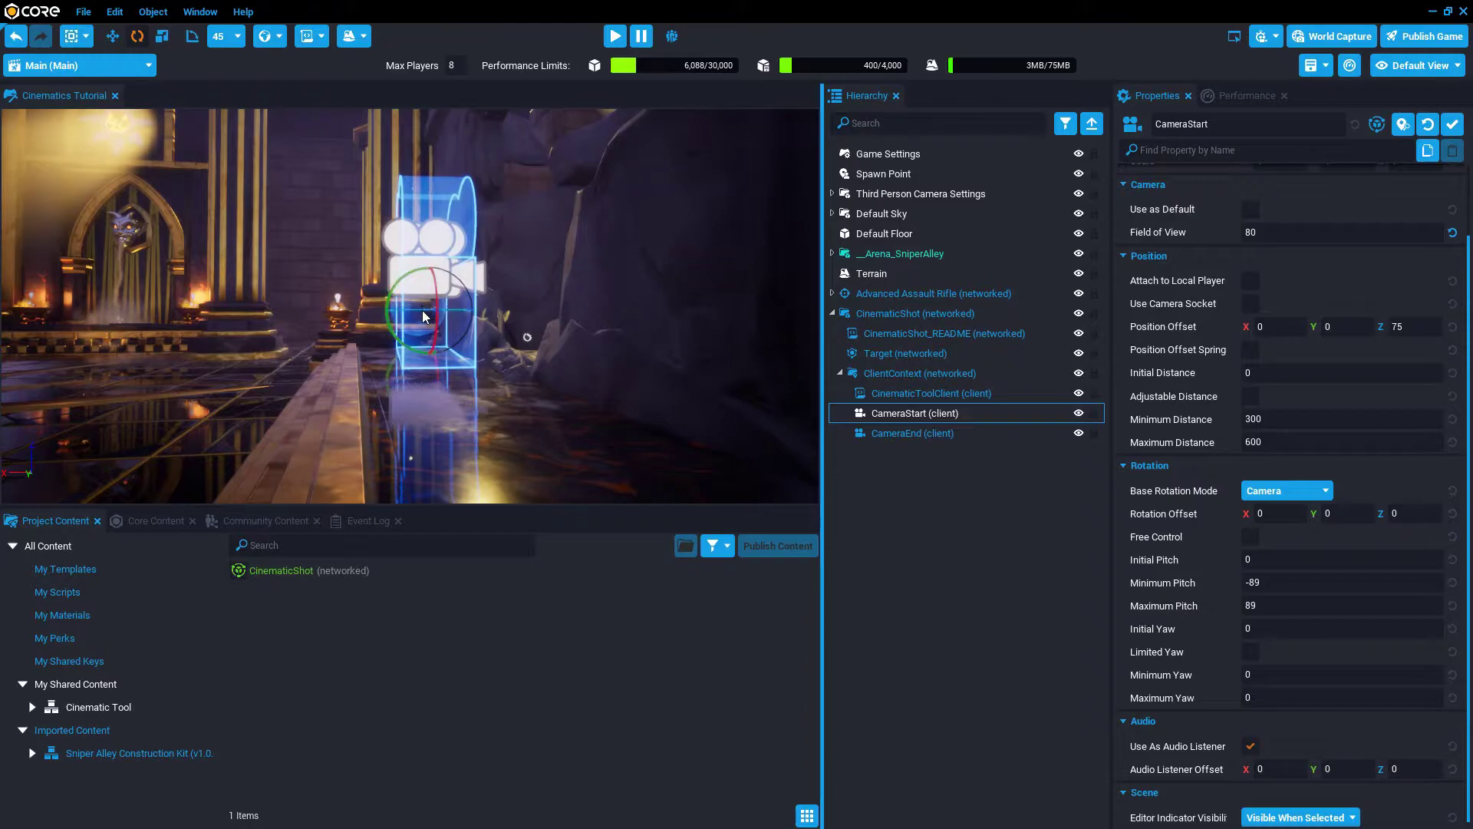
Switch the transform to local space and tilt CameraStart slightly about its Y axis
key("t")
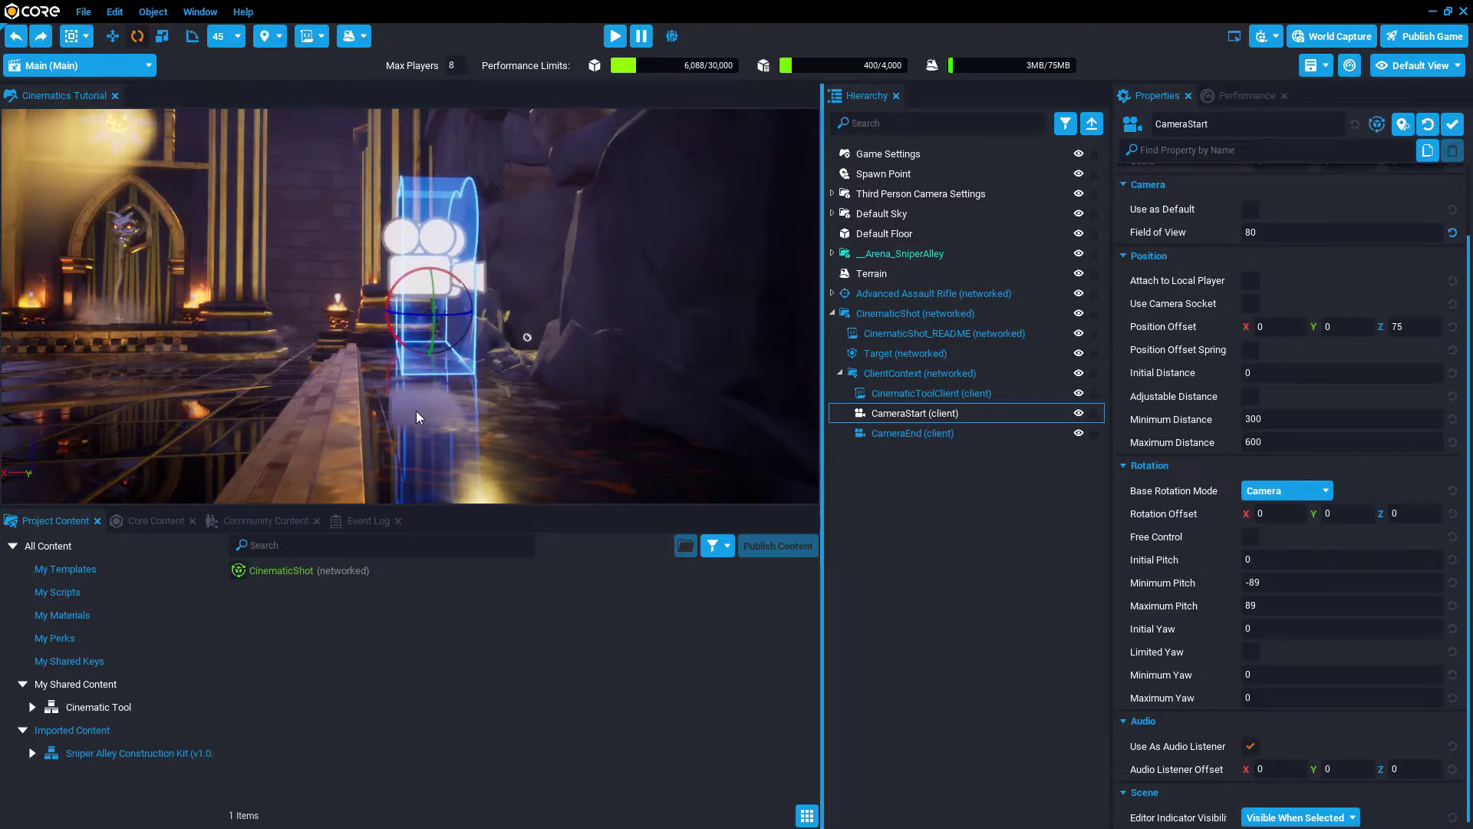
right_click_drag(403, 413, 399, 405)
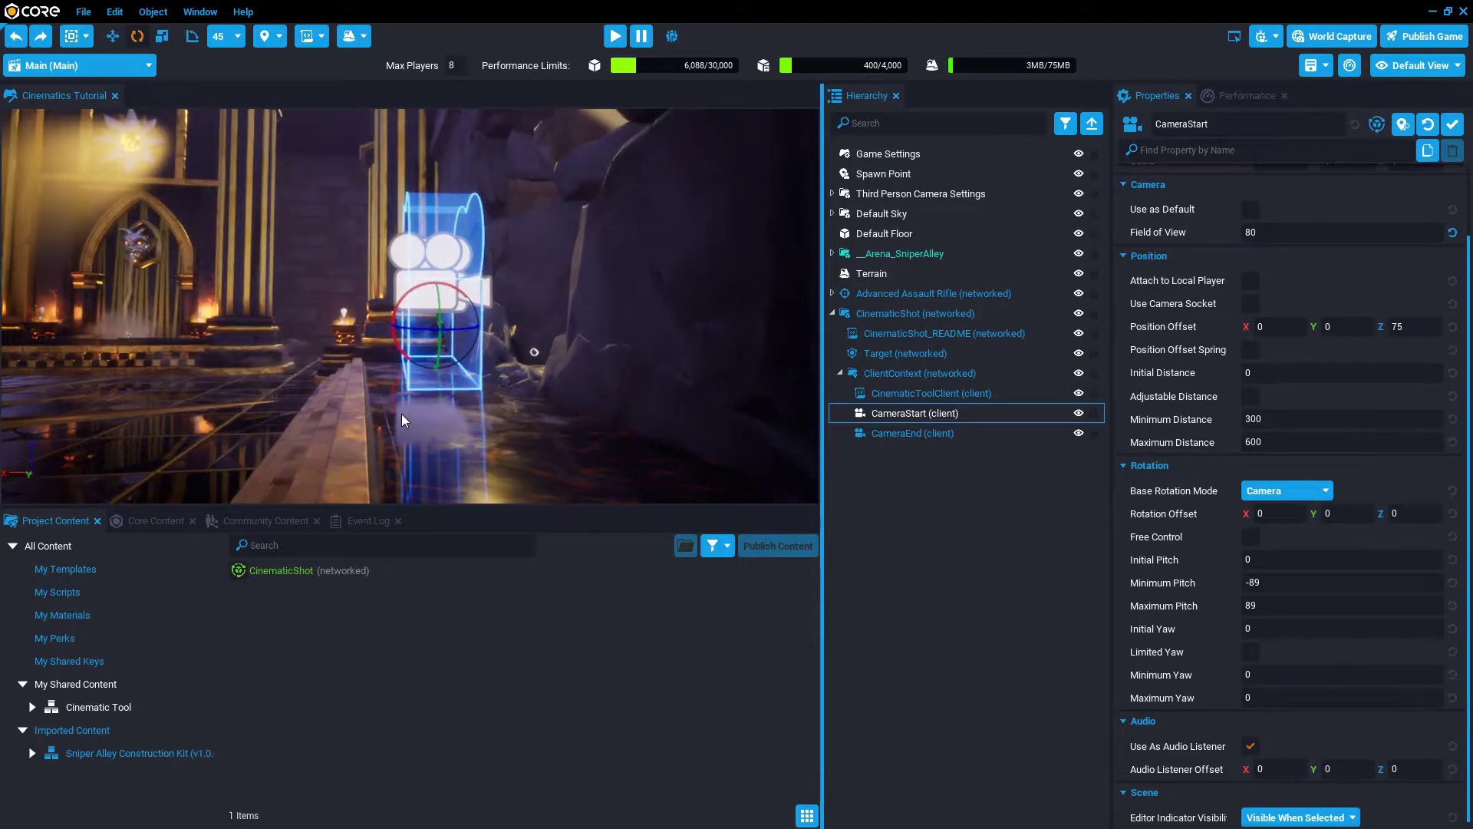
key("t")
key("t")
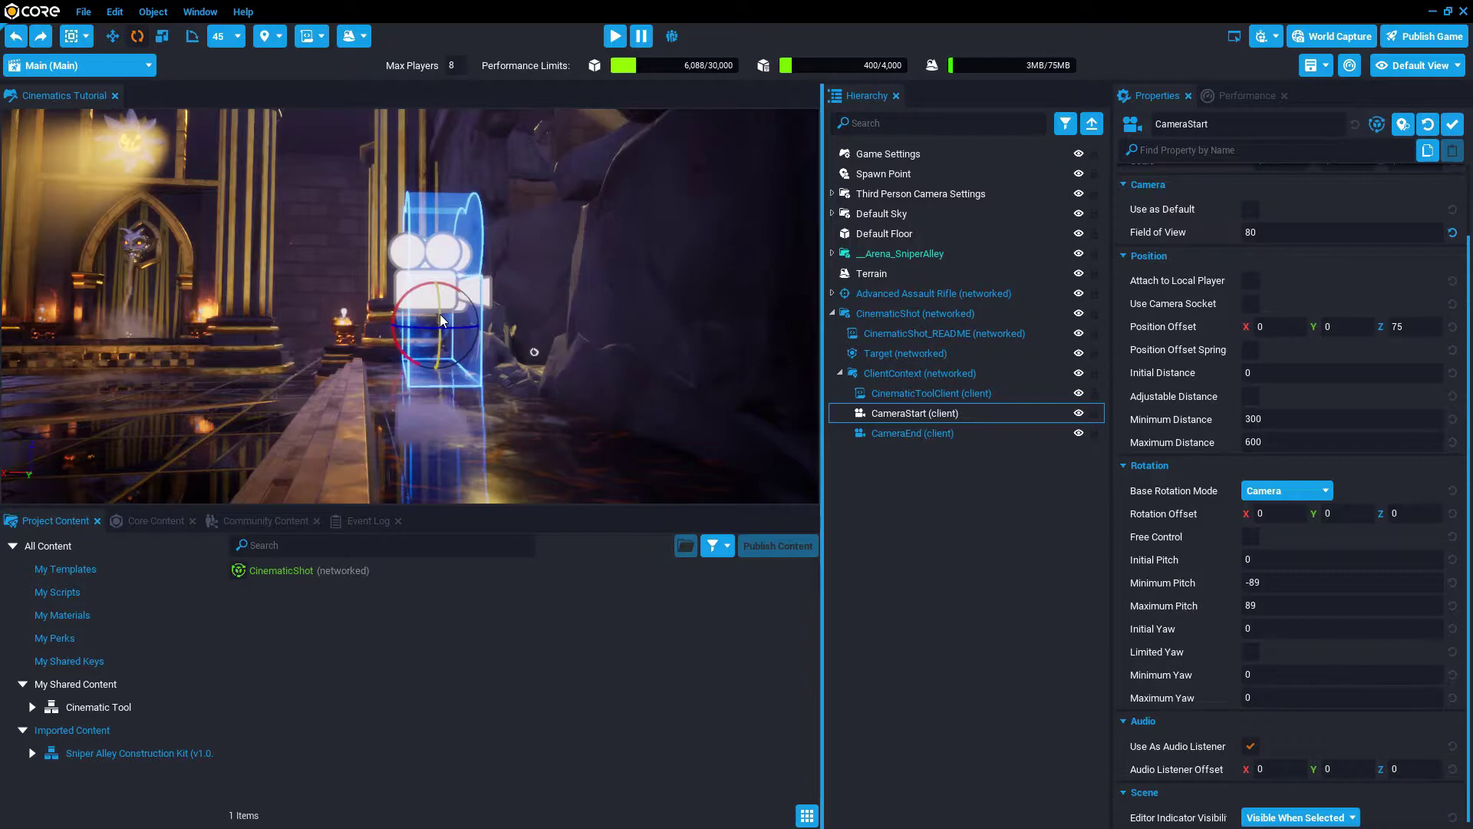
left_click_drag(439, 311, 437, 316)
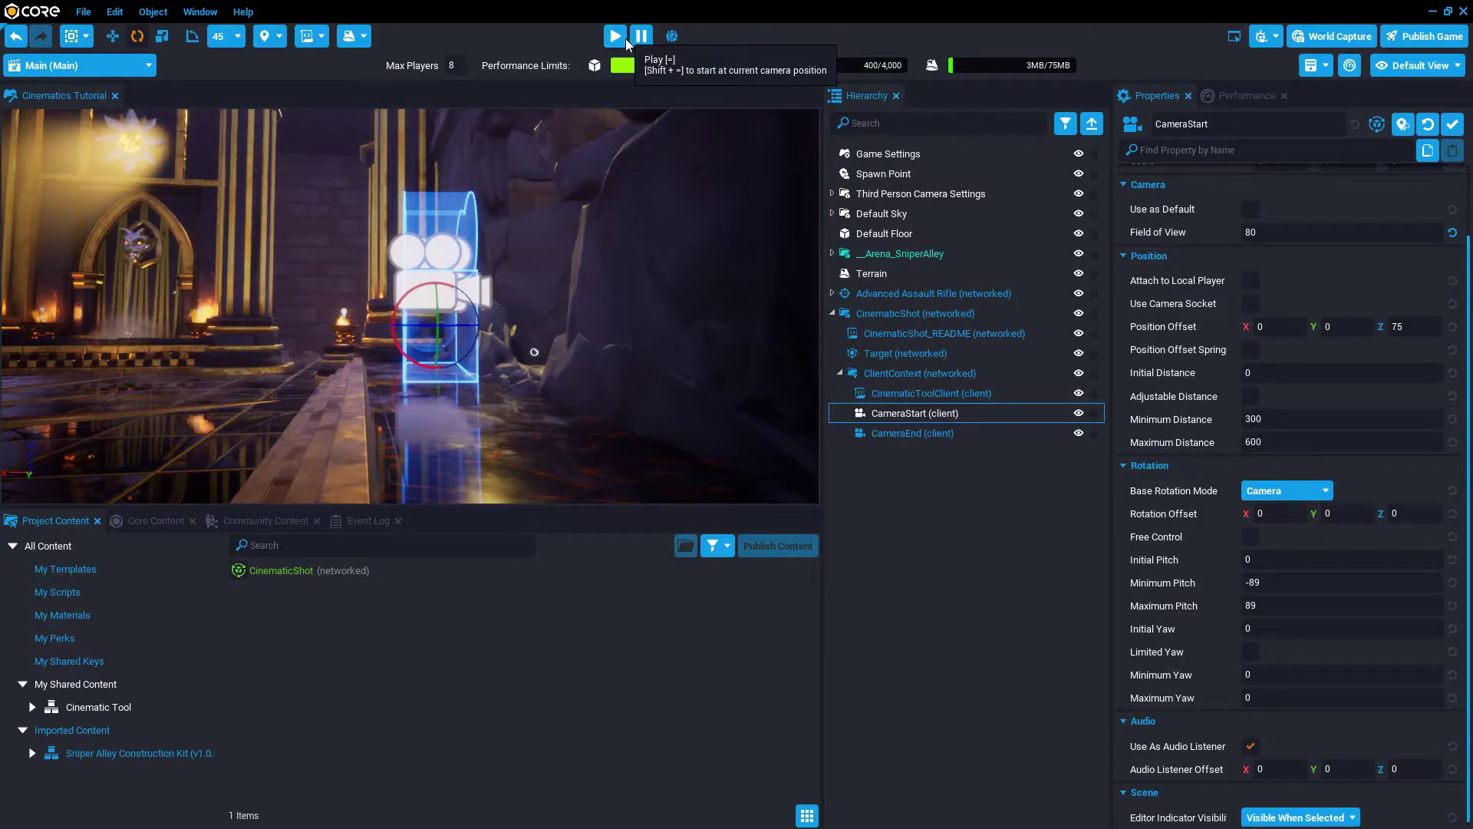
Preview the game at full screen to check the shot with CameraStart's adjusted tilt
left_click(624, 47)
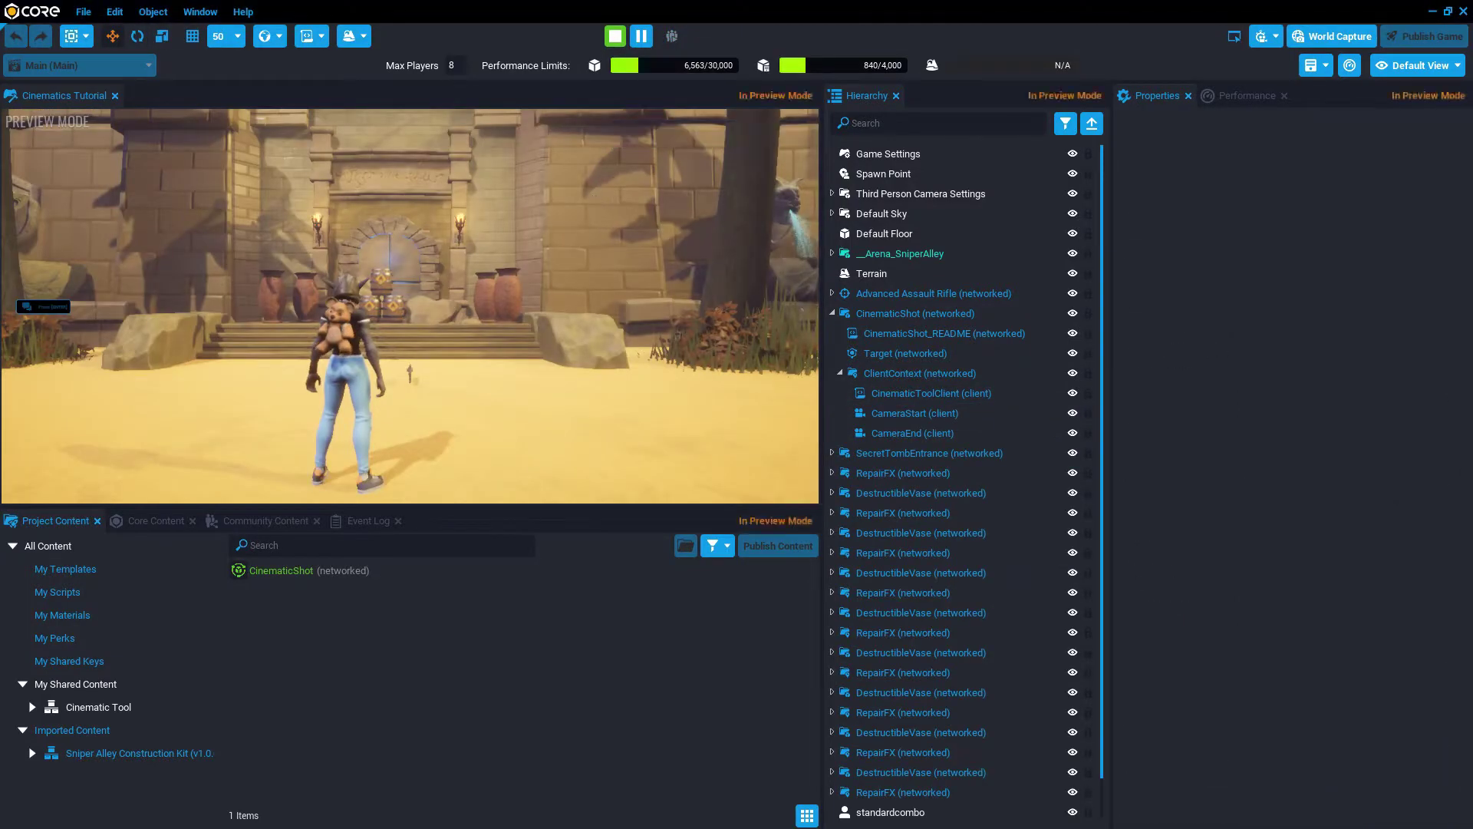
key("F11")
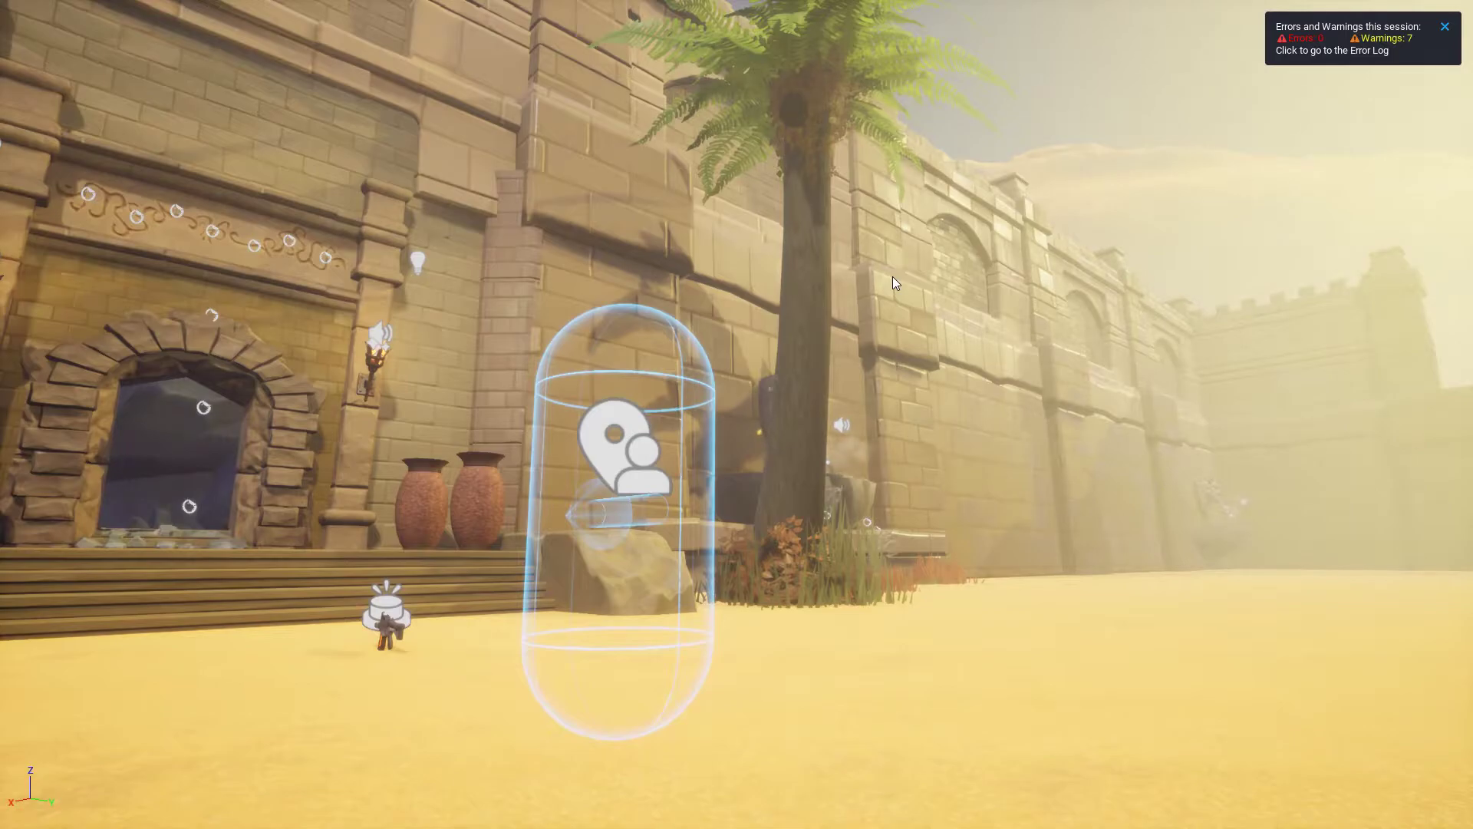
left_click(943, 429)
key("F11")
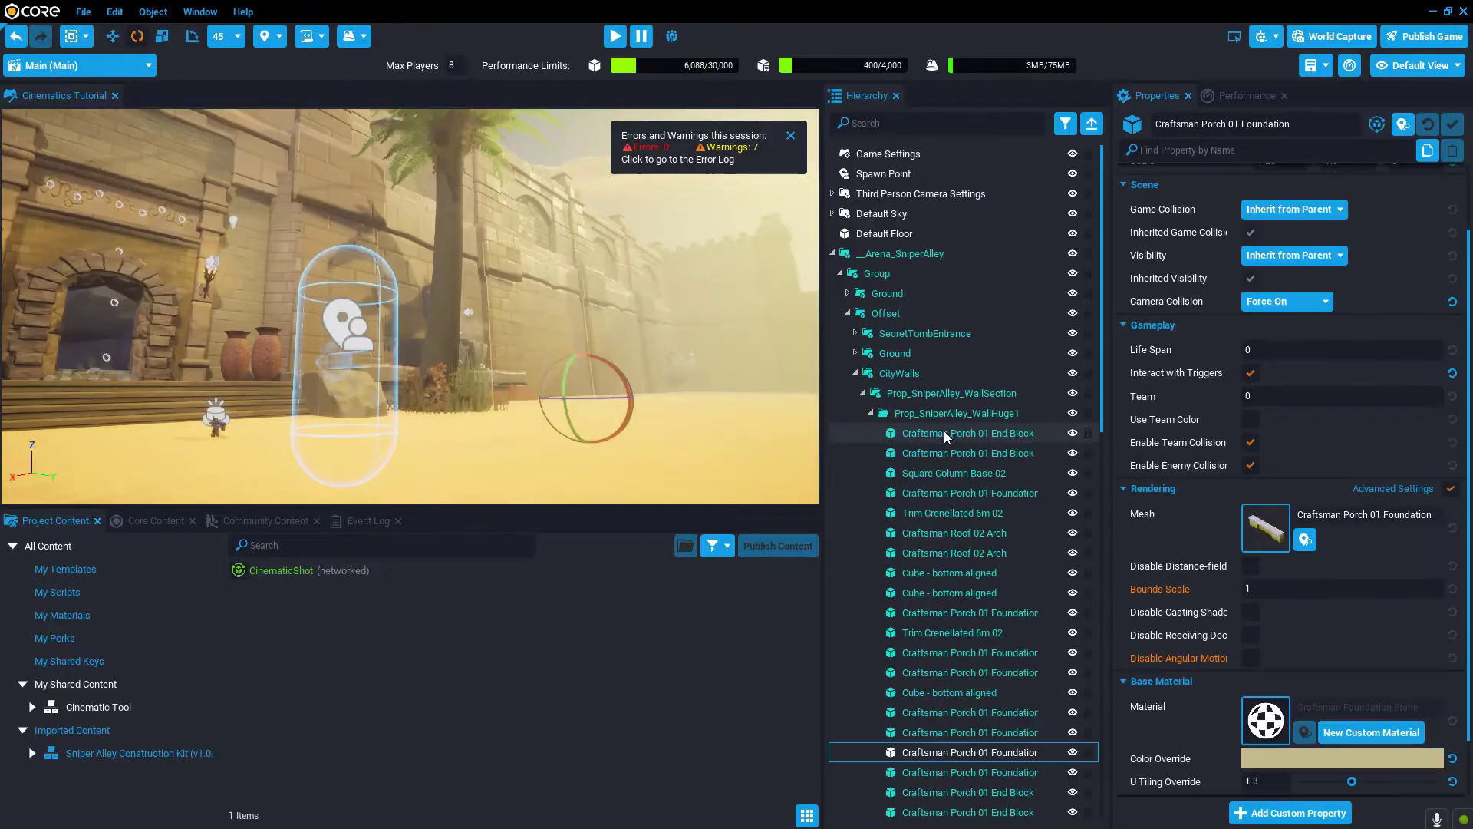
Duplicate the CinematicShot template and expand the copy's ClientContext to reach its cameras
left_click(1090, 125)
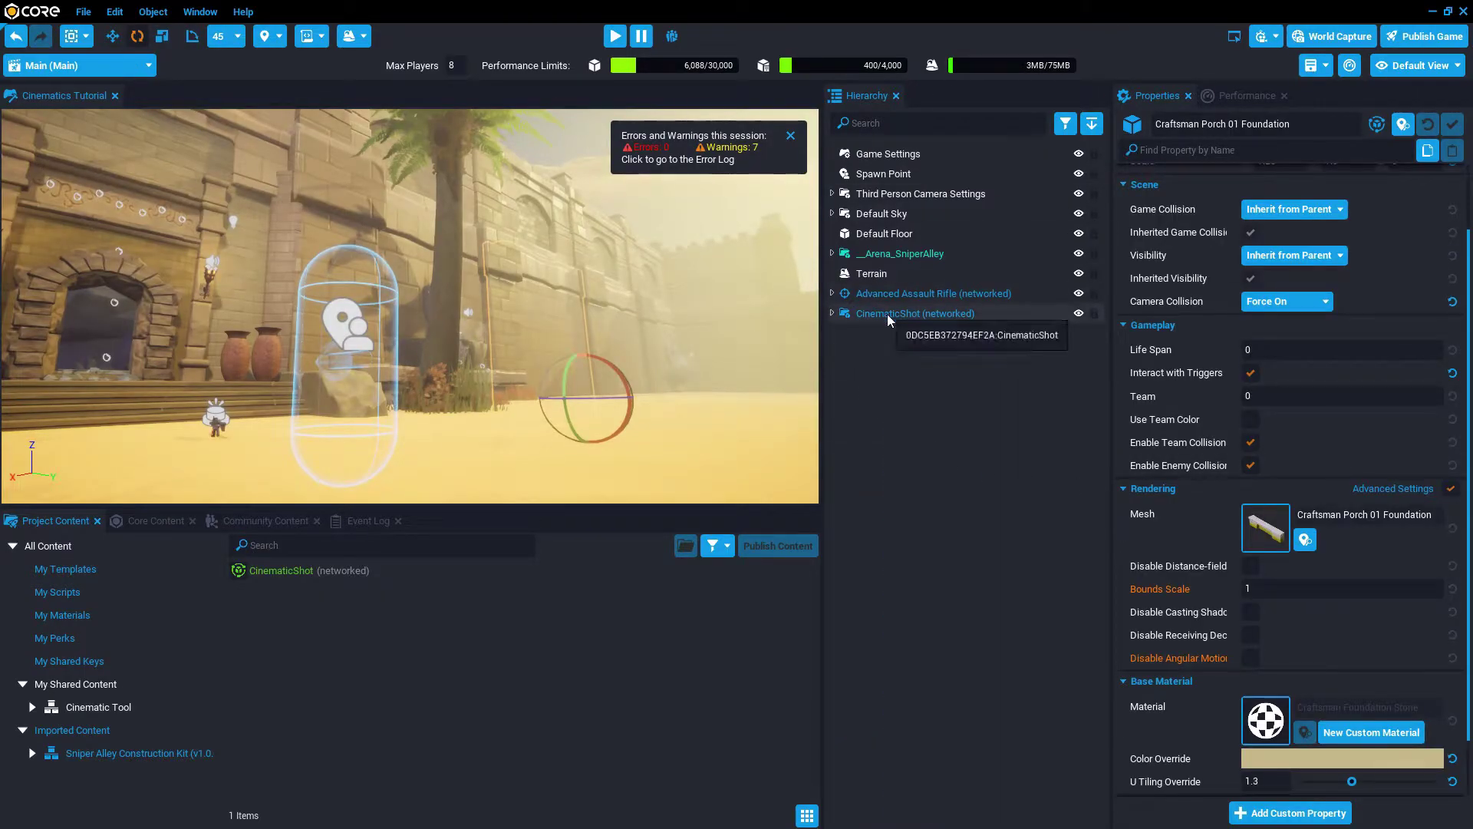
left_click(887, 314)
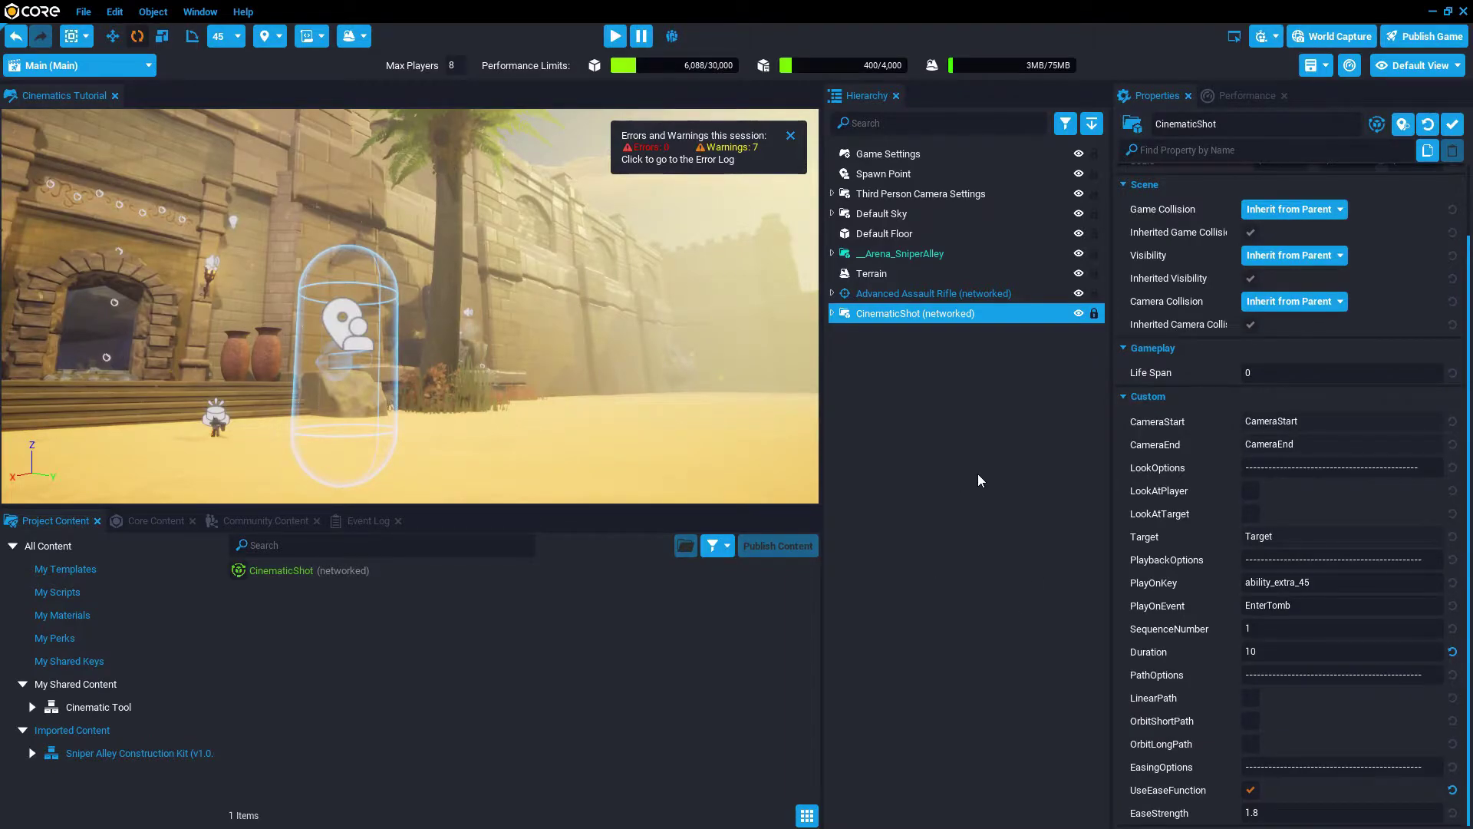
key("ctrl+w")
left_click(831, 333)
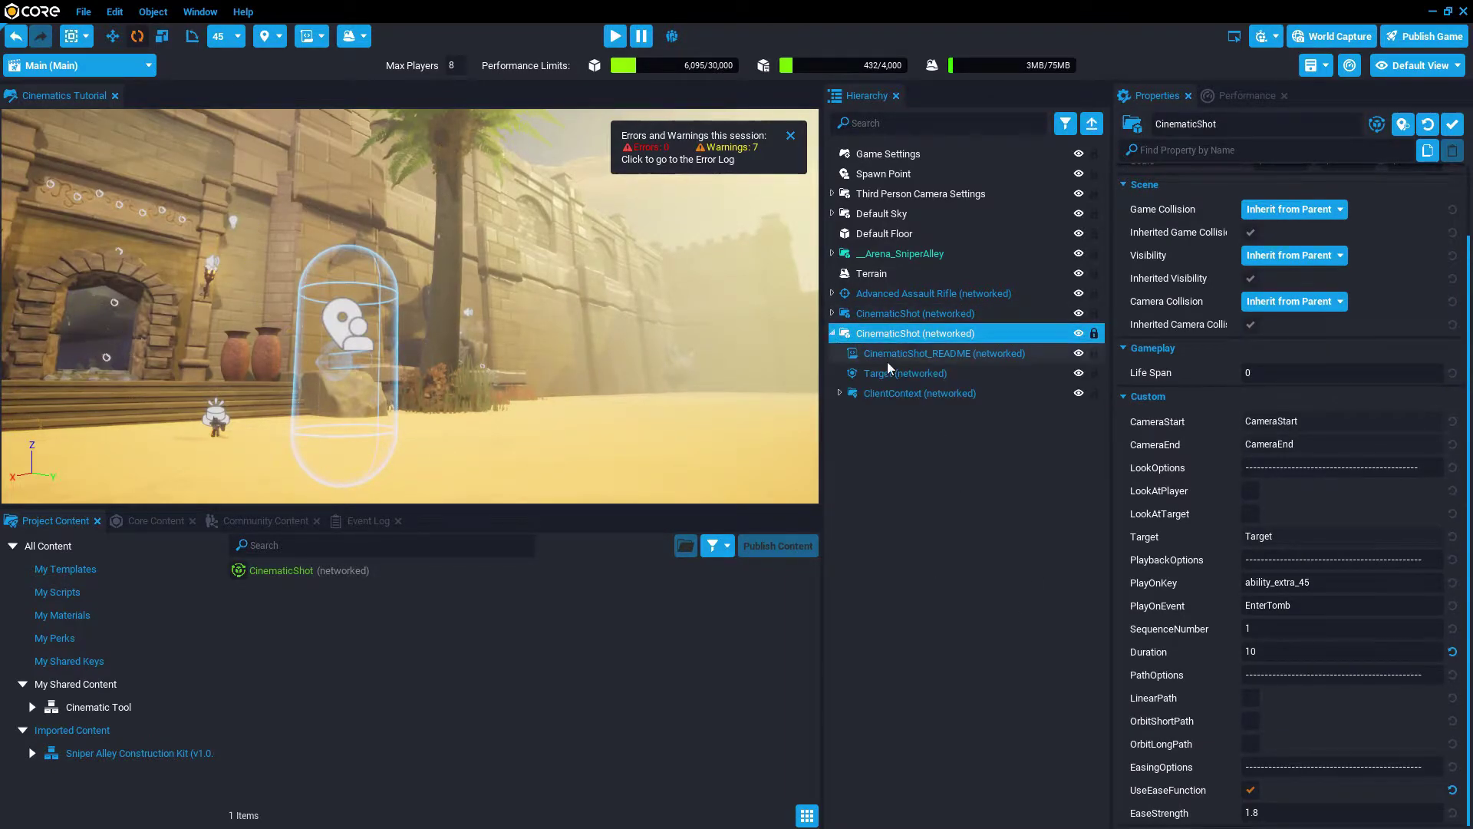
left_click(840, 393)
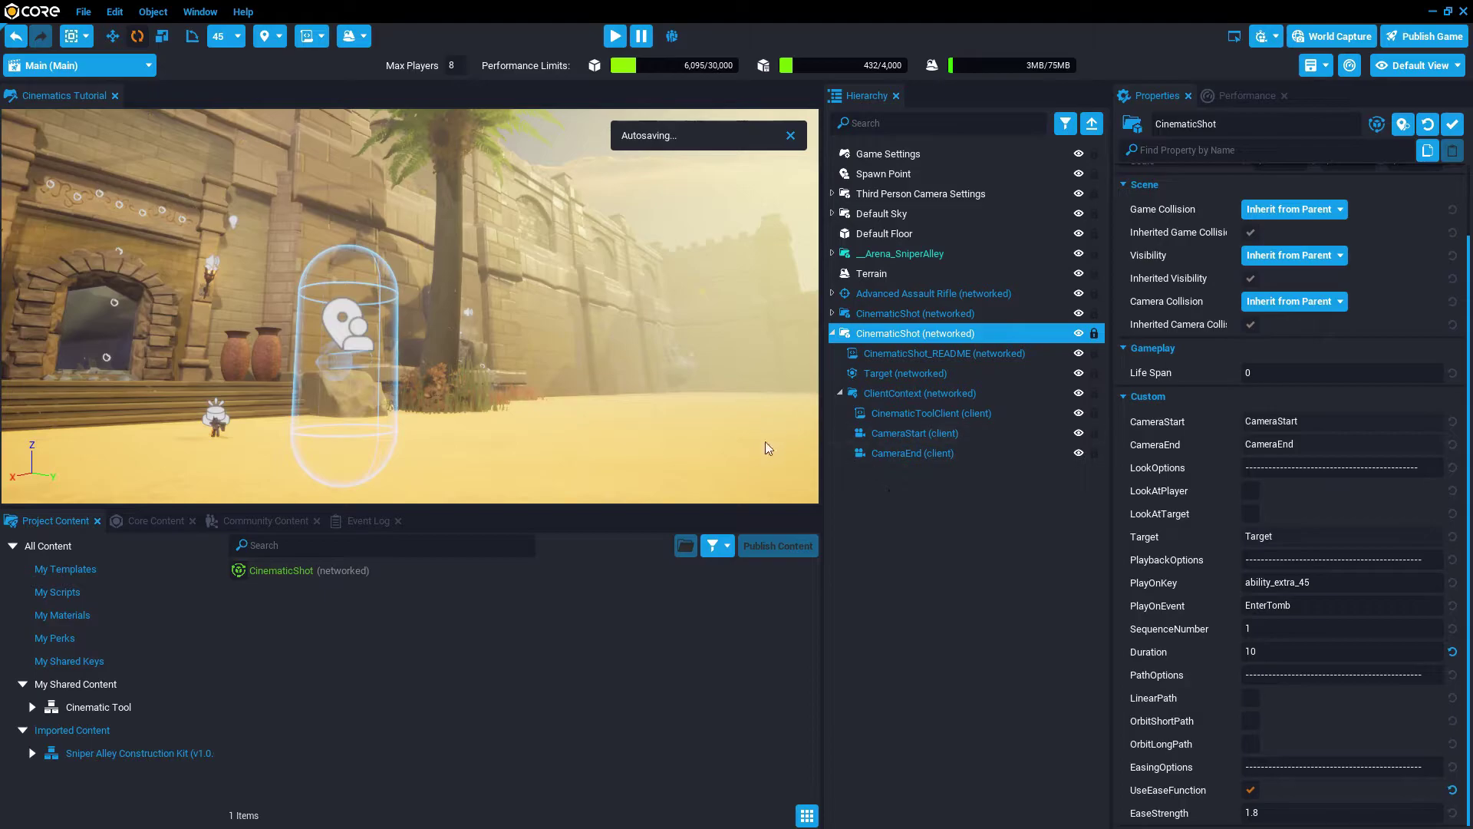
Move the duplicated shot's CameraStart to a view facing the golden ring portal, aligning its orientation with that view
double_click(904, 434)
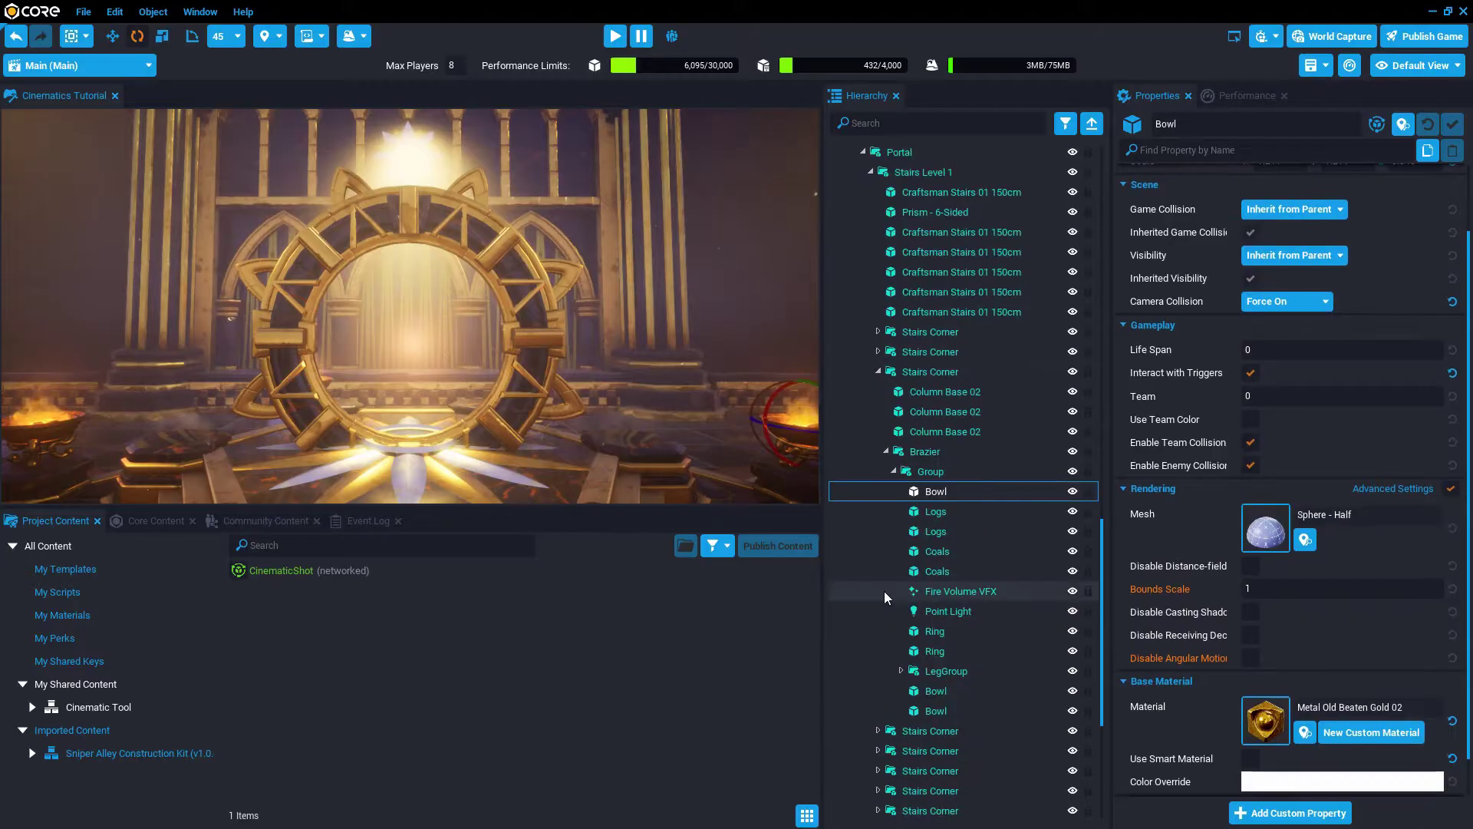
left_click(1092, 123)
left_click(833, 332)
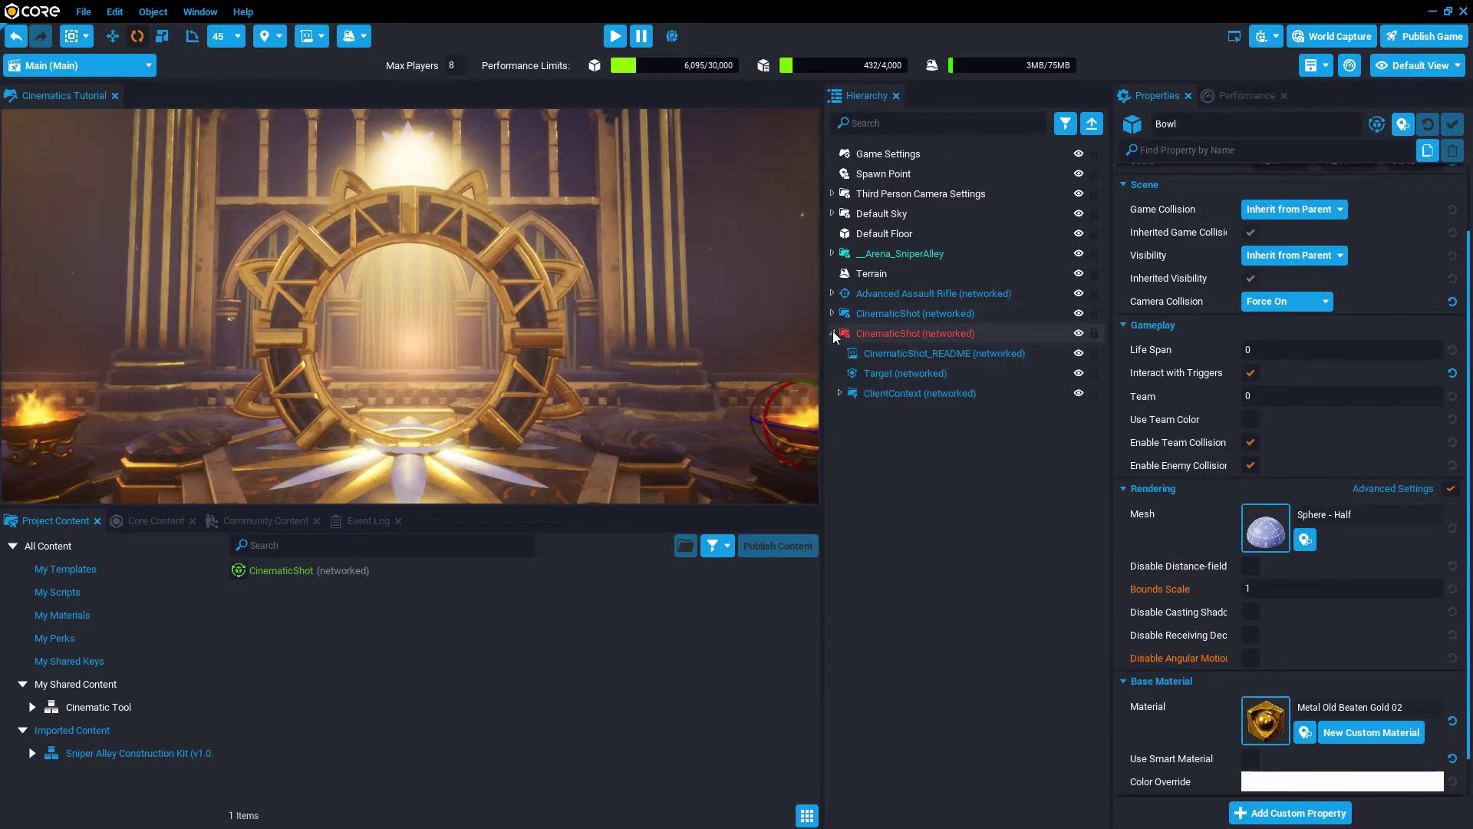
left_click(840, 393)
left_click(896, 435)
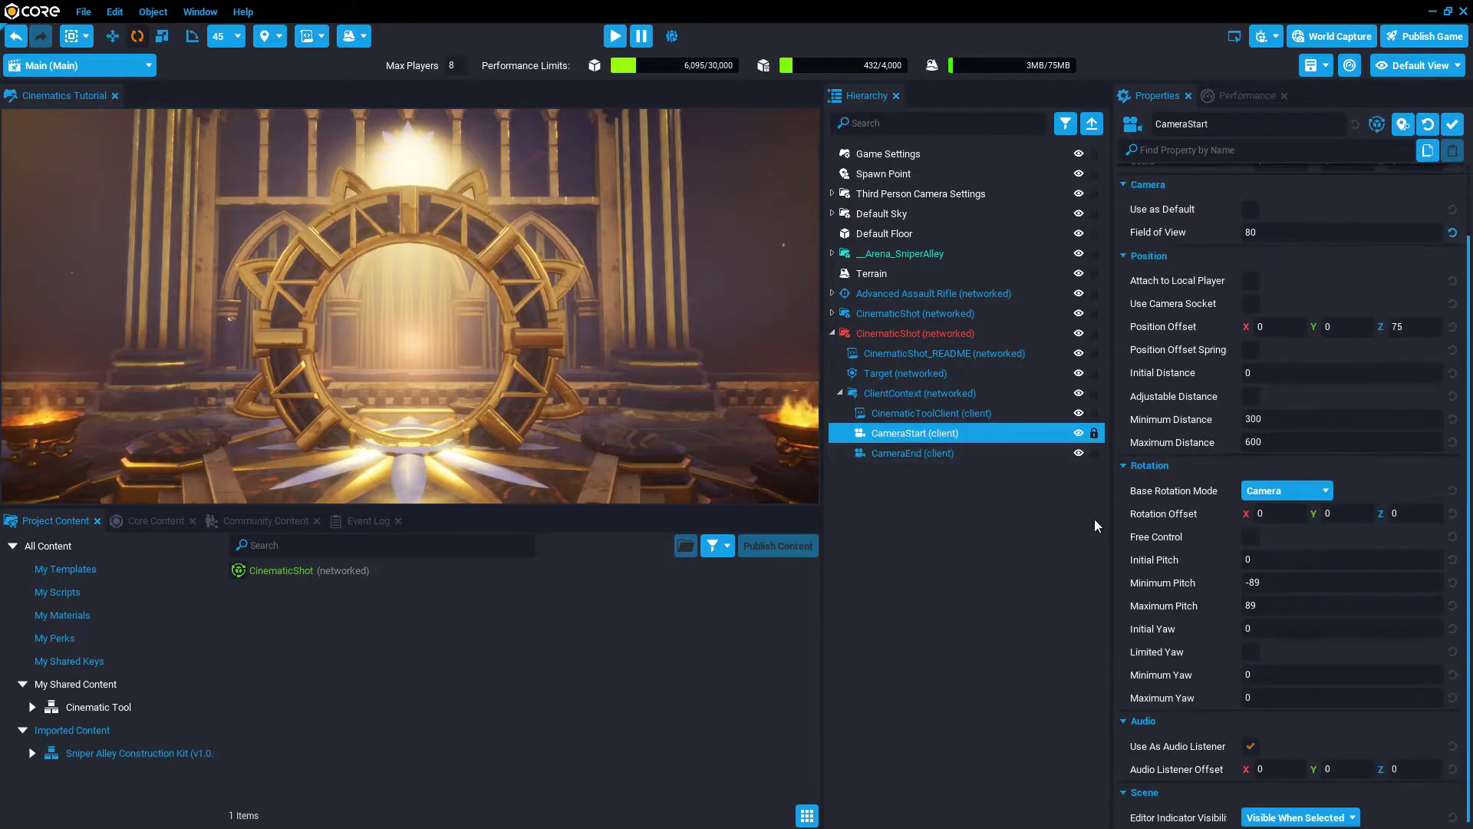
right_click(459, 345)
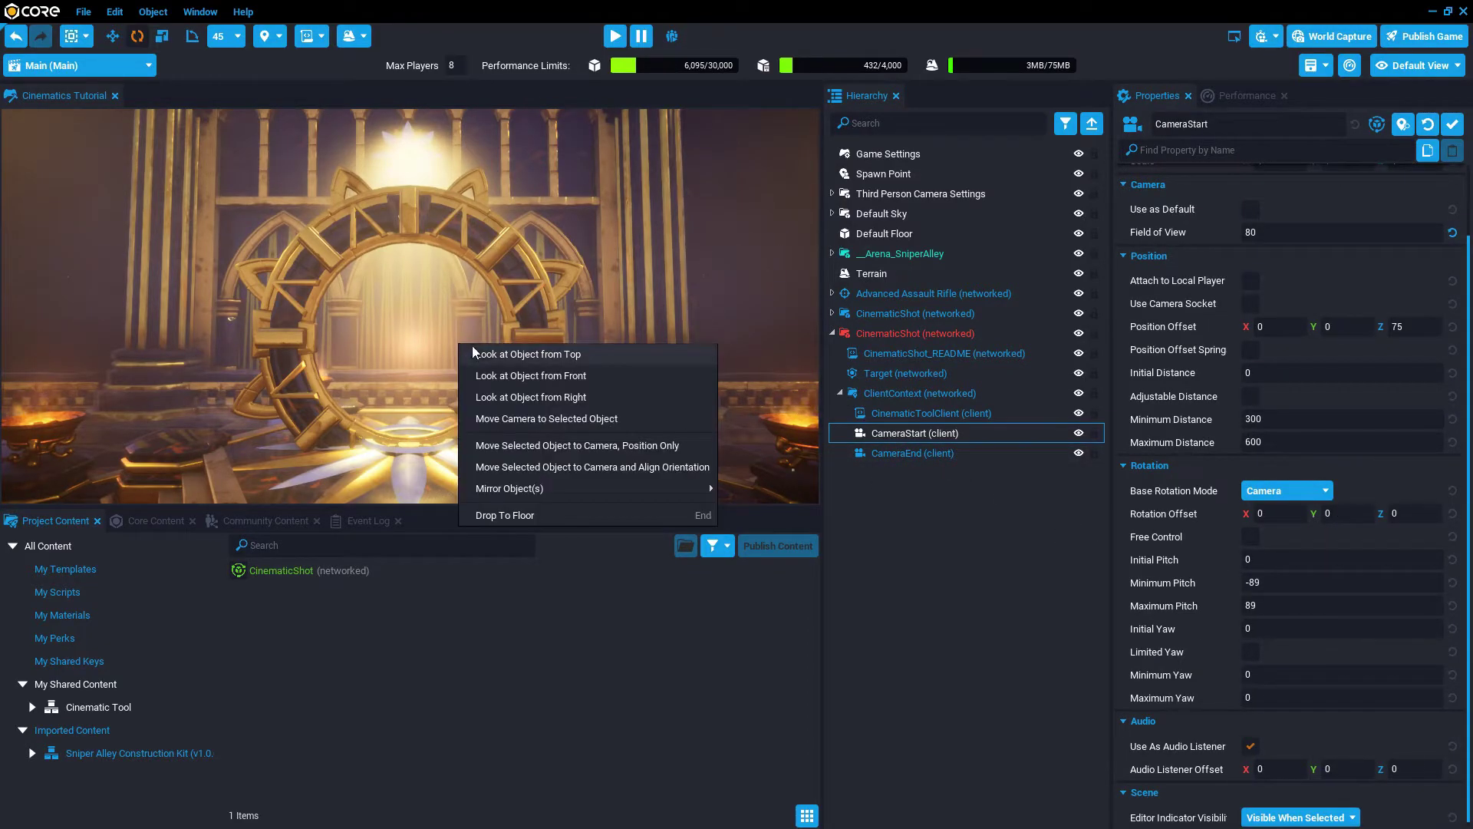
left_click(632, 468)
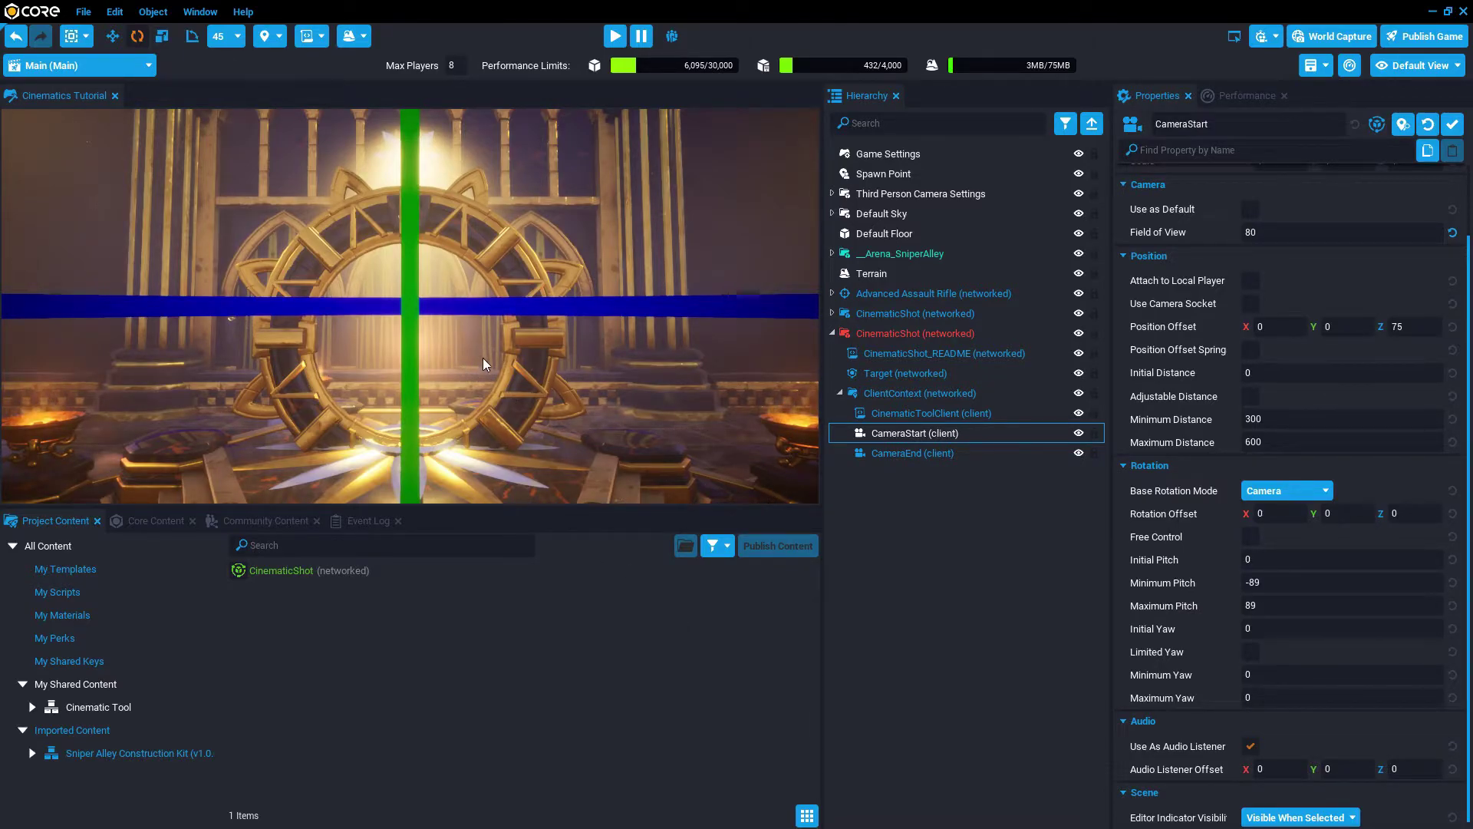
Move the duplicated shot's CameraEnd to a slightly closer view of the golden ring portal, aligning its orientation with that view
scroll(481, 357, "up", 2)
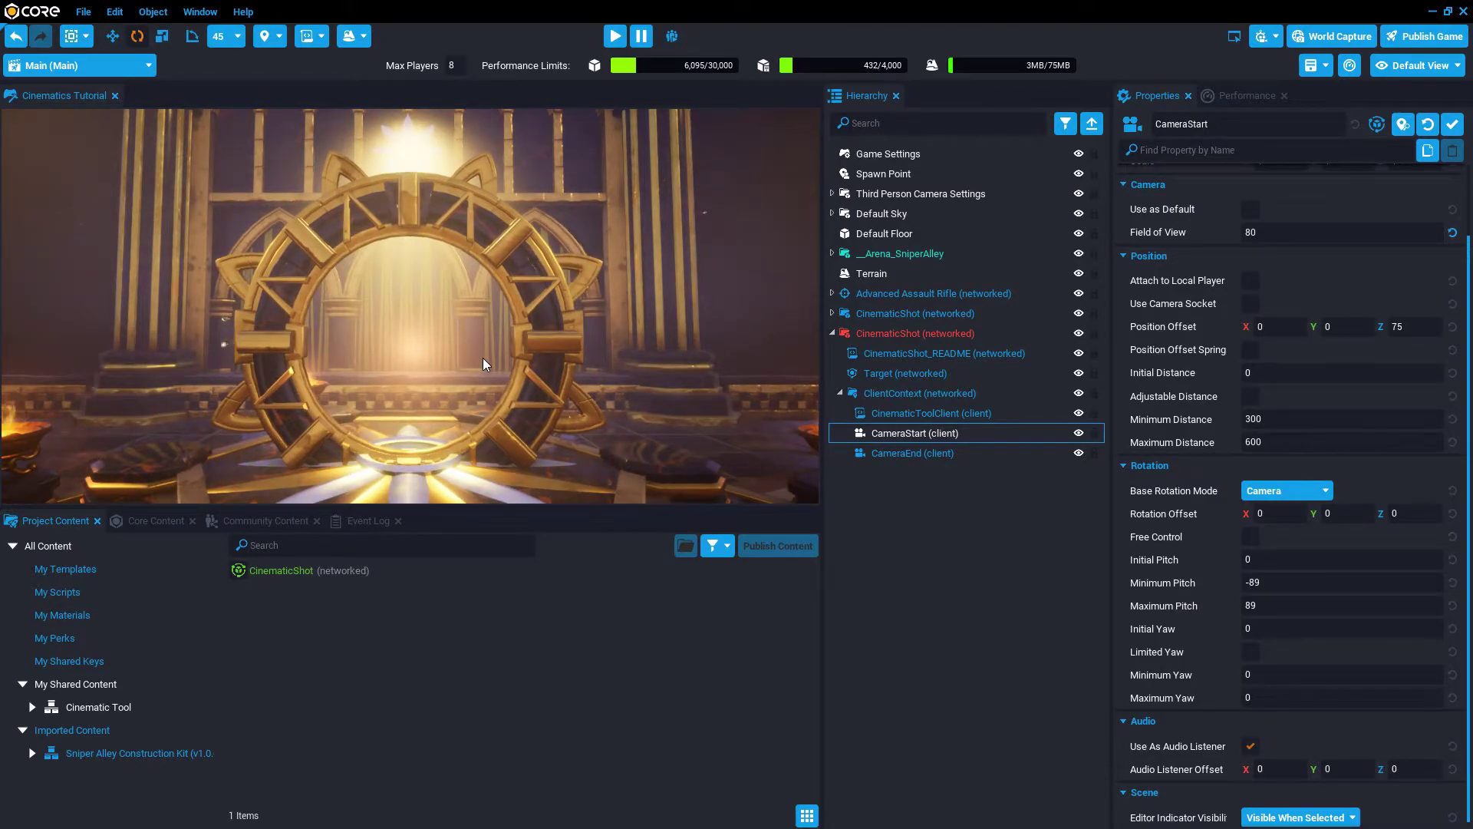
scroll(482, 357, "up", 2)
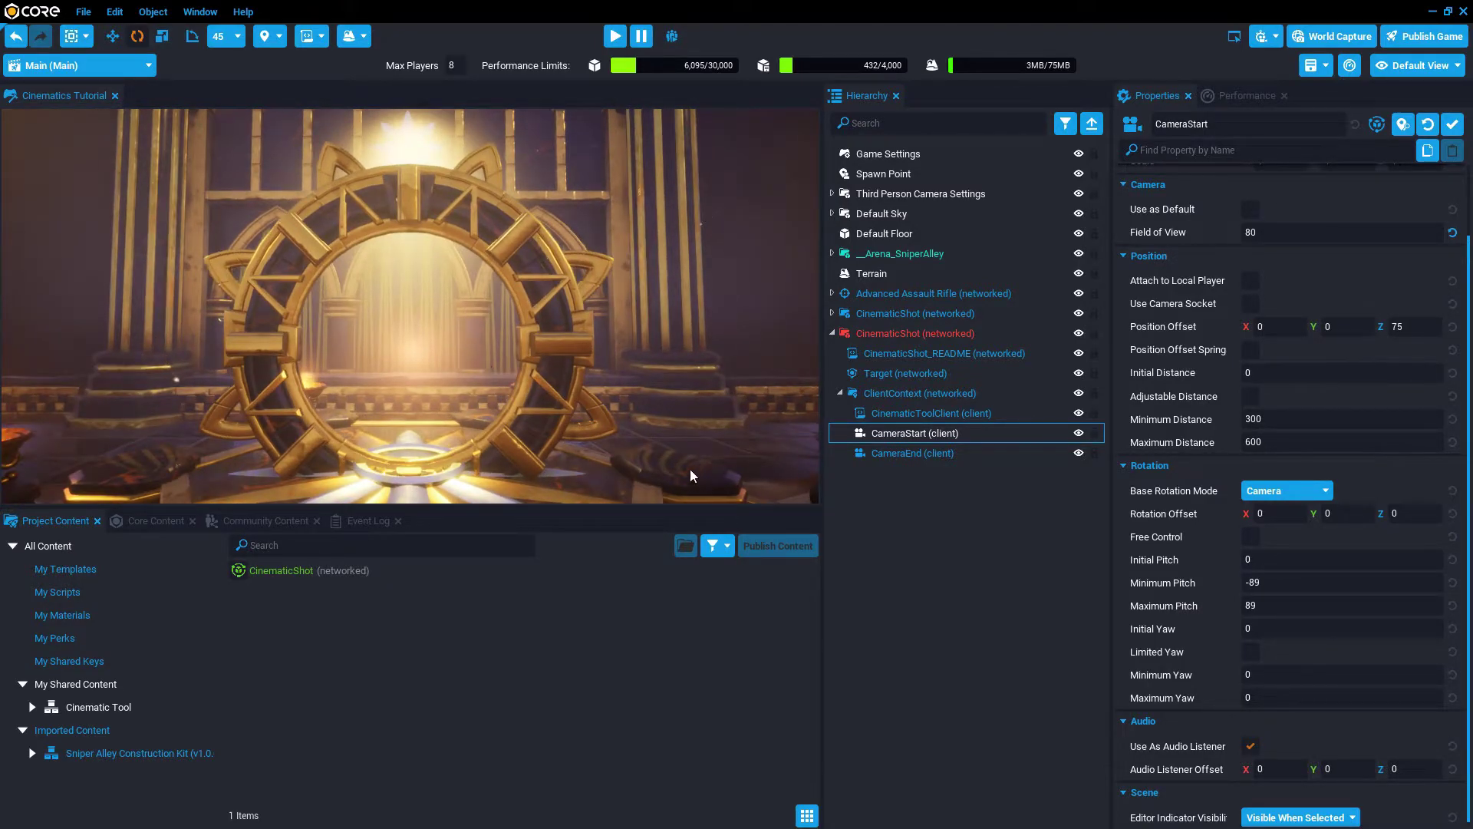
left_click(886, 452)
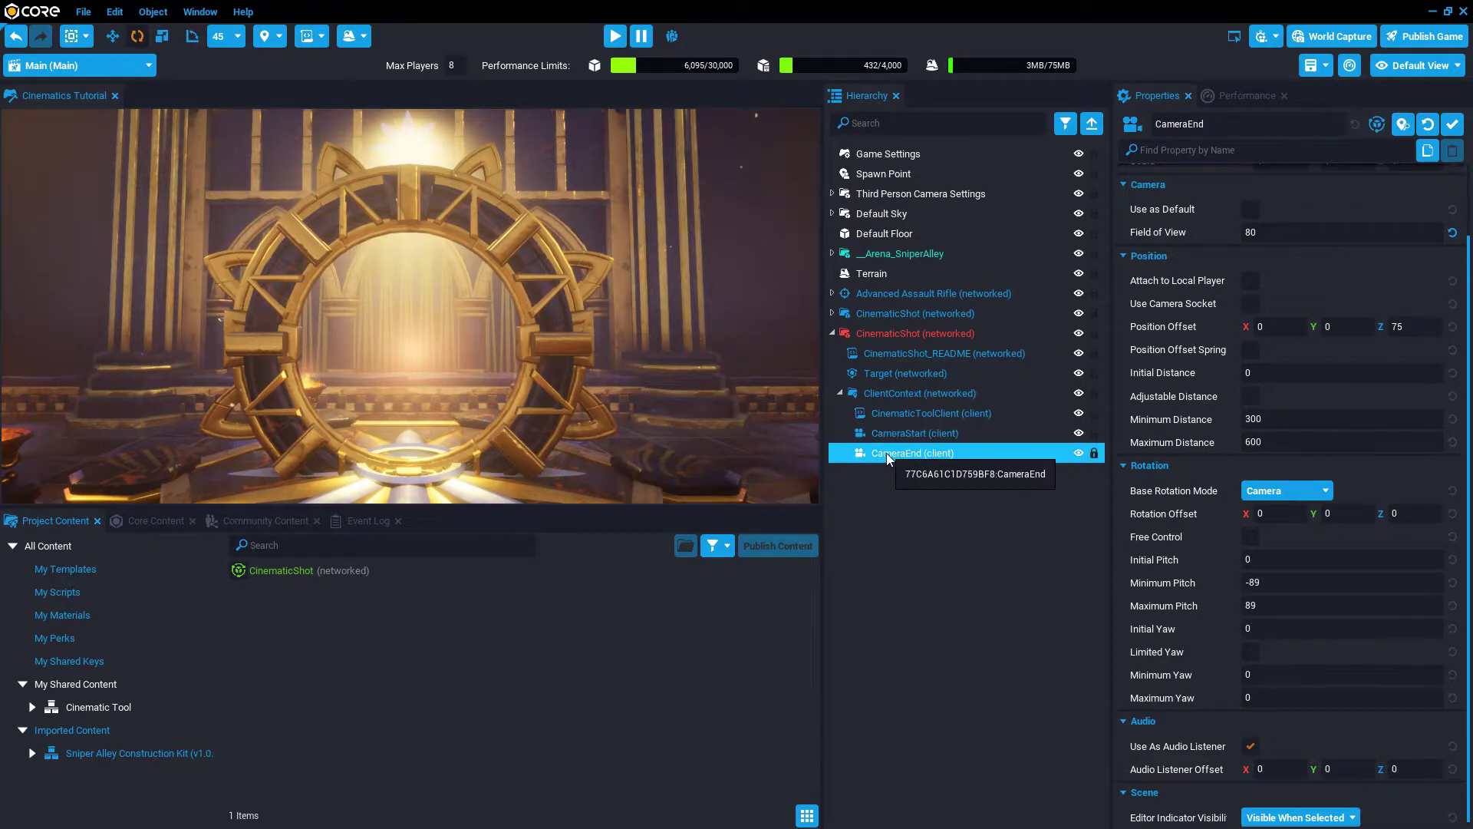
right_click(462, 316)
left_click(620, 439)
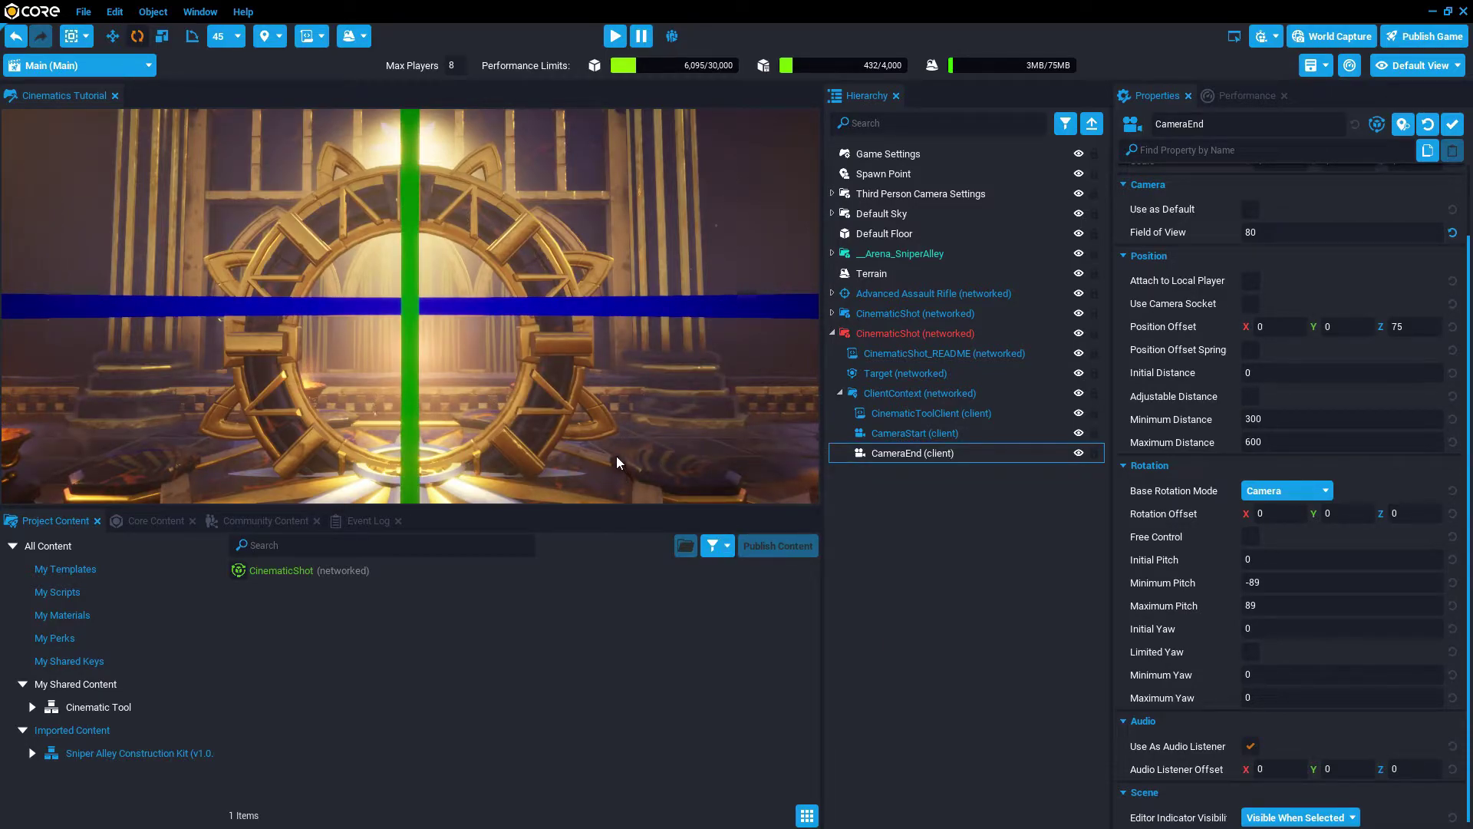
Set the field of view of both the duplicated shot's CameraStart and CameraEnd to 90
left_click(910, 434, "ctrl")
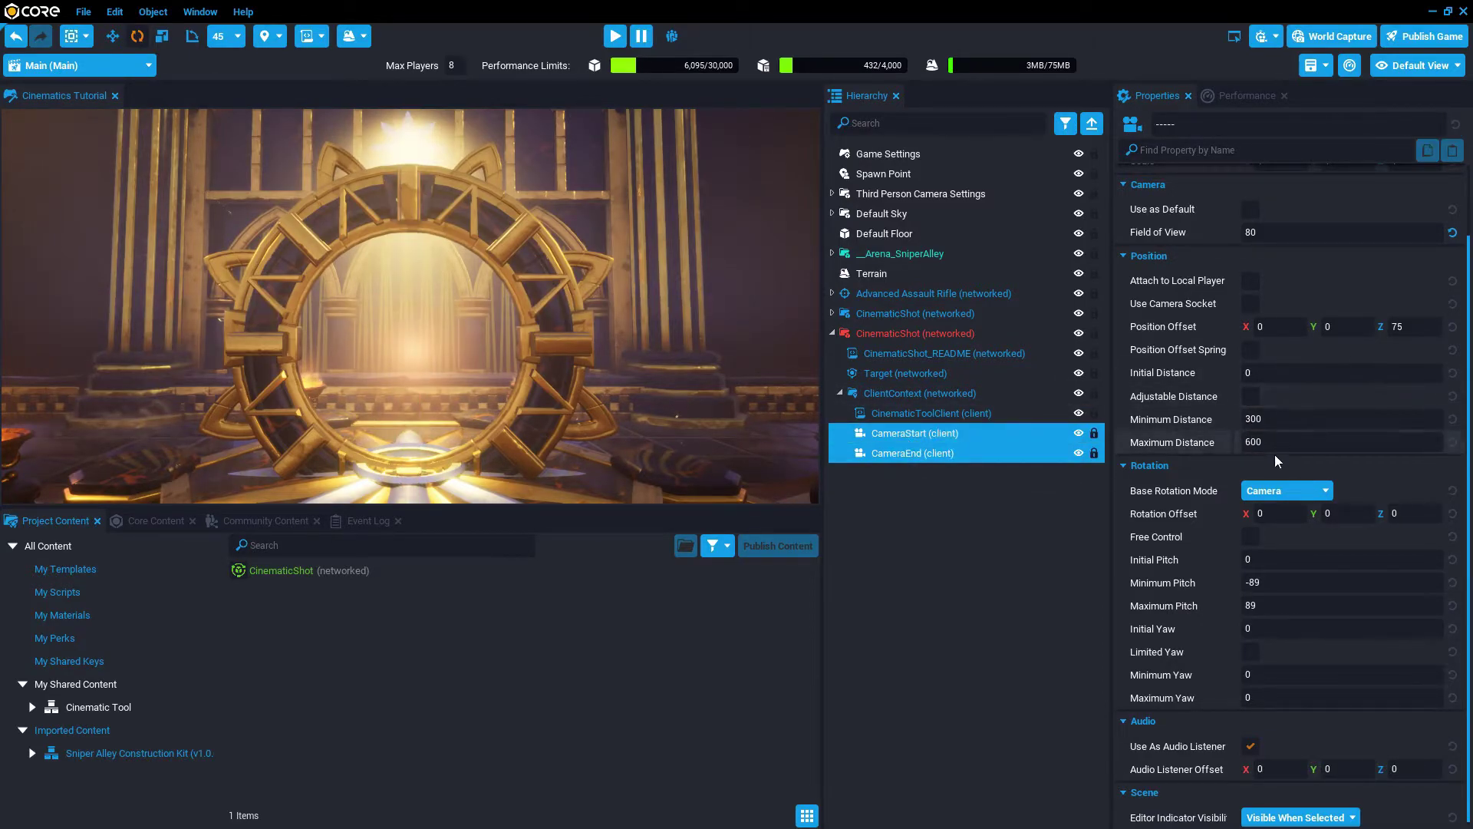
scroll(1274, 454, "up", 2)
left_click(1251, 315)
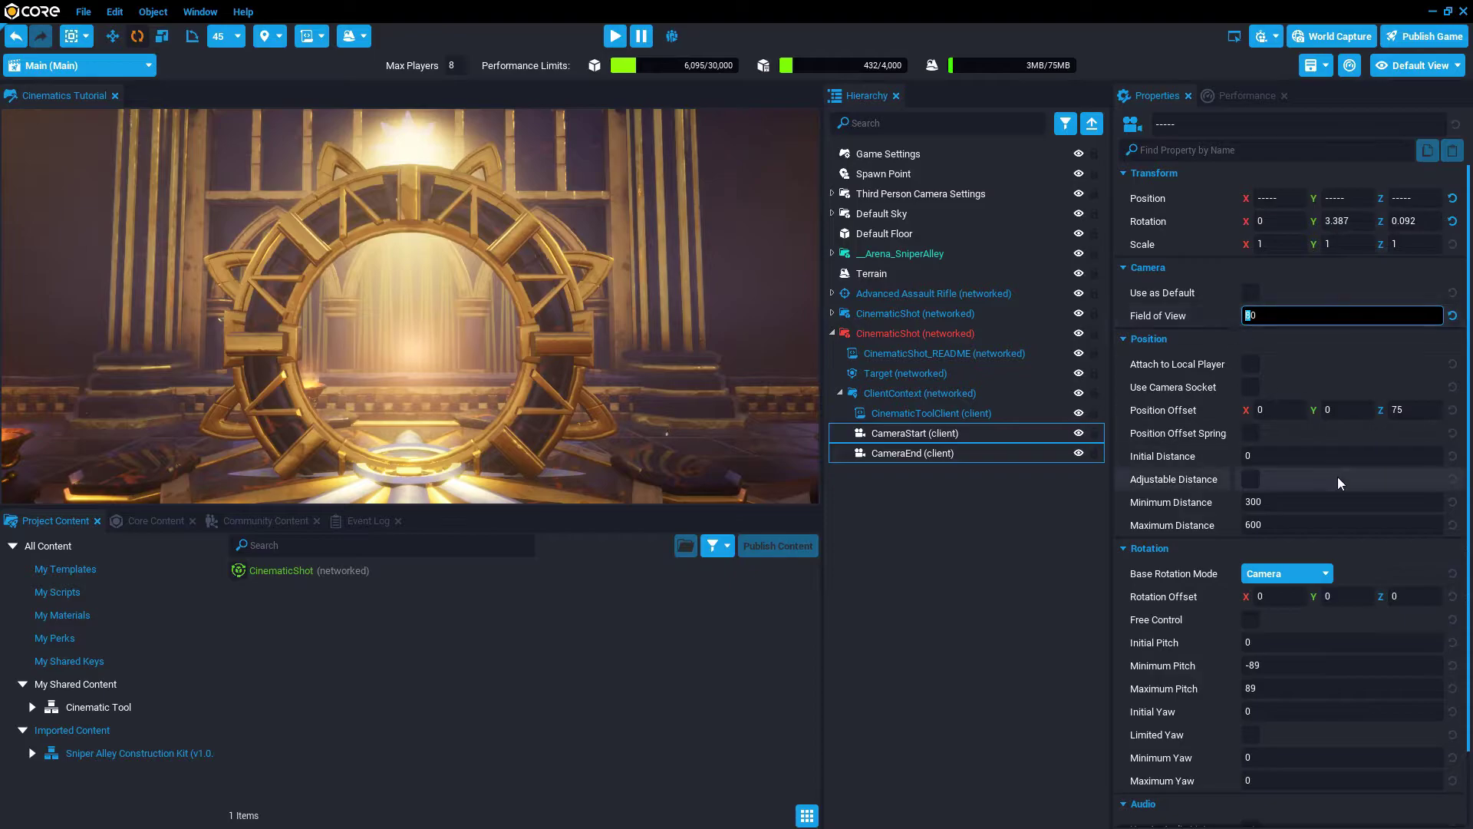
type("9")
key("Return")
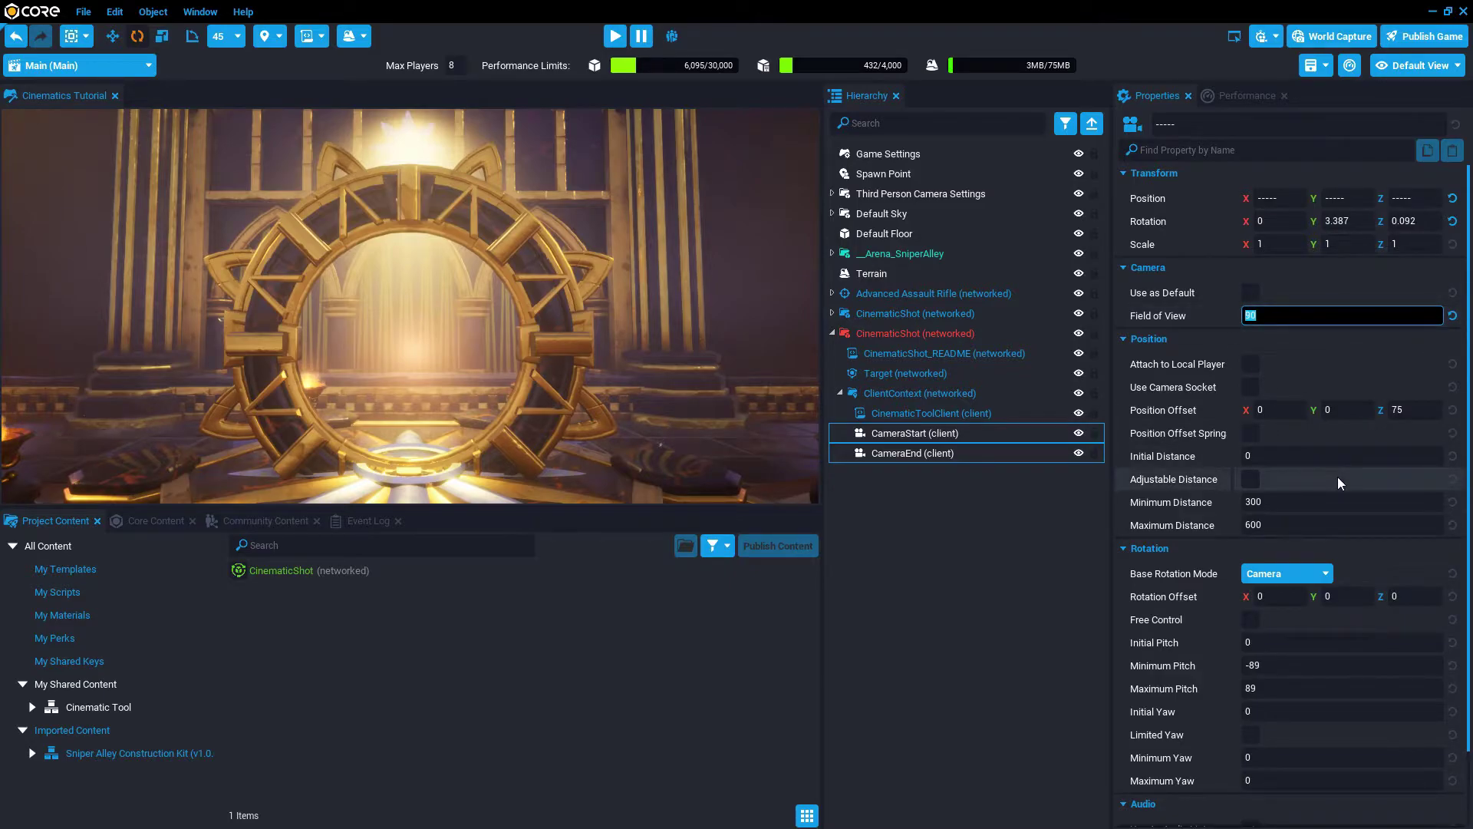
Collapse the duplicated CinematicShot and set its SequenceNumber to 2
left_click(913, 520)
left_click(832, 333)
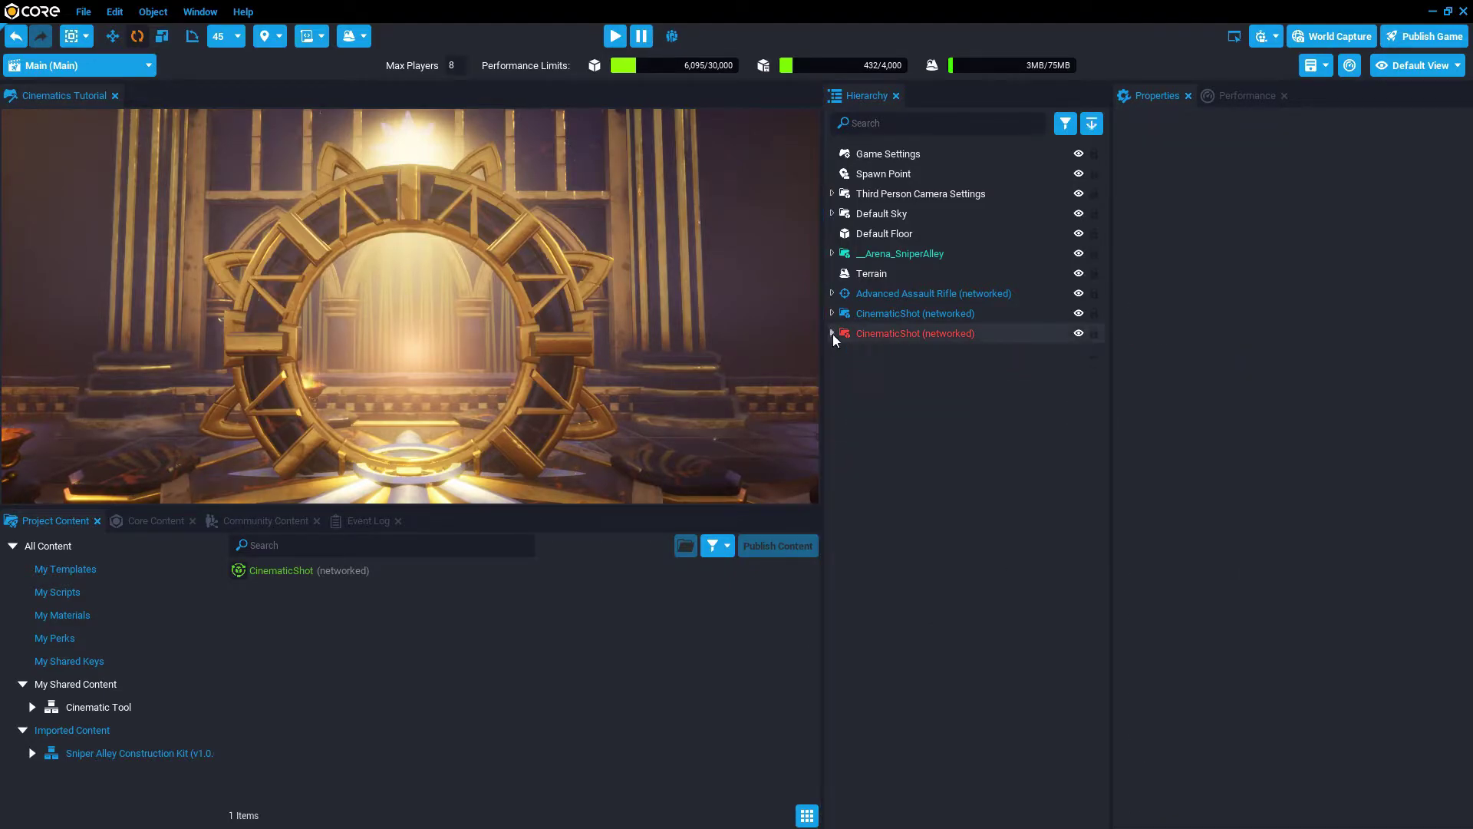
left_click(880, 318)
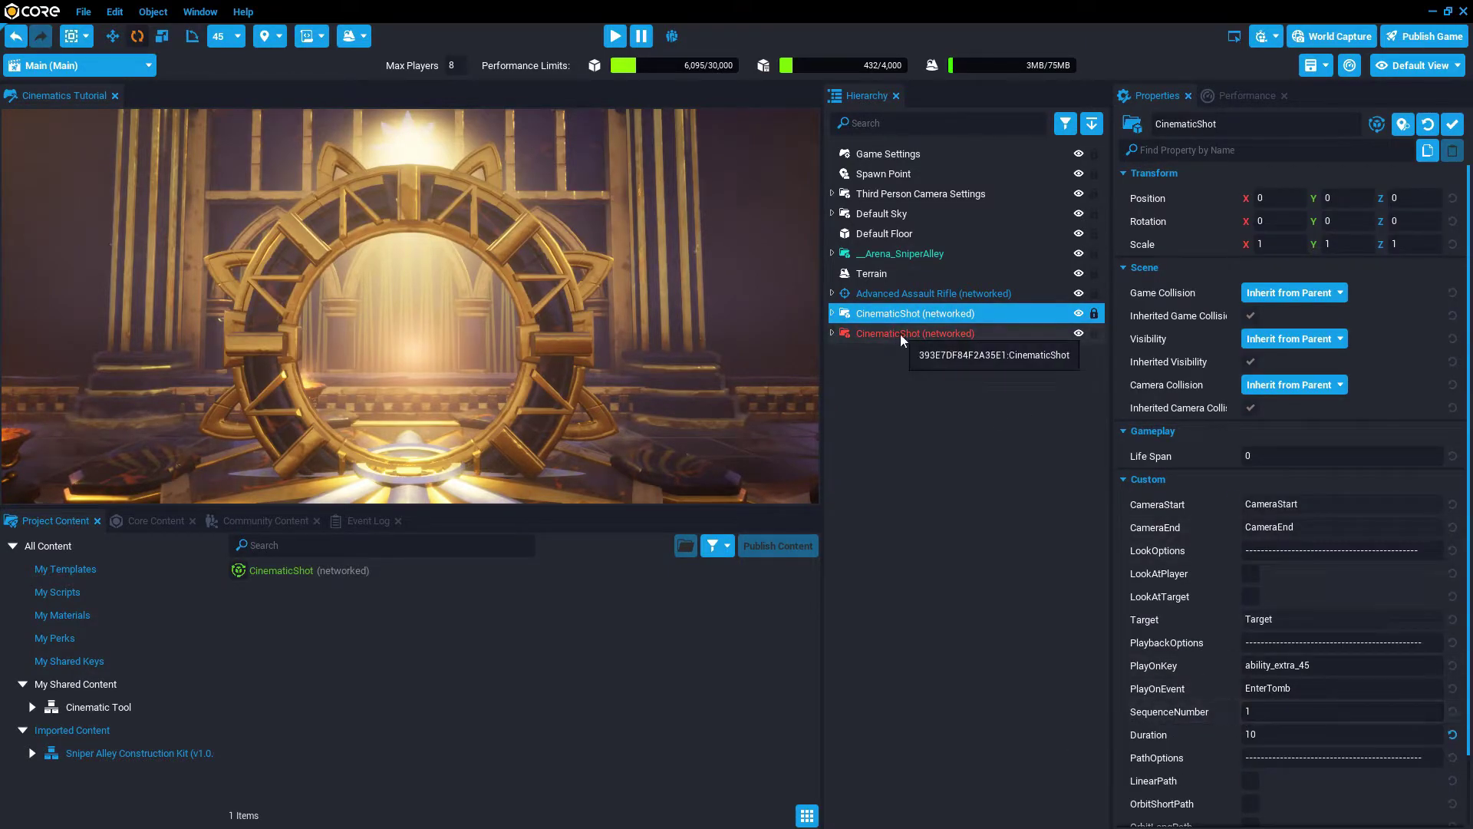
left_click(900, 333)
left_click(1269, 718)
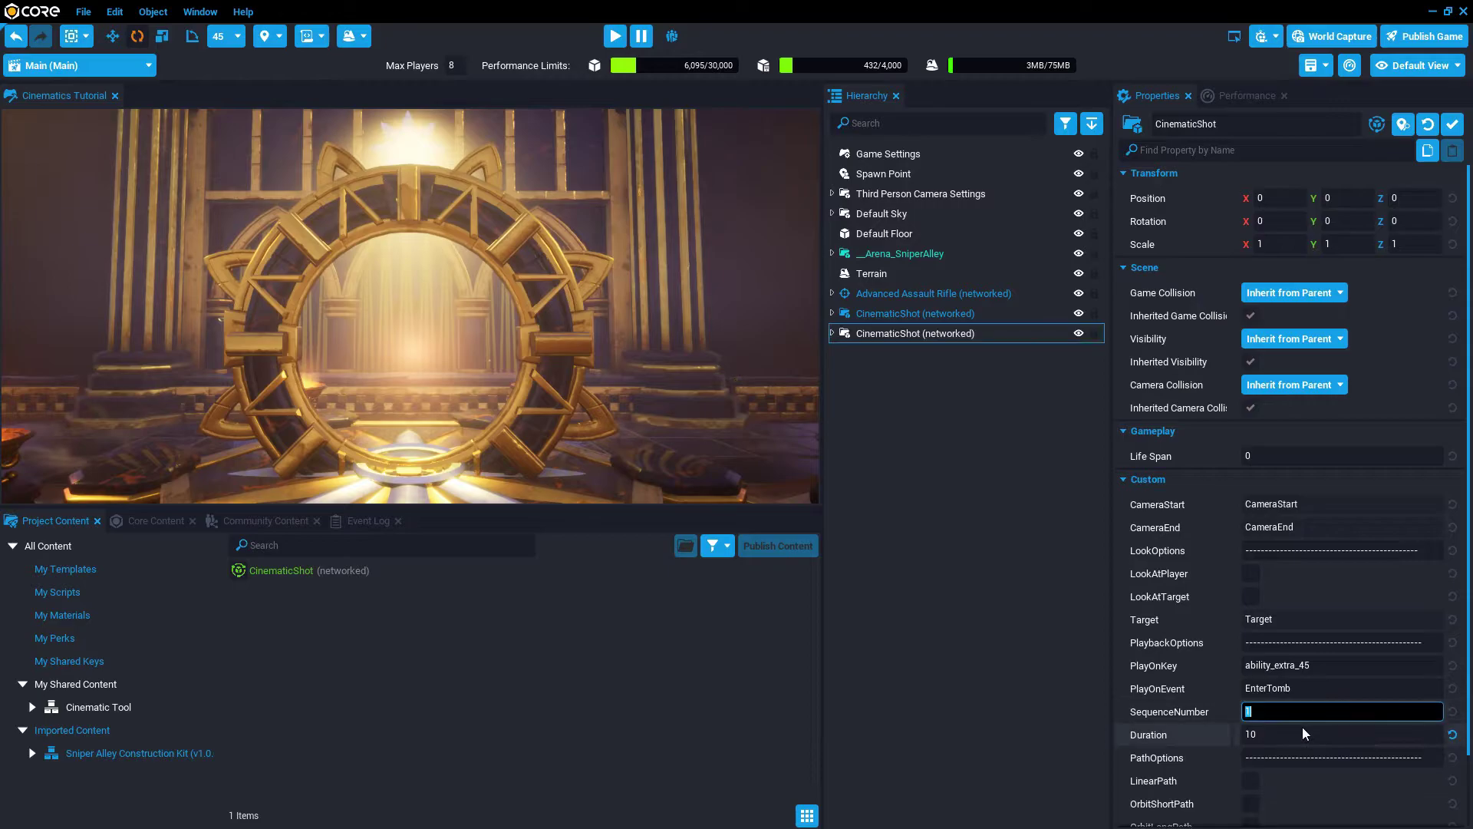
type("2")
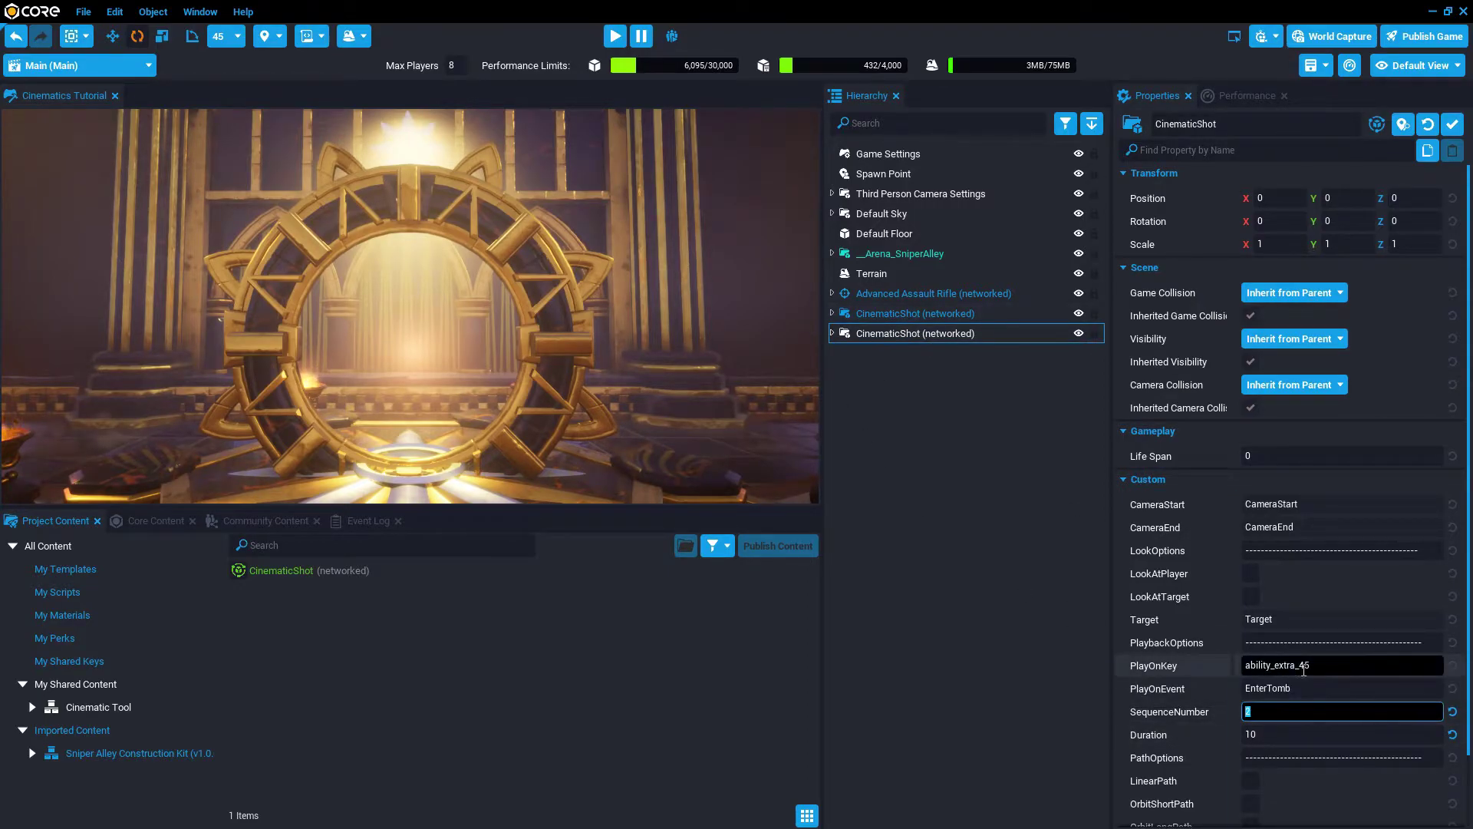
Compare the PlayOnKey and sequence settings of the first and second CinematicShot
left_click(1340, 675)
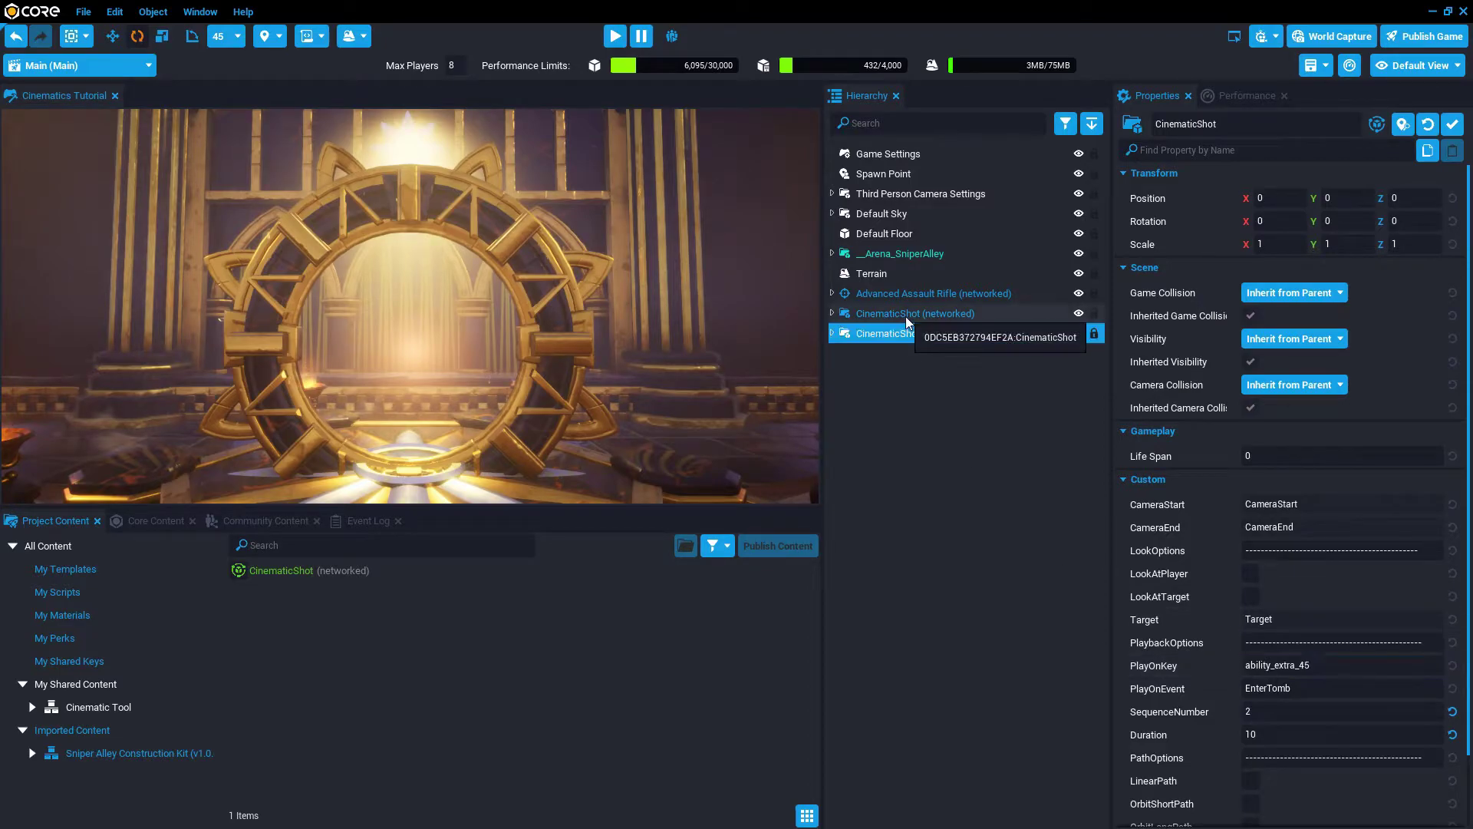
left_click(906, 314)
left_click(1347, 674)
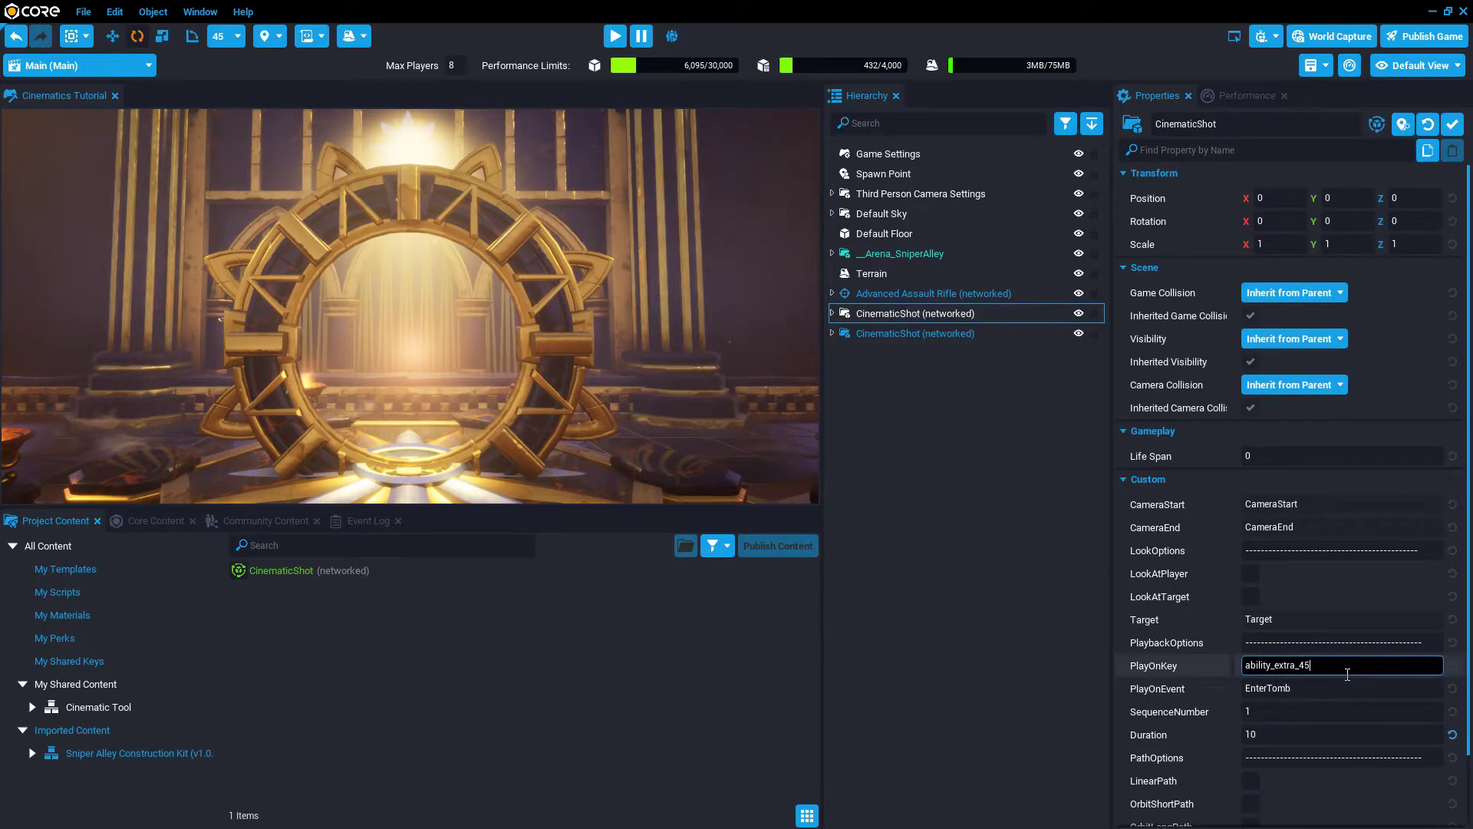
left_click(894, 339)
left_click(884, 312)
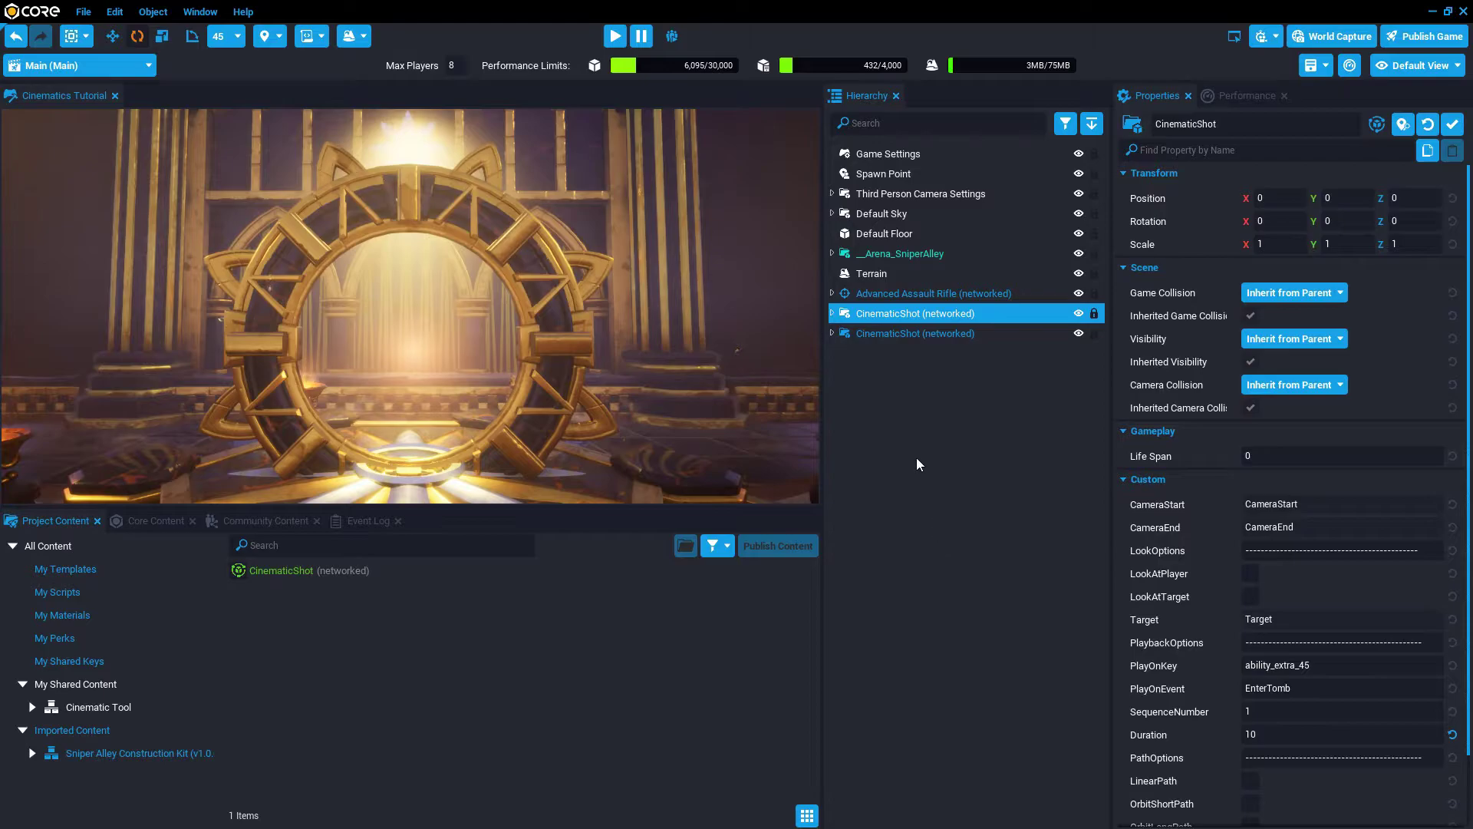
Run a game preview to test the two-shot cinematic sequence, stop it and return to the windowed editor
left_click(921, 402)
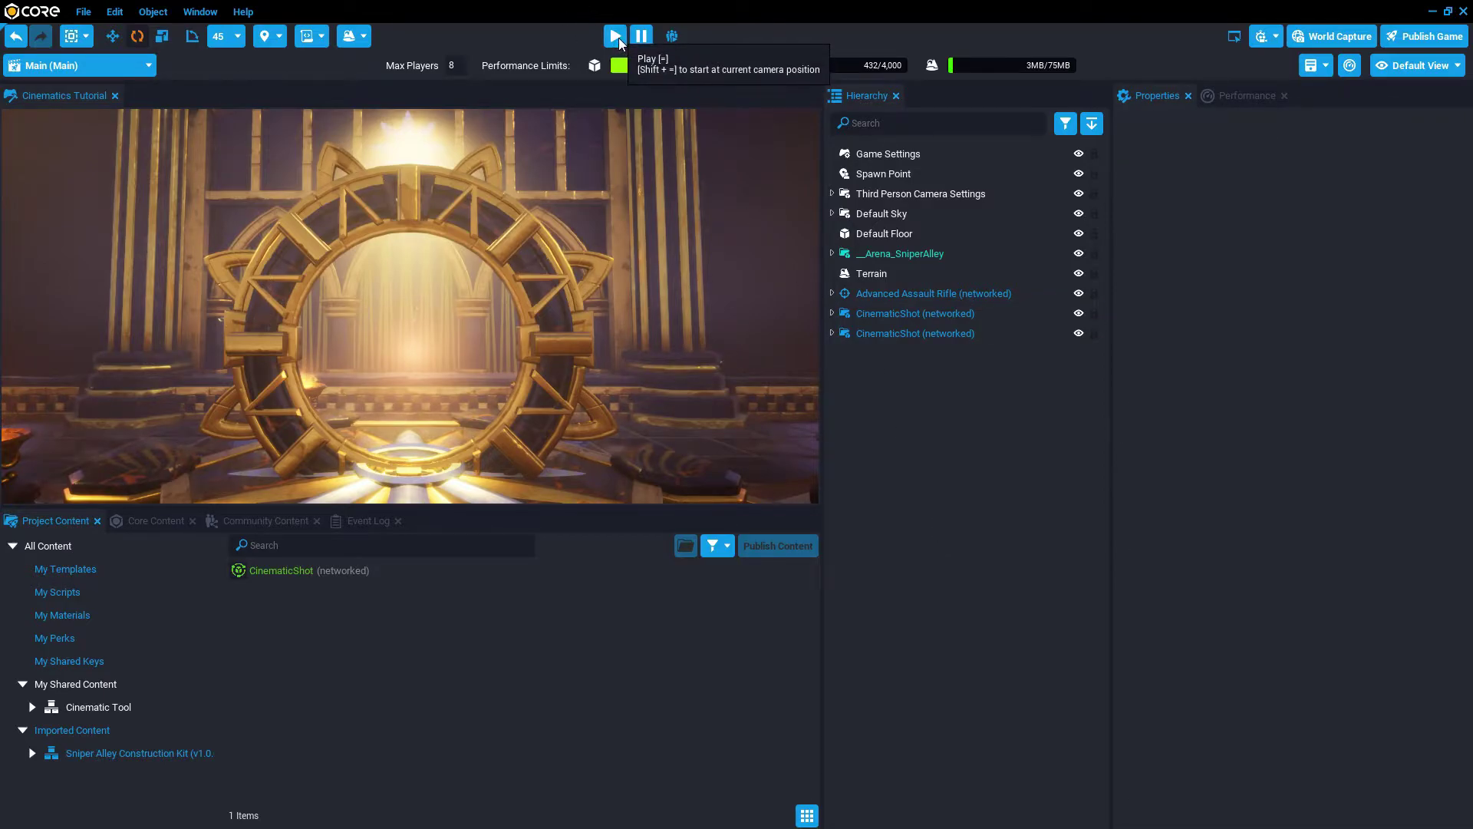
left_click(614, 56)
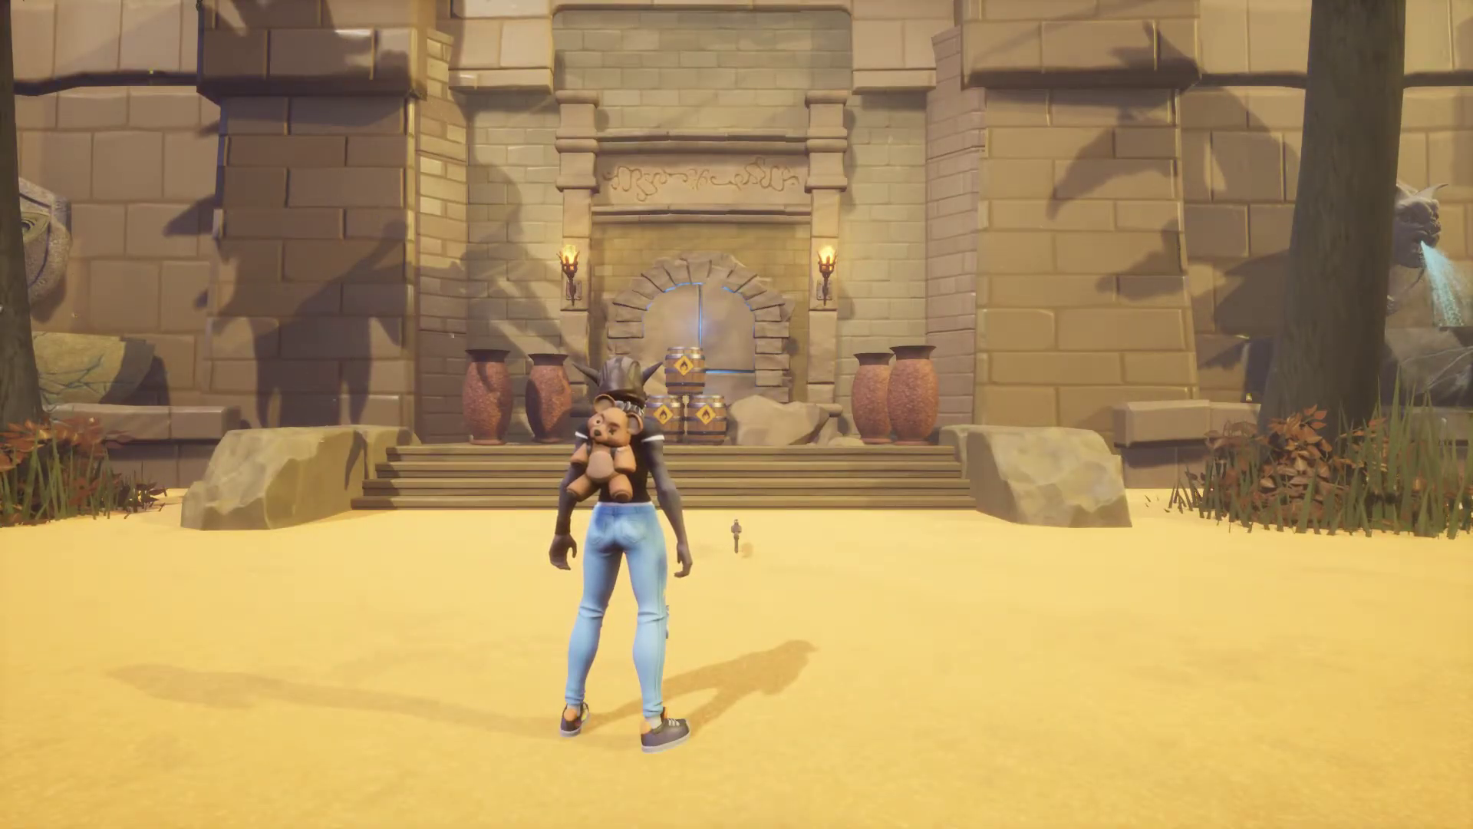
key("Escape")
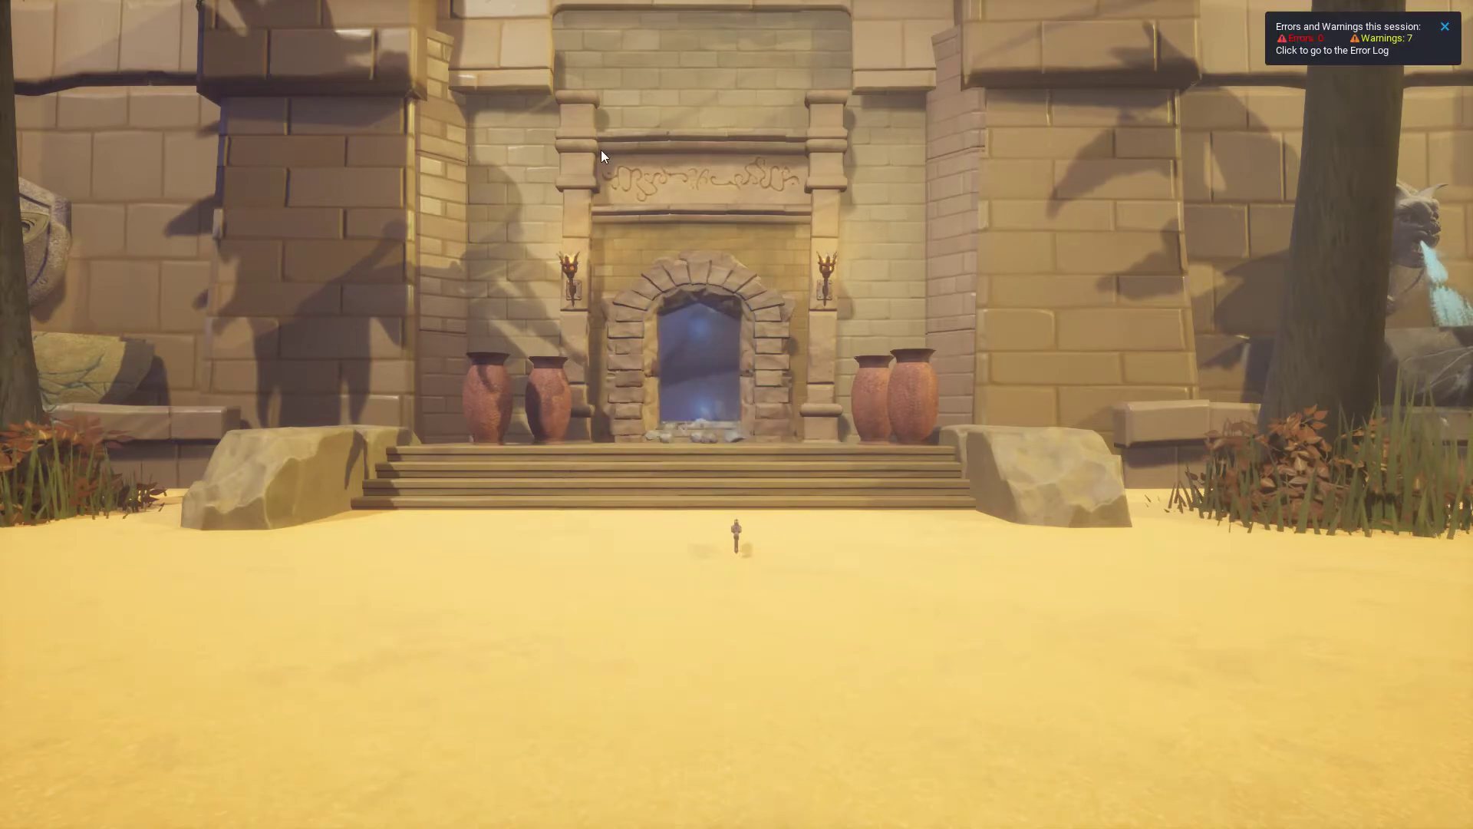
left_click(703, 357)
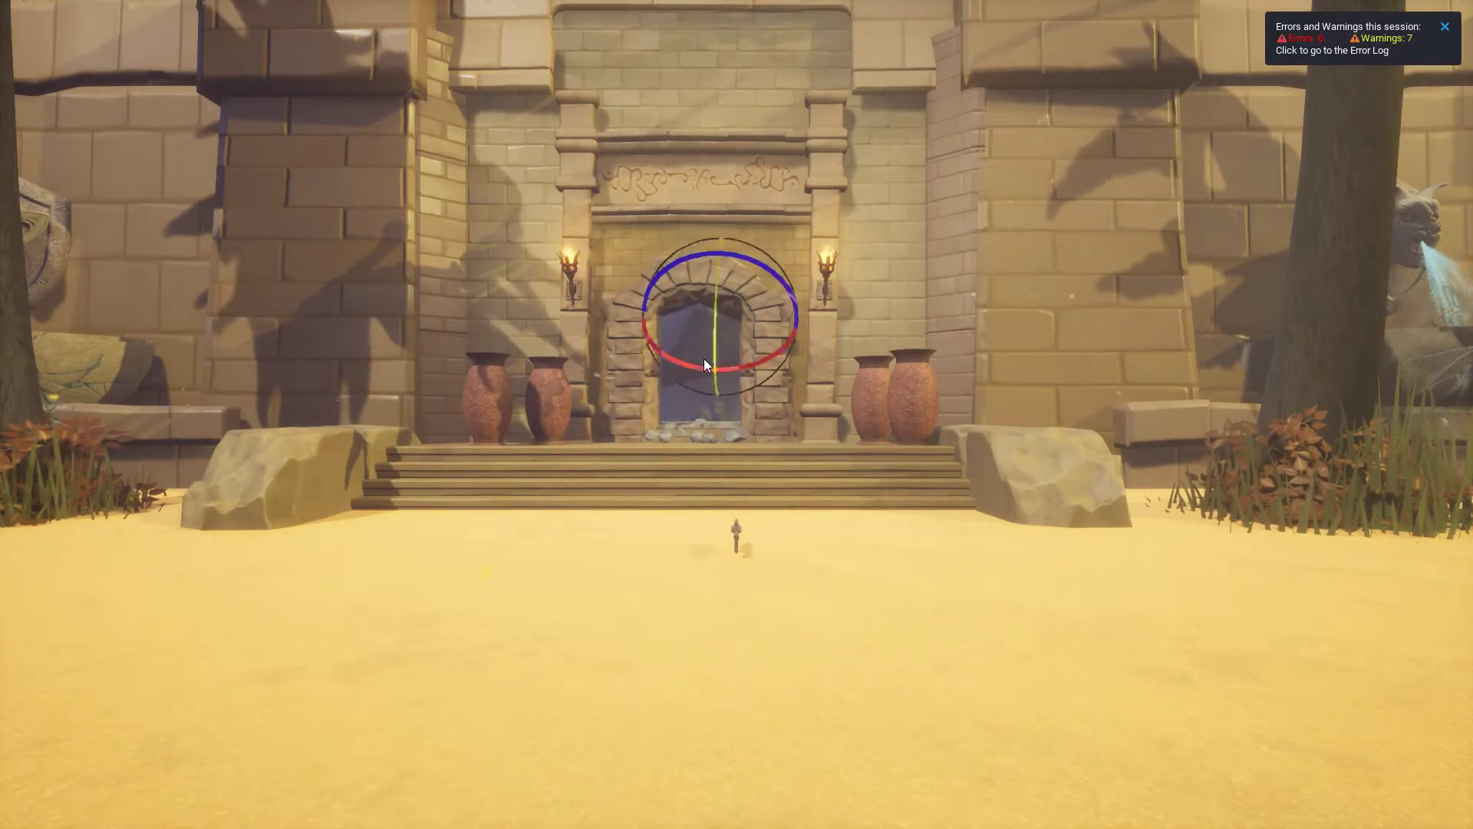
key("F11")
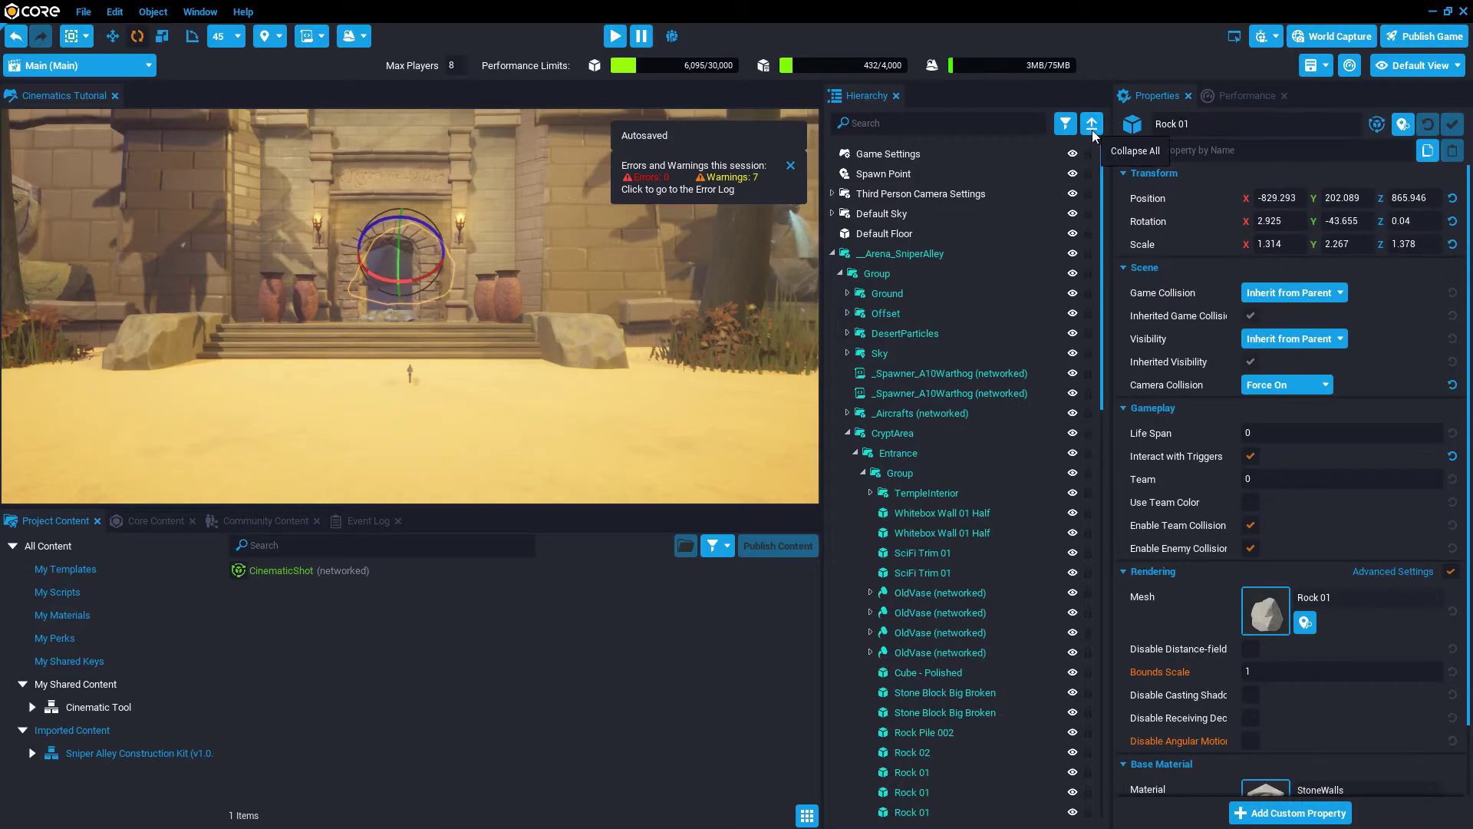
Disable UseEaseFunction on the second CinematicShot and set its Duration to 5
left_click(1091, 123)
left_click(913, 335)
scroll(1283, 615, "down", 3)
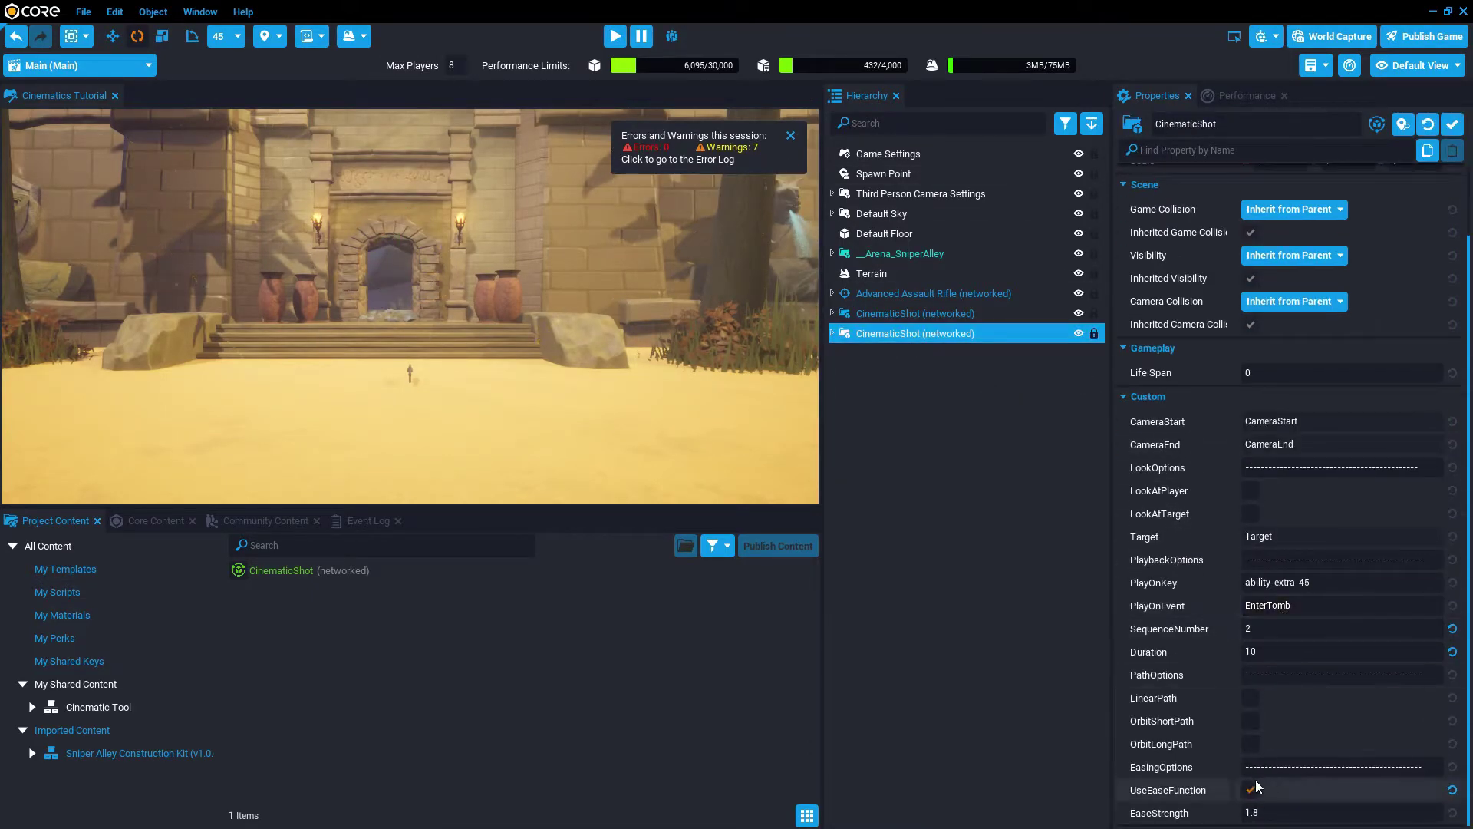
left_click(1253, 788)
left_click(1273, 653)
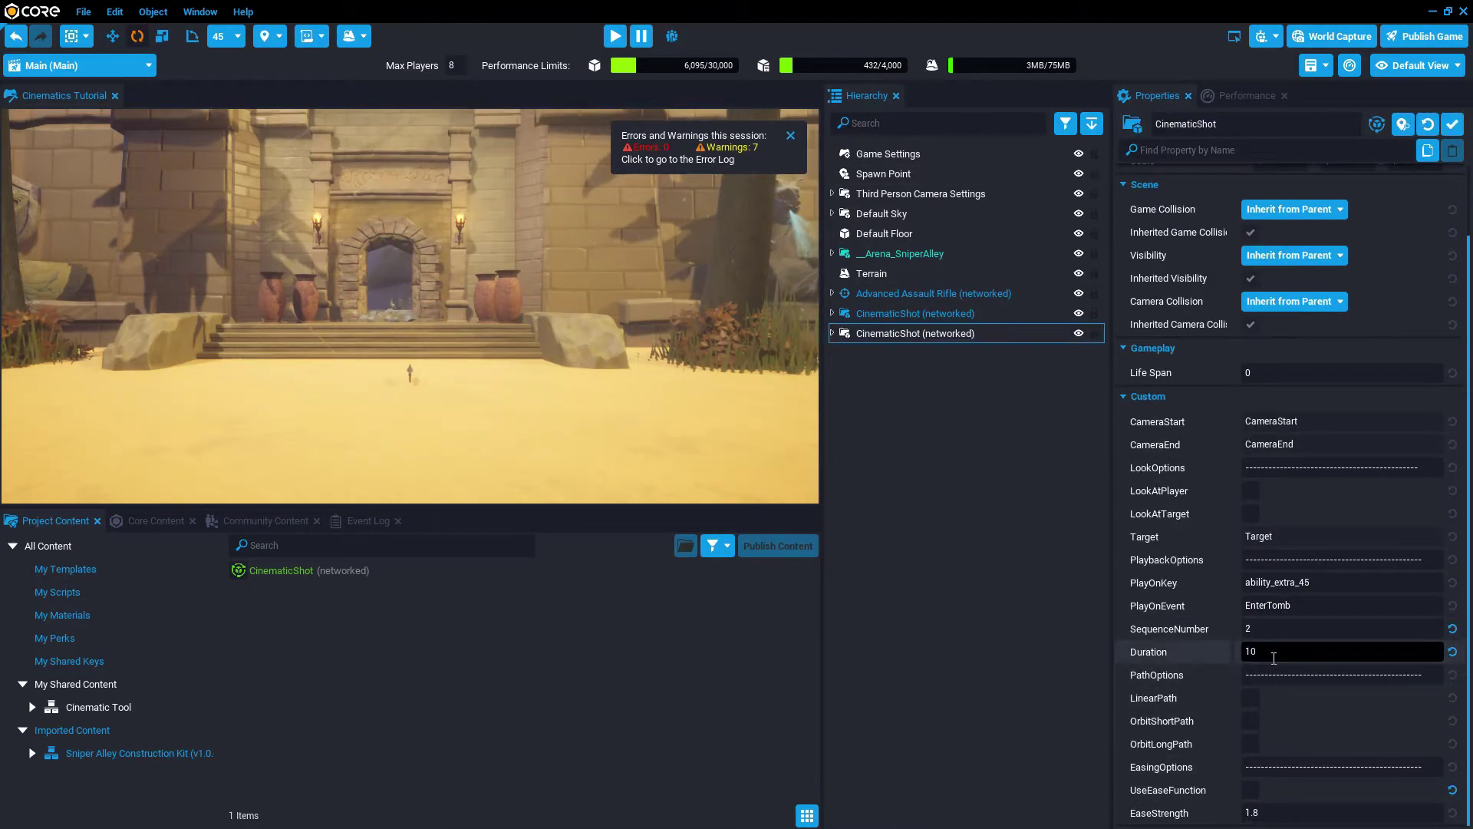
type("5")
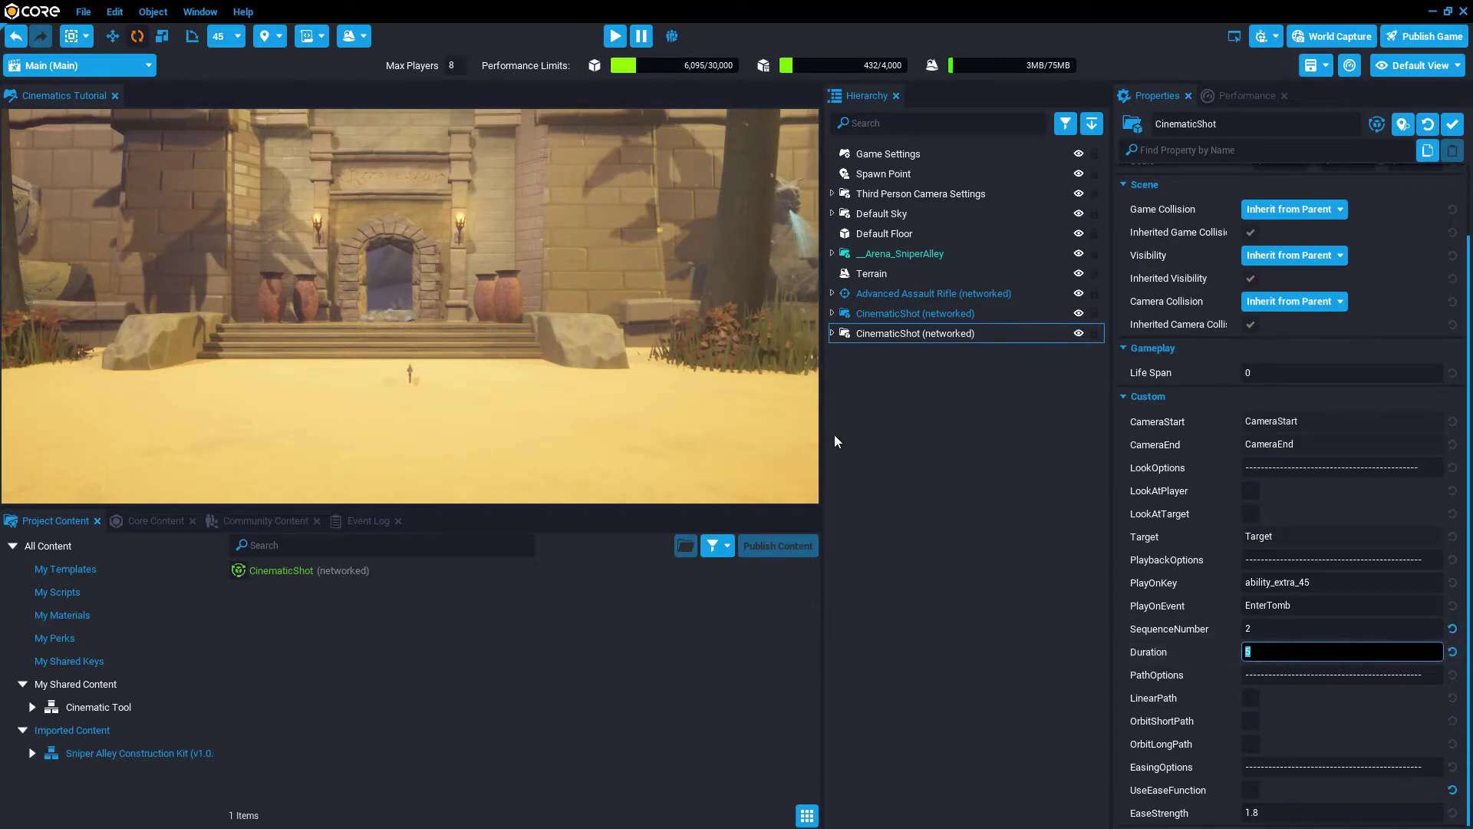
Lower the second shot's CameraStart and CameraEnd together slightly along the vertical axis
left_click(832, 333)
left_click(840, 393)
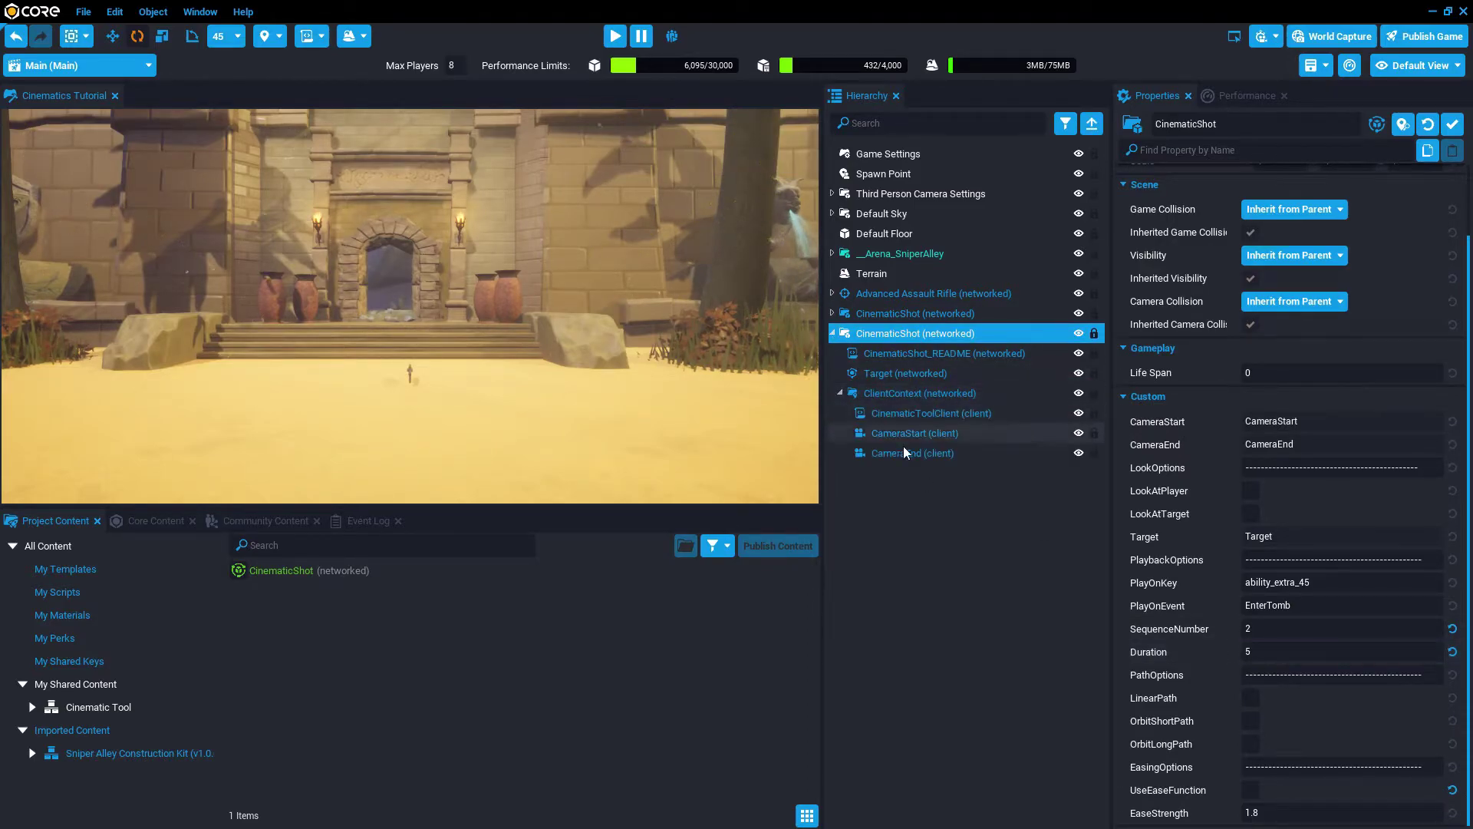
left_click(904, 437)
left_click(904, 453, "shift")
key("f")
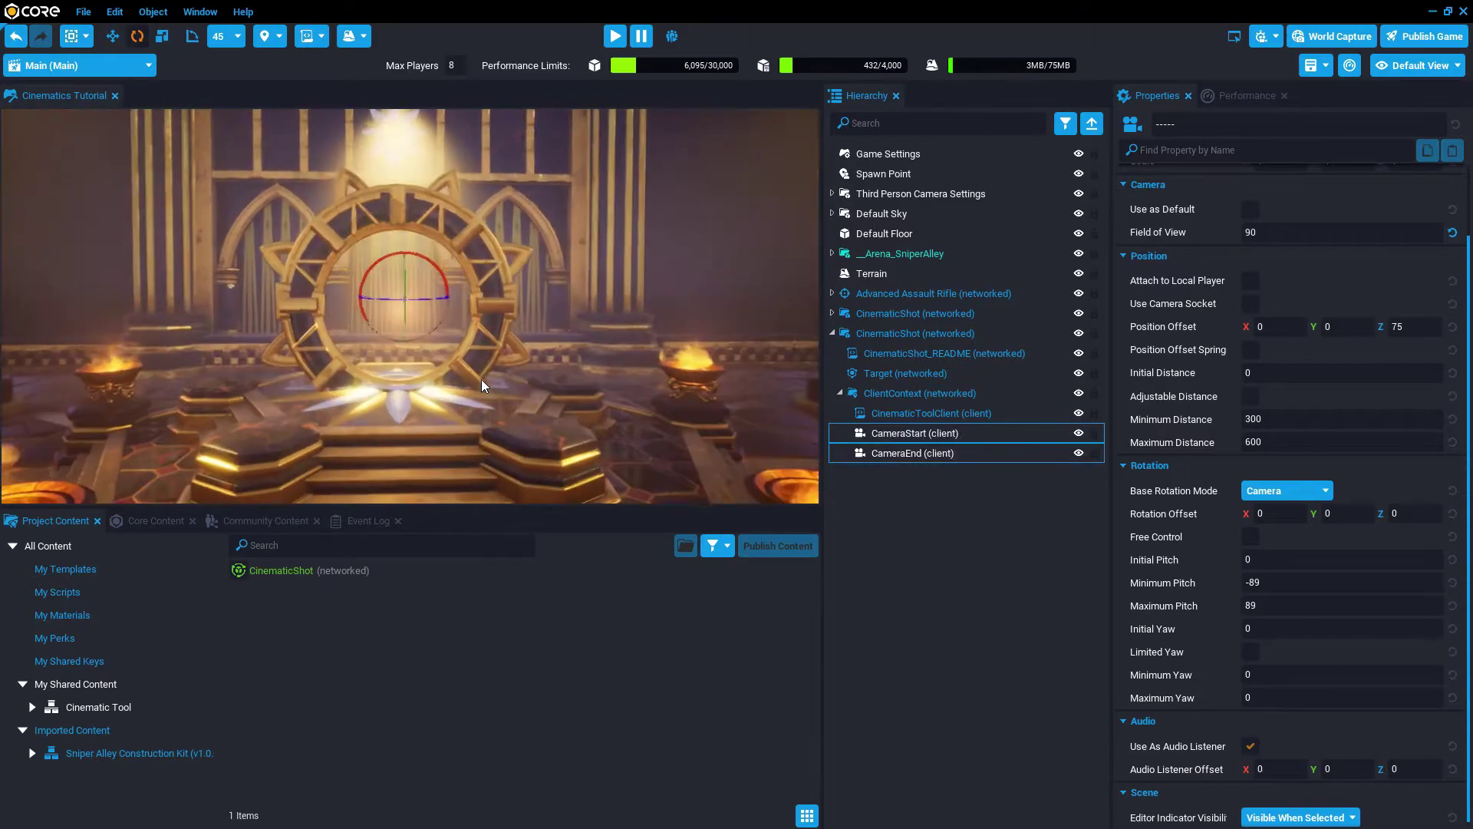
key("w")
key("v")
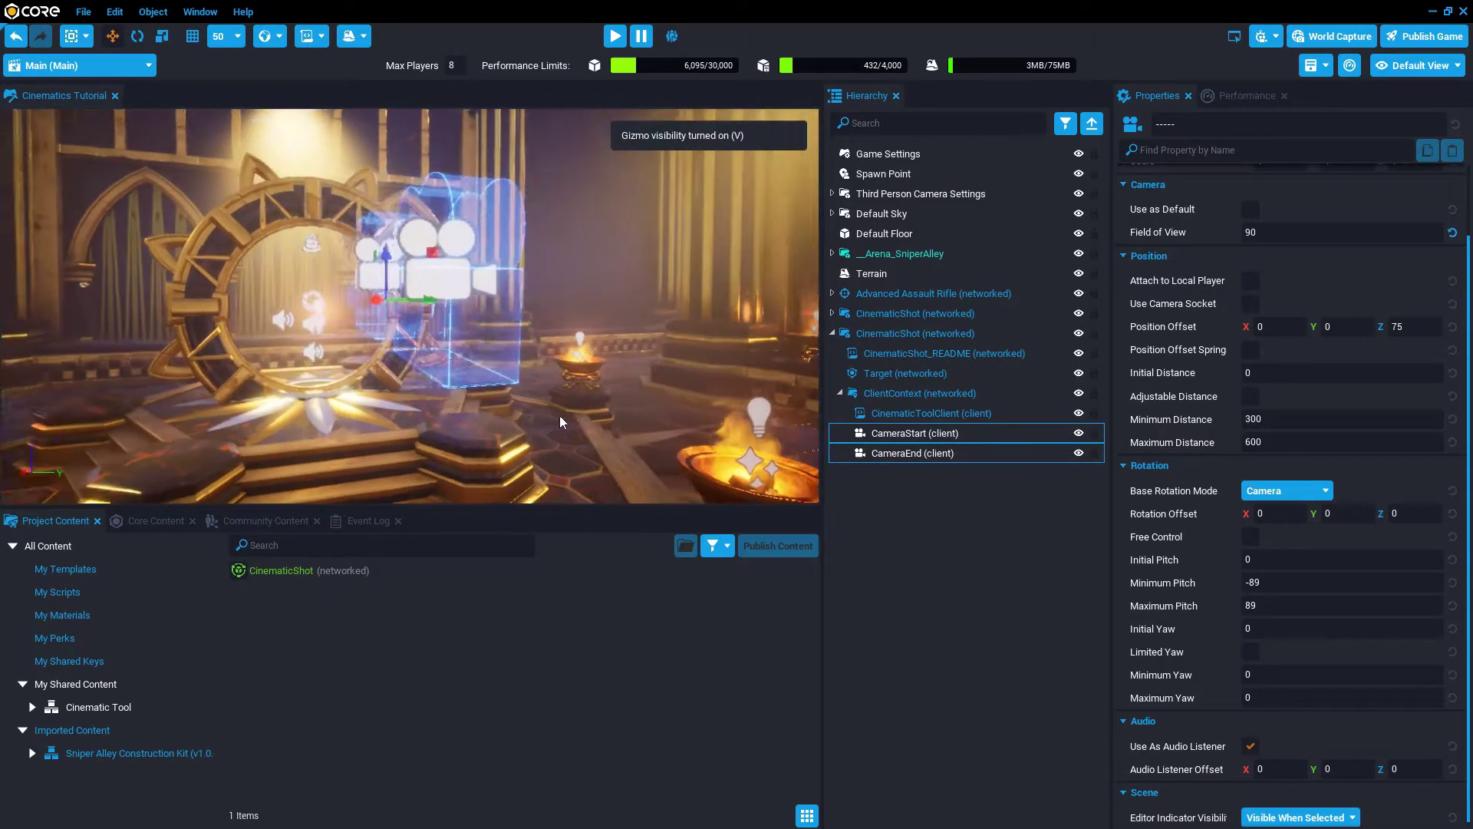
key("a")
right_click_drag(559, 416, 740, 406)
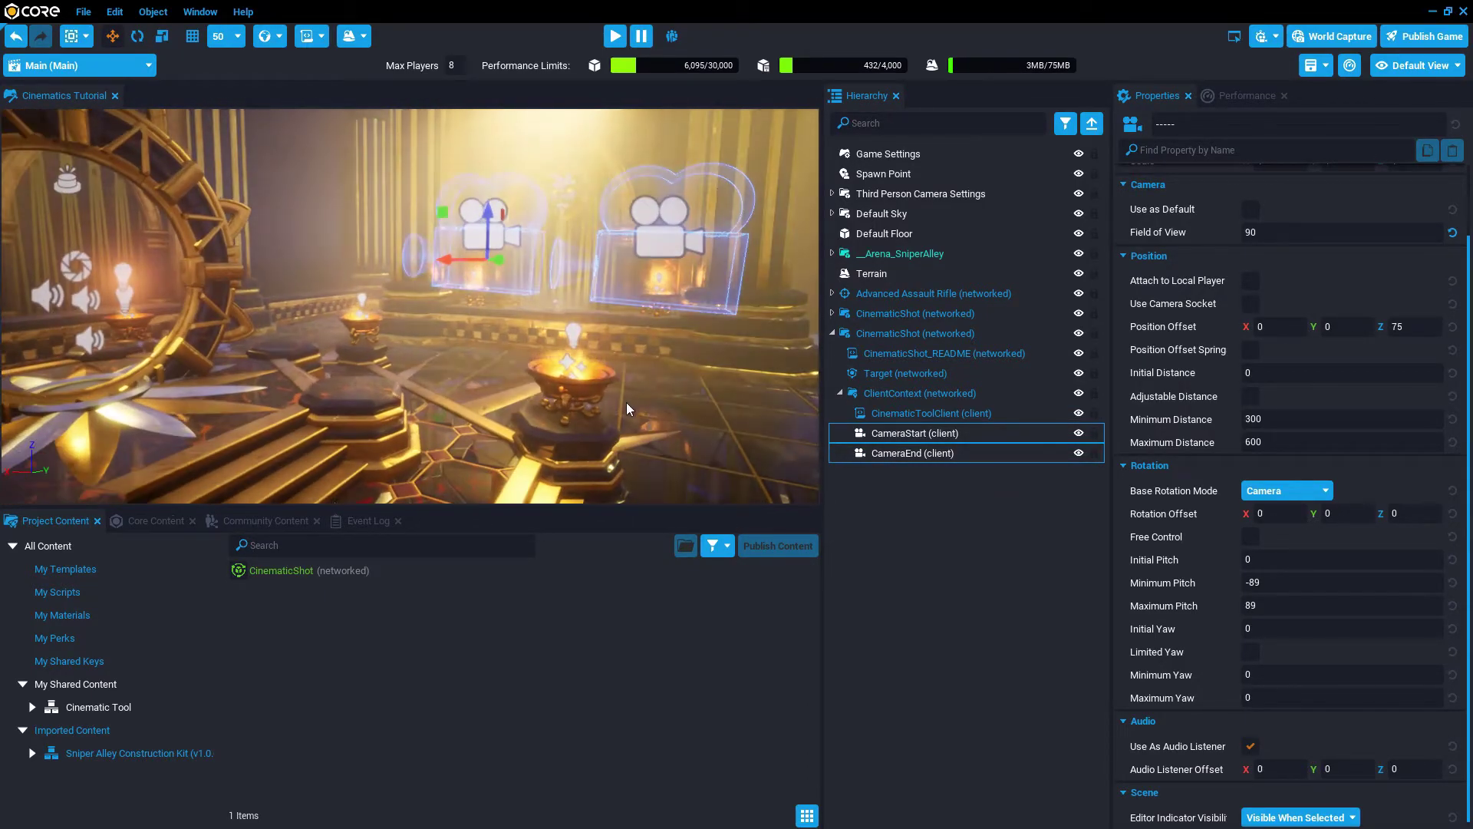
left_click_drag(486, 210, 491, 245)
Look through the second shot's CameraStart with gizmos hidden to check its framing of the portal
left_click(898, 433)
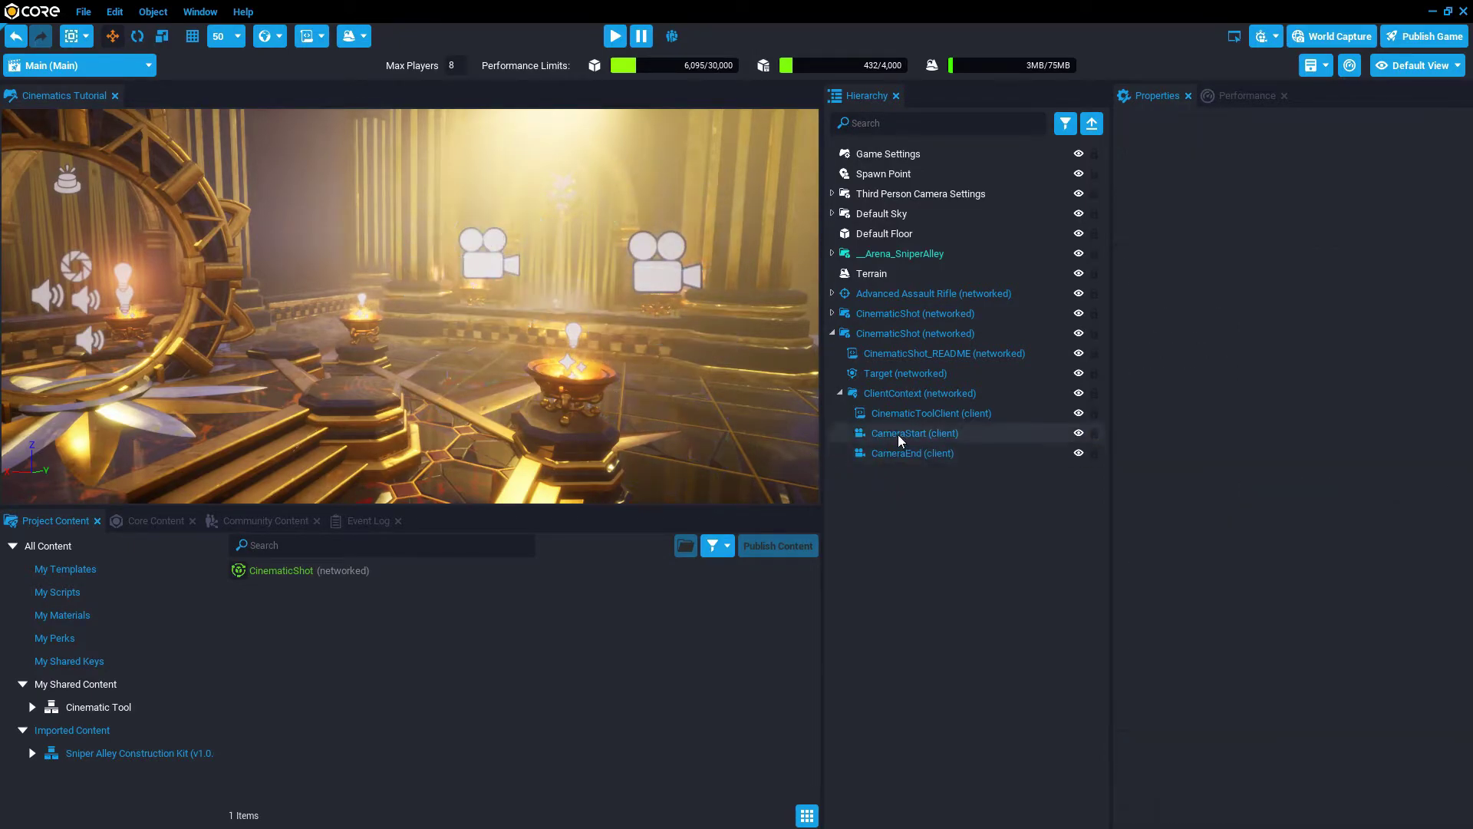
right_click(519, 396)
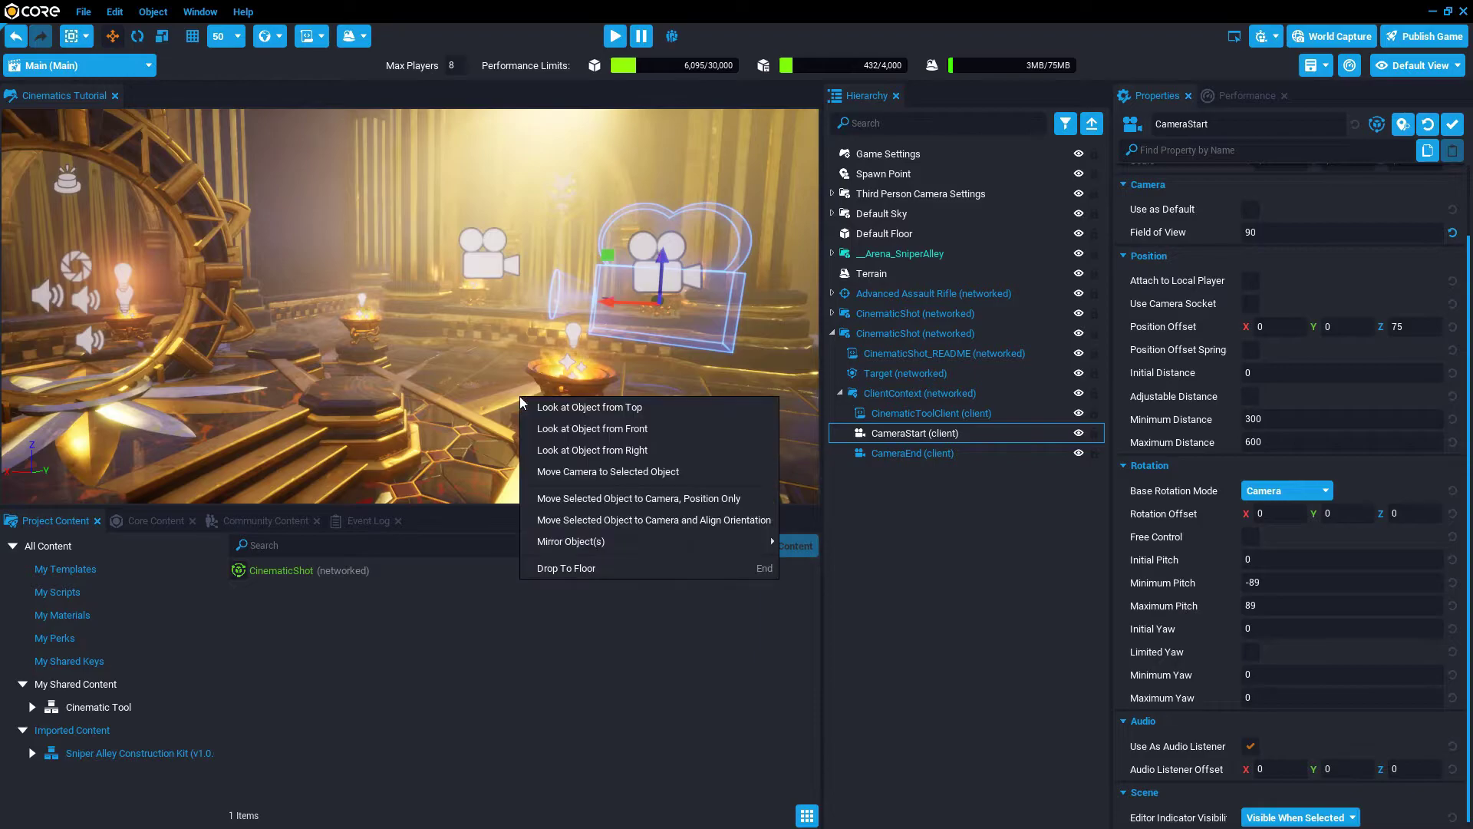
left_click(620, 471)
key("v")
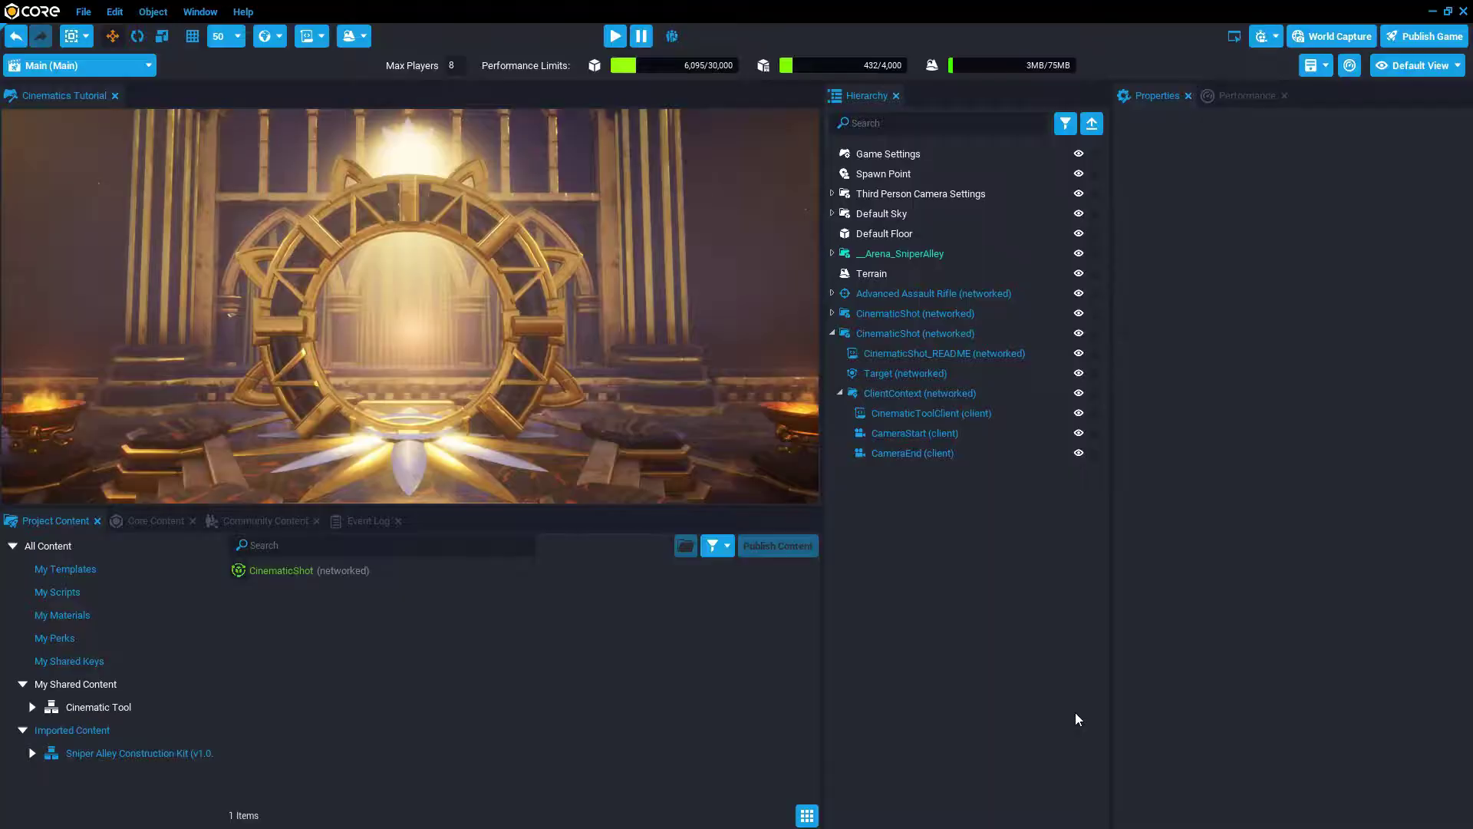
Move the second shot's CameraEnd horizontally a little closer to the golden ring portal
left_click(895, 453)
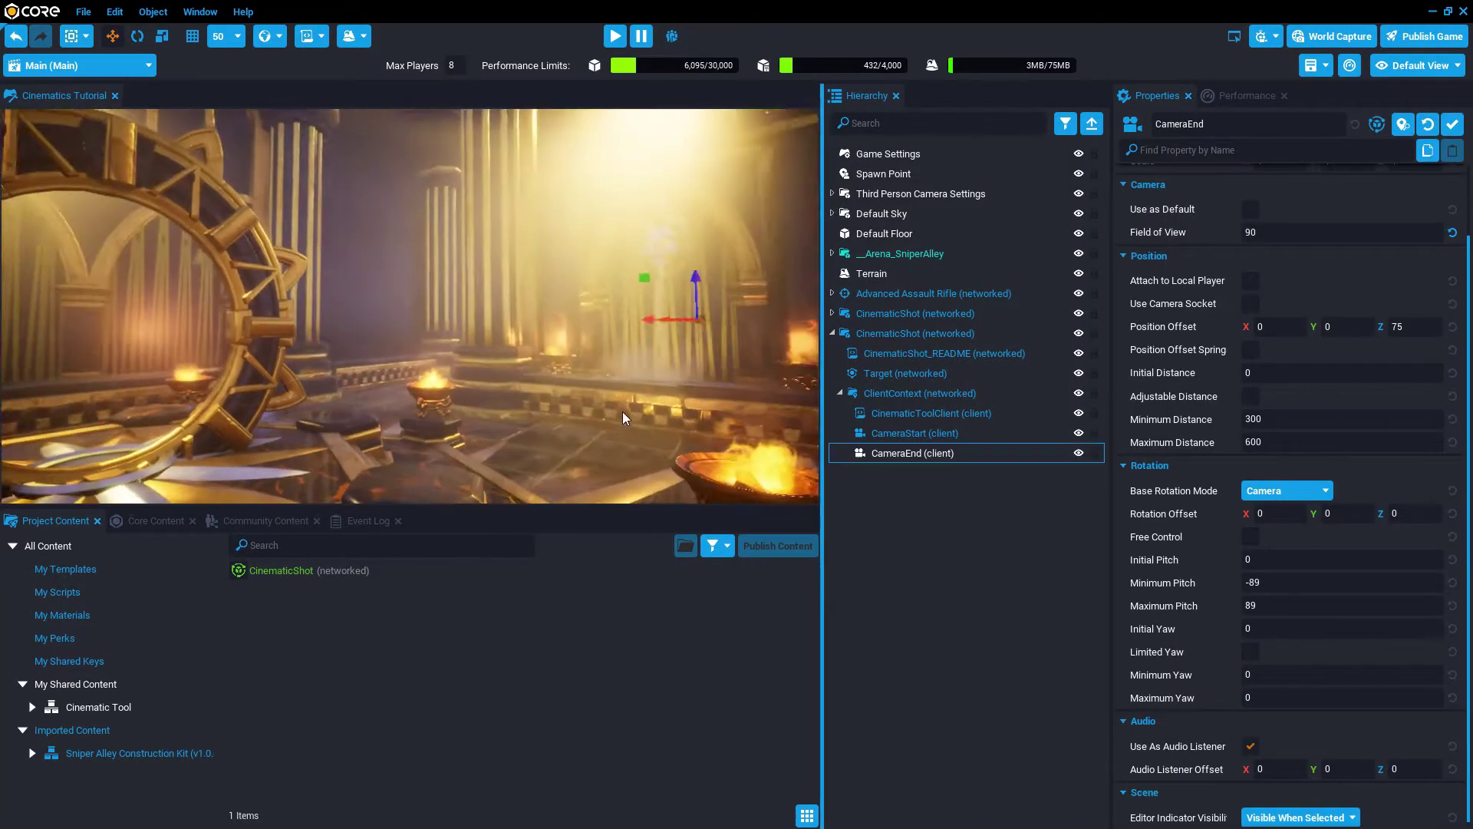
key("v")
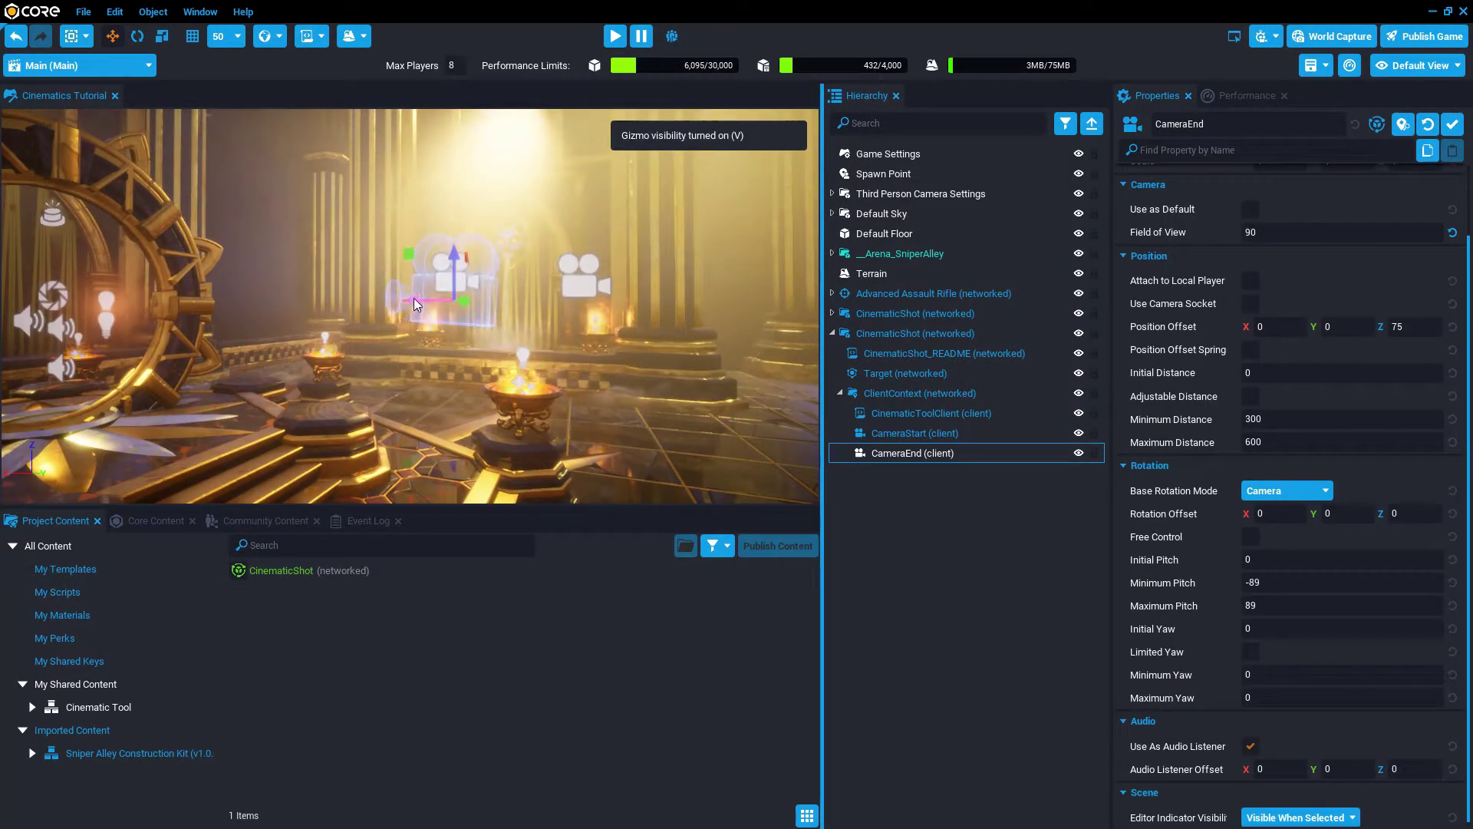
left_click_drag(413, 298, 379, 296)
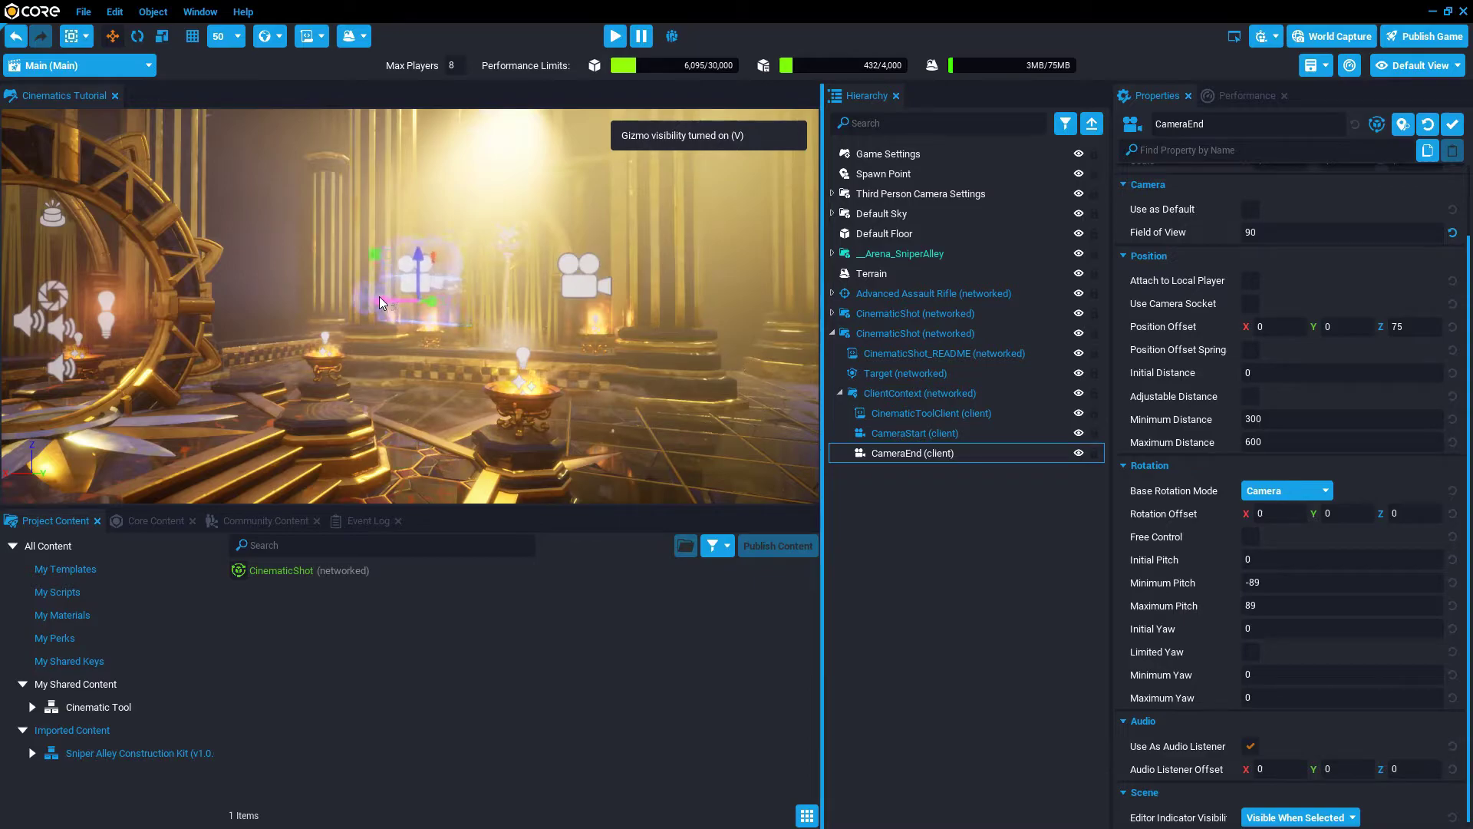
Check the second shot's CameraEnd framing of the portal in full screen, with gizmos temporarily hidden
right_click(533, 393)
left_click(610, 472)
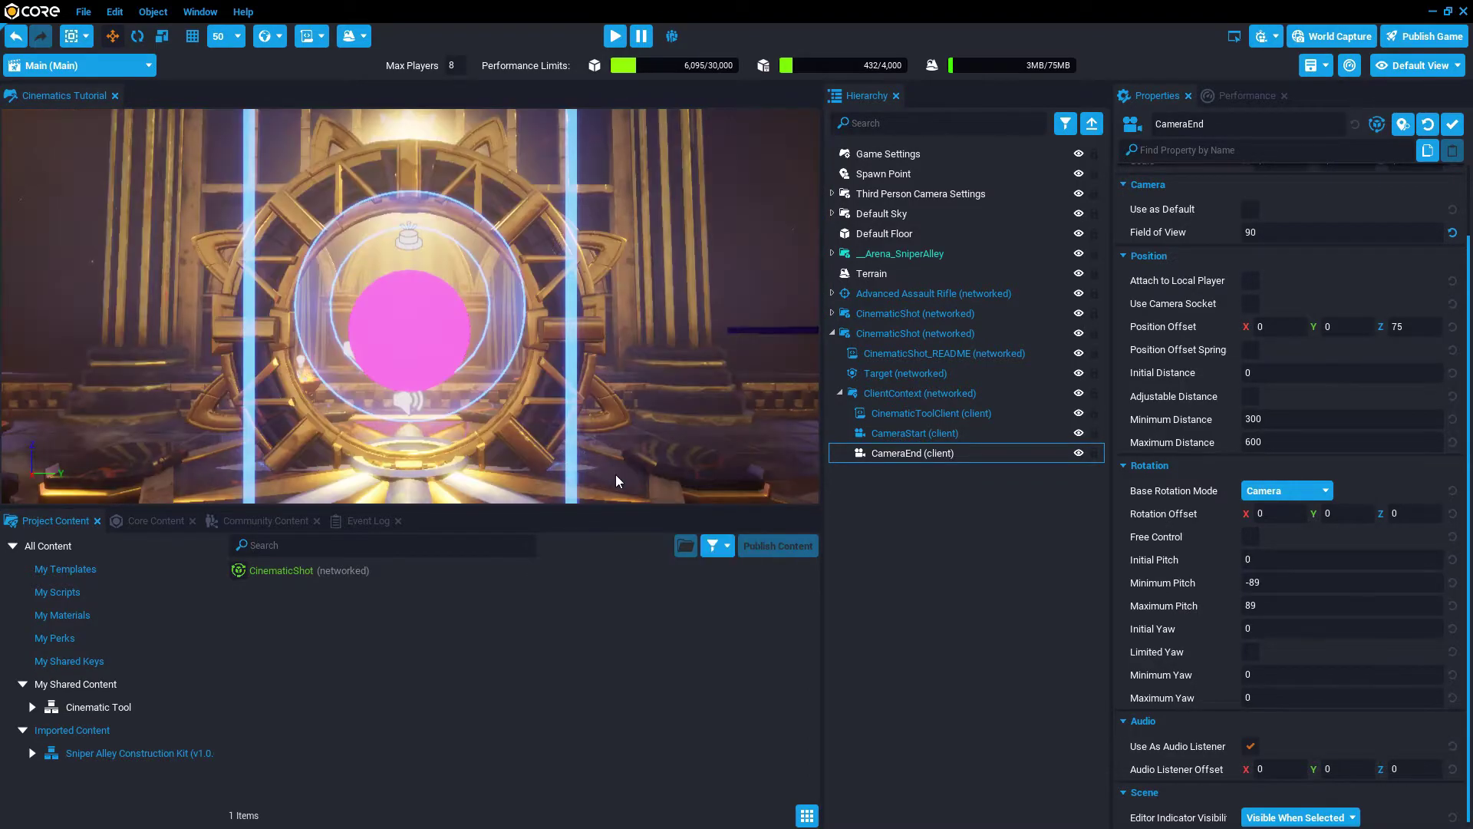
left_click(956, 656)
key("F11")
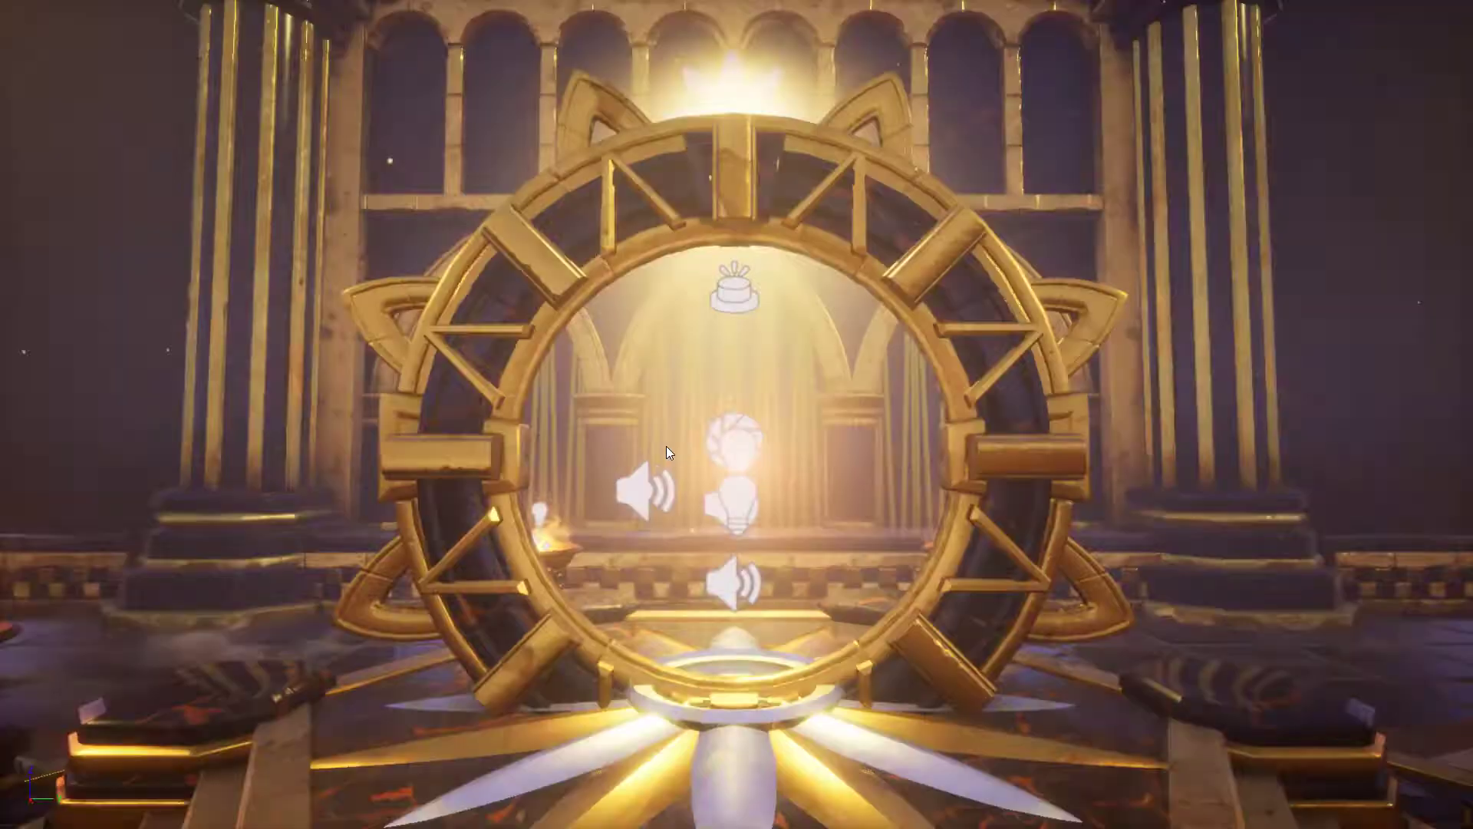
key("v")
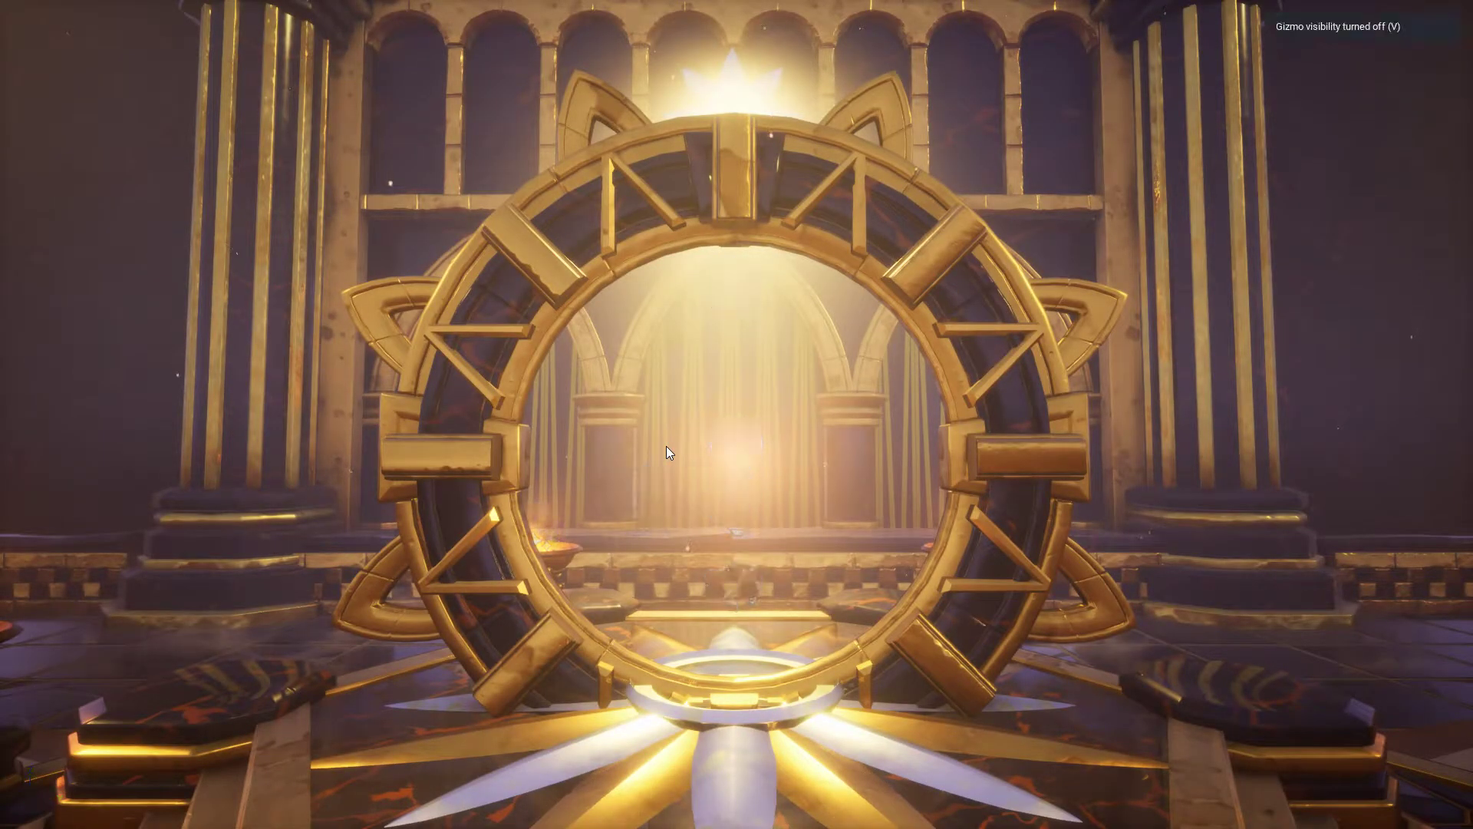
key("v")
key("F11")
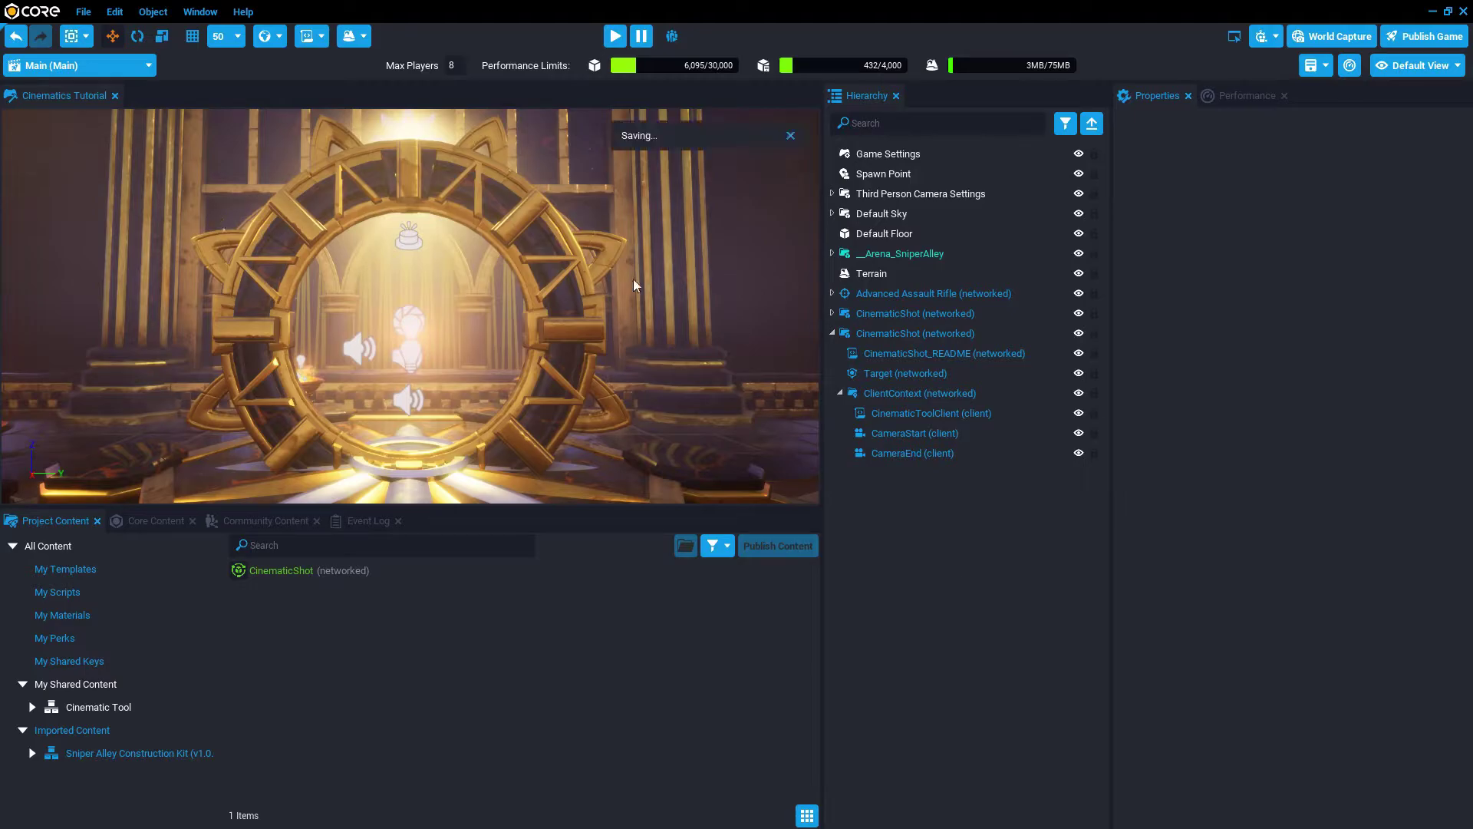
Preview the game in full screen to test the adjusted cinematic sequence, and stop the preview
left_click(617, 39)
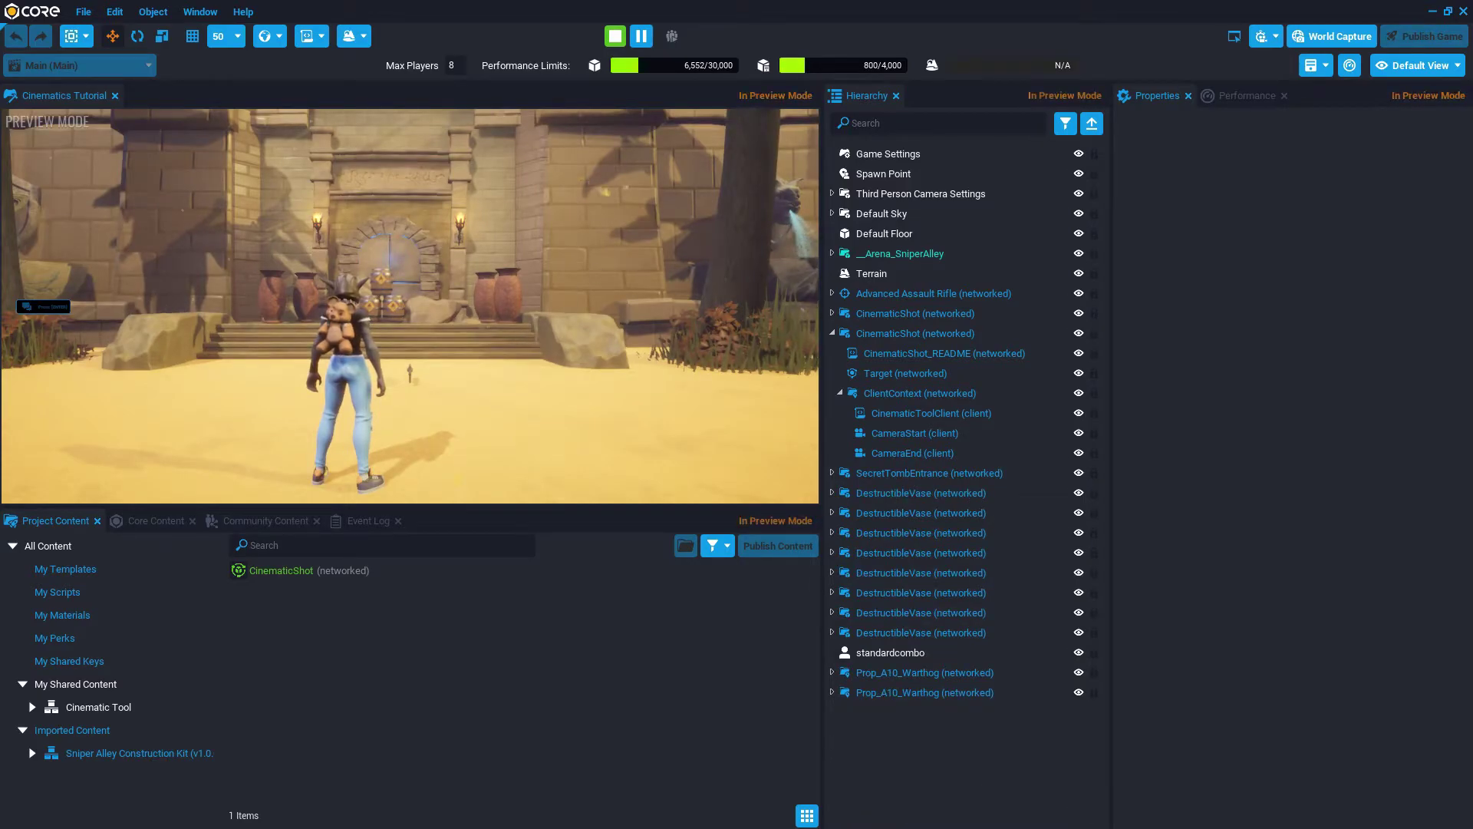
key("F11")
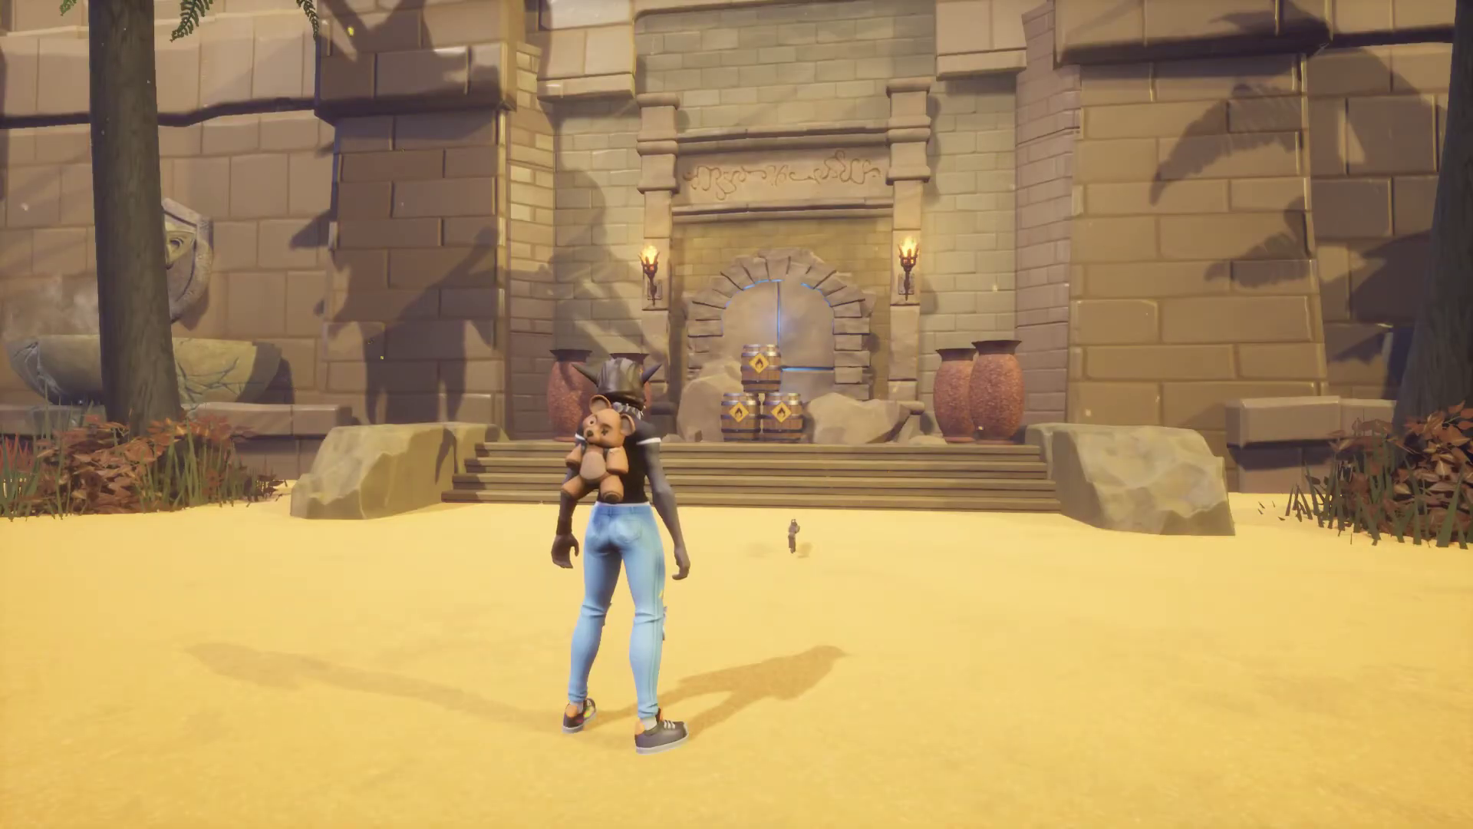
key("Escape")
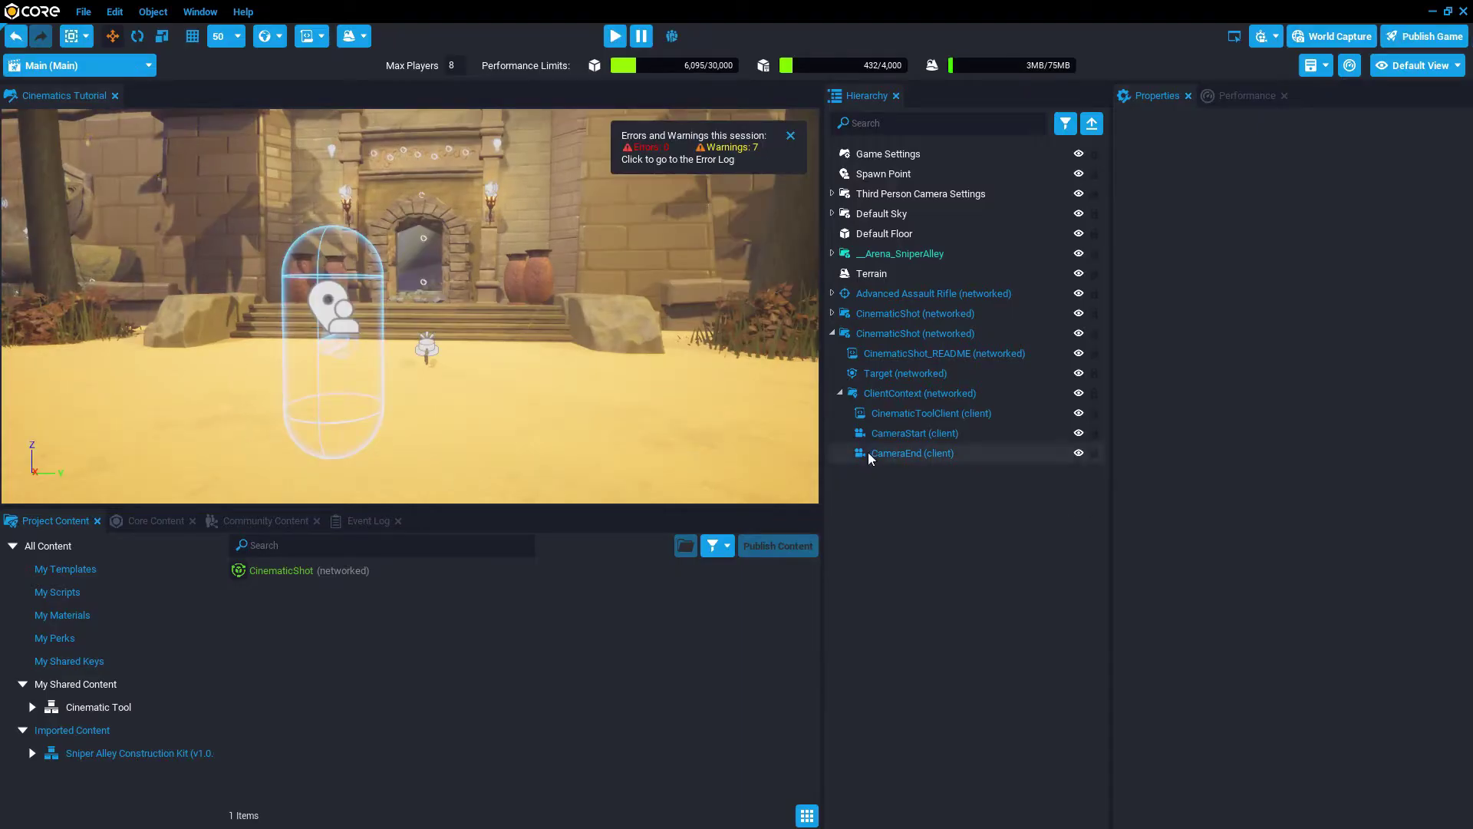
Lower the second shot's CameraStart and CameraEnd together, closer to the tomb floor, and preview the sequence in full screen
left_click(914, 436)
left_click(898, 452, "shift")
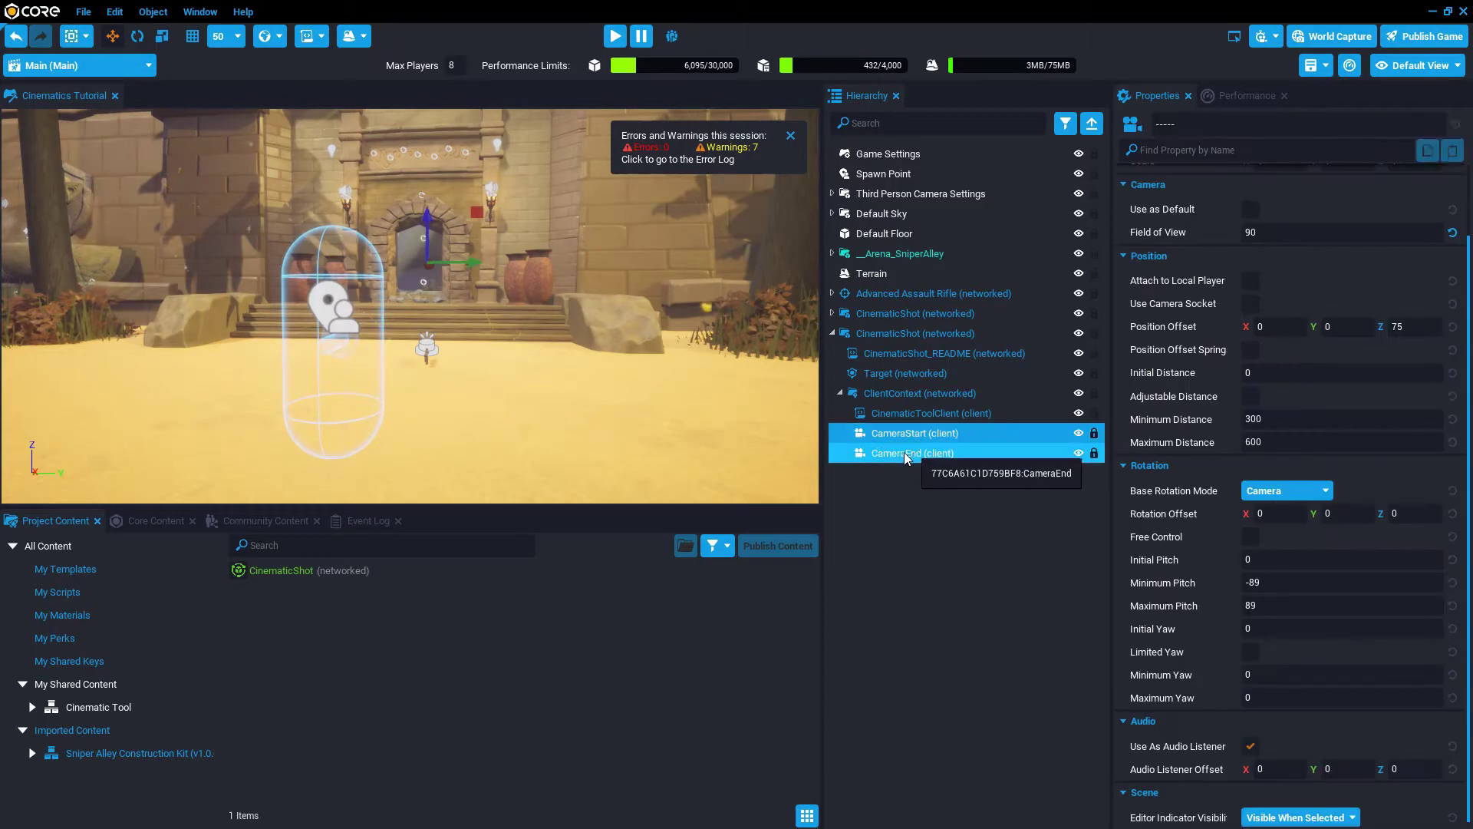
key("f")
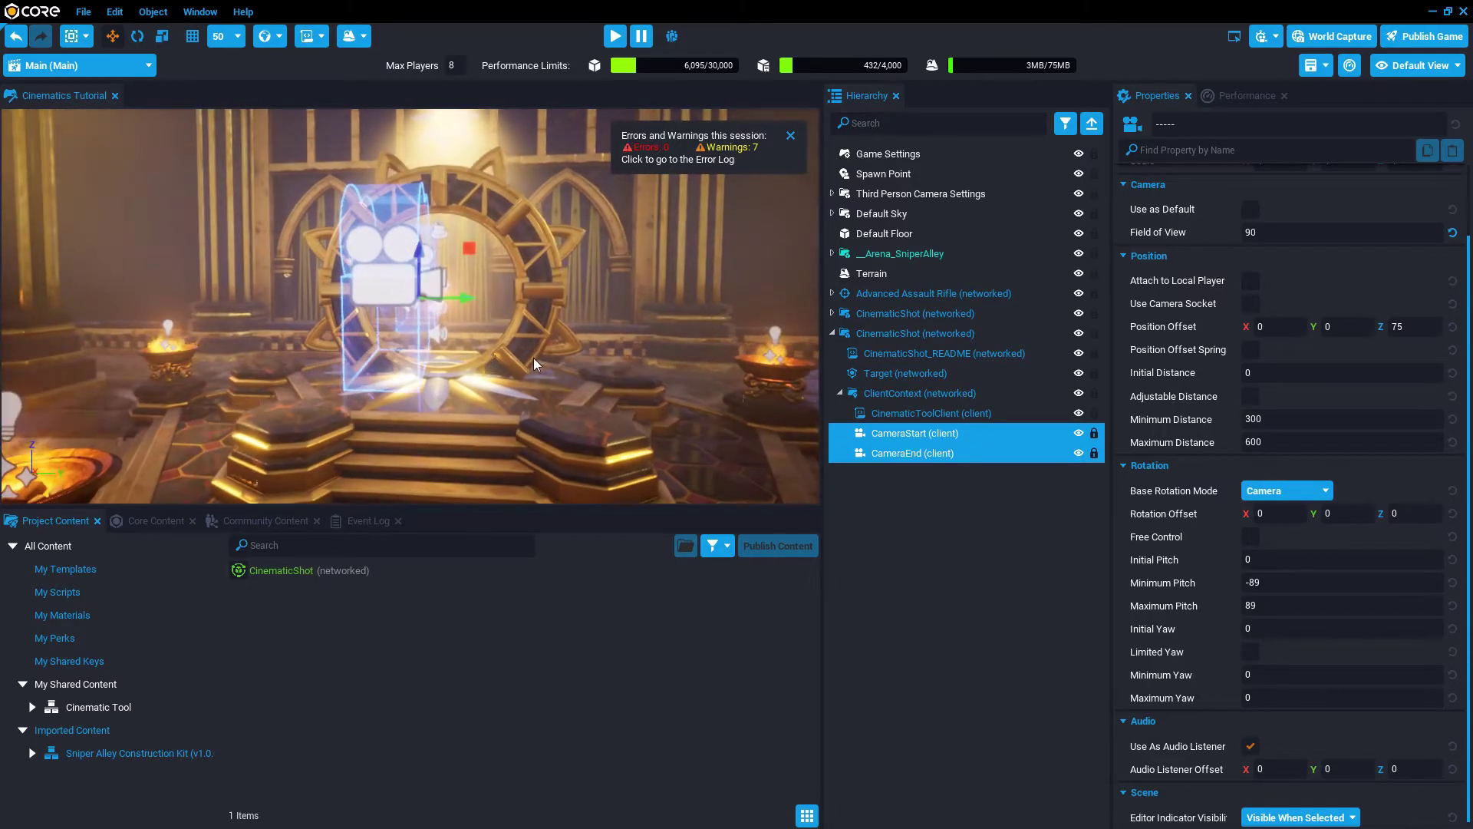
left_click_drag(532, 357, 441, 287, "alt")
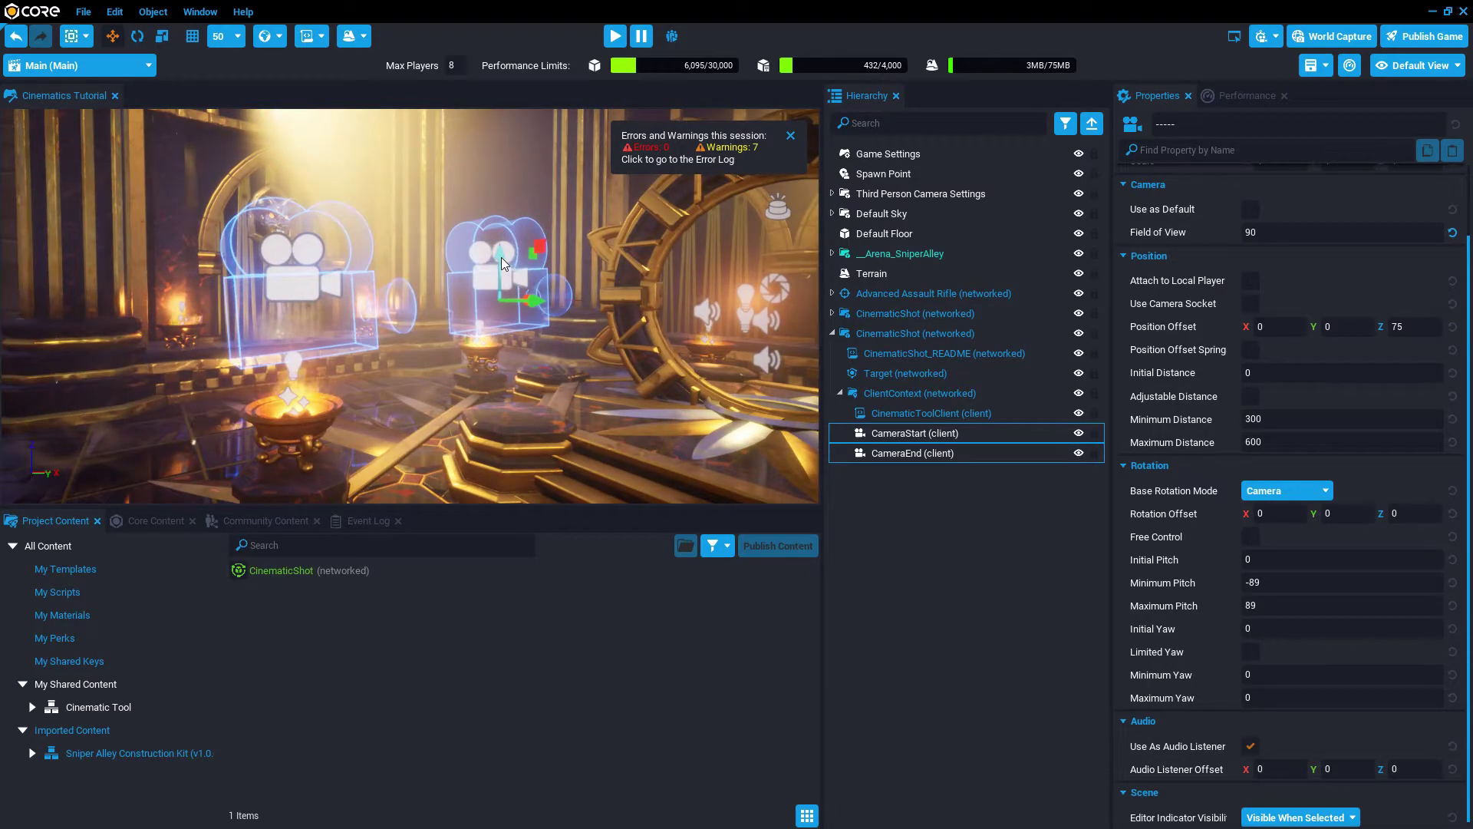
right_click_drag(501, 256, 501, 333)
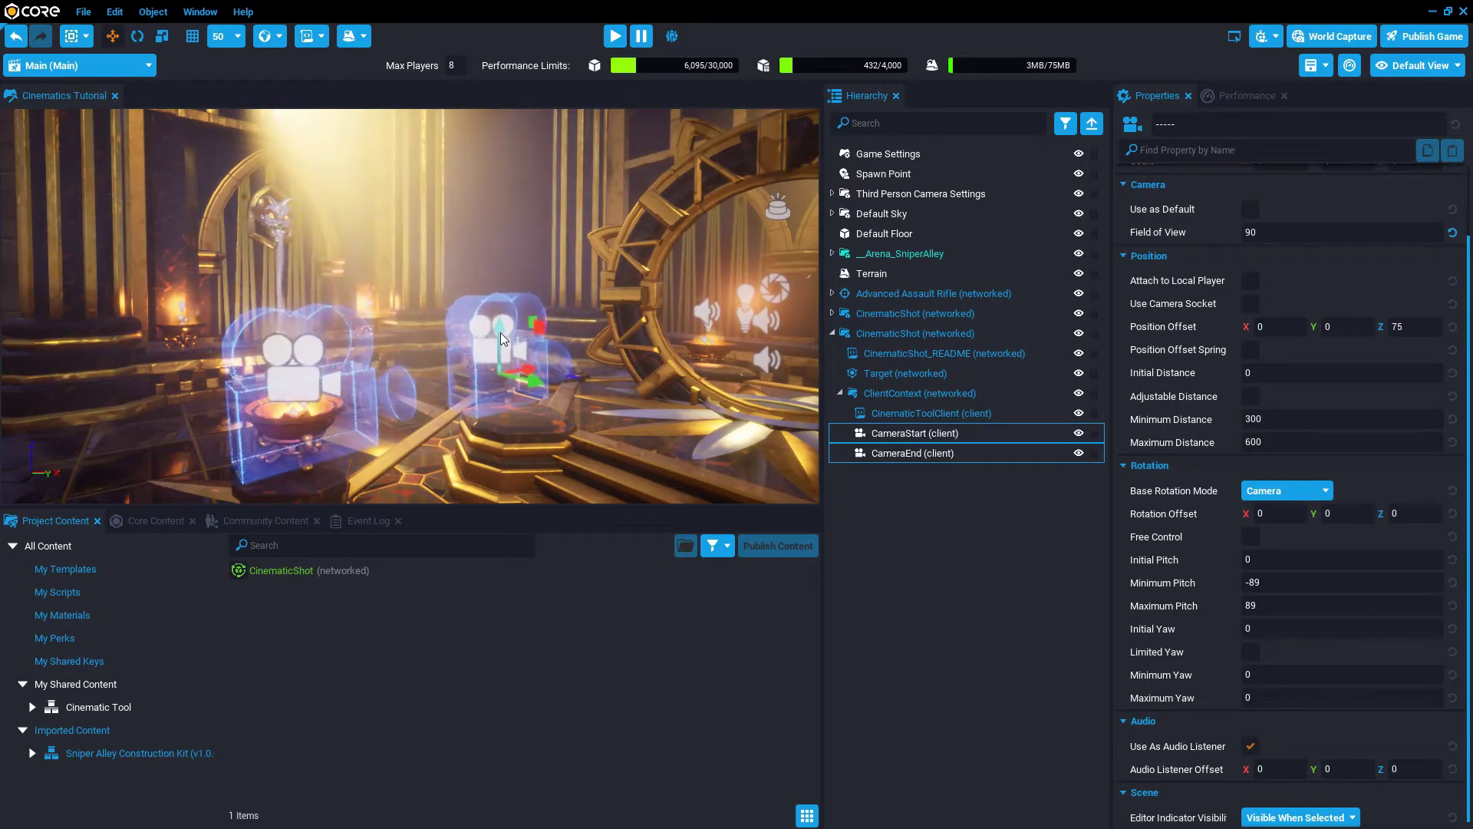
left_click(998, 609)
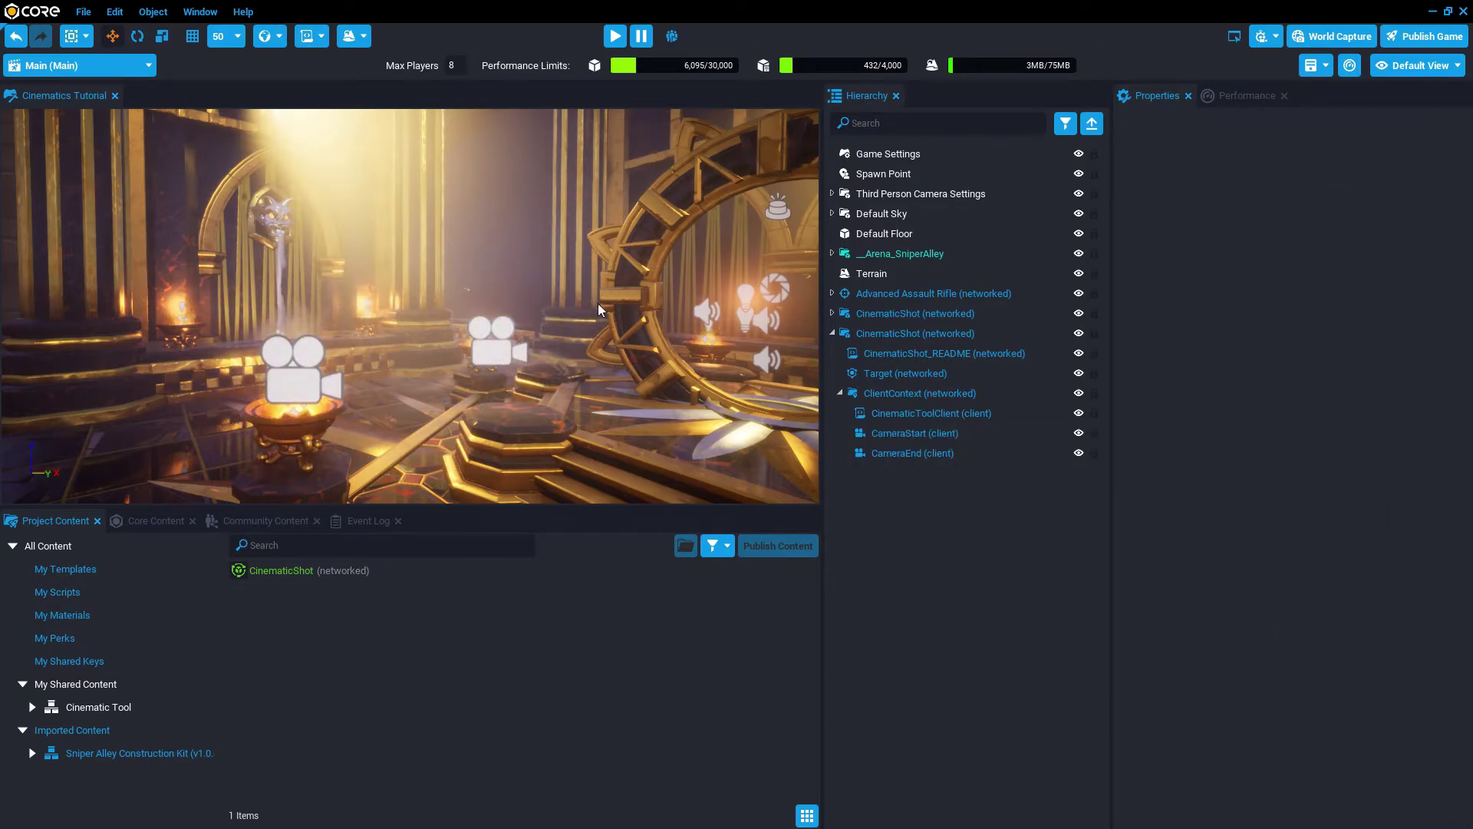
left_click(617, 37)
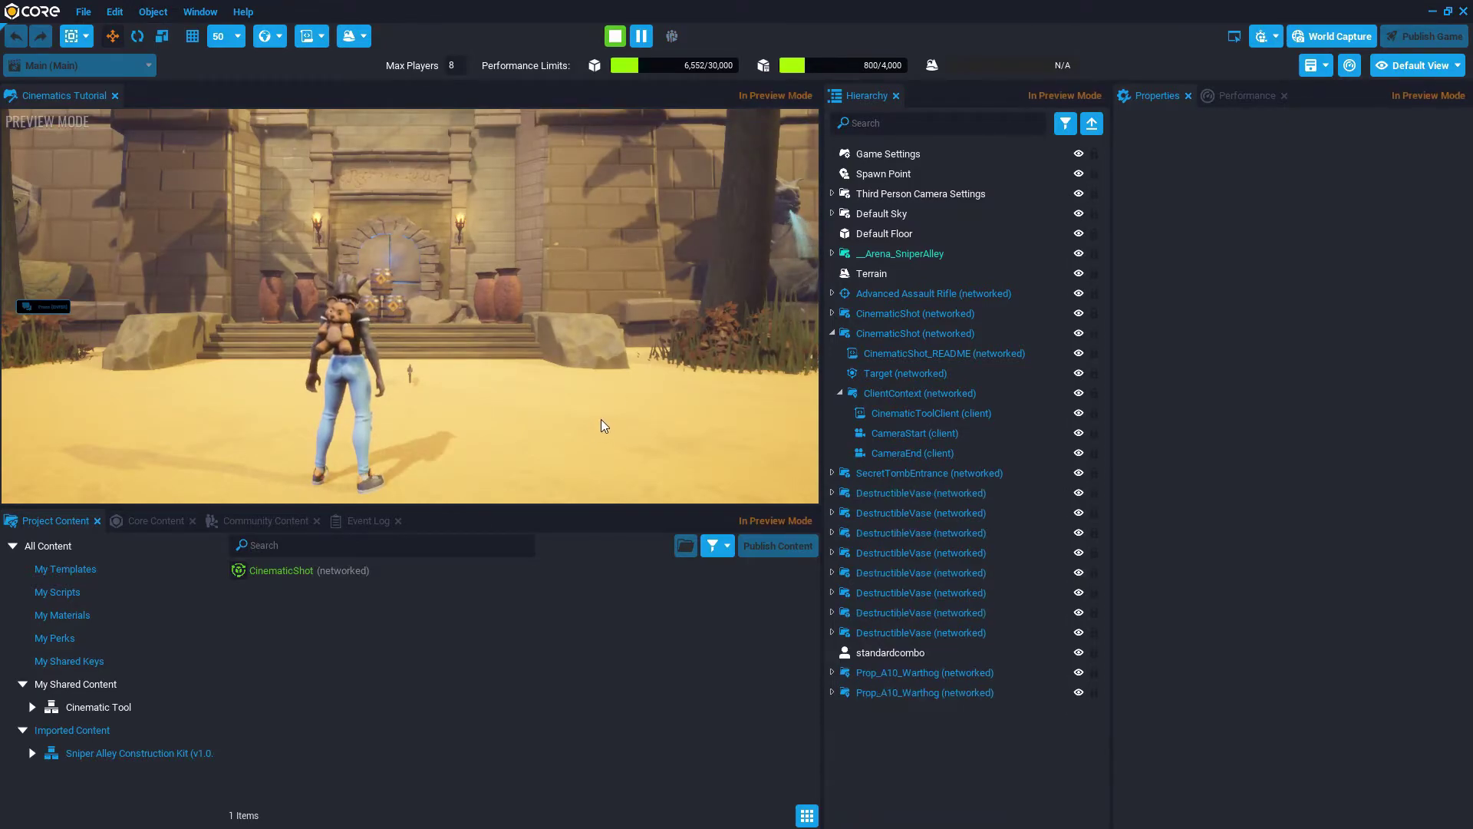
key("F11")
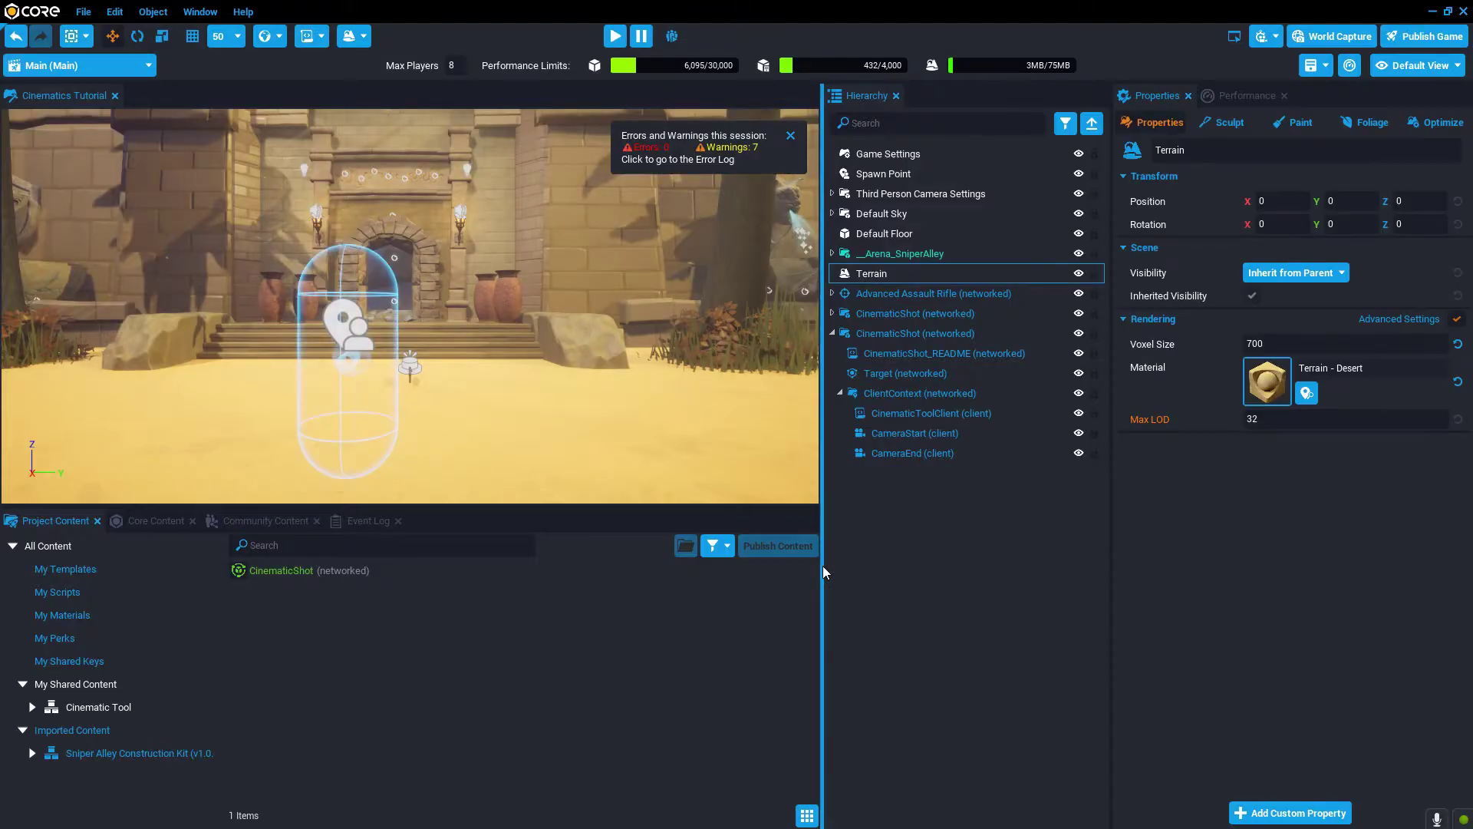
Collapse the second CinematicShot and open the first CinematicShot's Duration for editing
left_click(832, 334)
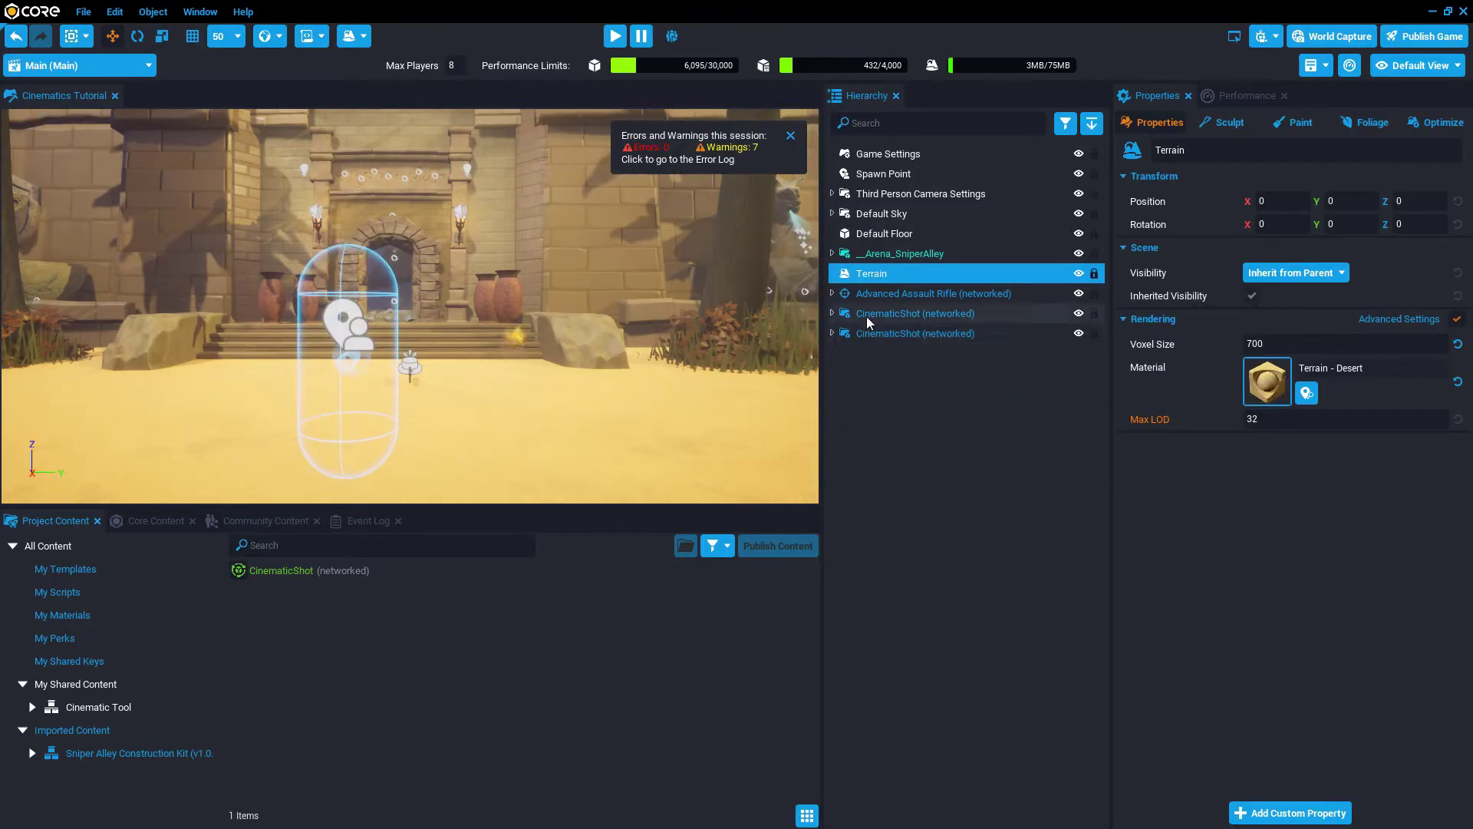
left_click(913, 313)
left_click(1295, 651)
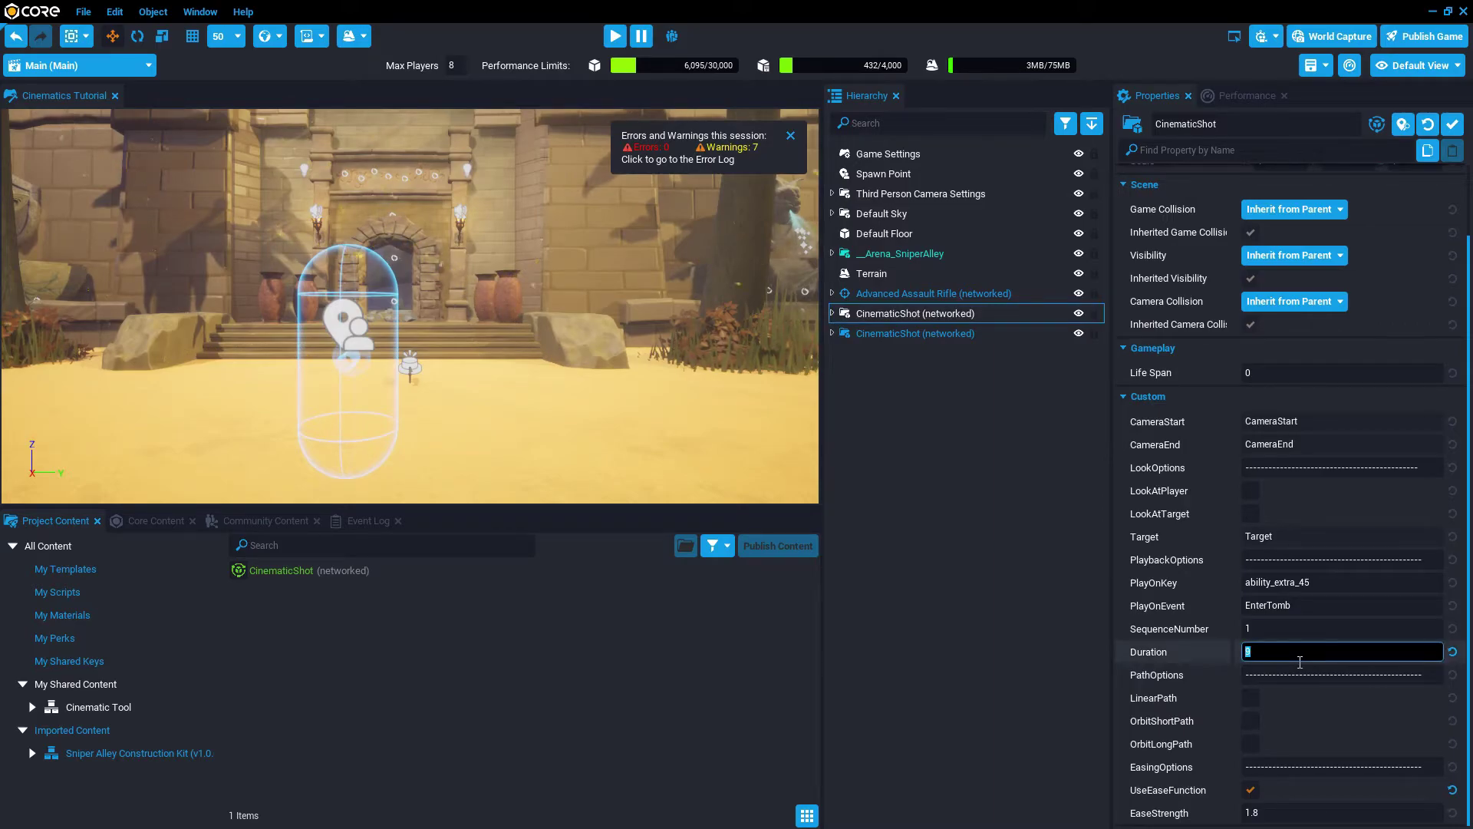
left_click(918, 454)
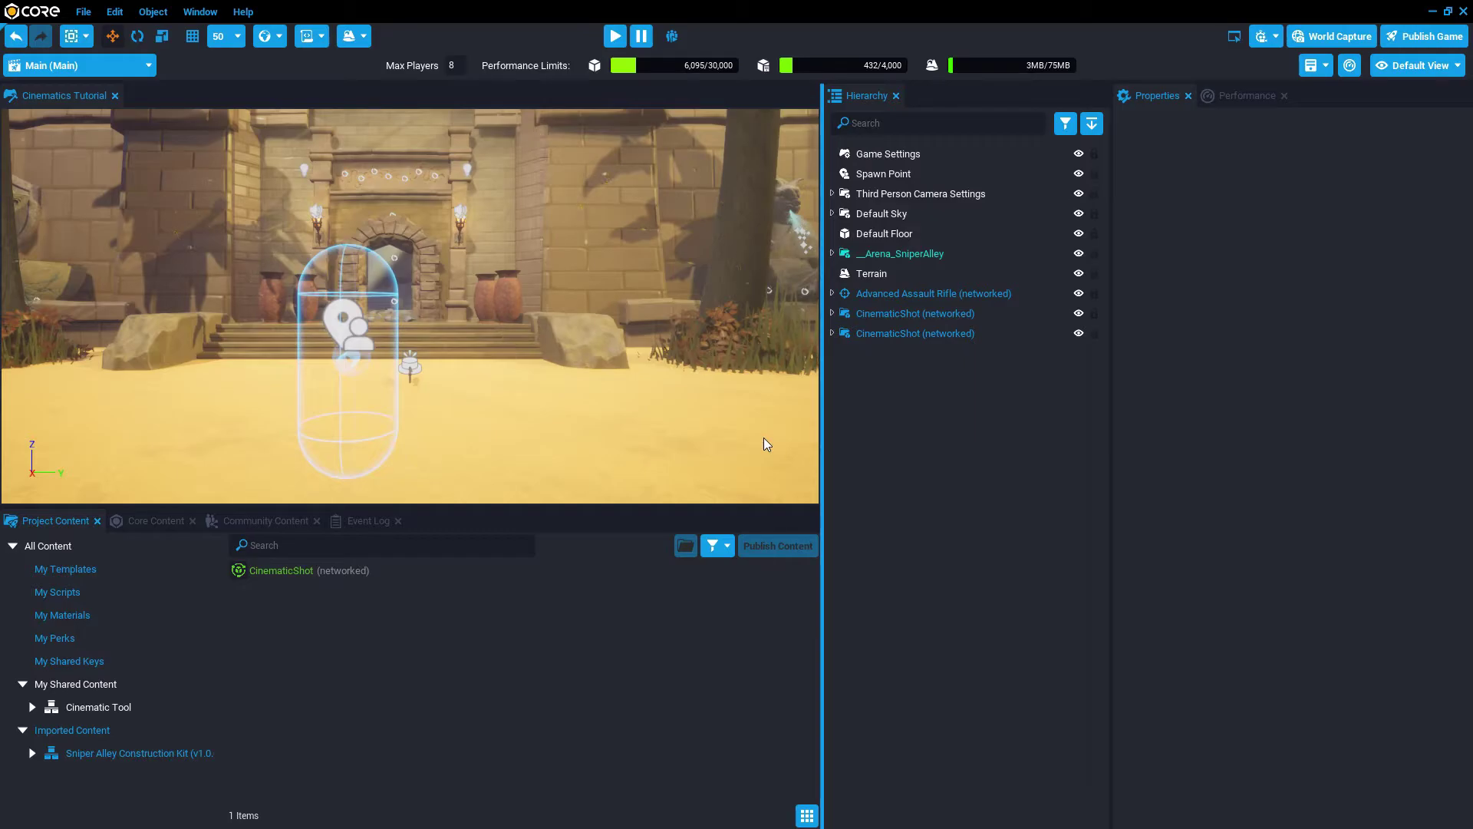
Place the Cinematic Trigger Player template from Cinematic Tool's dependent templates on the rocky threshold of the tomb entrance
left_click(32, 706)
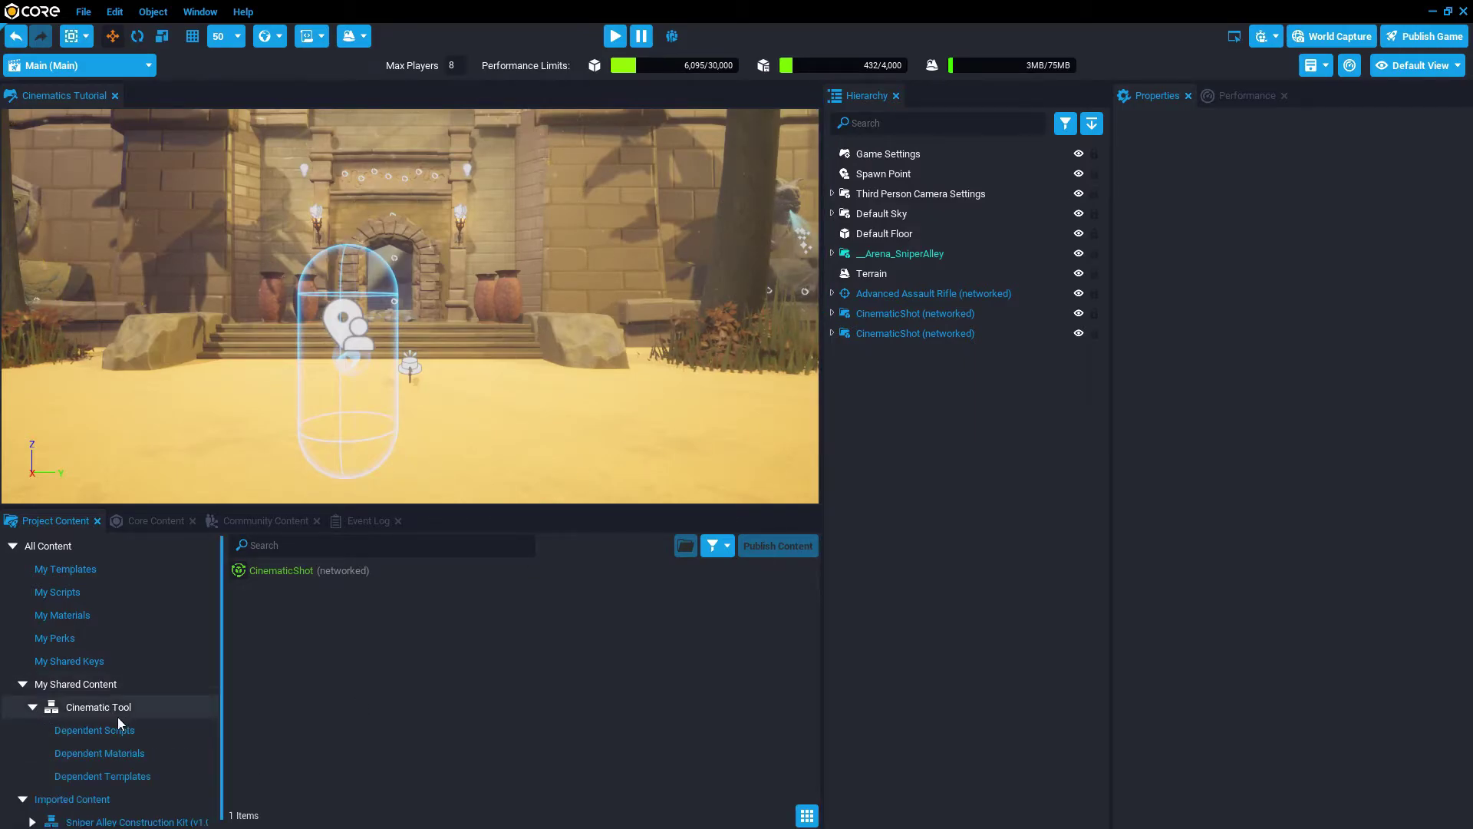
left_click(105, 777)
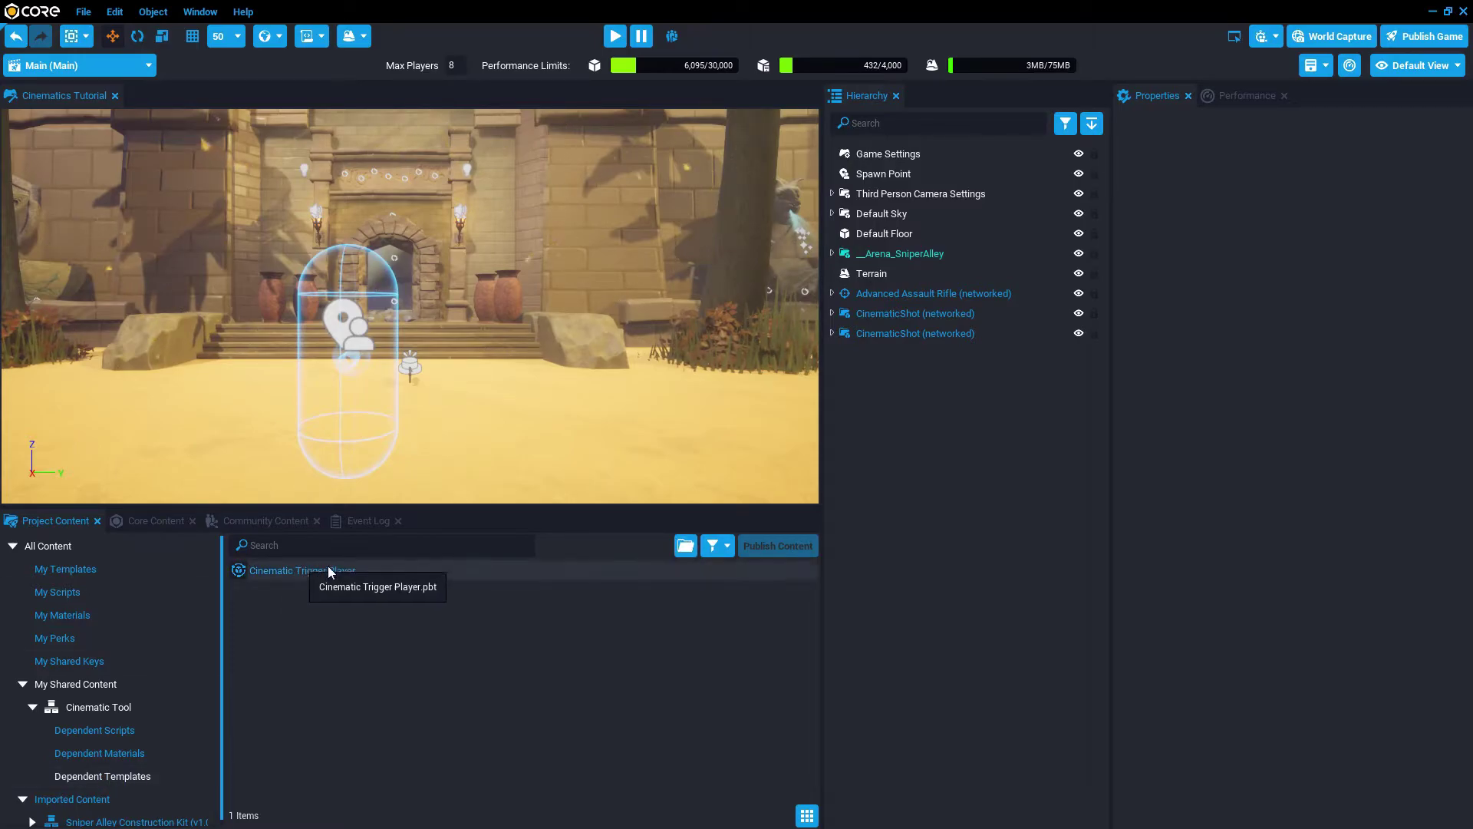
key("w")
right_click_drag(227, 360, 220, 257)
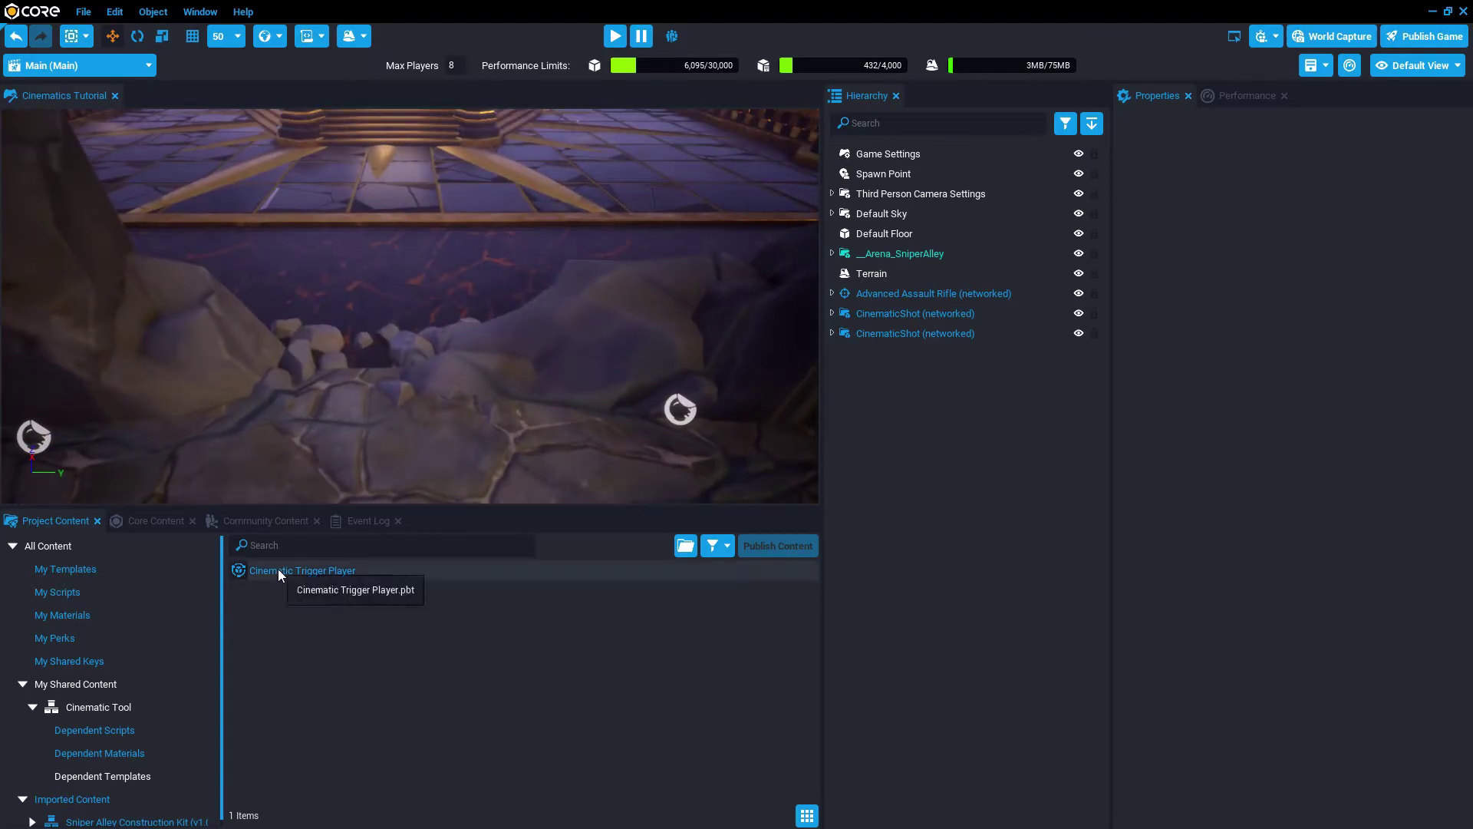
left_click_drag(278, 568, 368, 366)
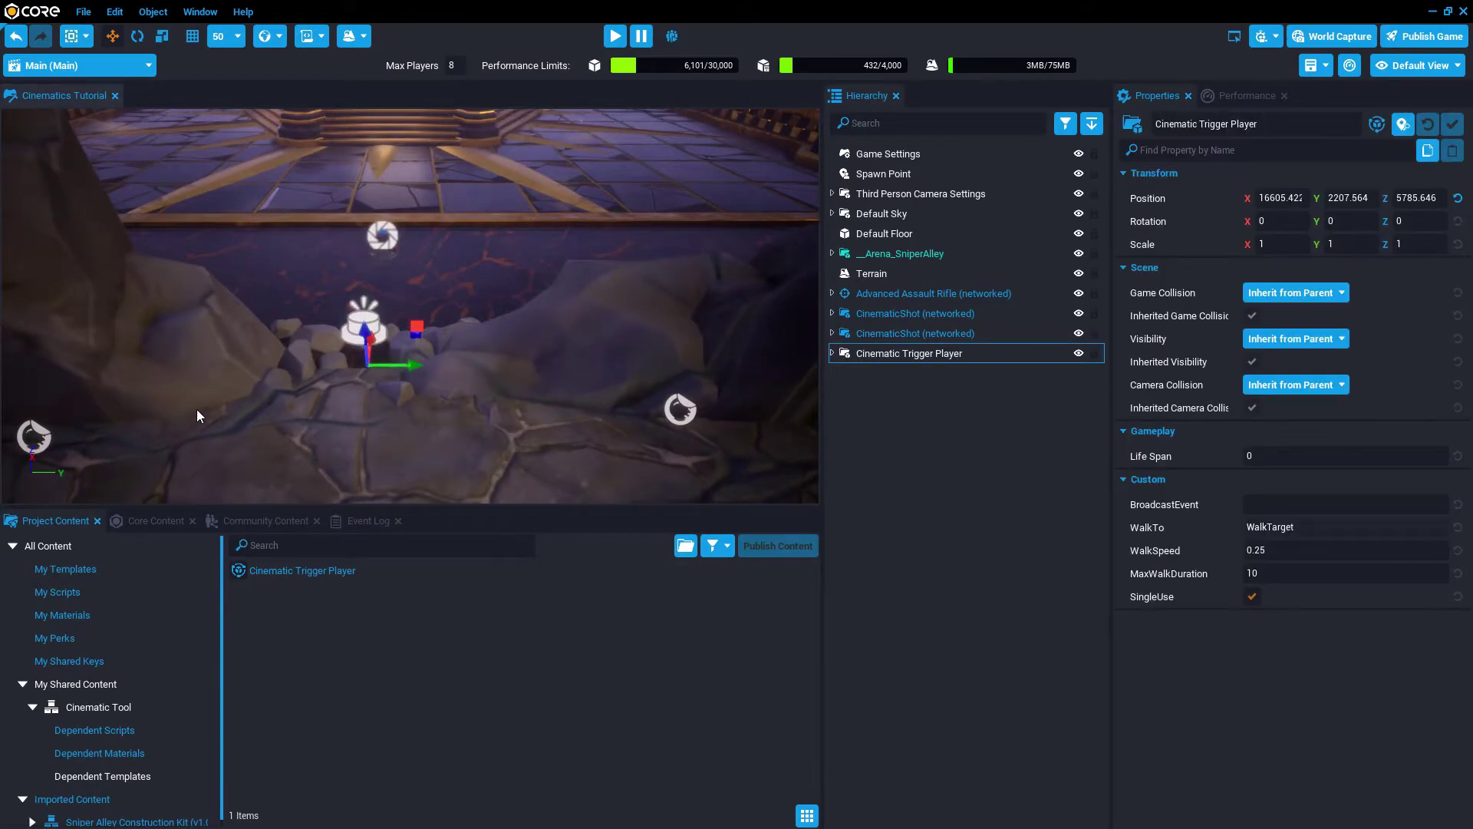
Thin the Cinematic Trigger Player's Trigger box along X to a scale of about 0.45
right_click_drag(197, 409, 678, 374)
key("v")
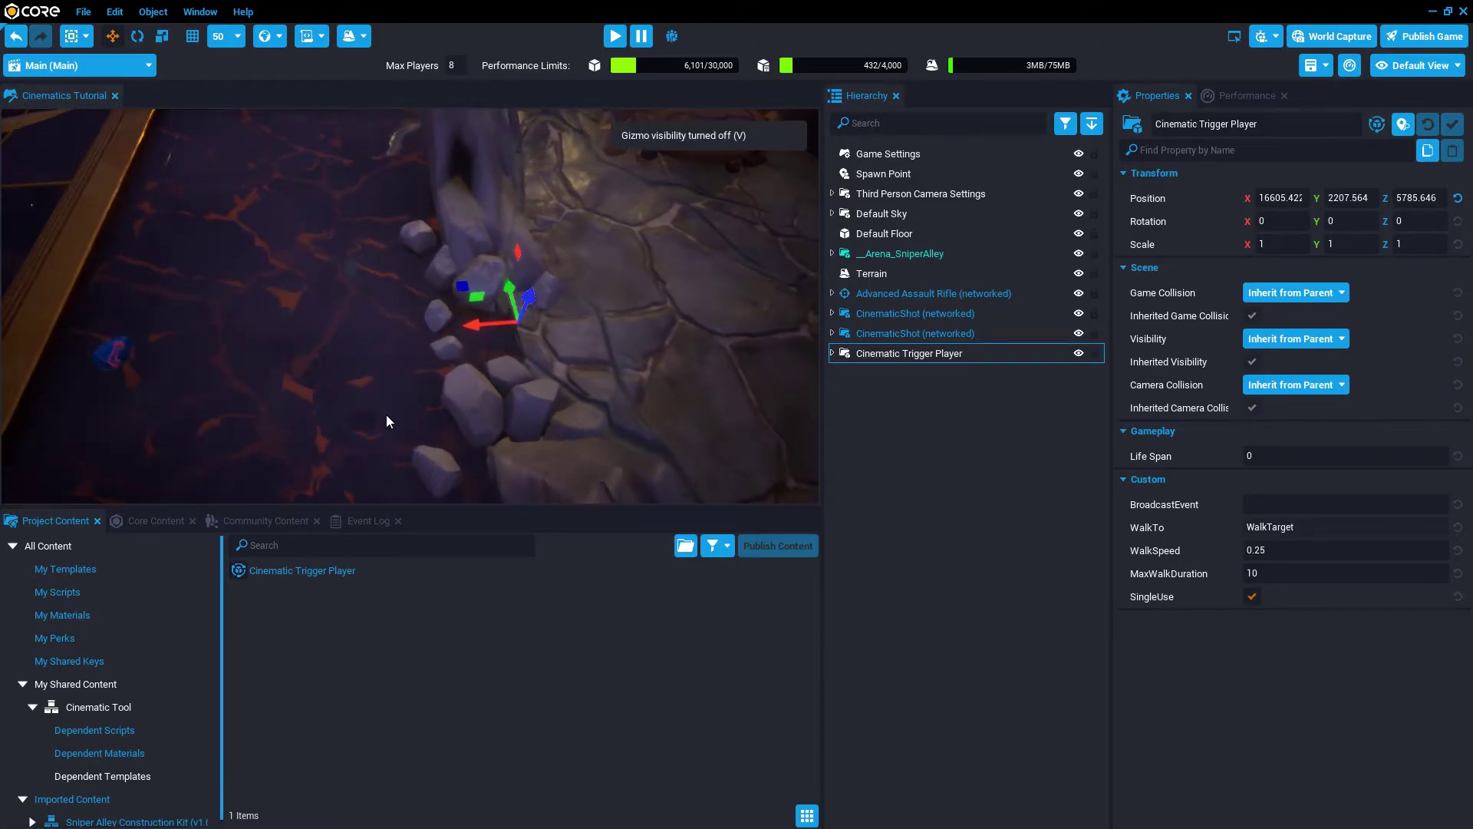
right_click_drag(386, 420, 680, 453)
key("v")
left_click(833, 353)
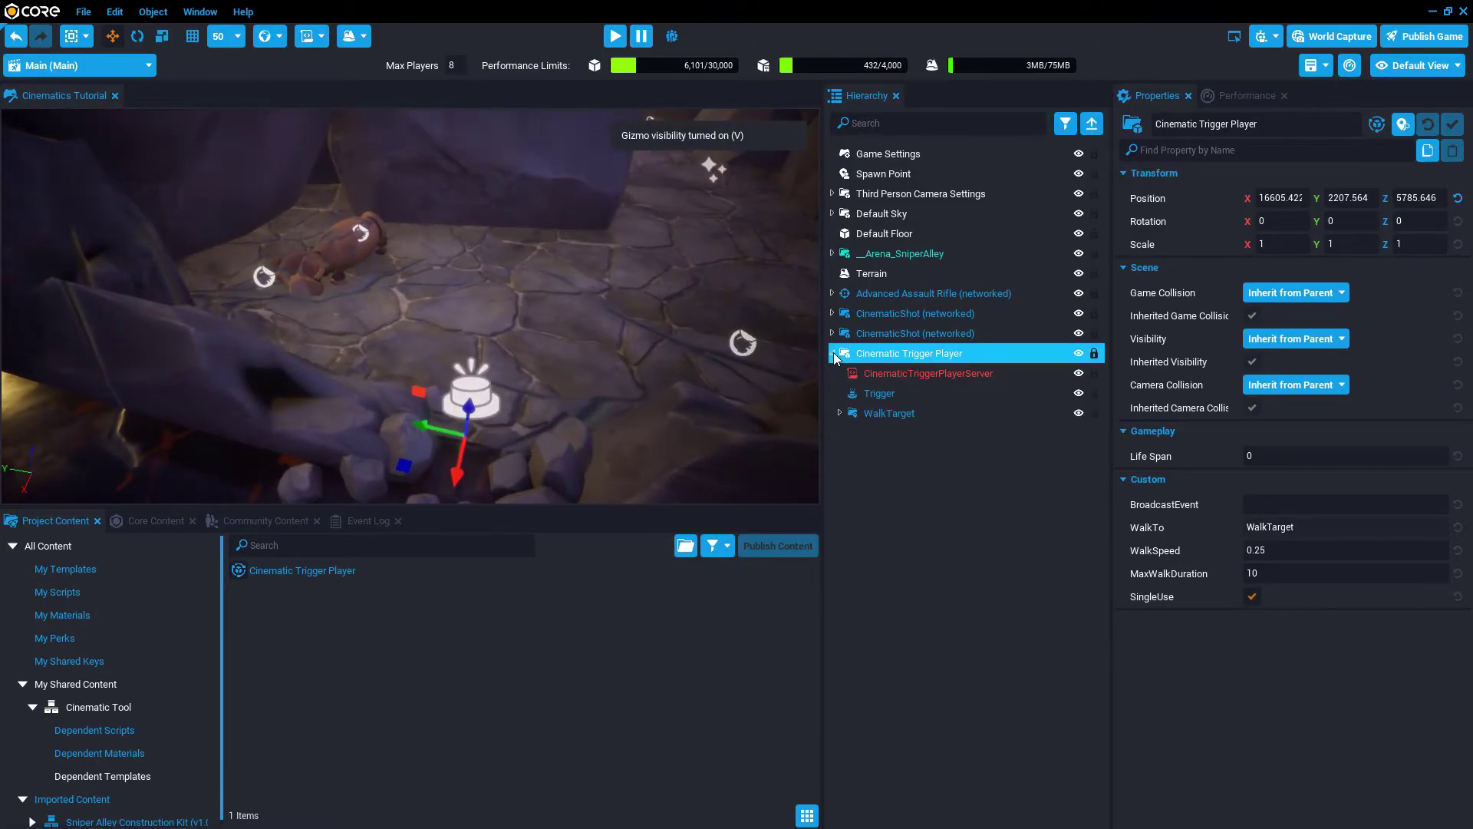
left_click(875, 394)
right_click_drag(528, 366, 137, 273)
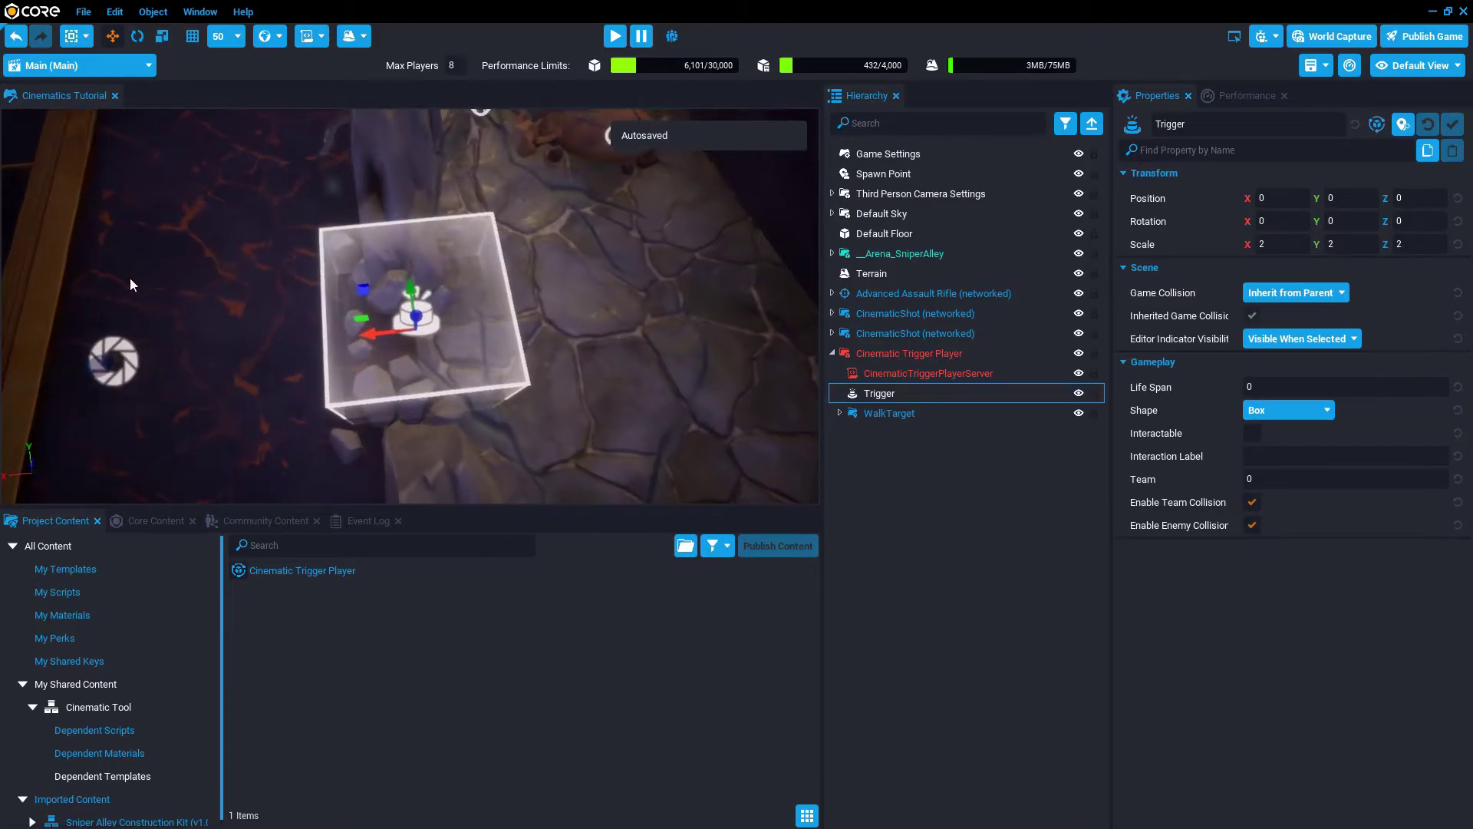
key("r")
left_click_drag(367, 351, 427, 350)
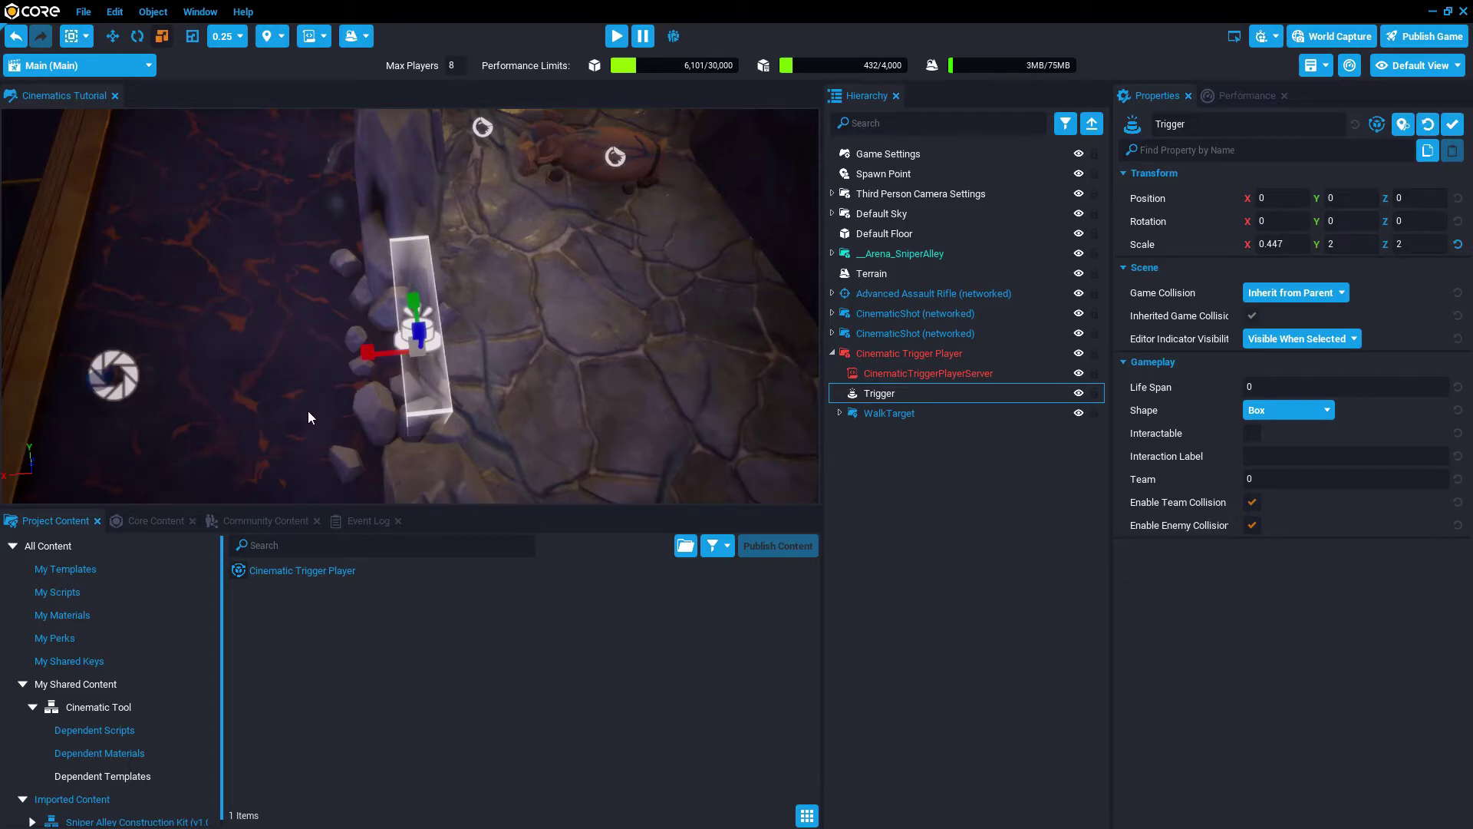
Stretch the Trigger box to a Y scale of about 5.97 and a Z scale of about 7.42 to span the cave opening
key("f")
left_click_drag(293, 396, 408, 434, "alt")
left_click_drag(365, 310, 123, 323)
key("s")
right_click_drag(465, 384, 486, 297)
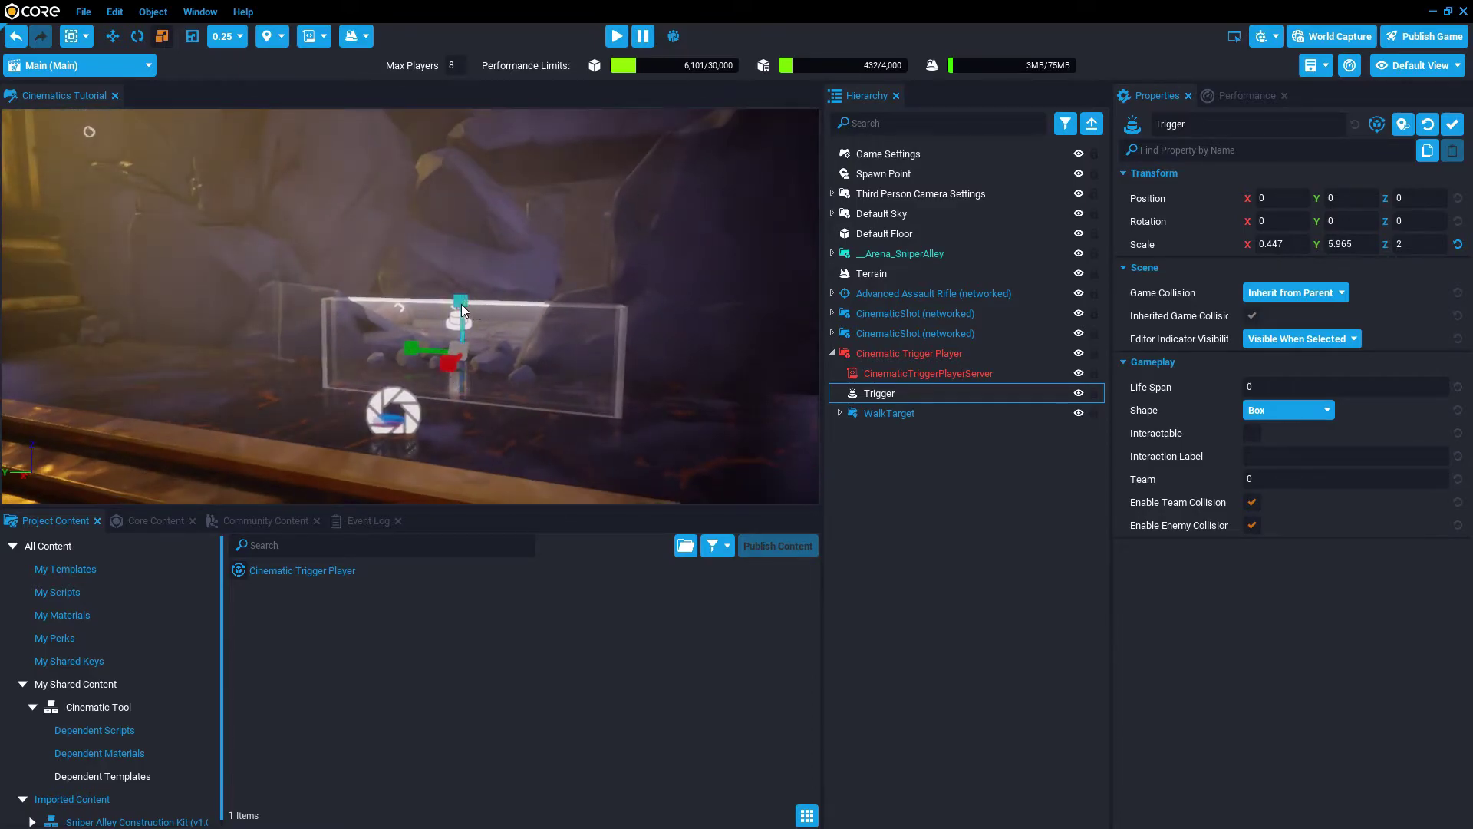
left_click_drag(462, 304, 494, 163)
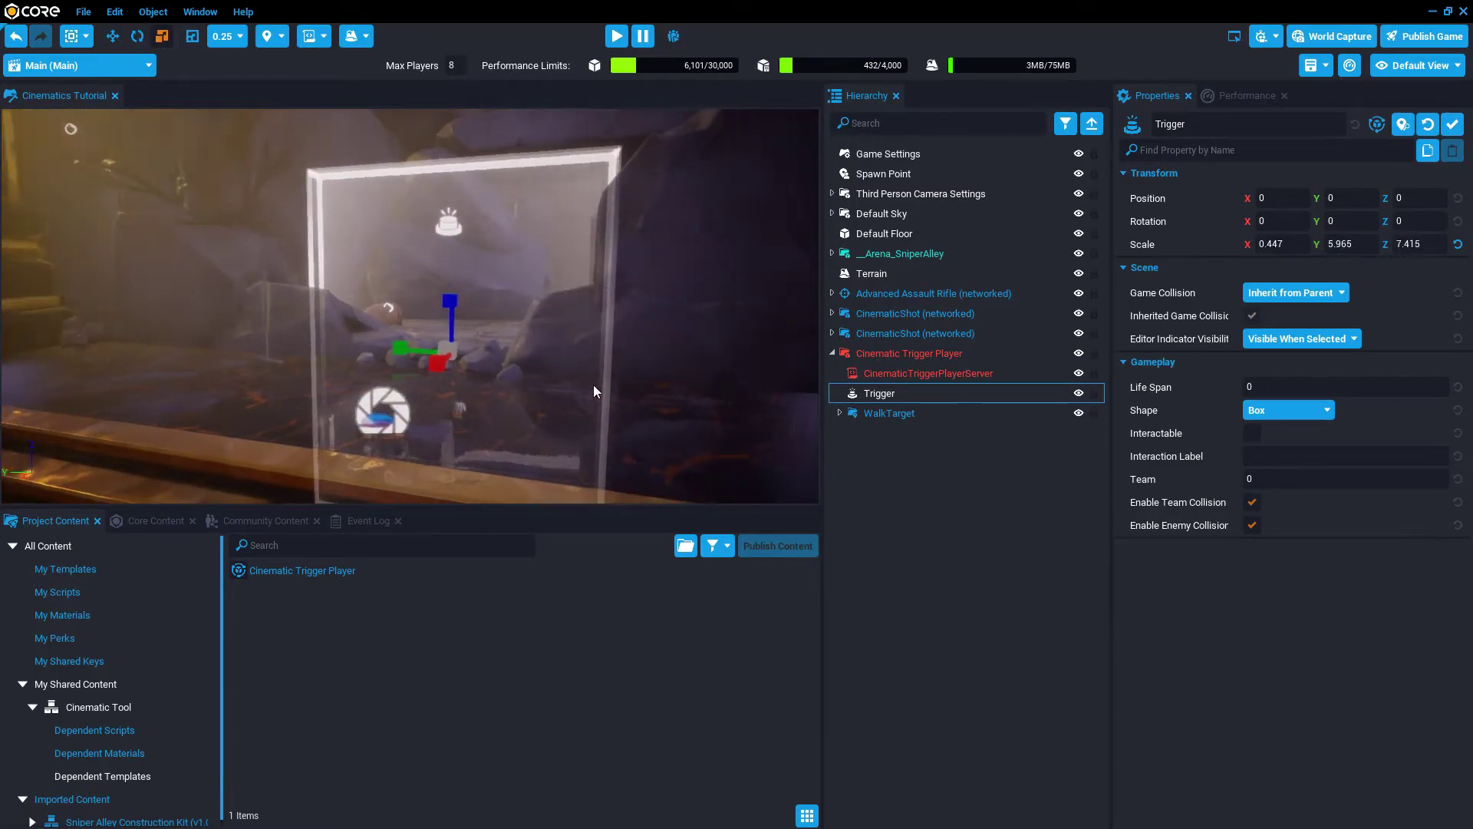
key("w")
left_click_drag(366, 360, 216, 321)
key("r")
right_click_drag(563, 395, 656, 384)
Move WalkTarget along X to about 562, from the lava-cracked ground onto the golden steps
double_click(877, 415)
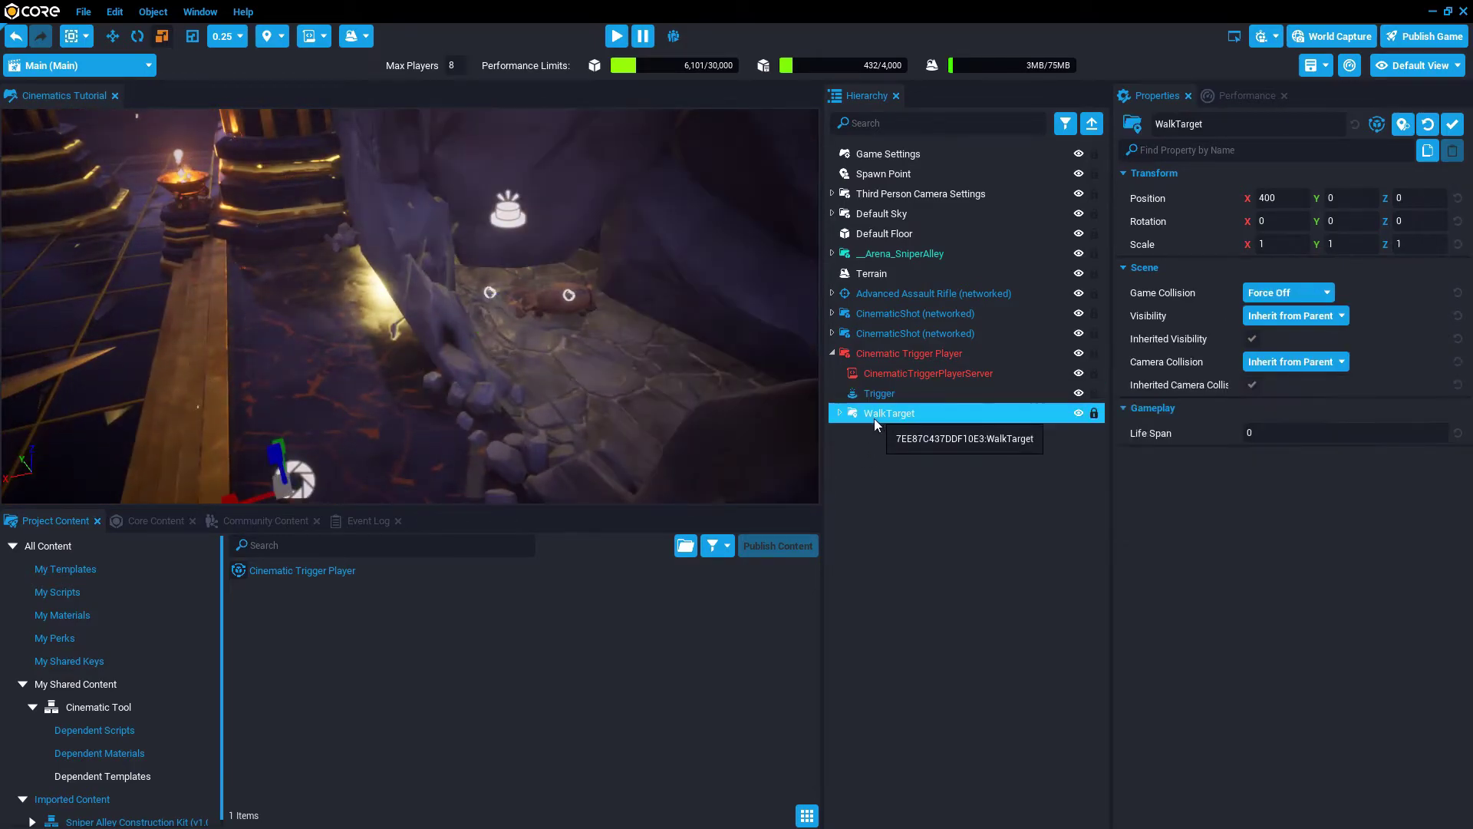
key("w")
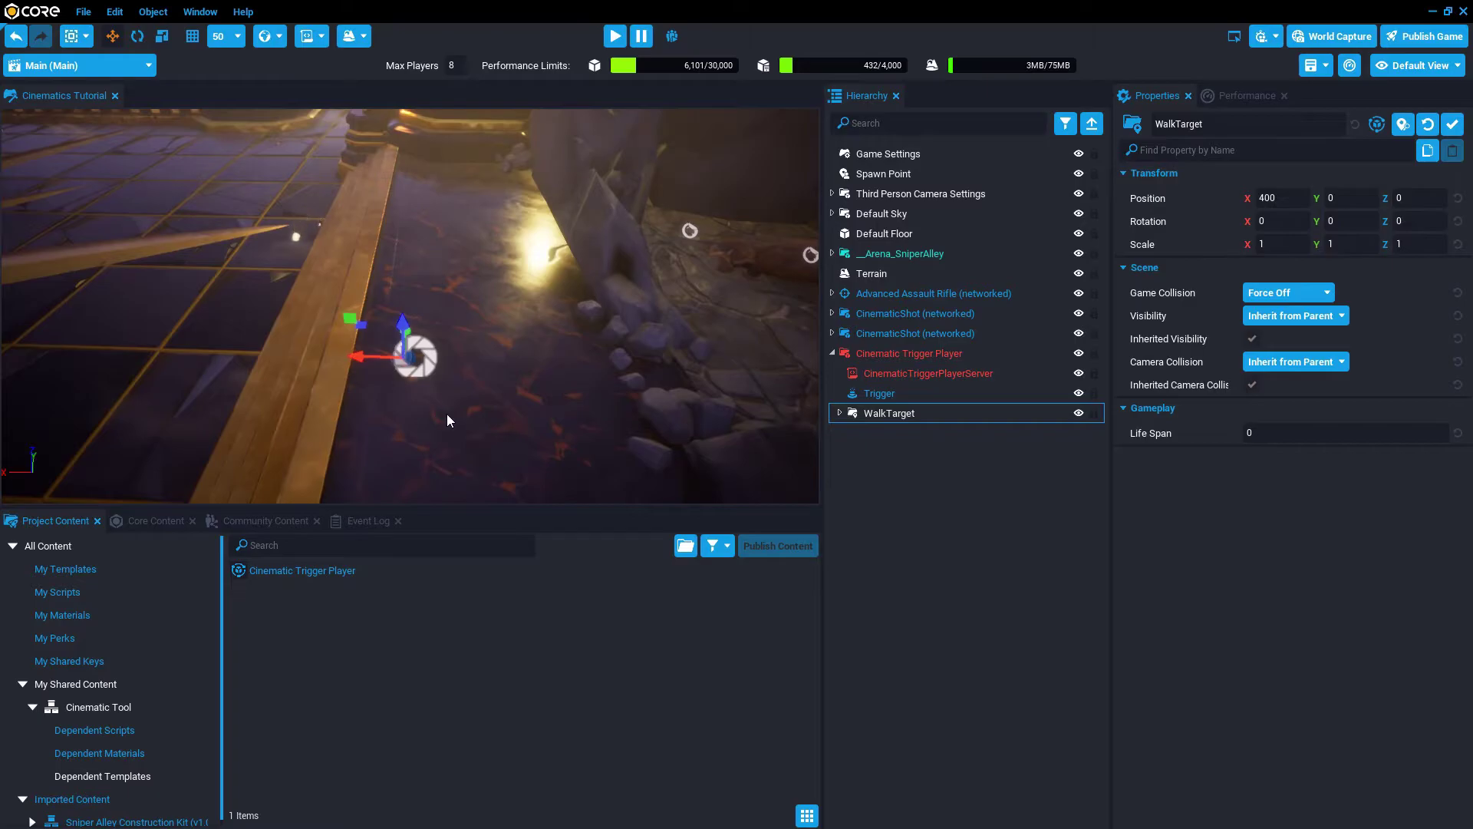
right_click_drag(446, 412, 170, 412)
key("v")
right_click_drag(310, 419, 578, 440)
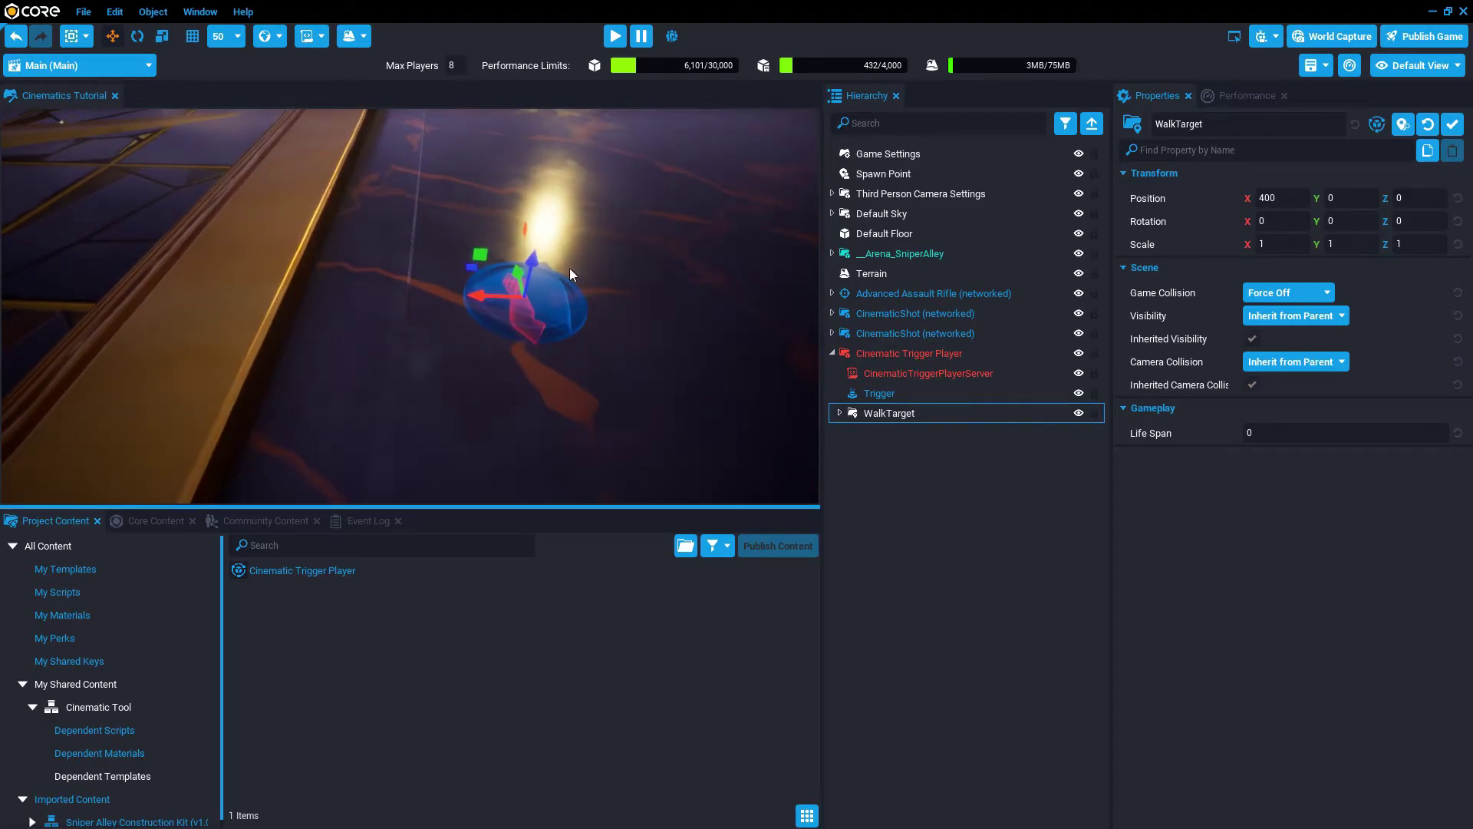
left_click(869, 416)
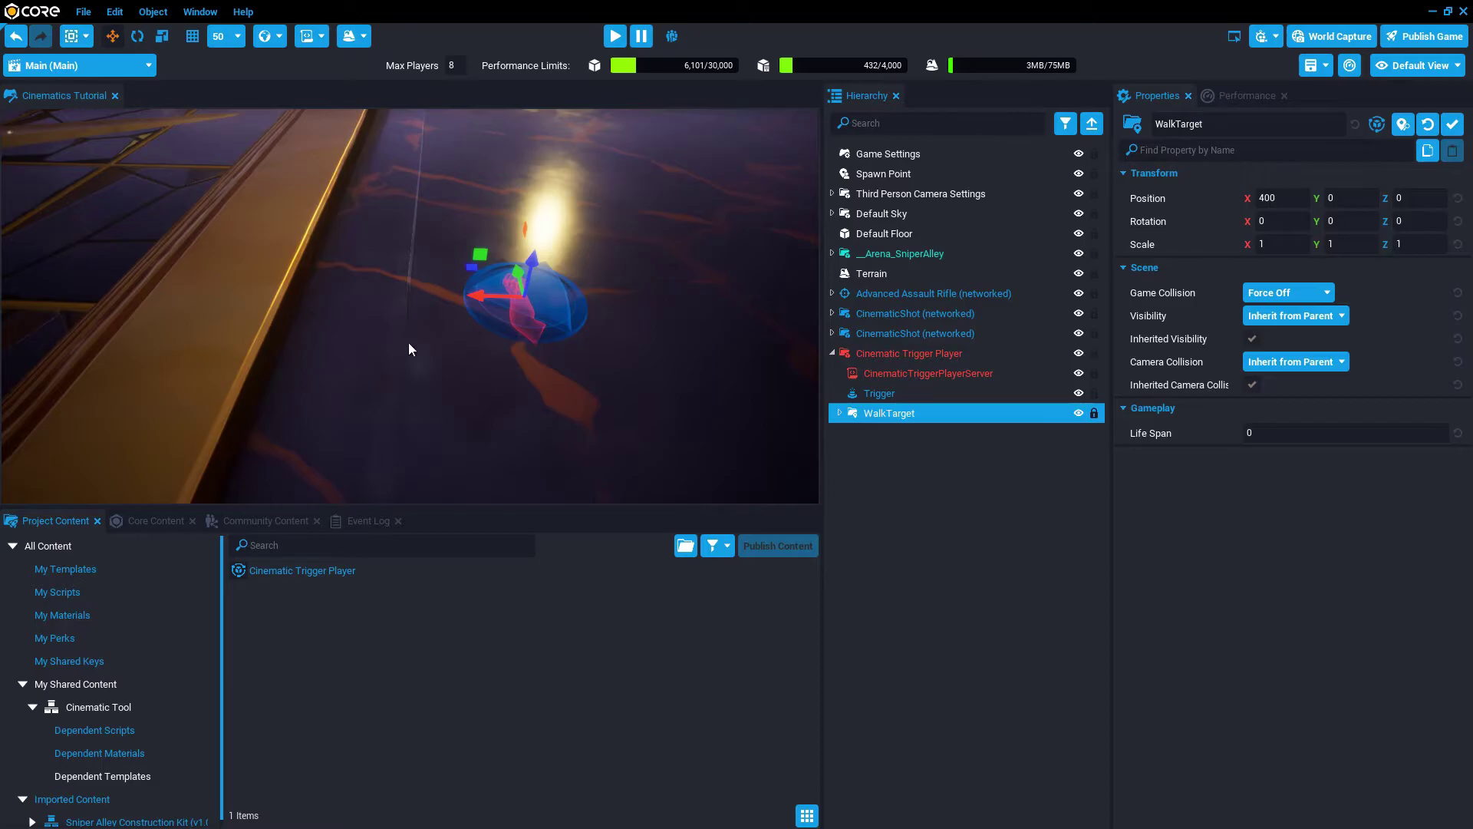
right_click_drag(522, 424, 508, 468)
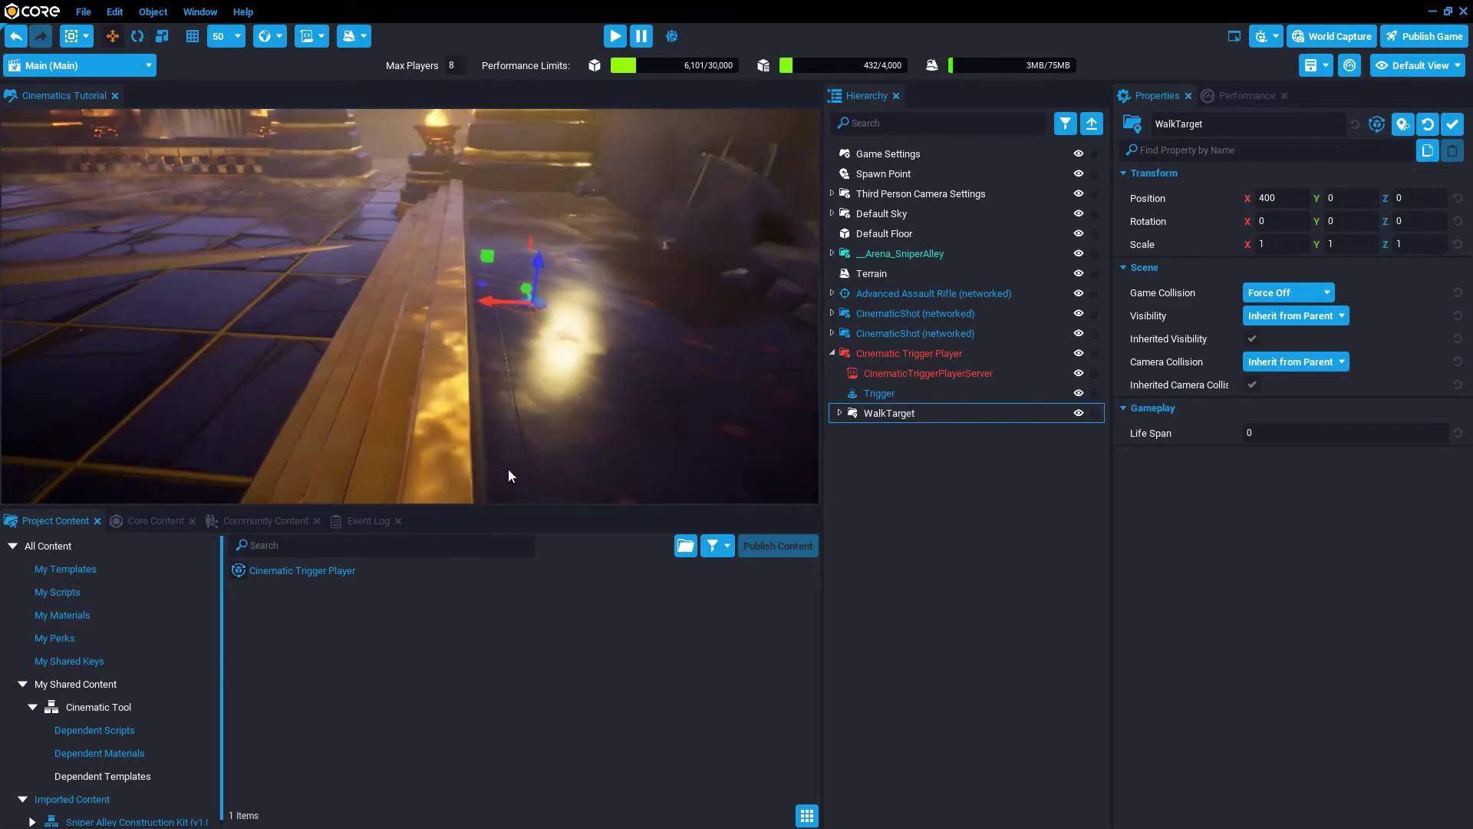
key("f")
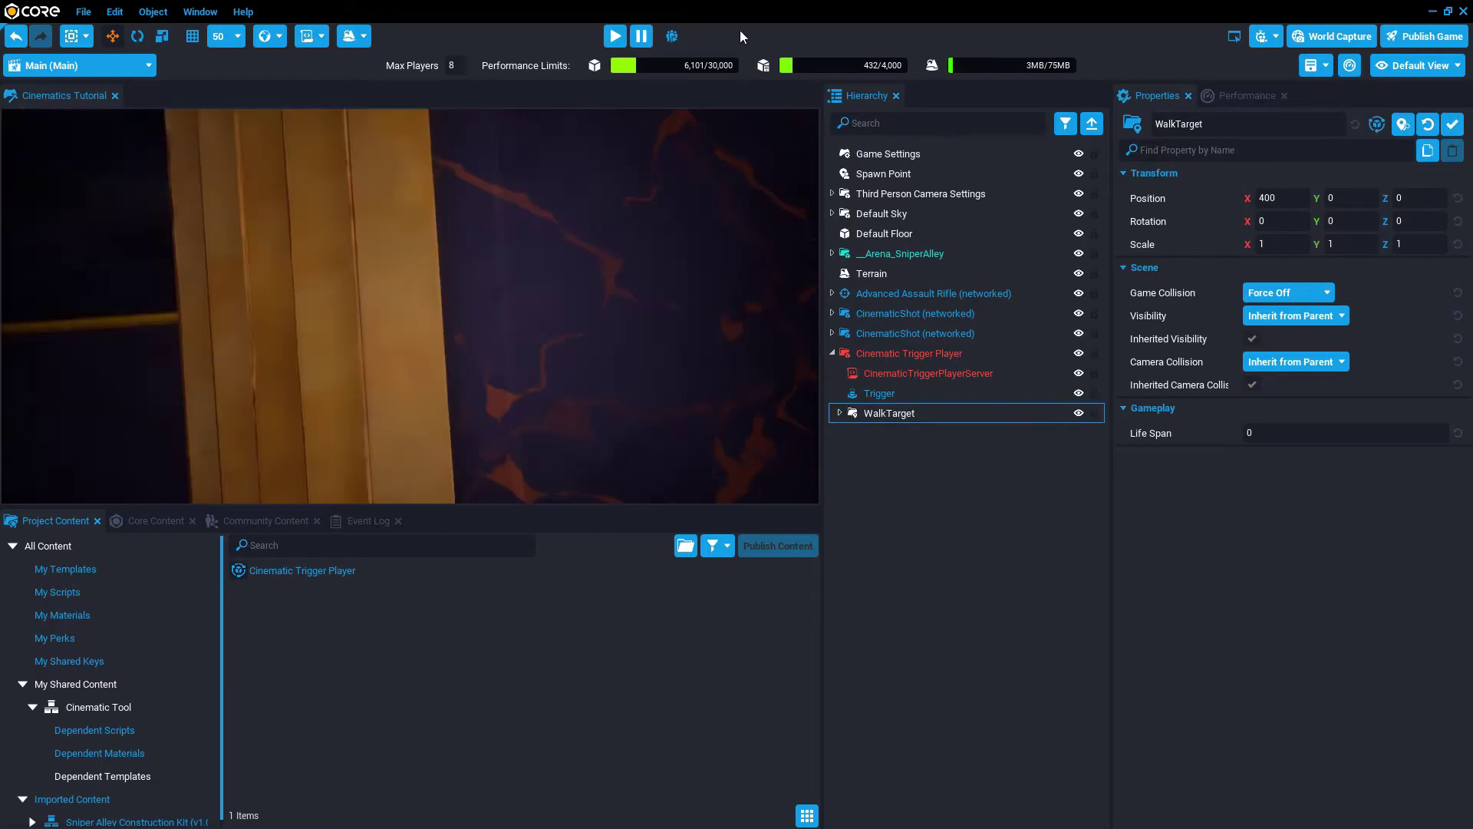
left_click_drag(367, 310, 93, 315)
middle_click_drag(283, 398, 674, 398)
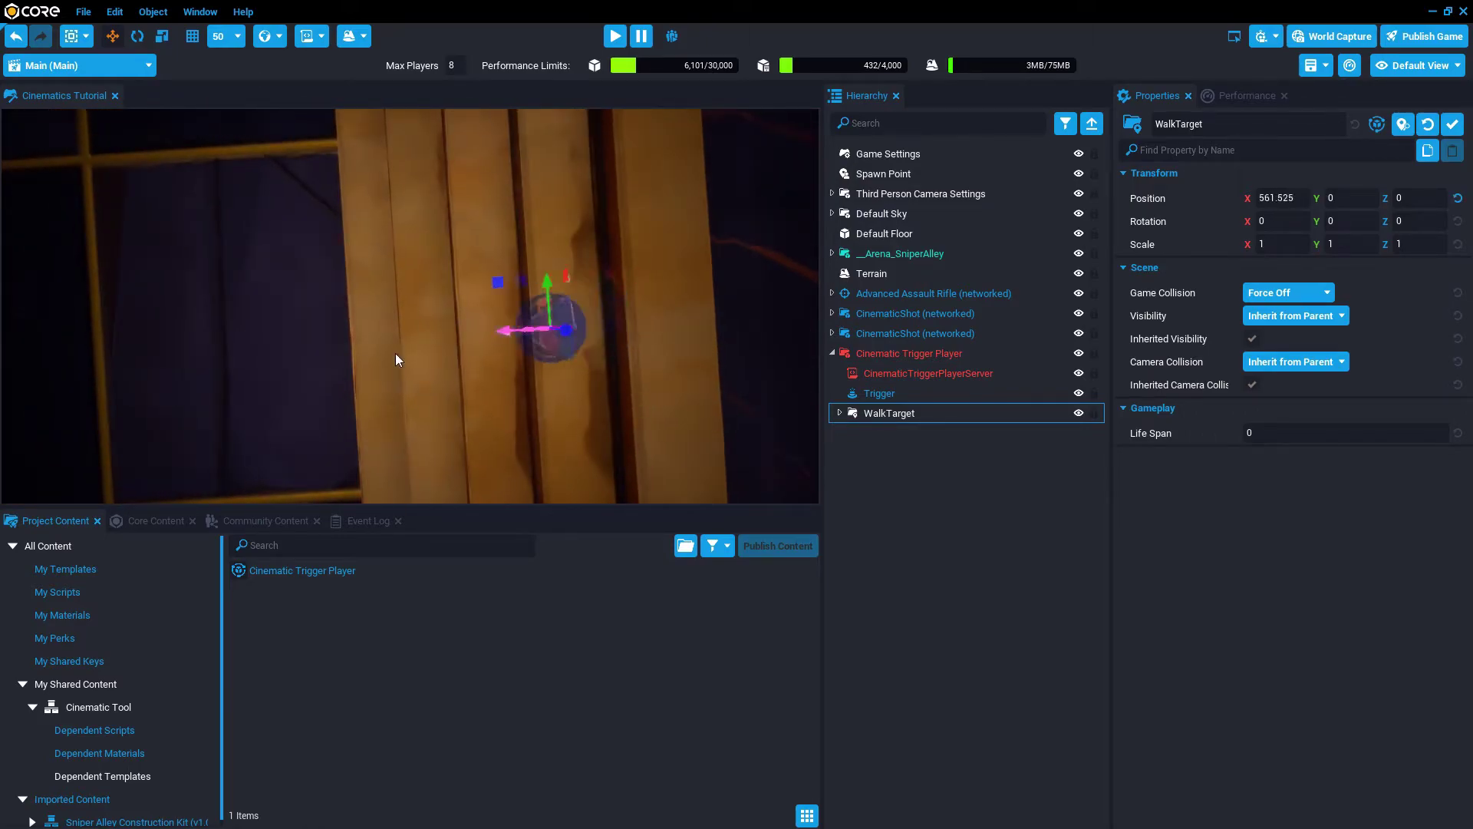
Move WalkTarget farther into the tomb along X, past the golden steps onto the tiled floor, to about 968
left_click_drag(510, 331, 150, 414)
right_click_drag(149, 414, 603, 374)
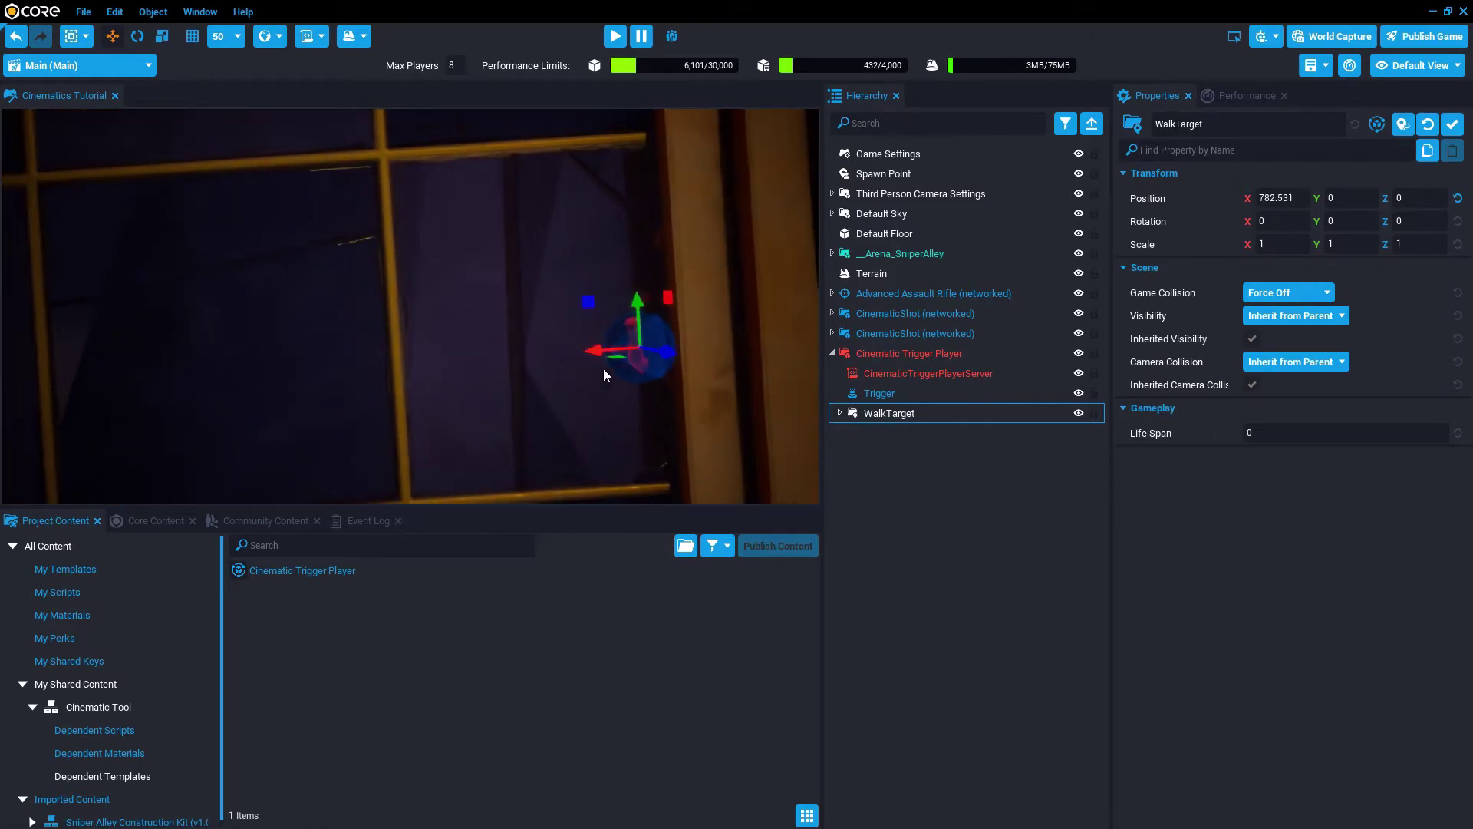
left_click_drag(591, 359, 343, 373)
right_click_drag(282, 441, 601, 383)
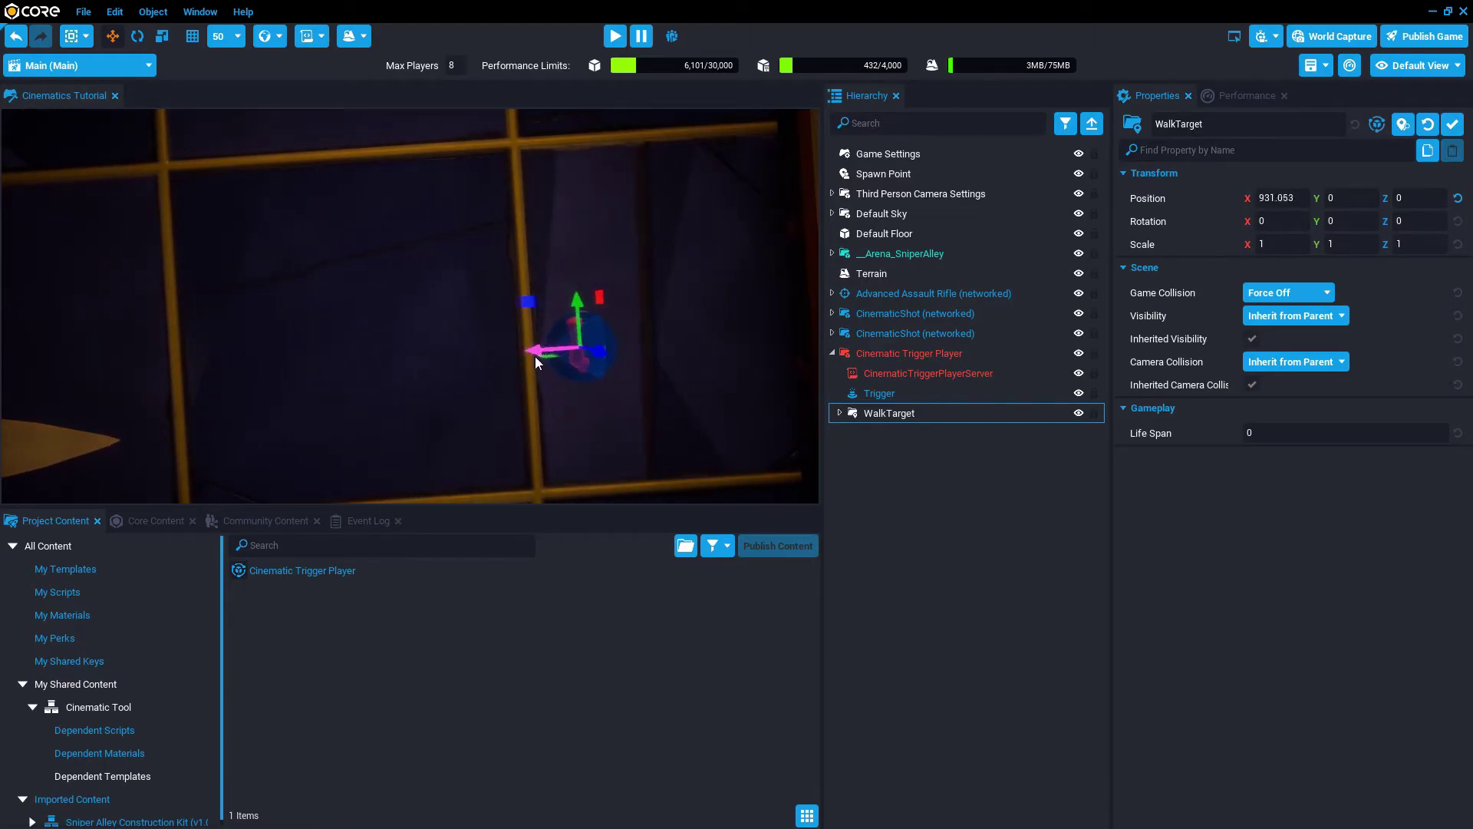
right_click_drag(642, 439, 582, 450)
left_click_drag(459, 378, 396, 386)
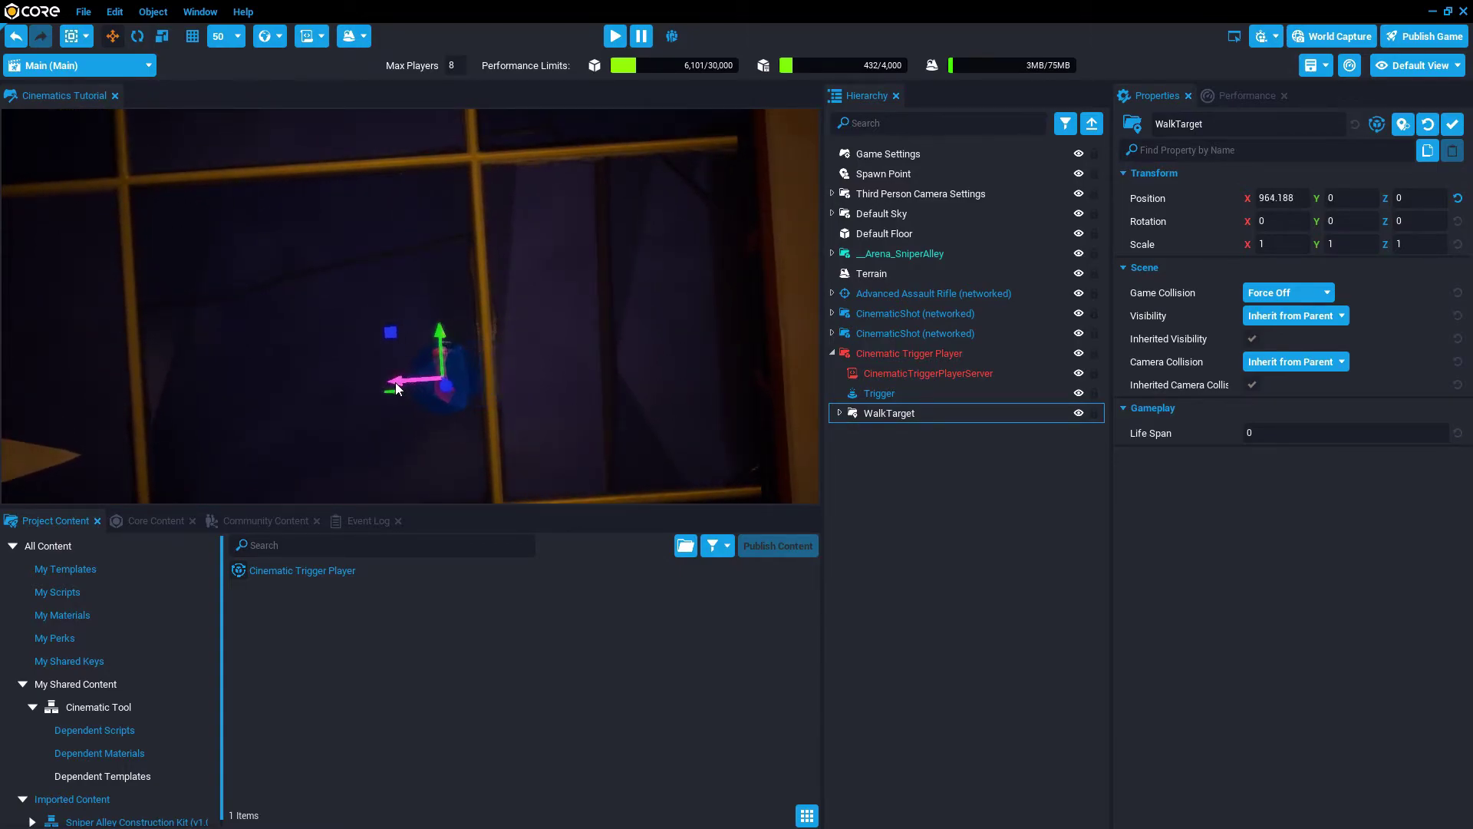
Shift WalkTarget sideways along Y to about -76 and check its alignment with the cave entrance
right_click_drag(531, 446, 382, 302)
key("f")
left_click_drag(512, 426, 468, 426)
mouse_move(468, 425)
right_mouse_down()
mouse_move(531, 416)
mouse_move(582, 358)
mouse_move(560, 412)
mouse_move(559, 390)
mouse_move(476, 419)
right_mouse_up()
key("f")
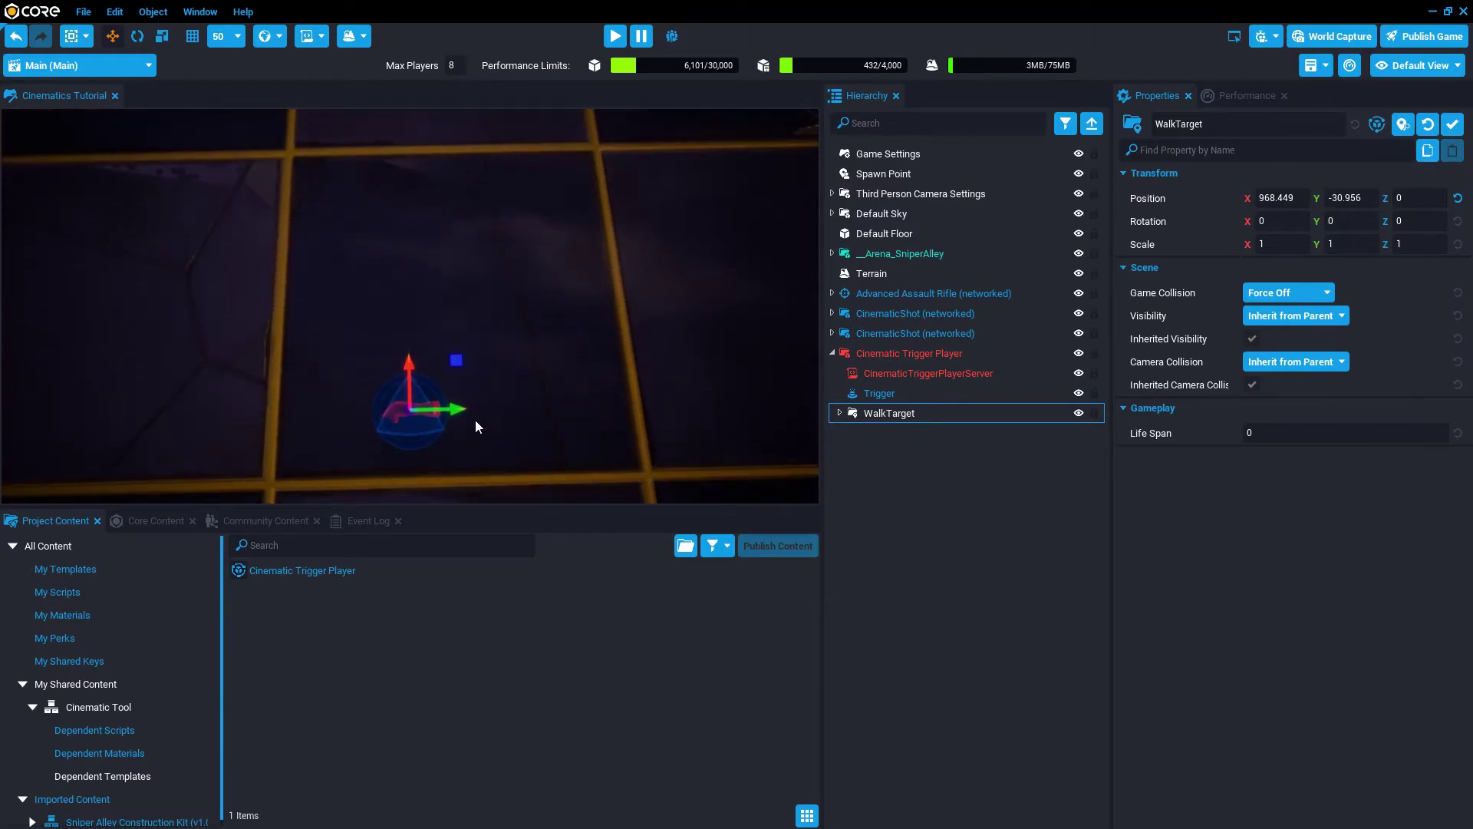
left_click_drag(468, 418, 361, 414)
key("f")
right_click_drag(432, 424, 599, 356)
key("f")
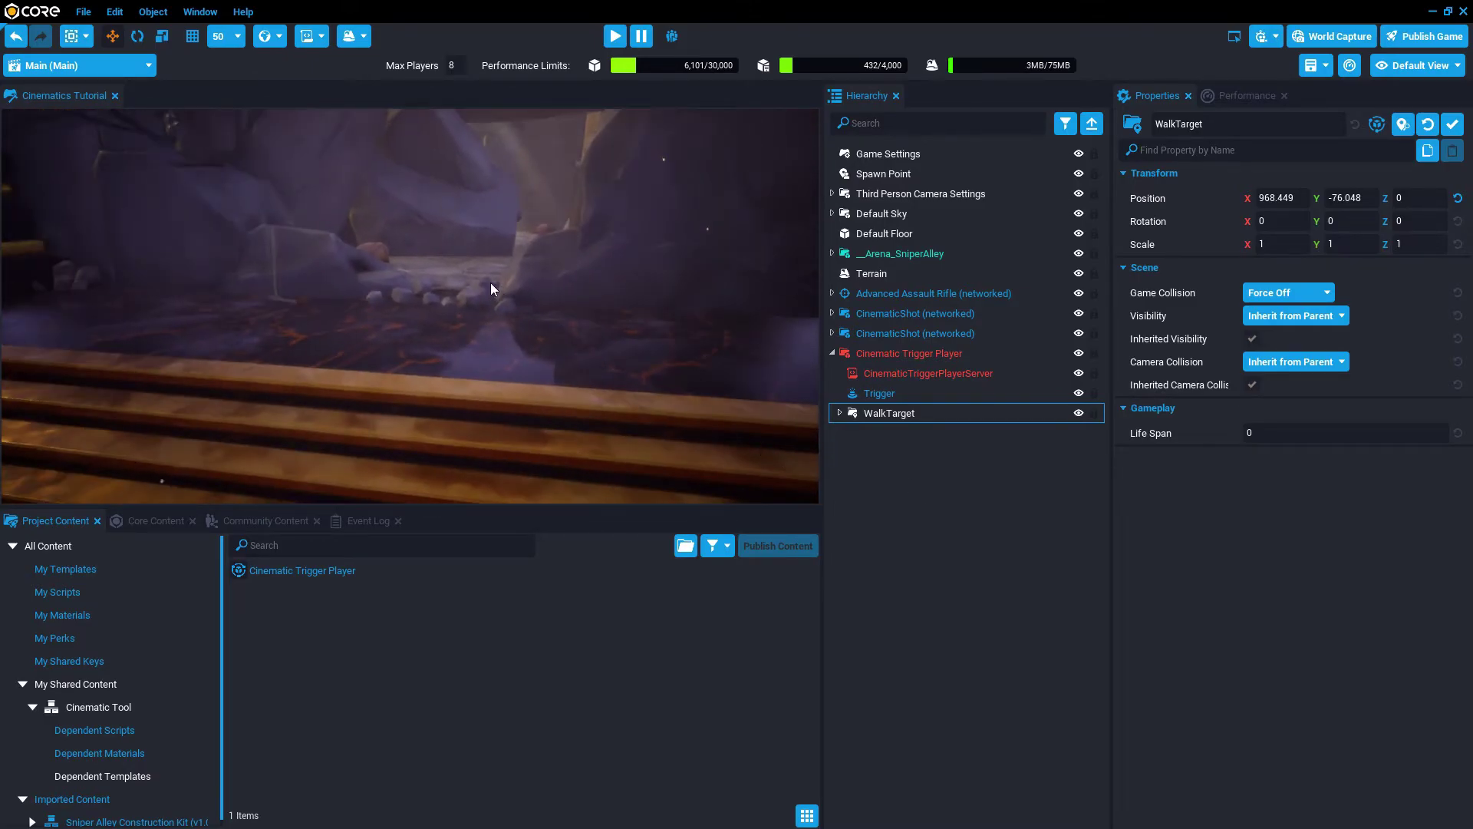
right_click_drag(491, 288, 307, 484)
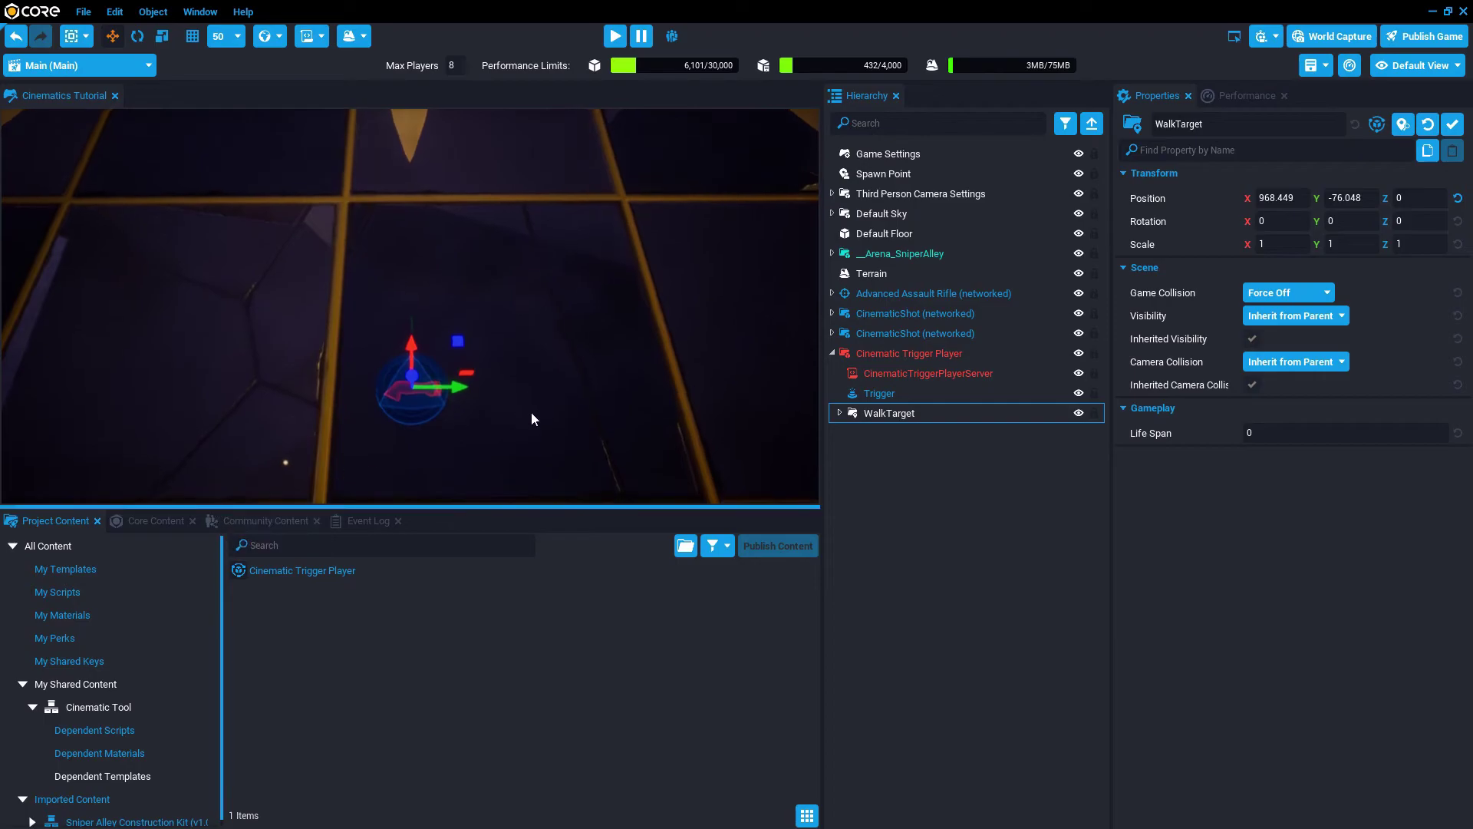
Set the Cinematic Trigger Player's BroadcastEvent to EnterTomb, with its group collapsed
left_click(900, 356)
left_click(833, 353)
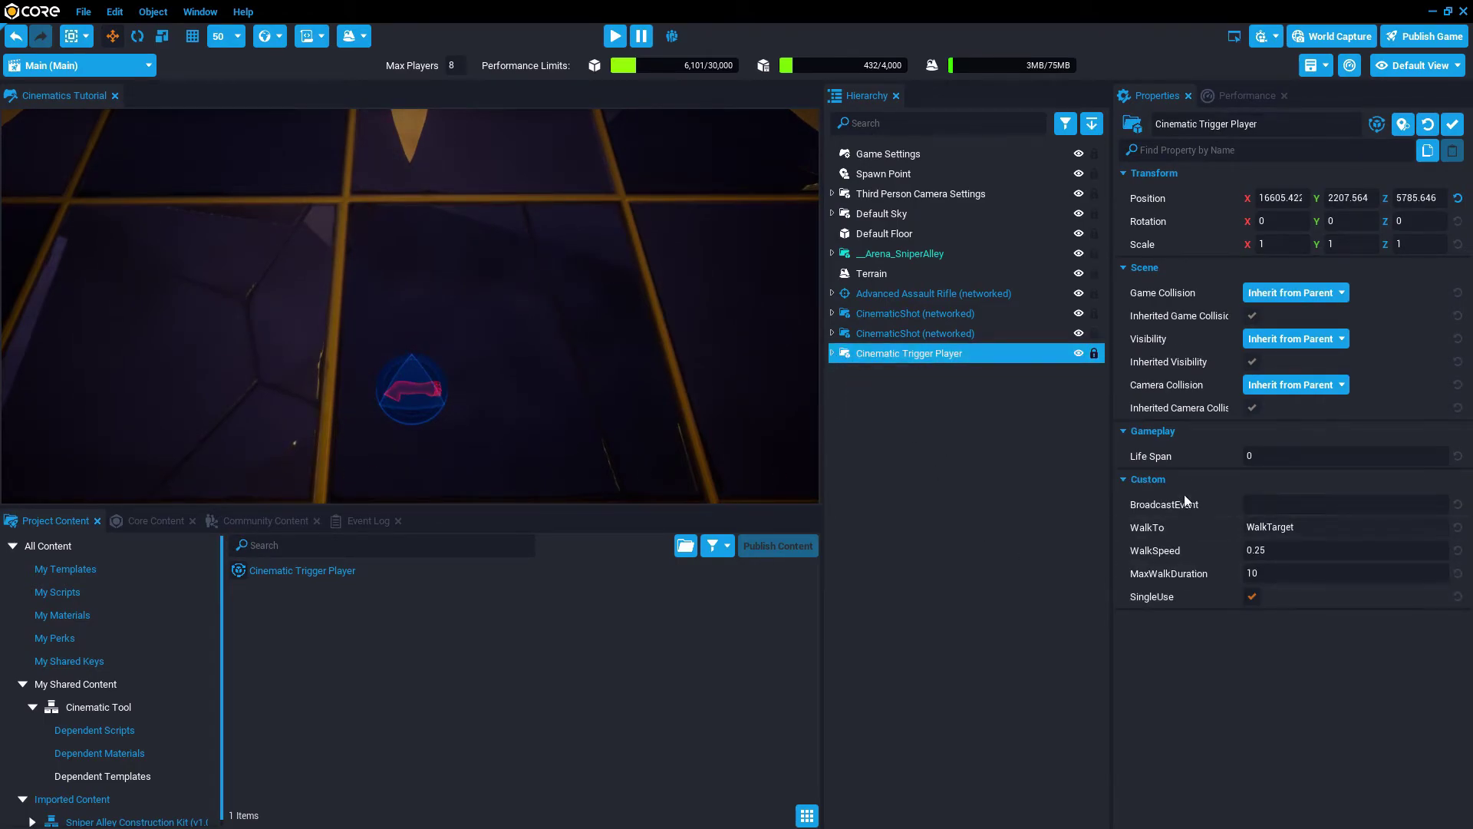
left_click(1274, 506)
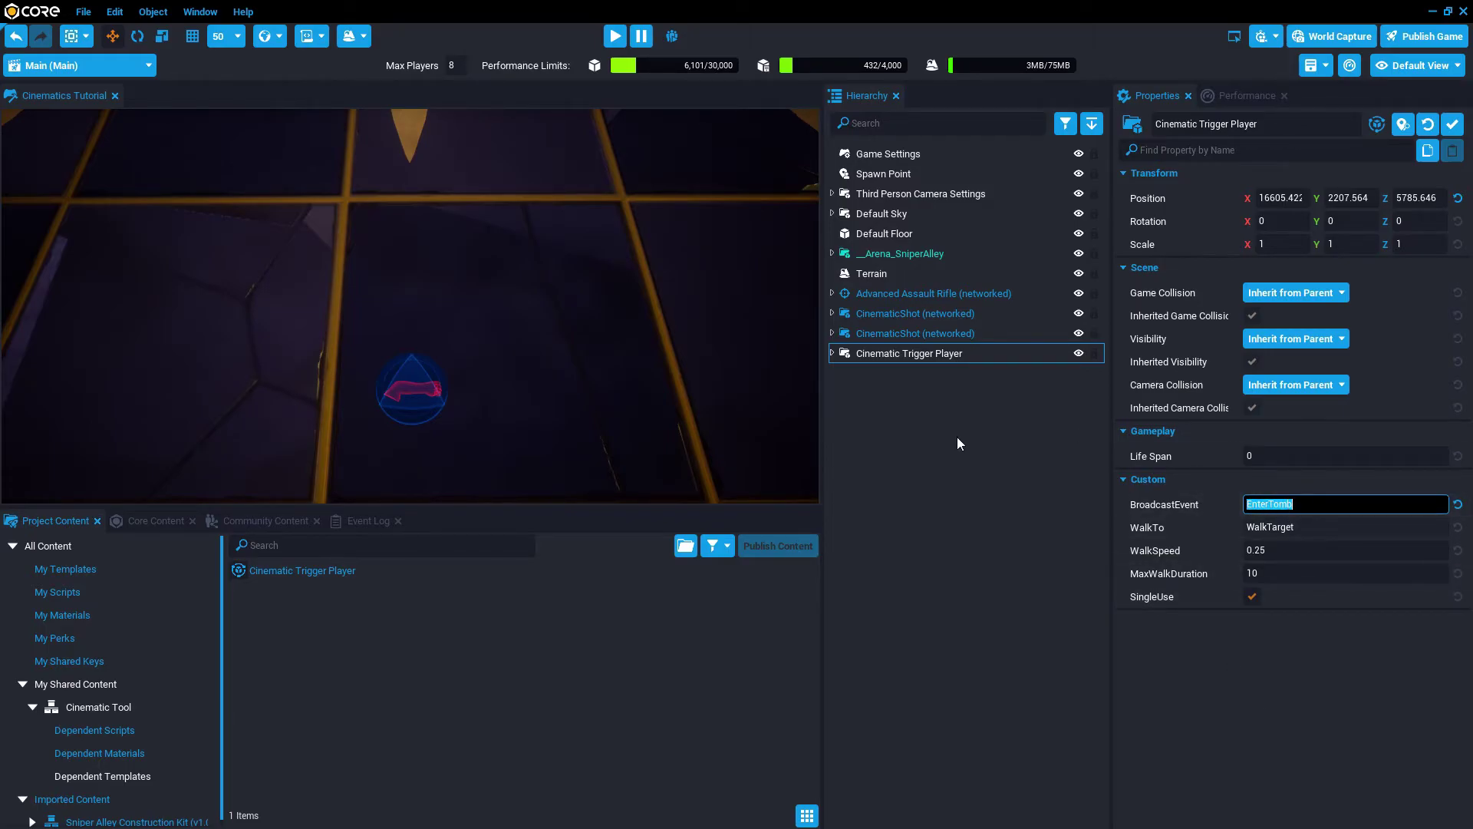
Set PlayOnEvent to EnterTomb on both CinematicShot groups at once
left_click(850, 333)
left_click(905, 313, "shift")
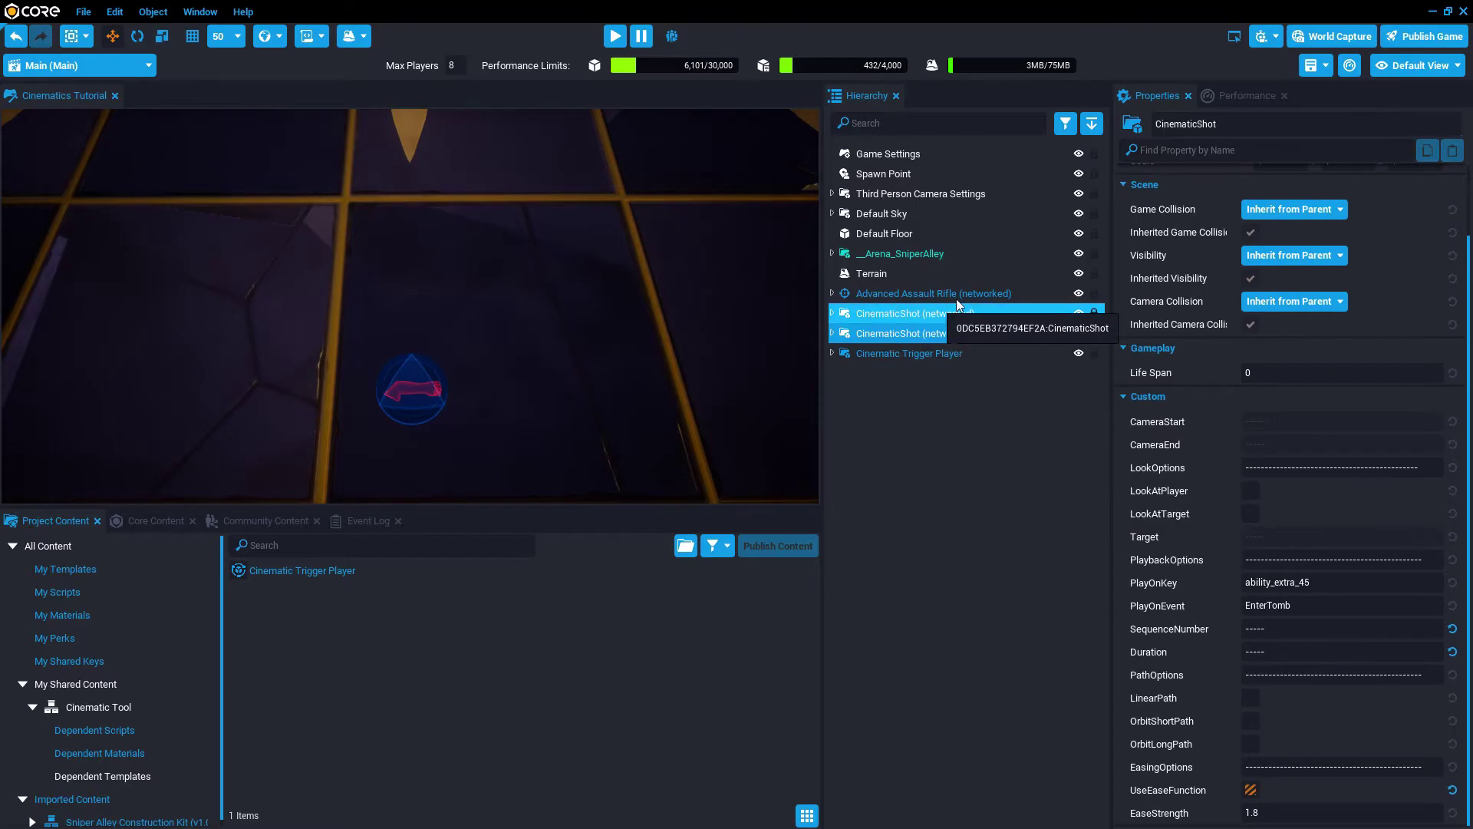
left_click(1323, 606)
type("EnterTomb")
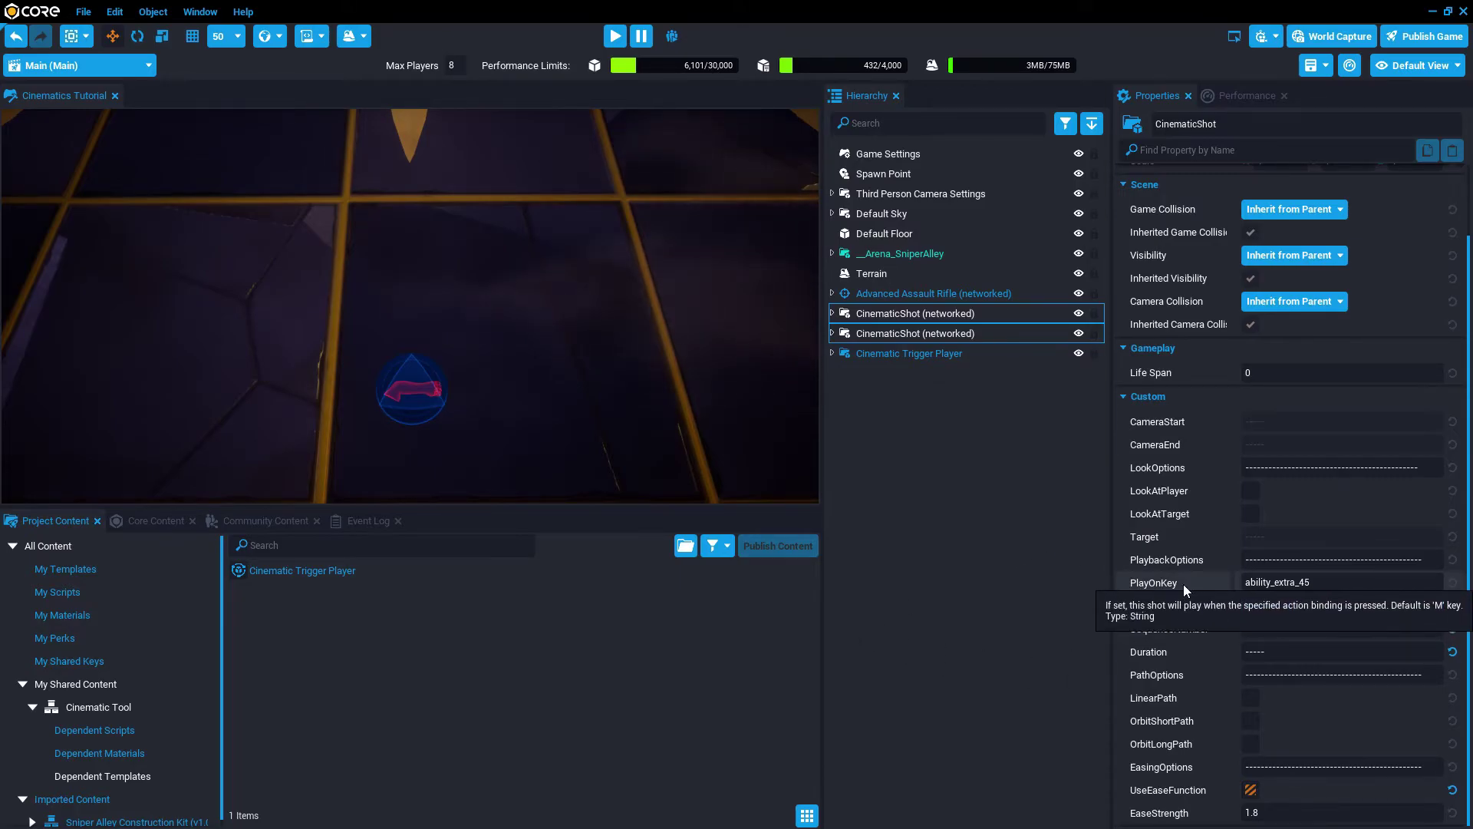
Clear the PlayOnKey binding on both CinematicShot groups, leaving nothing selected in the hierarchy
left_click(1270, 583)
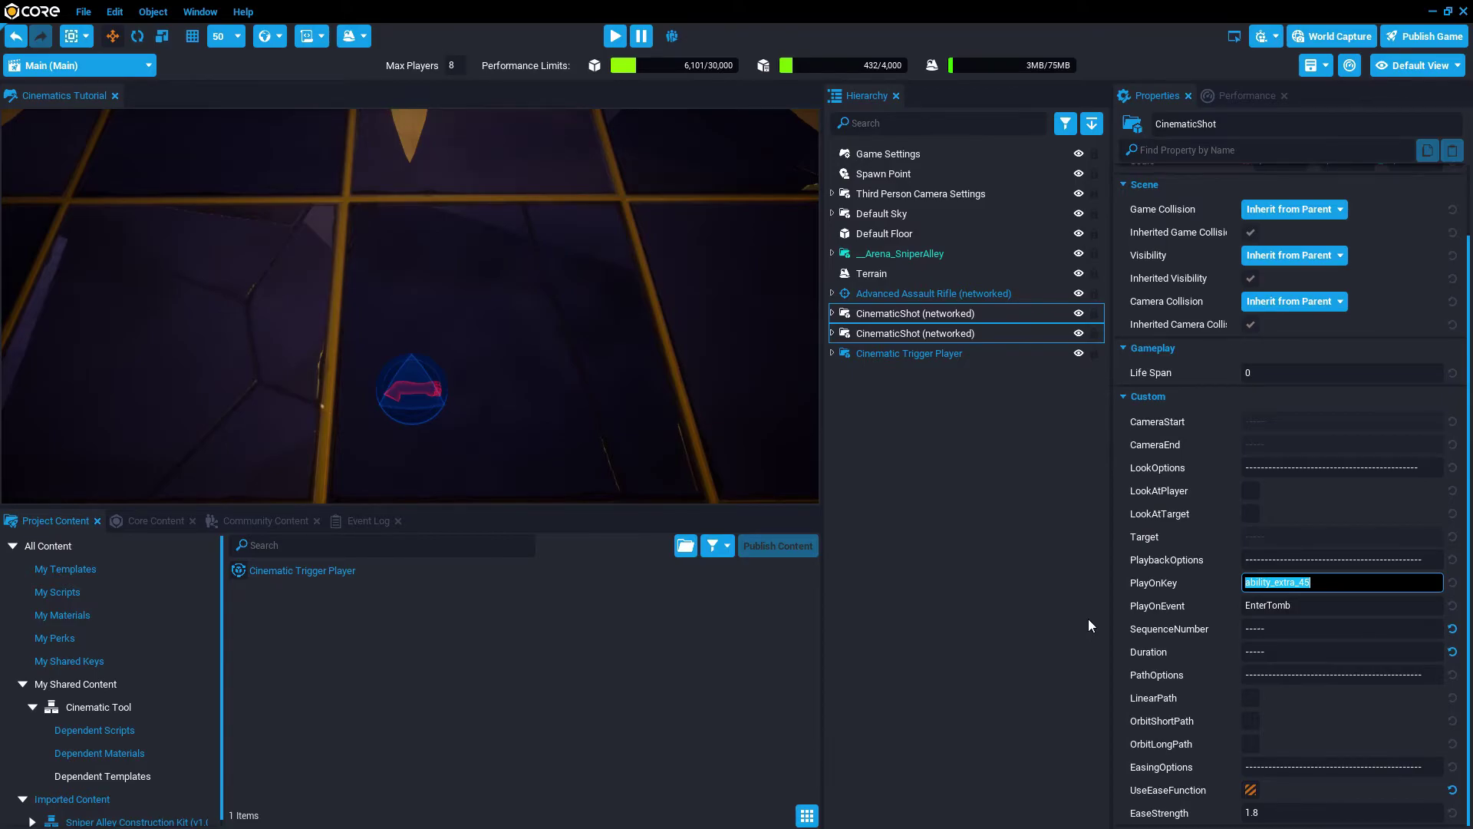
key("BackSpace")
left_click(946, 487)
key("ctrl+z")
key("ctrl+z")
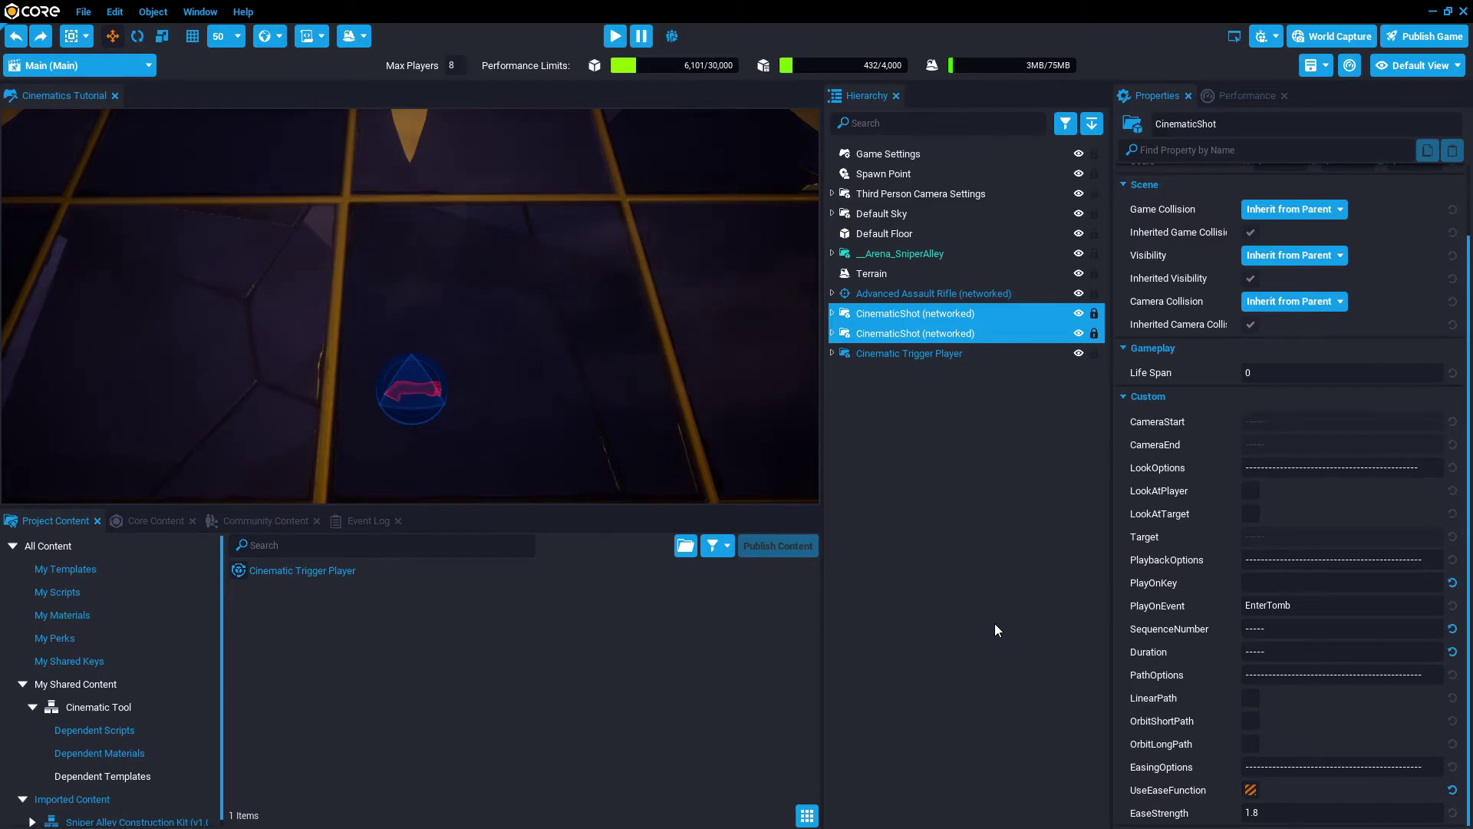
left_click(973, 545)
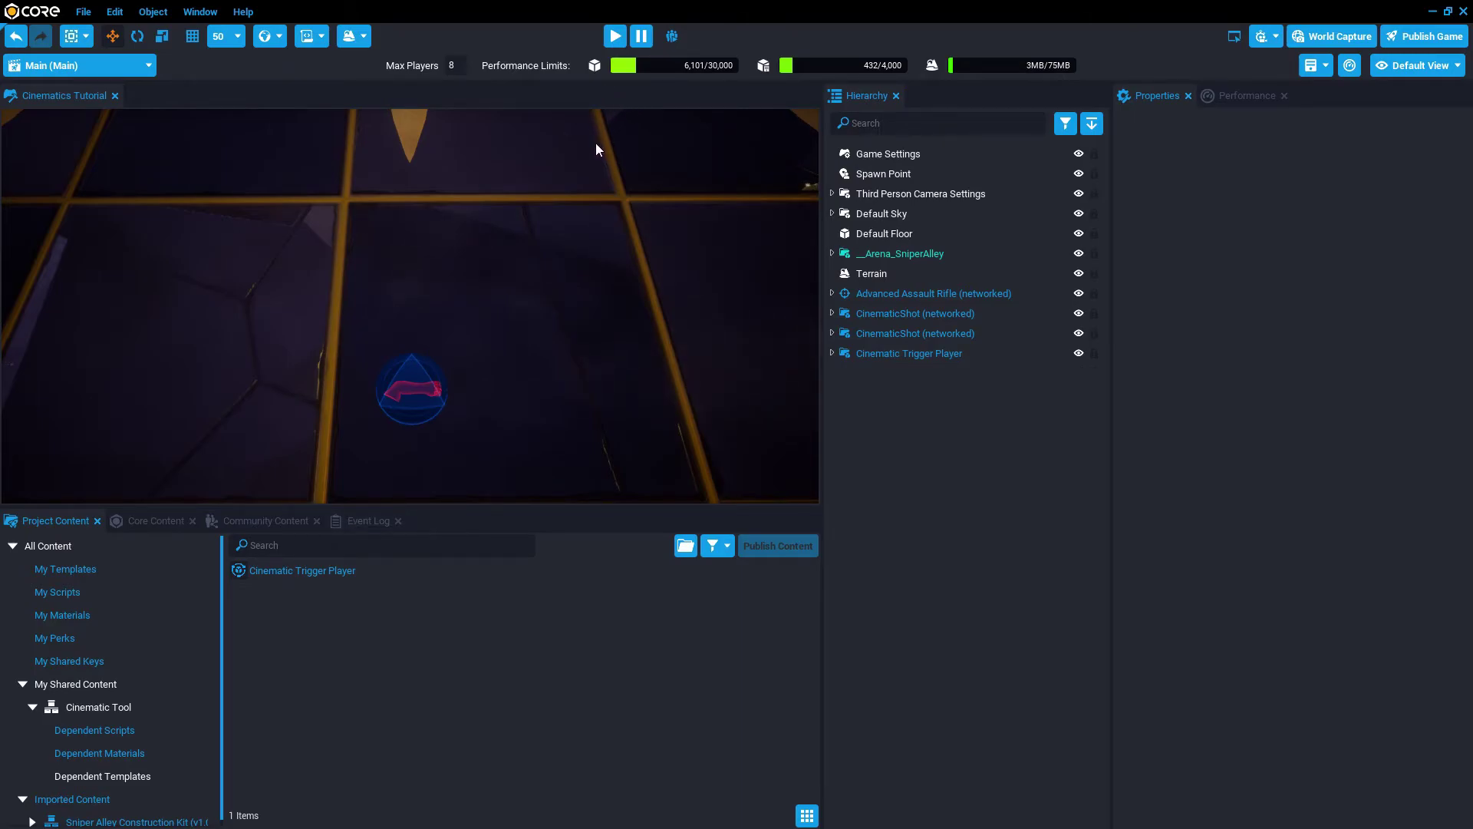
Preview the game full screen, enter the tomb to watch the triggered cinematic, and end the preview
left_click(615, 35)
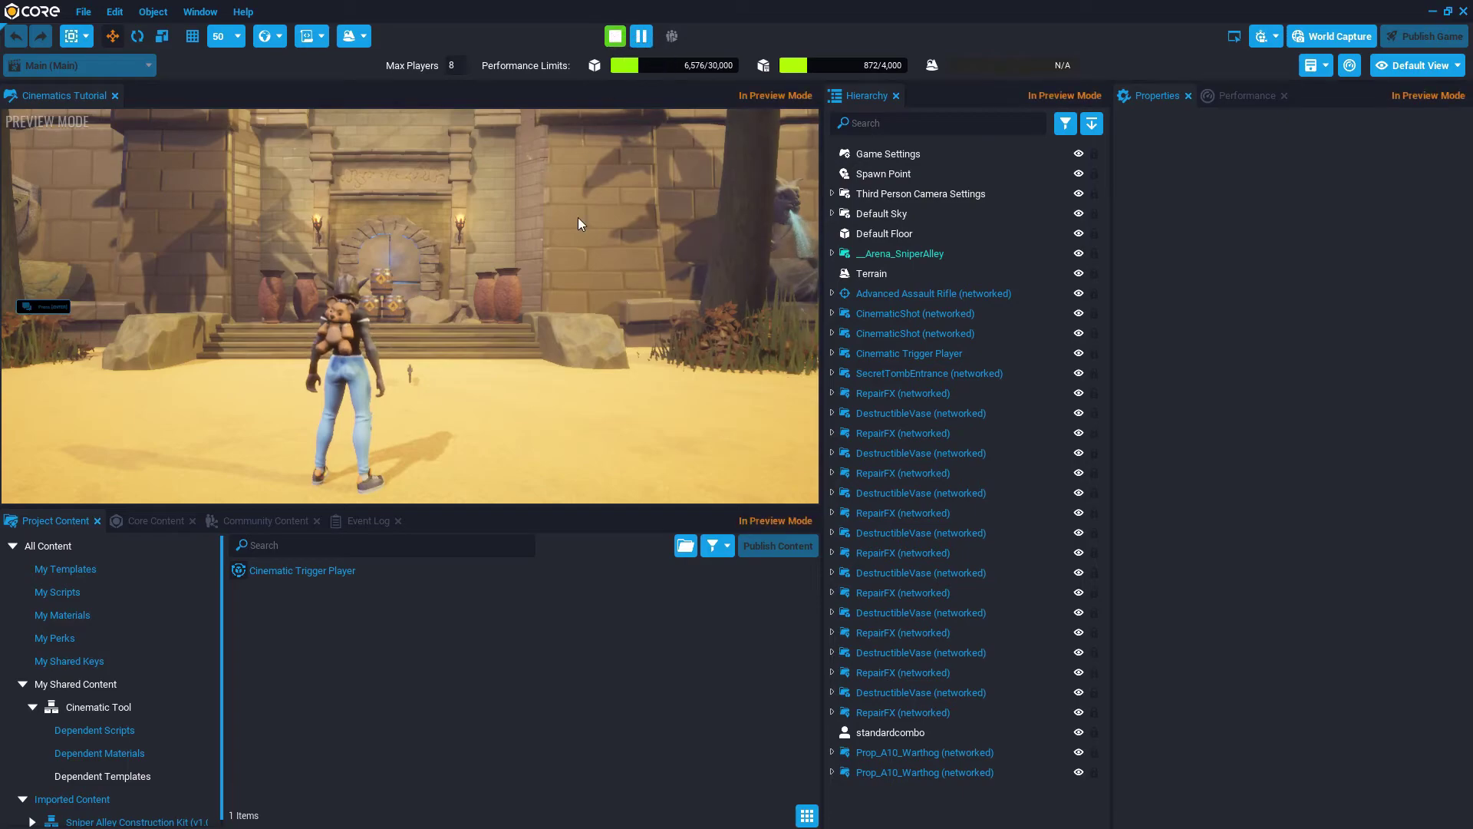
left_click(581, 224)
key("F11")
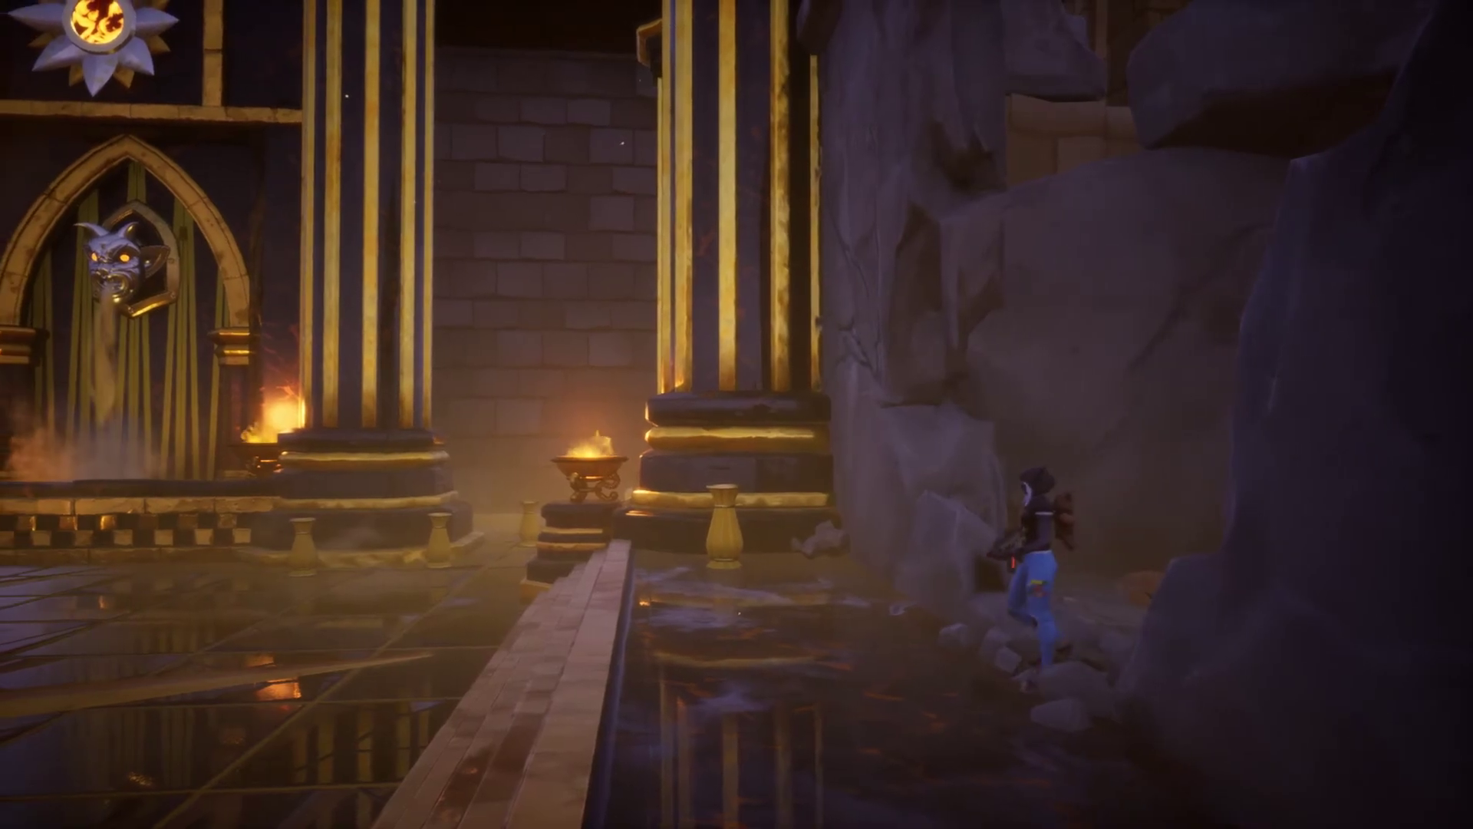
key("w")
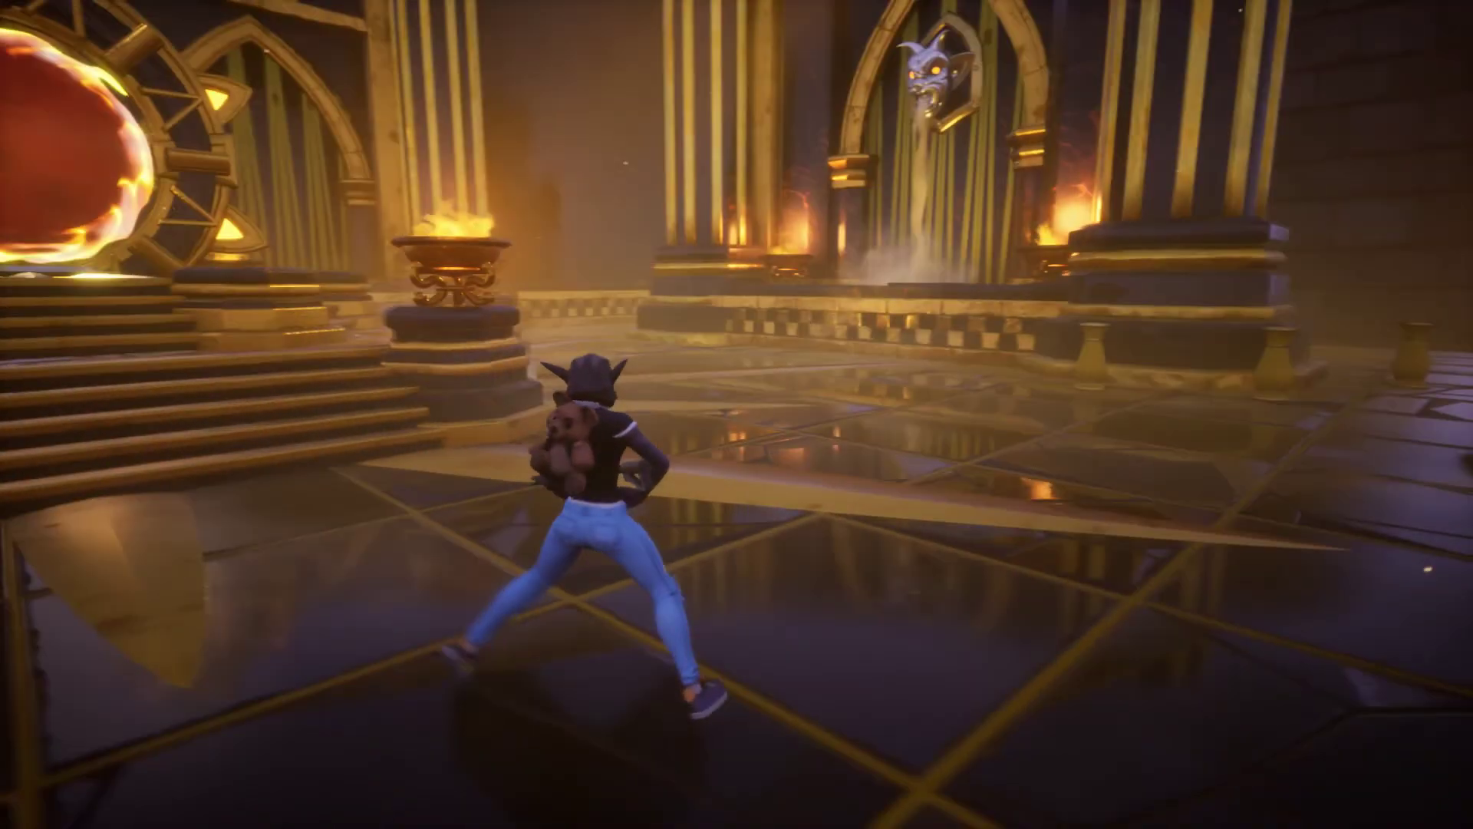
key("Escape")
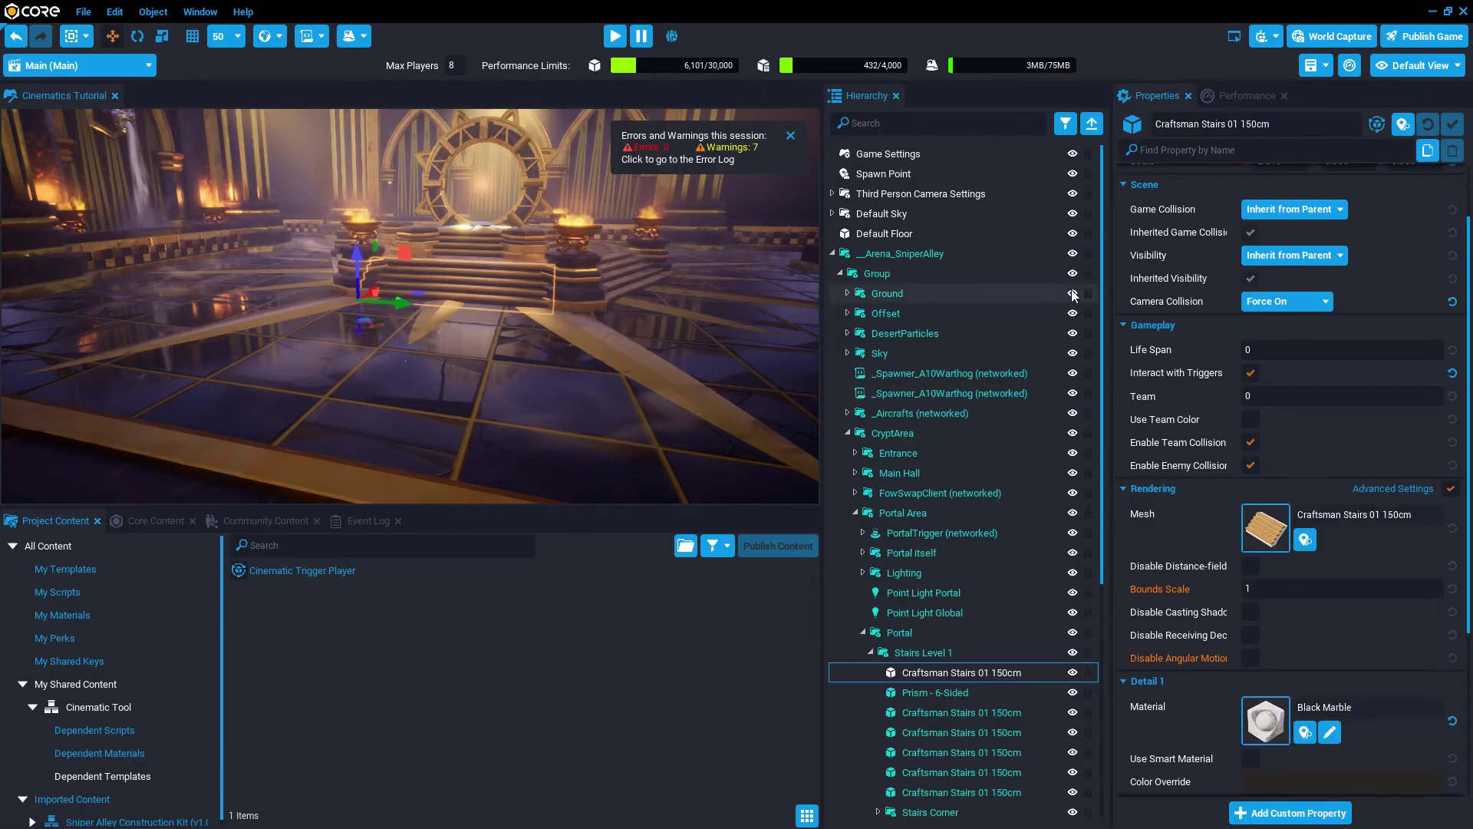
Collapse the whole hierarchy and start a multiplayer preview with 2 players
left_click(1091, 123)
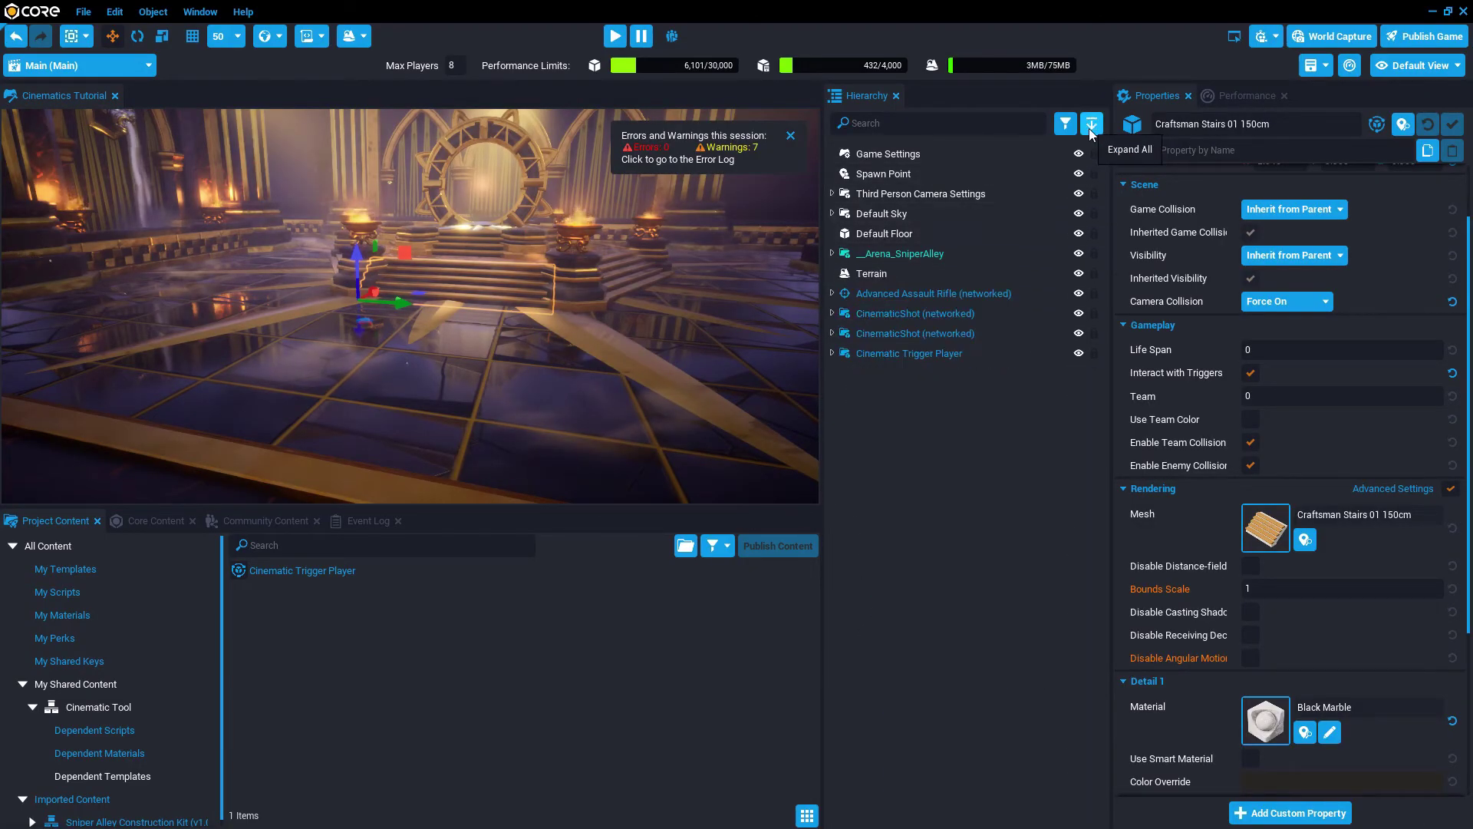
left_click(973, 495)
left_click(672, 36)
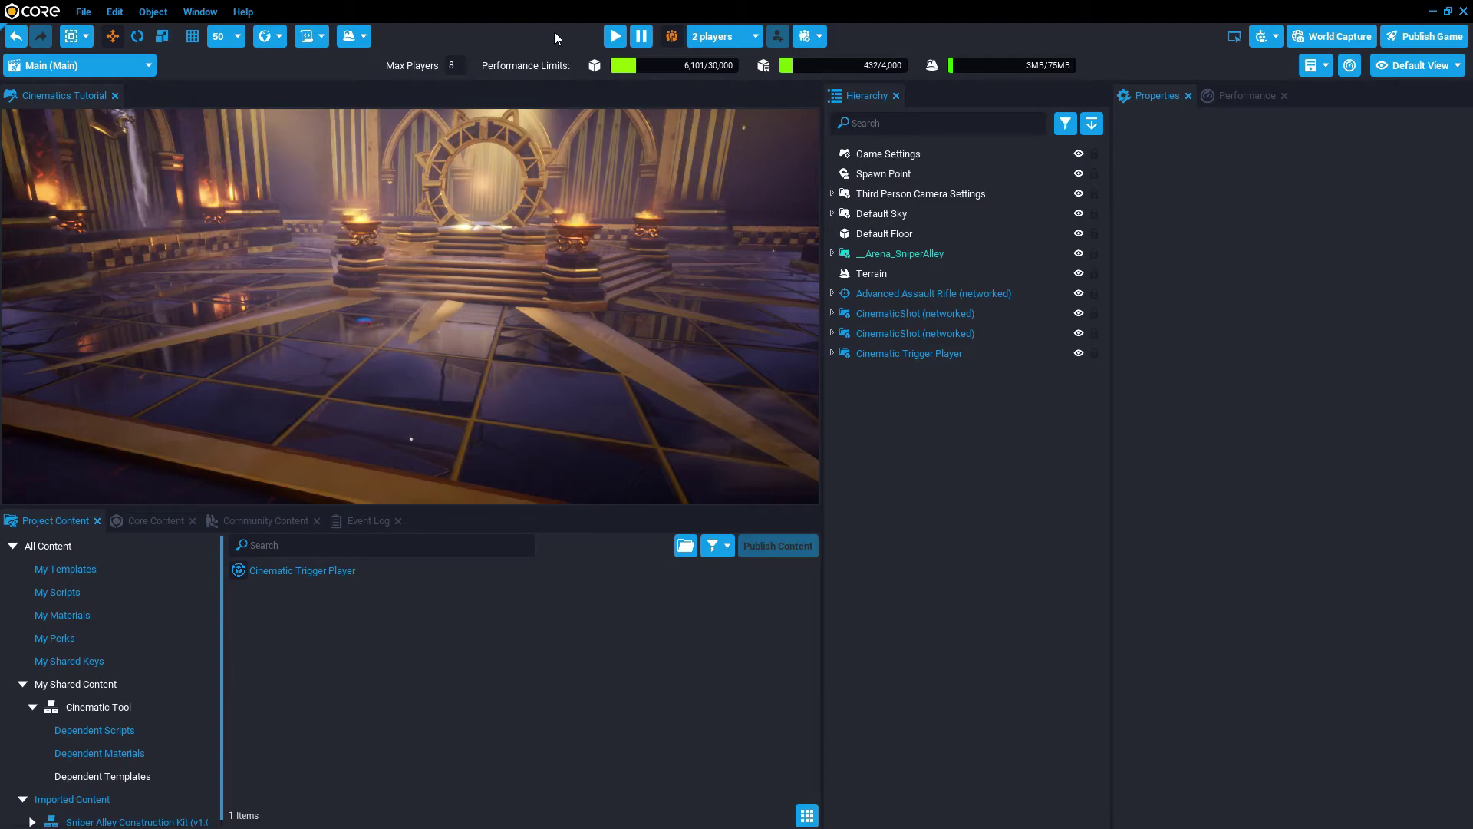
left_click(617, 36)
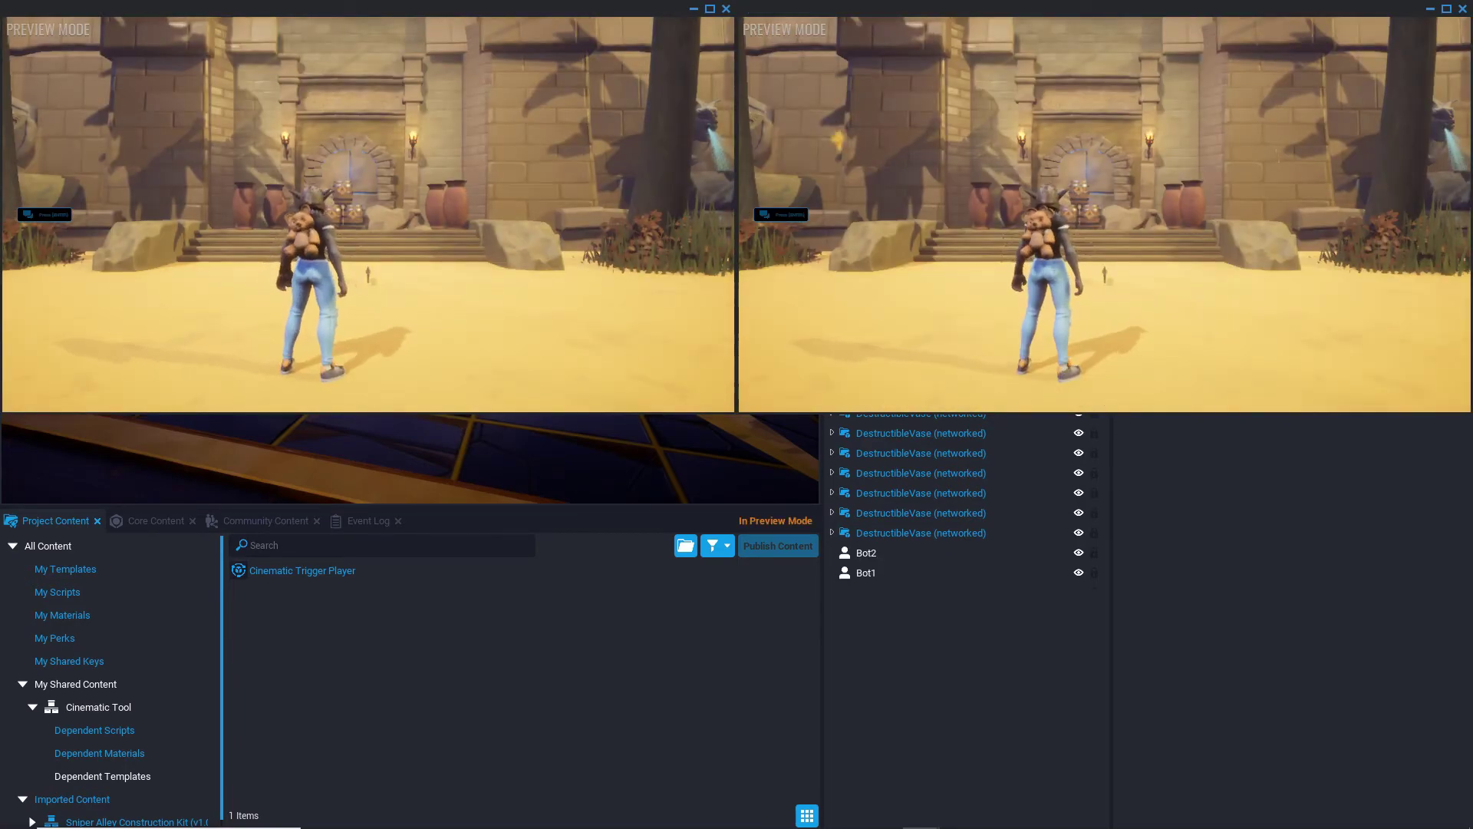
Equip the Advanced Rifle with the first player, open the blocked tomb entrance, and walk into the cave passage
key("w")
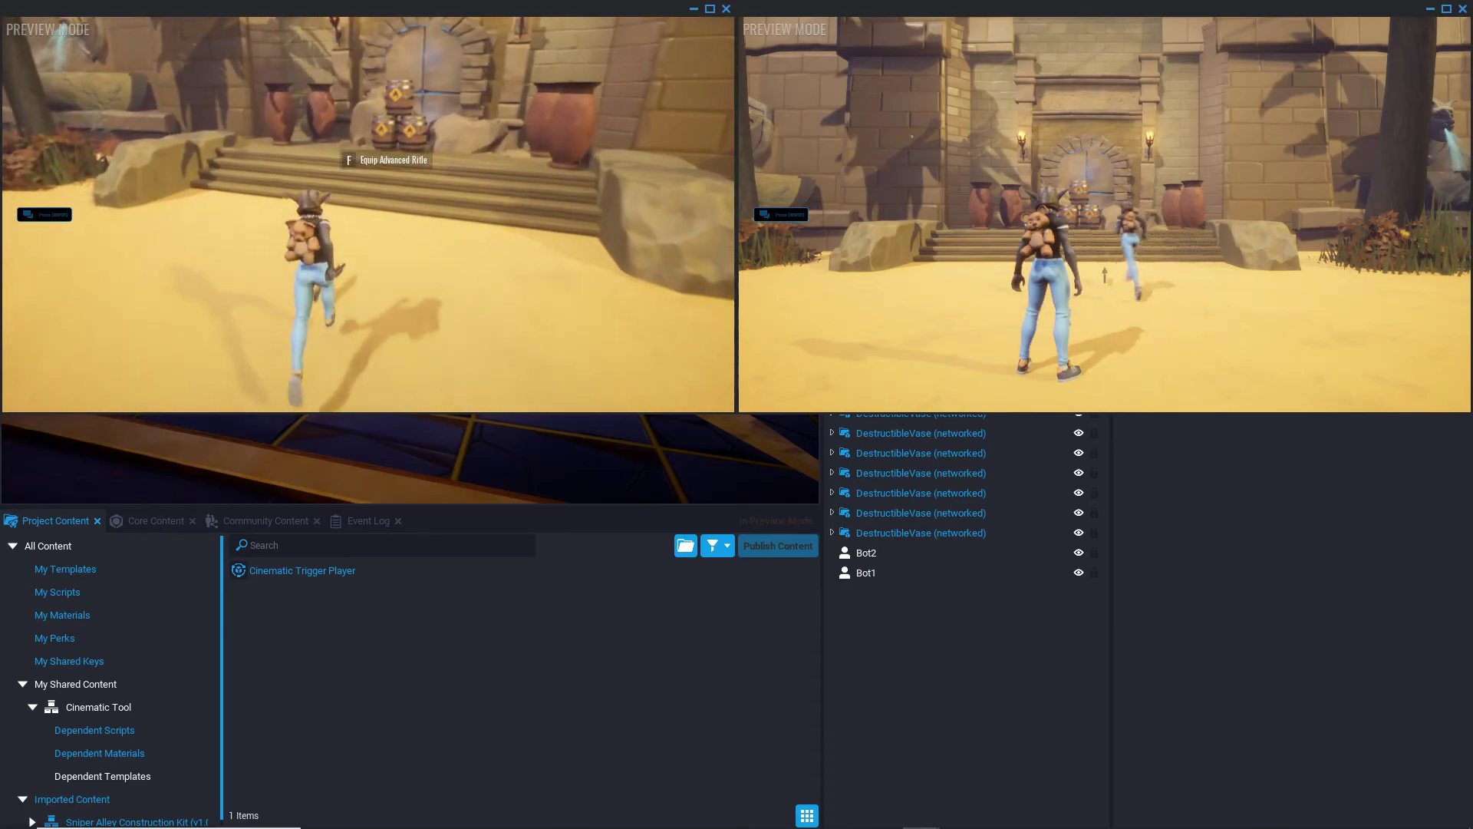
key("f")
key("w")
key("w")
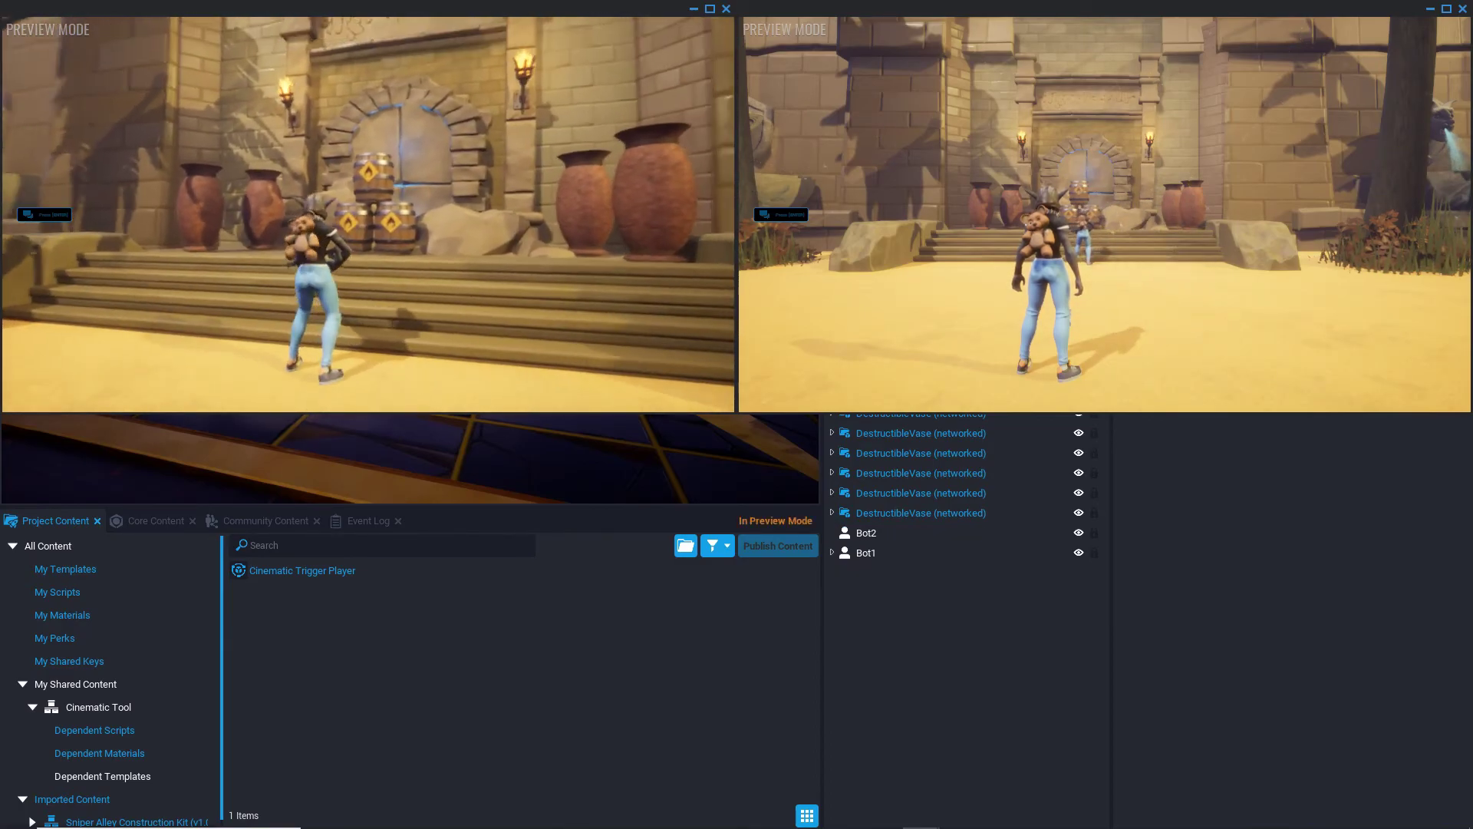
key("w")
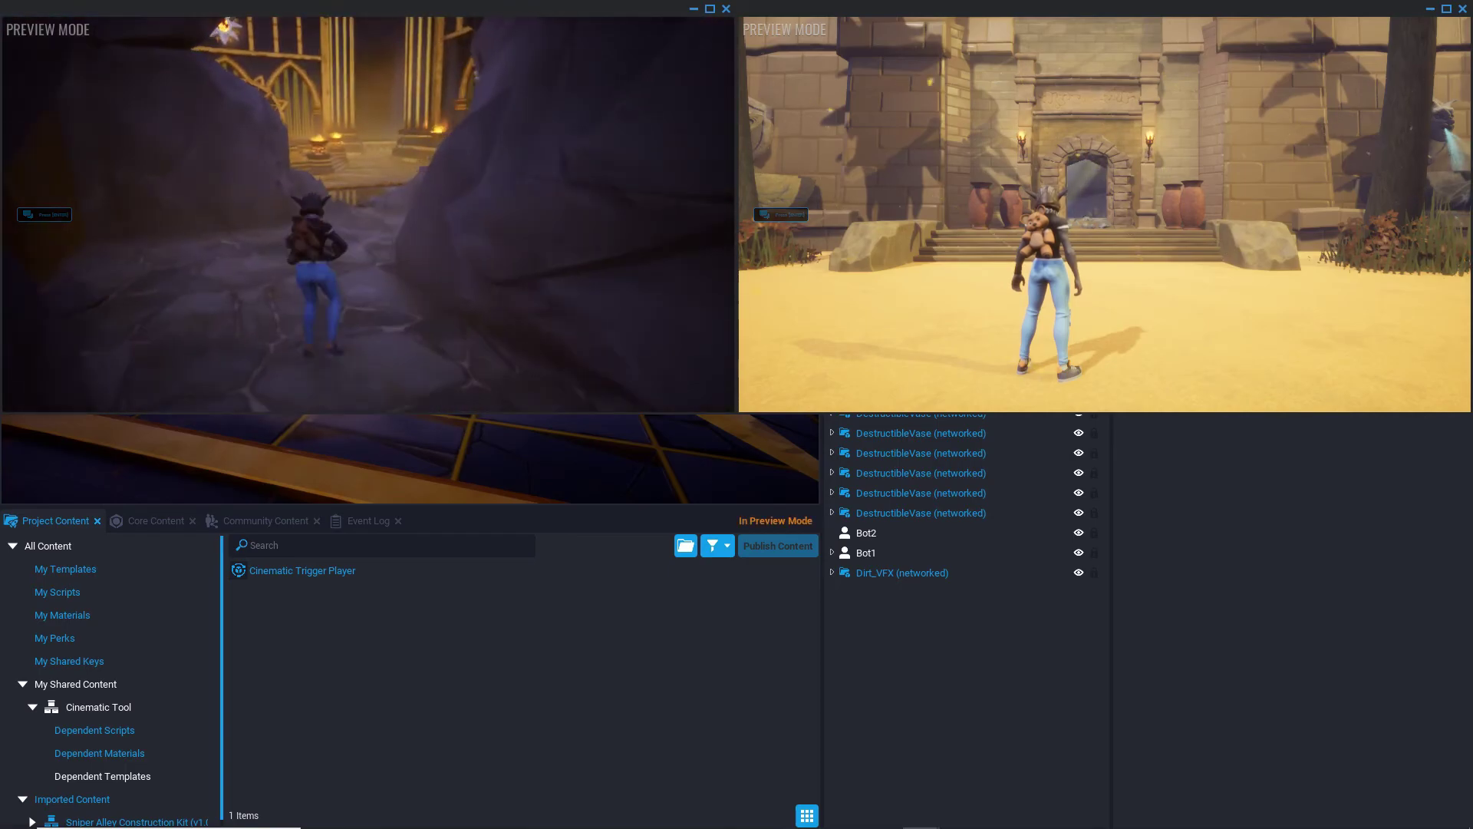
Switch to the second player and walk it up the stairs to the tomb entrance
key("alt+Tab")
key("w")
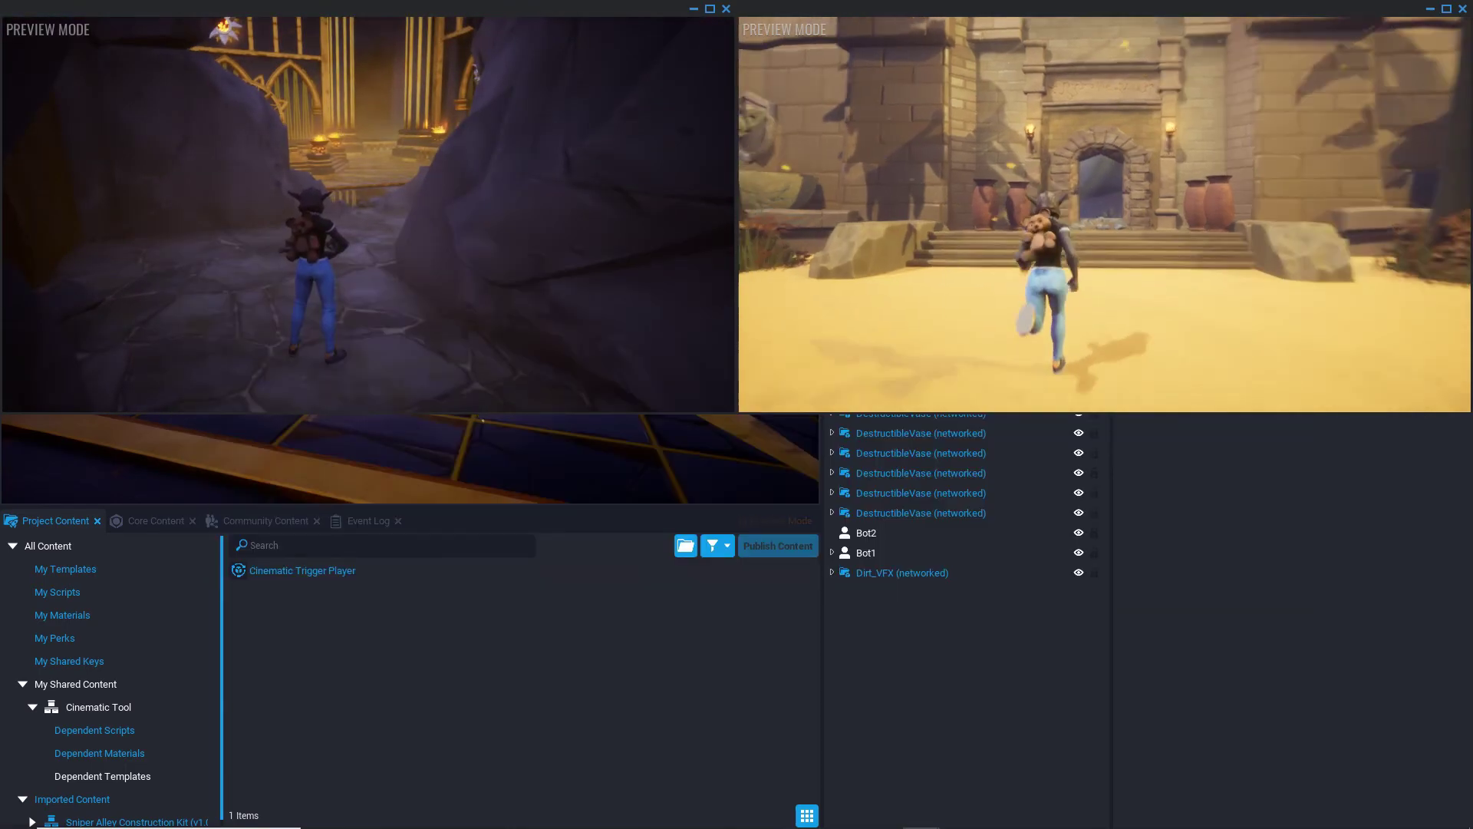
key("alt+Tab")
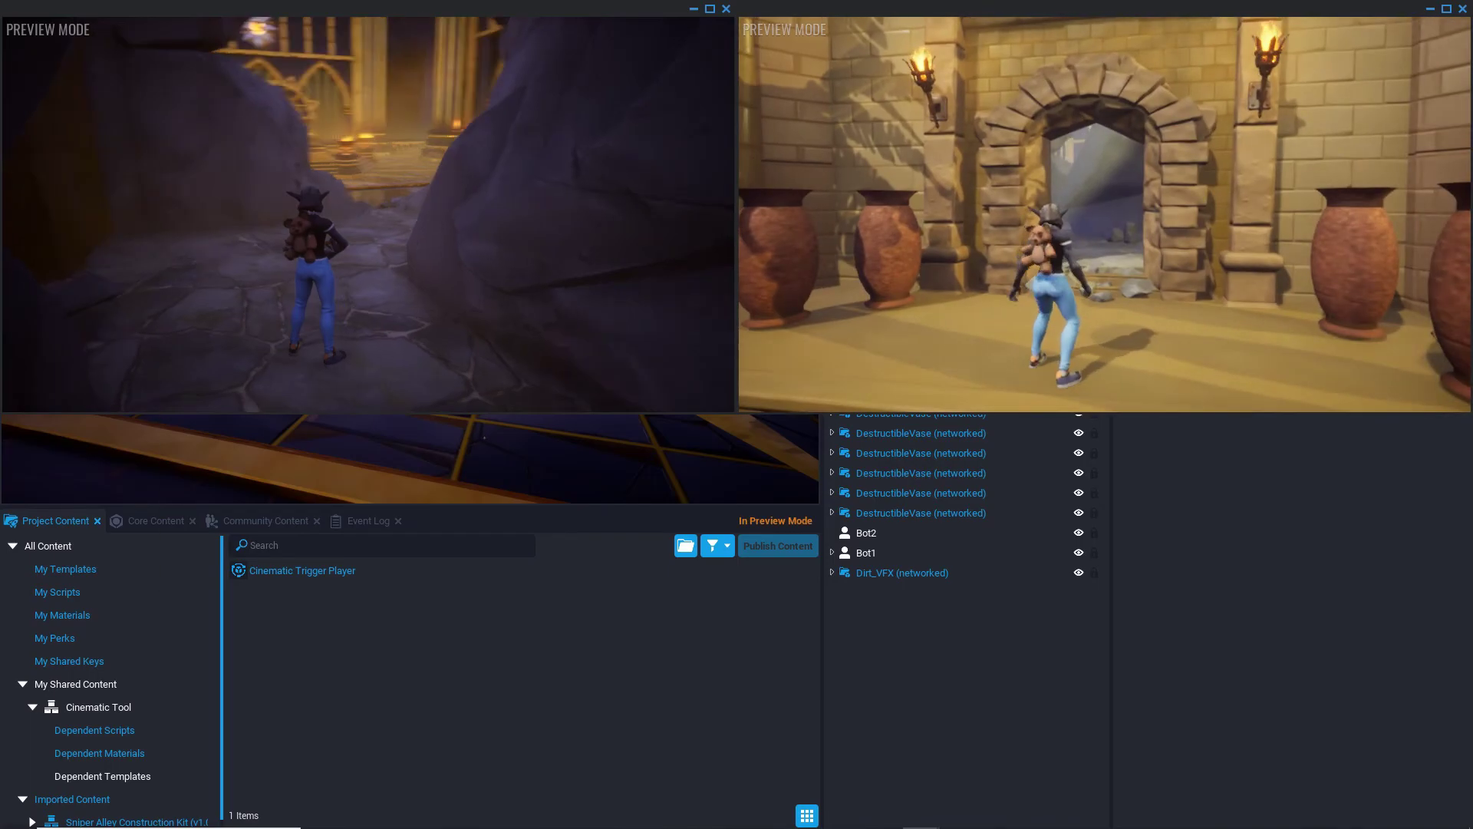
Walk the first player into the tomb to trigger its cinematic, and send the second player in after it
key("w")
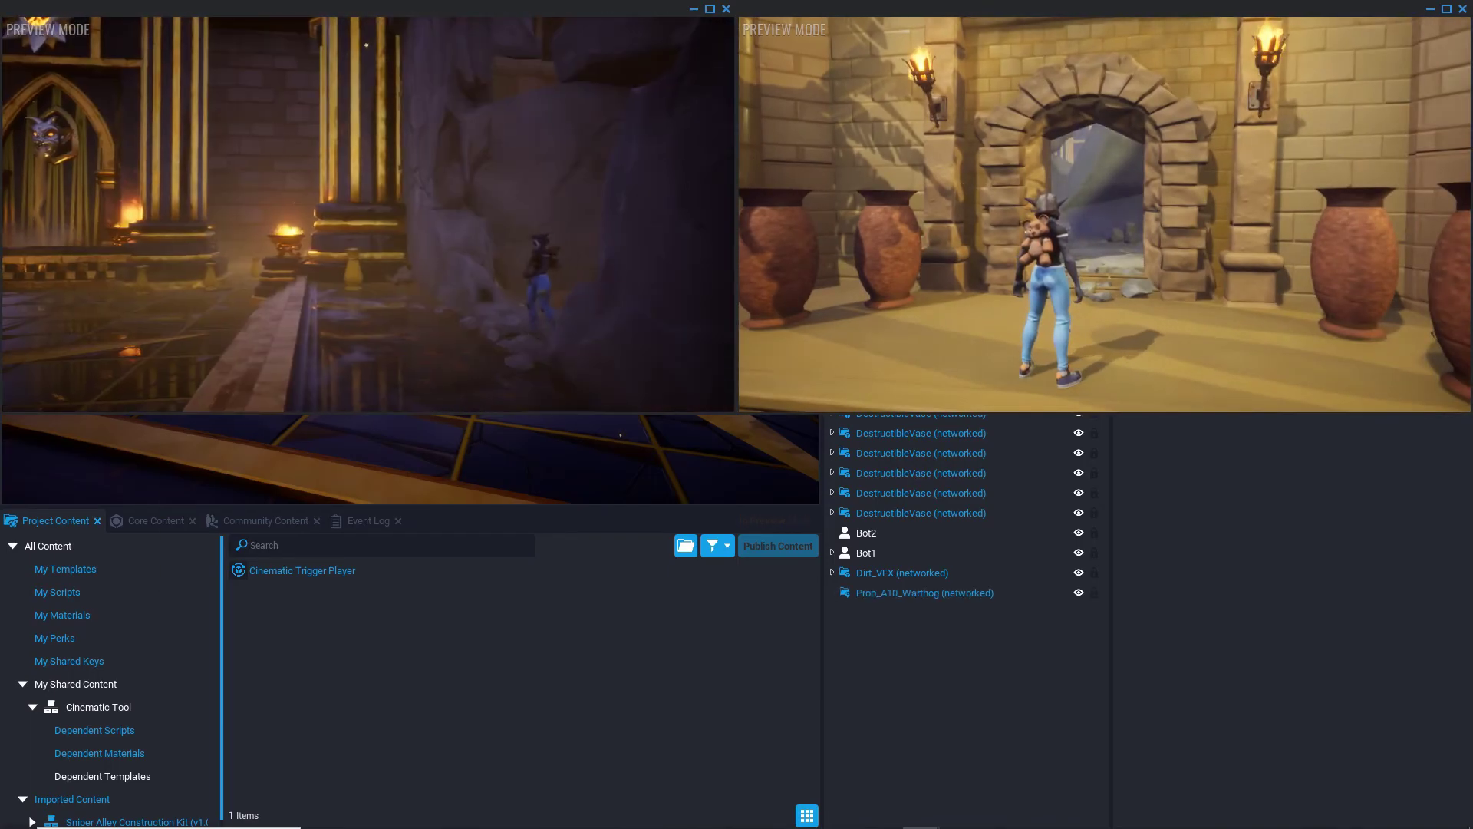
key("w")
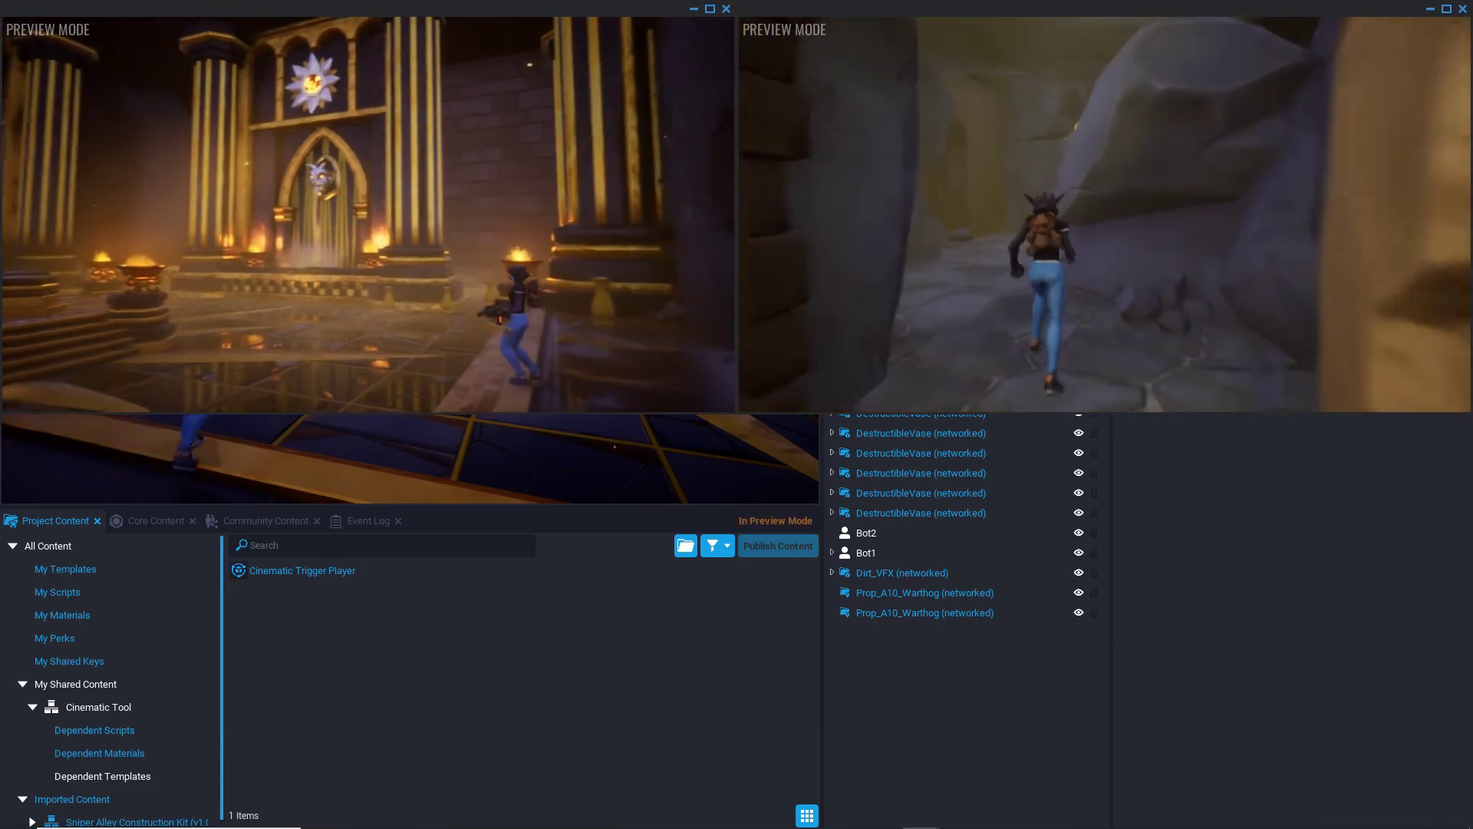
key("w")
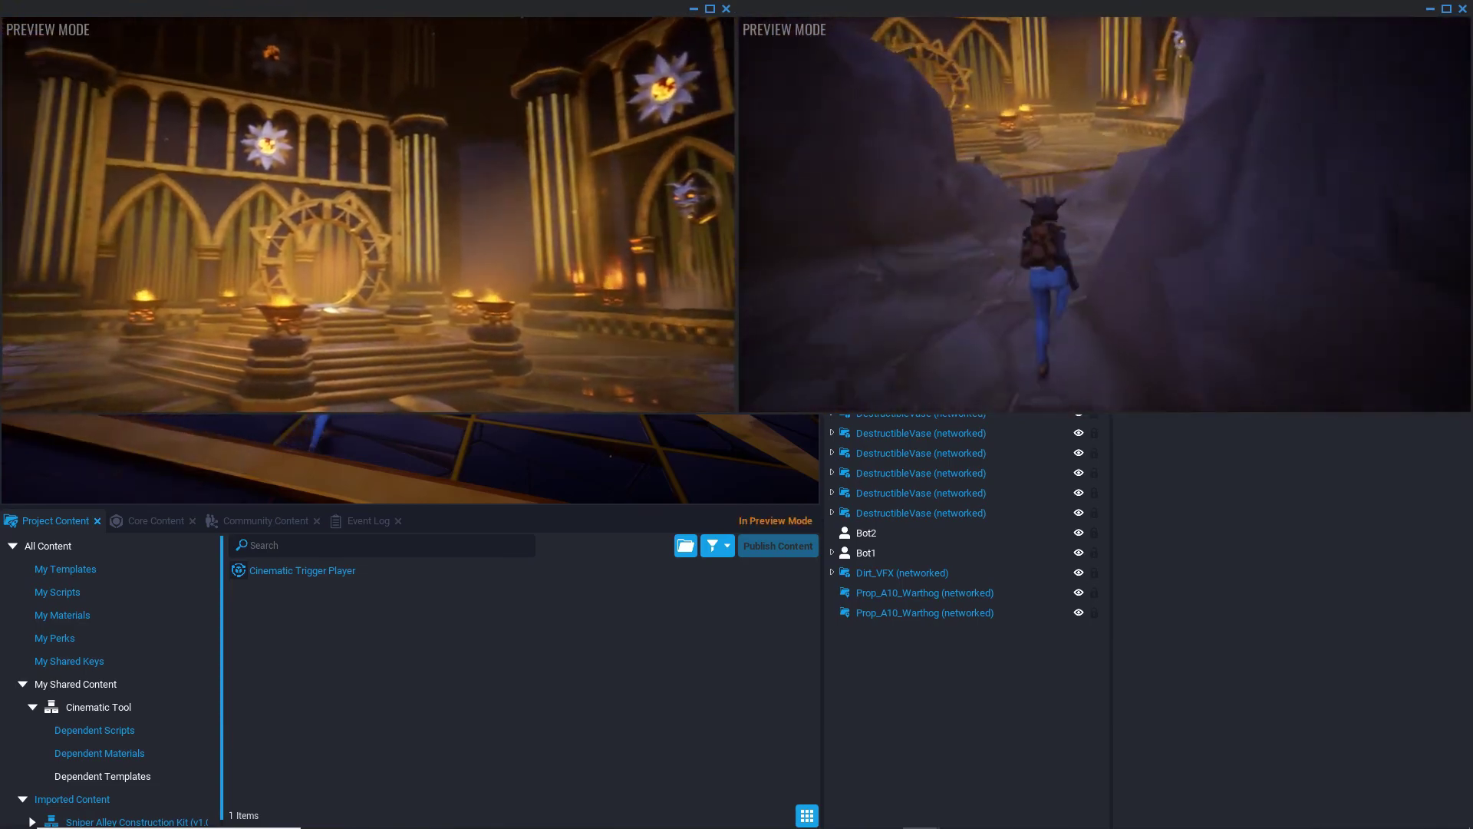
key("w")
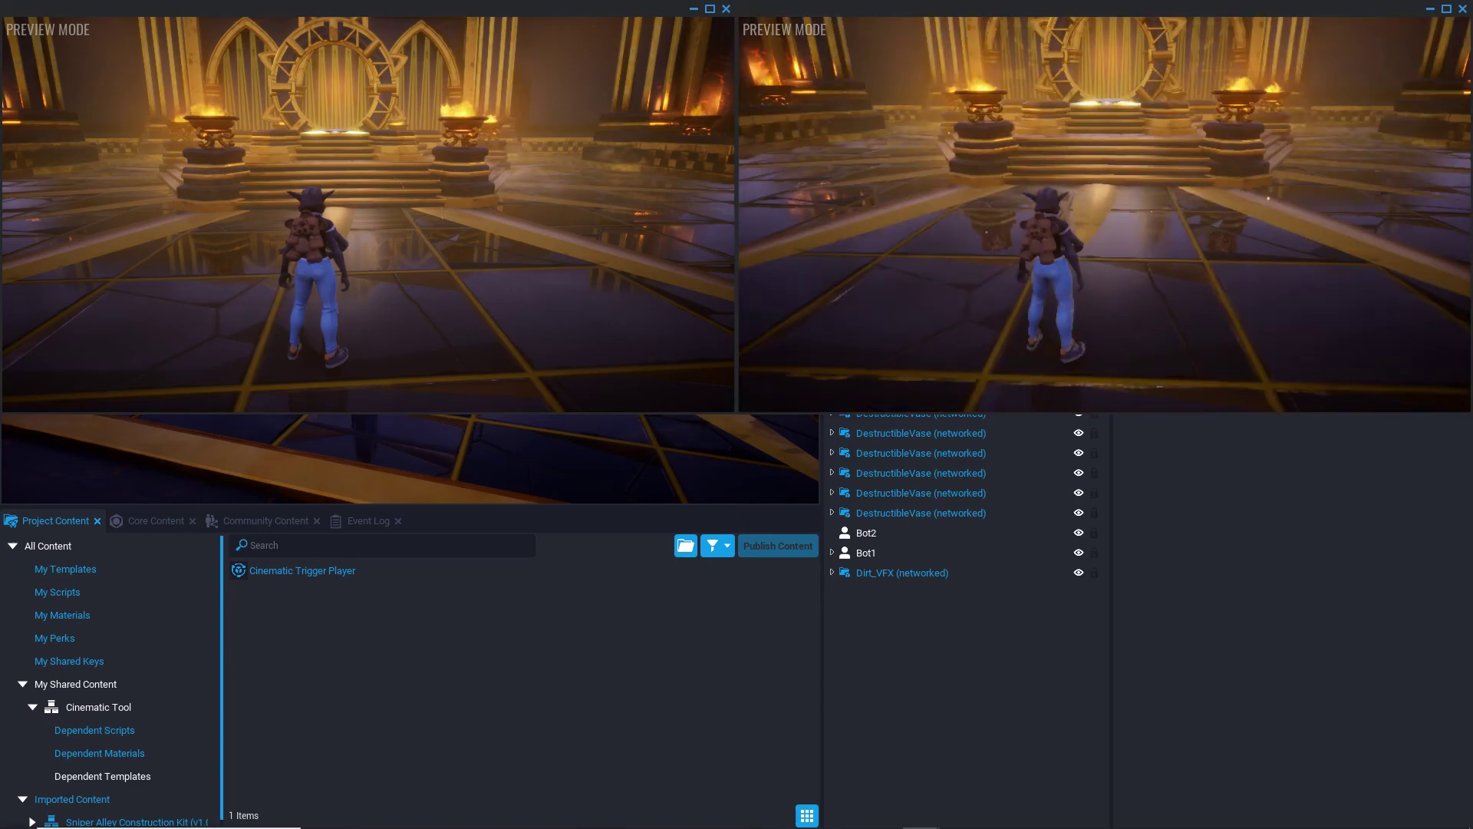
Return from the player windows to the editor and stop the two-player preview
key("alt+Tab")
key("alt+Tab")
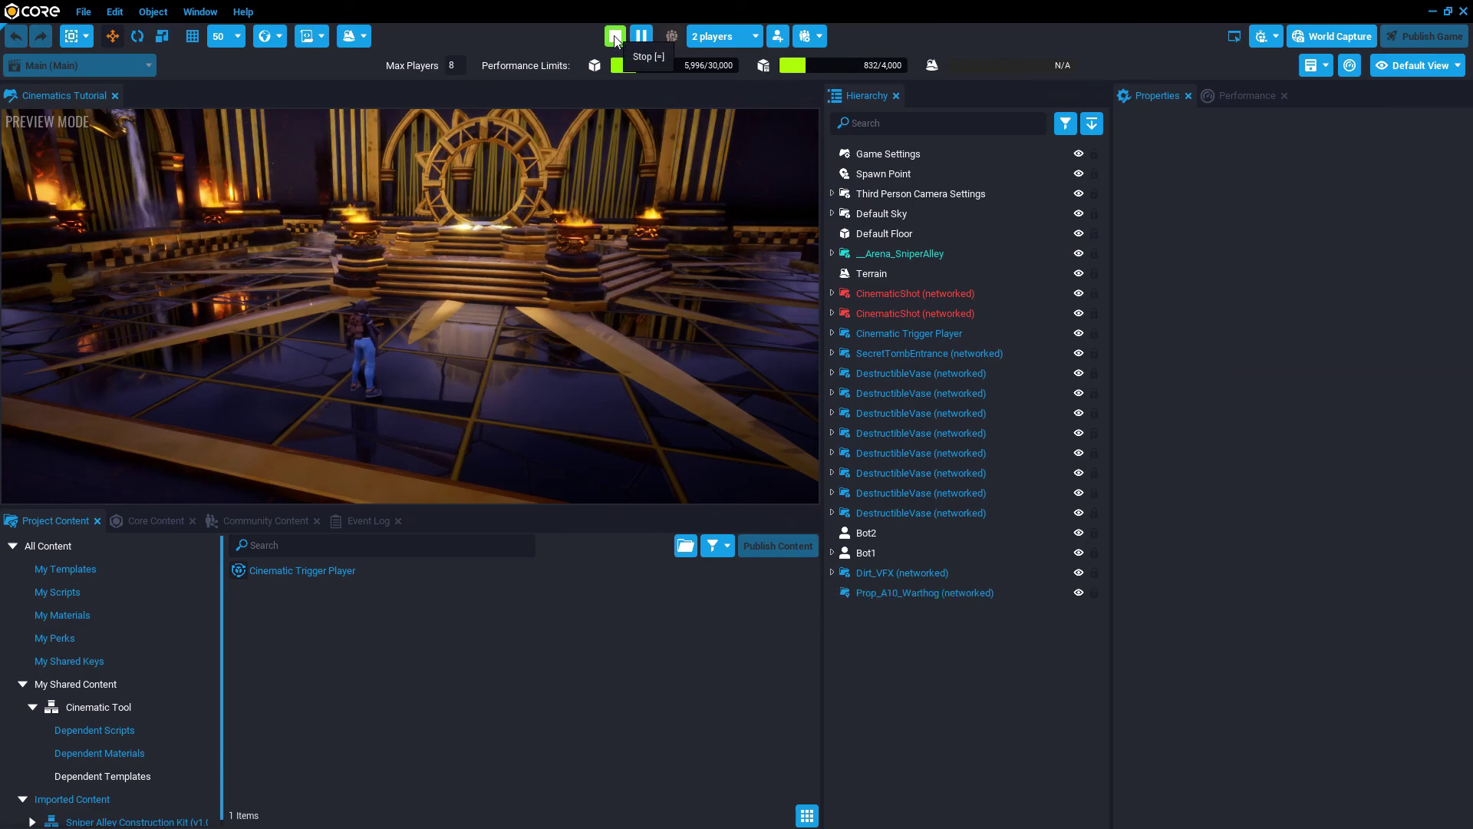
left_click(615, 38)
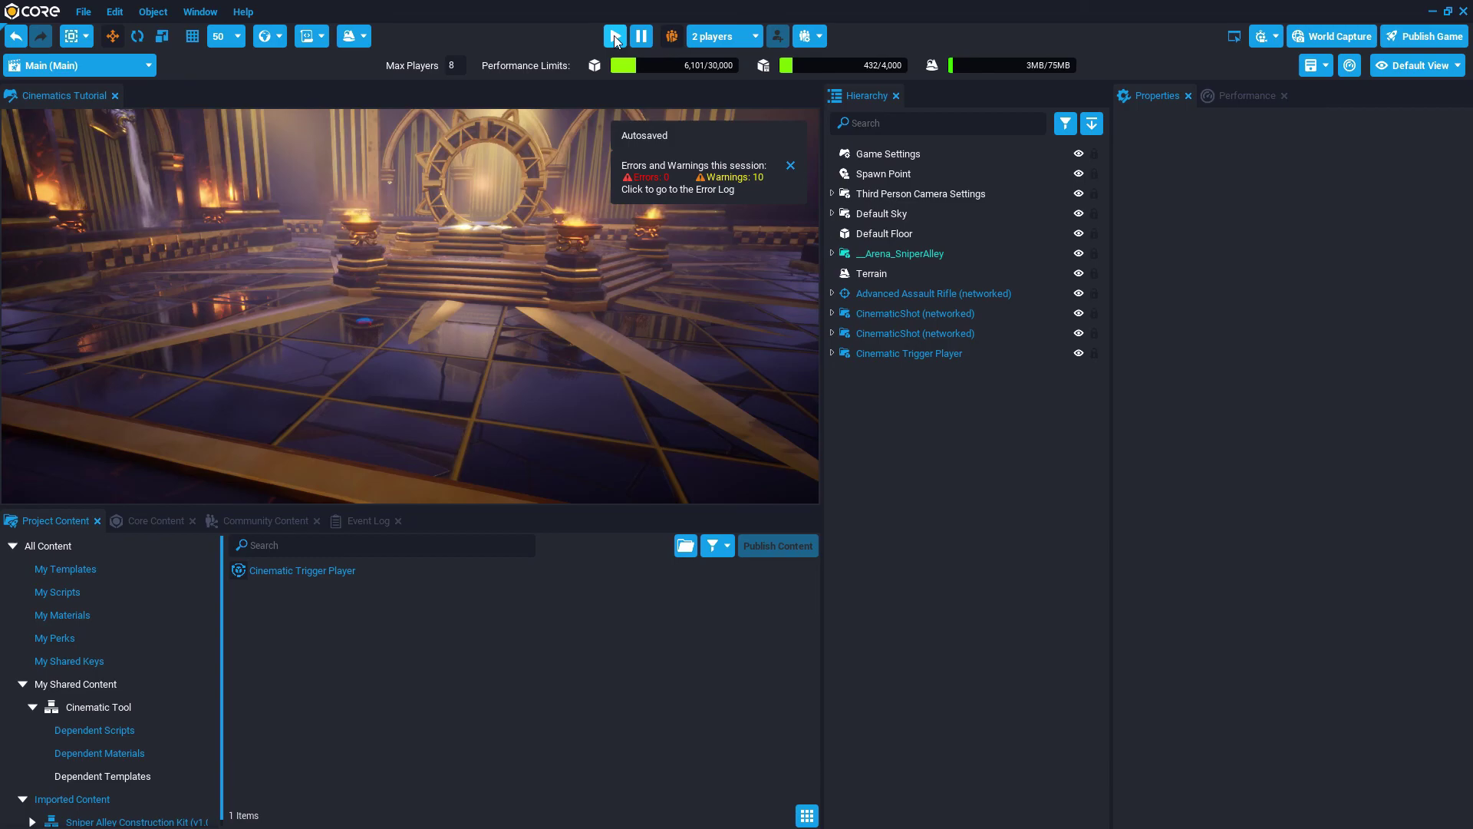